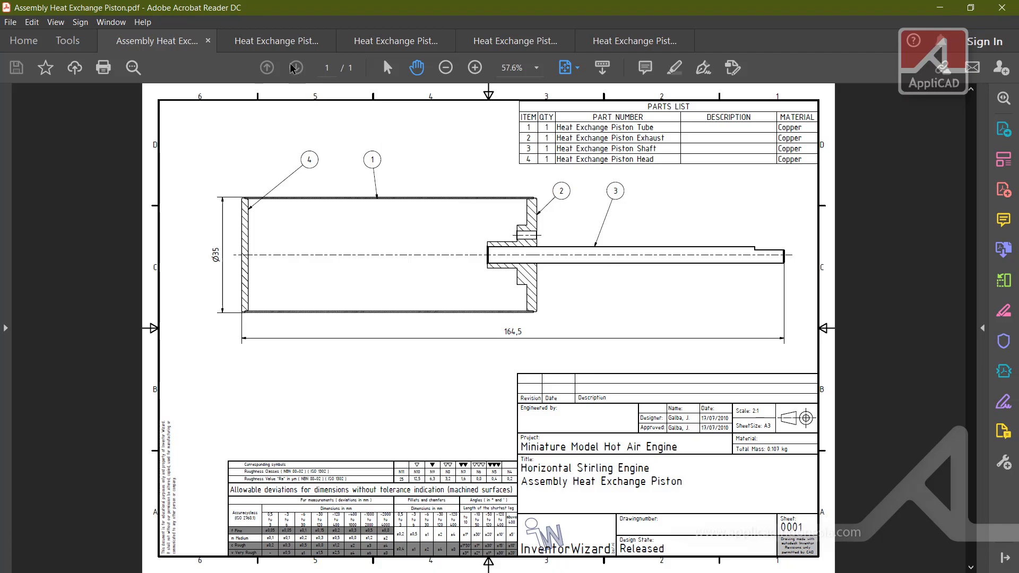
Step: Check the Heat Exchange Piston Shaft drawing for its dimensions and switch to SOLIDWORKS
click(277, 43)
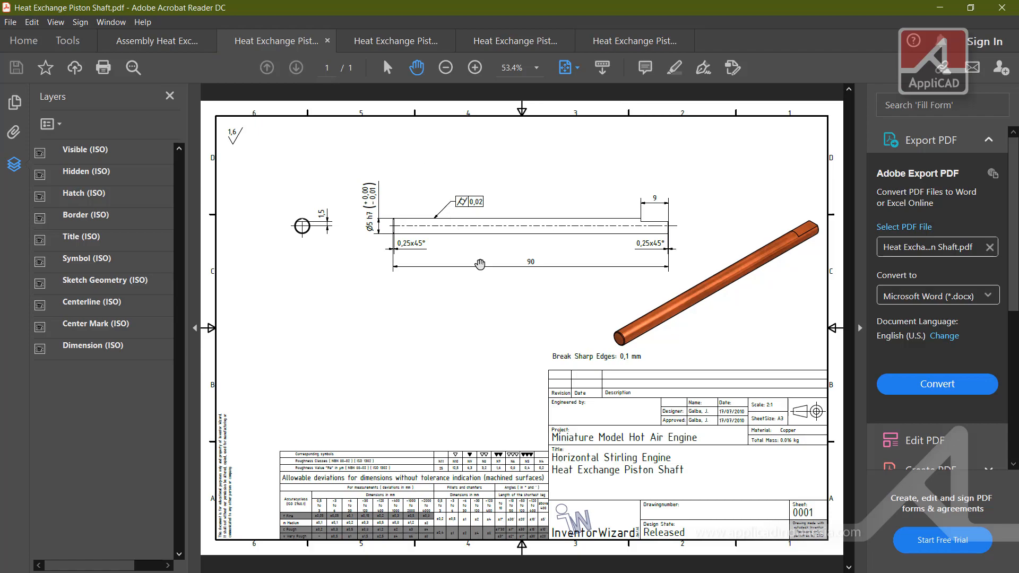
key(alt+Tab)
key(alt+Tab)
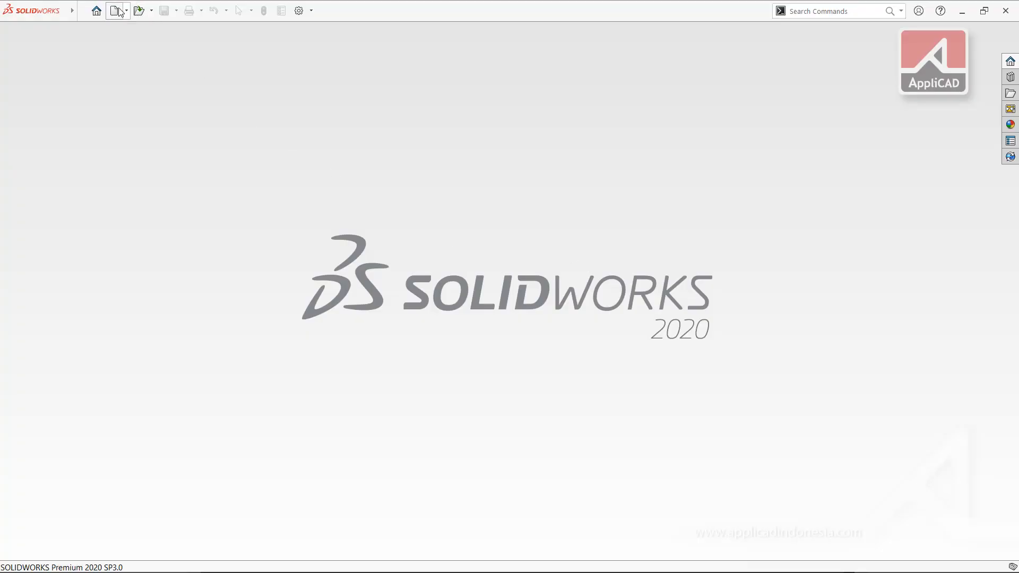
Step: Create a new part and start a sketch on the Front Plane
click(120, 11)
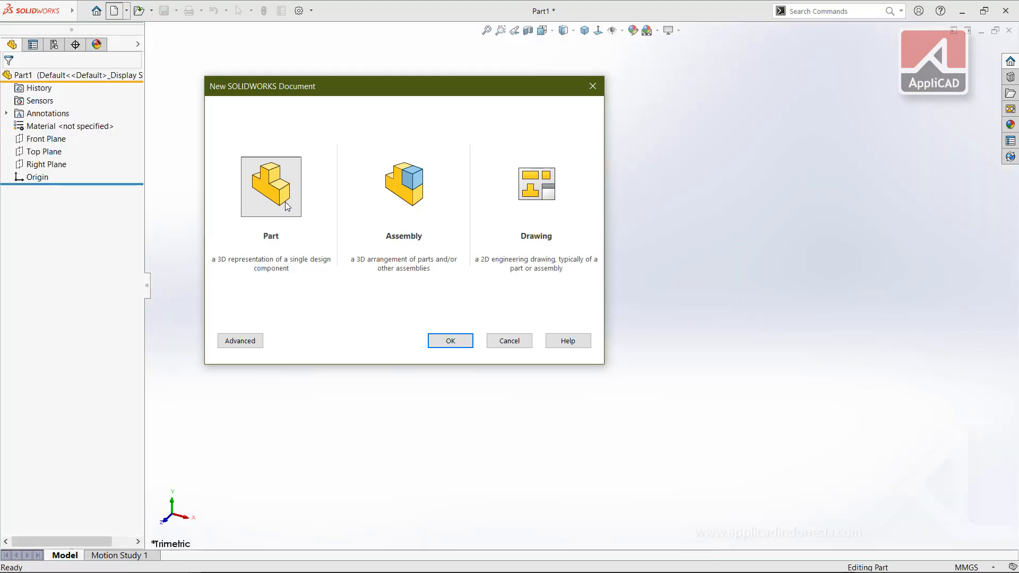
click(54, 196)
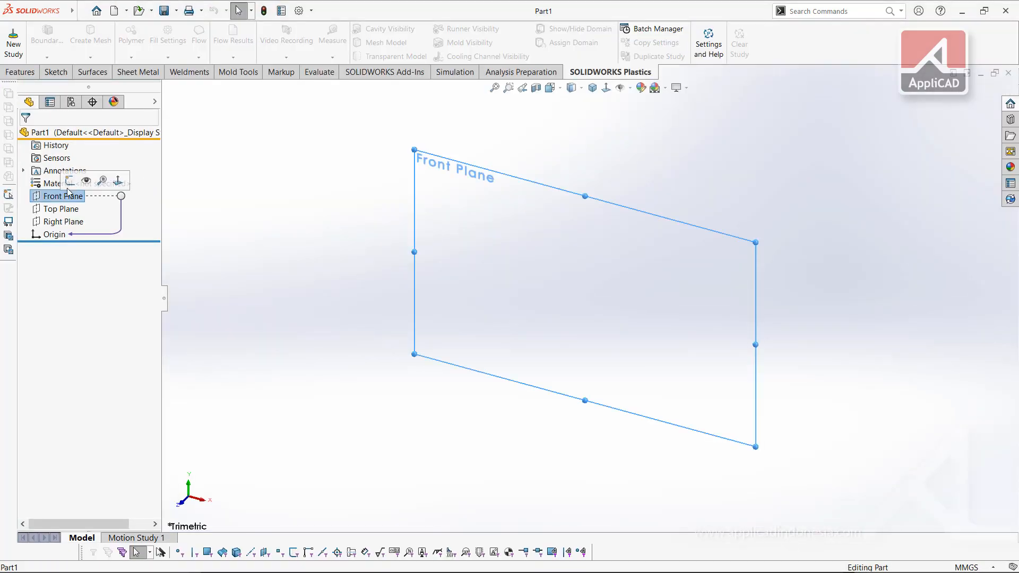
click(70, 182)
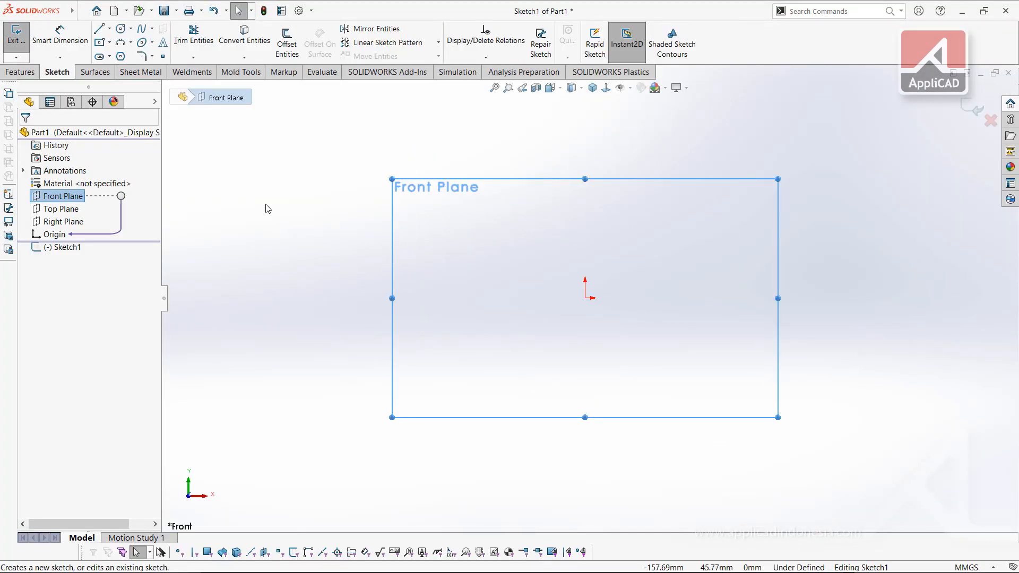
Step: Sketch a corner rectangle from the origin, about 150 mm long and 23.5 mm high
click(110, 43)
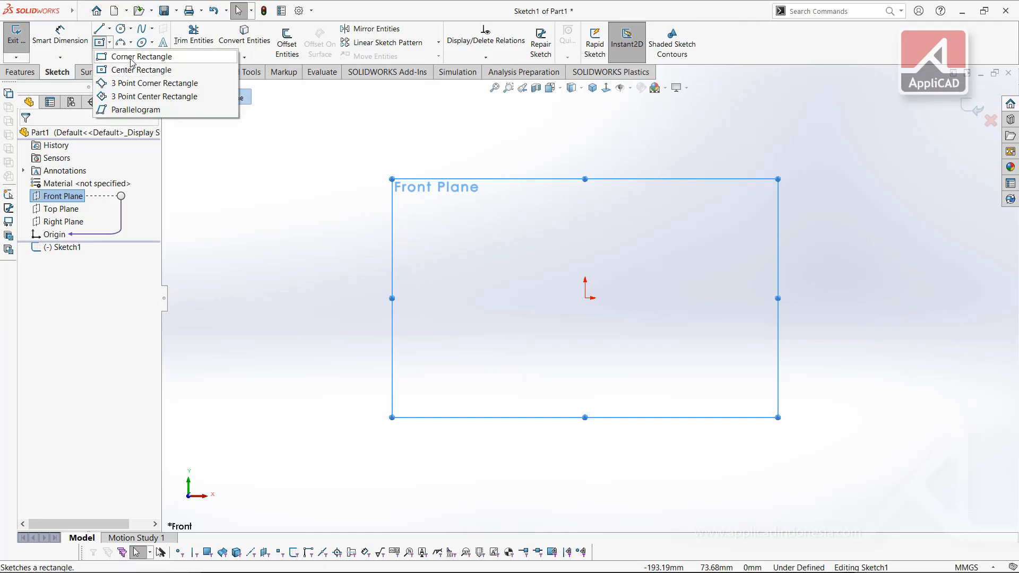
click(131, 59)
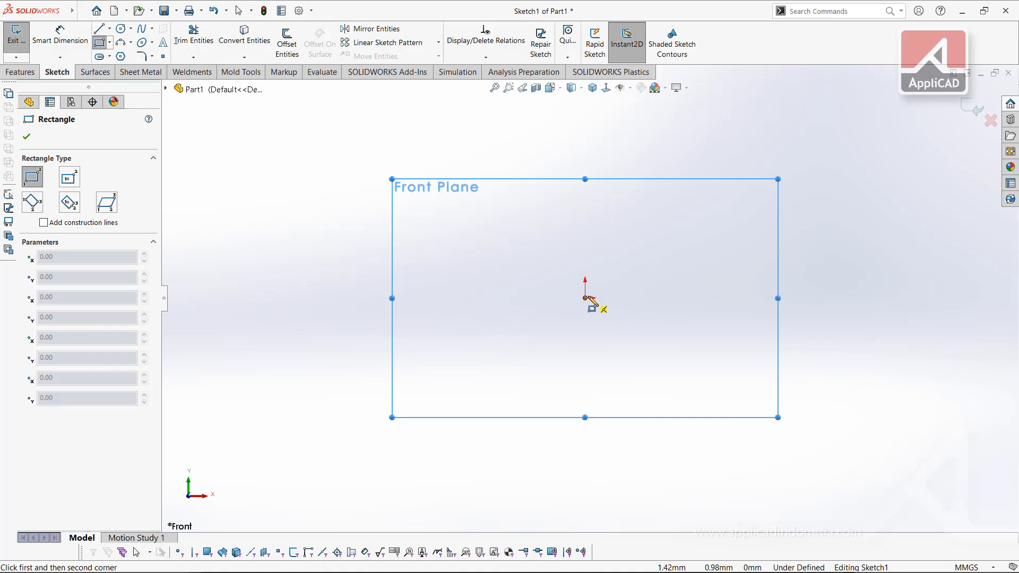
click(585, 298)
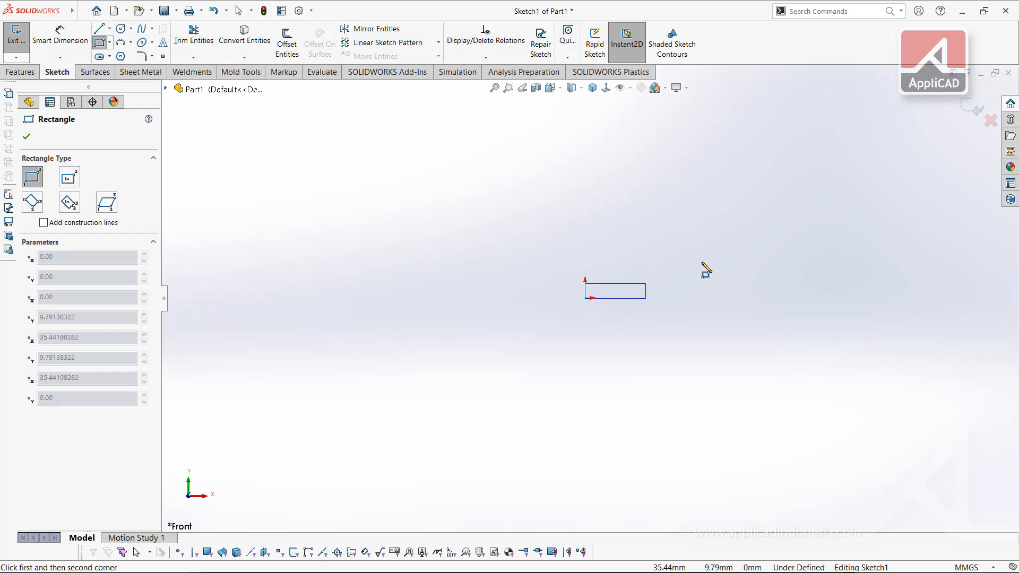
click(912, 247)
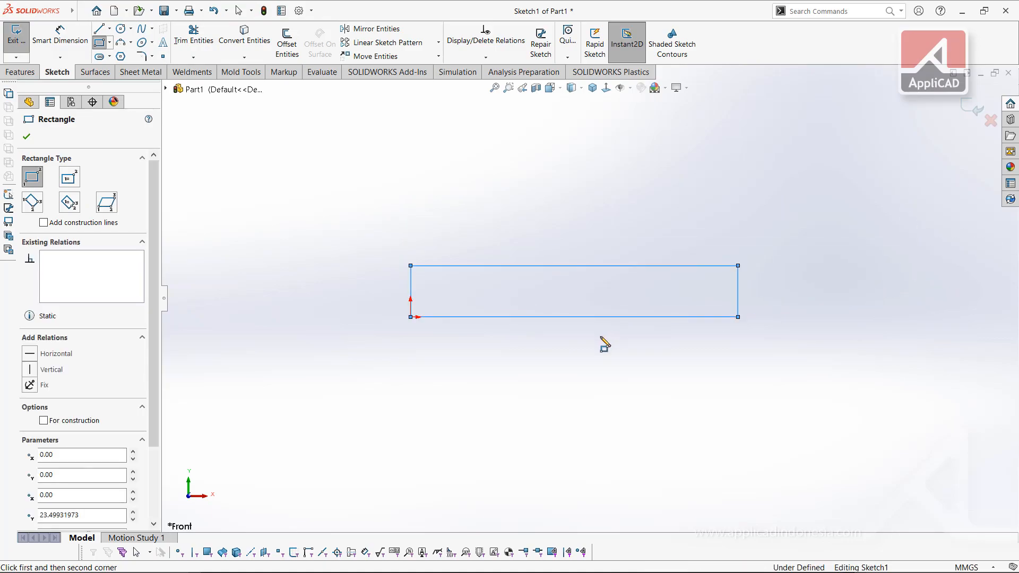
key(Escape)
Step: Convert the rectangle's lower horizontal line to construction geometry
drag(618, 346, 557, 305)
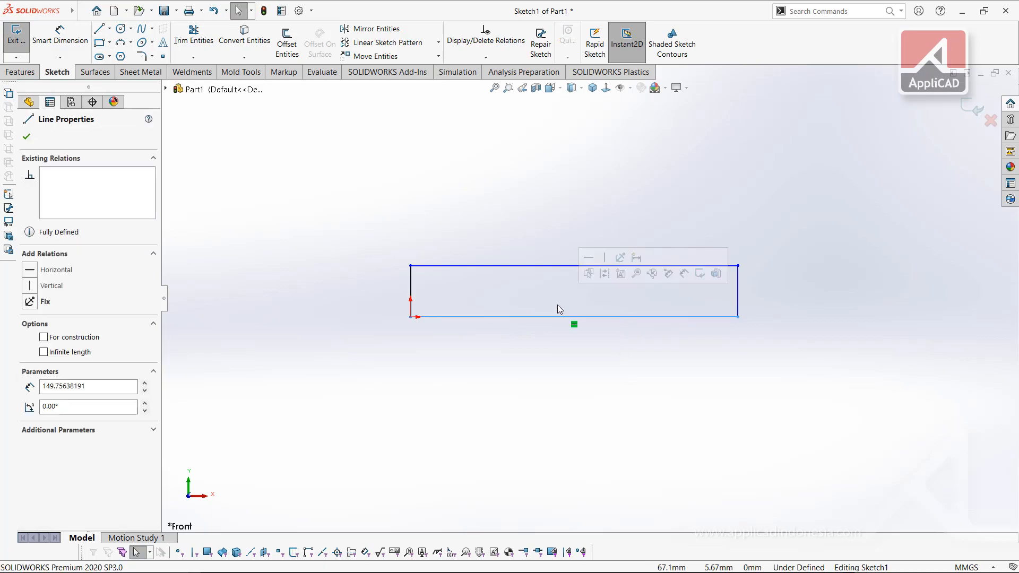
click(604, 274)
click(420, 197)
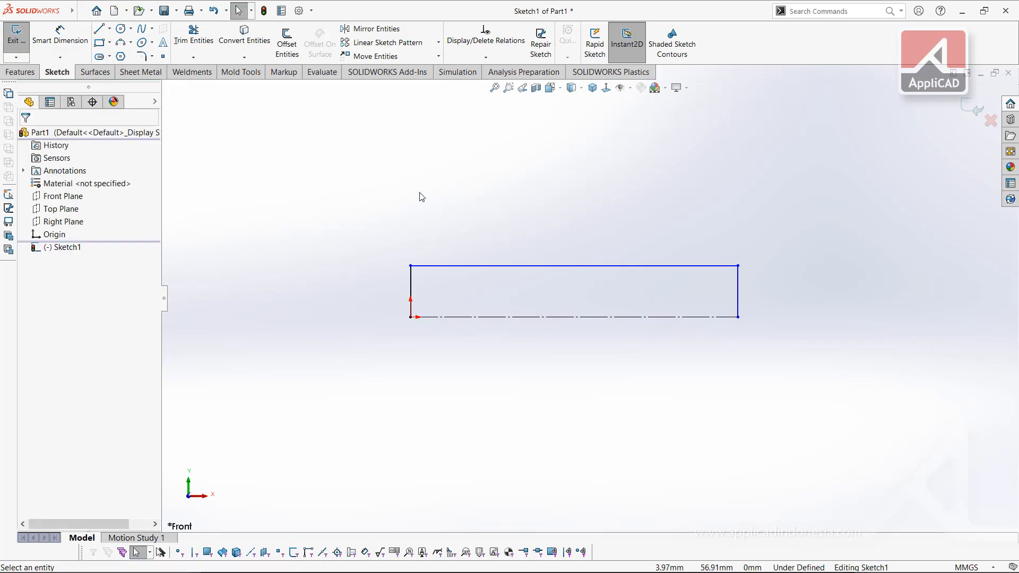
drag(574, 332, 528, 301)
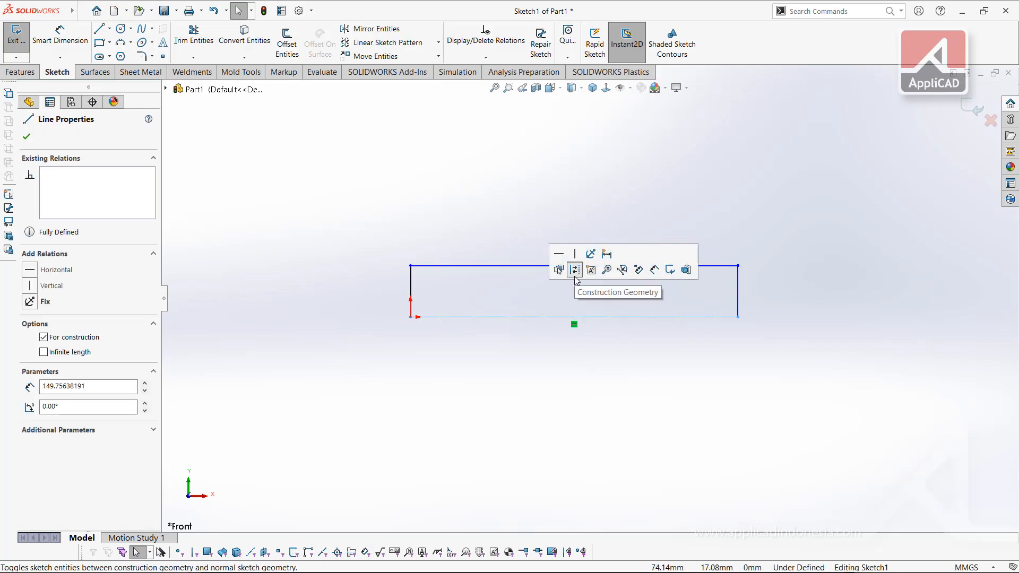
click(566, 302)
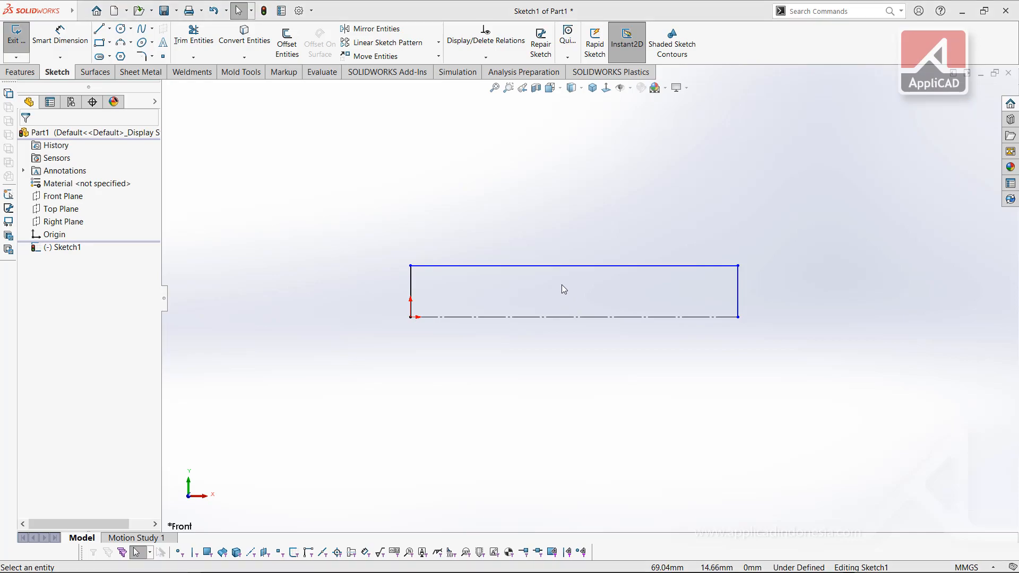
Step: Check the shaft drawing and dimension the rectangle's length along the construction line as 90 mm
key(alt+Tab)
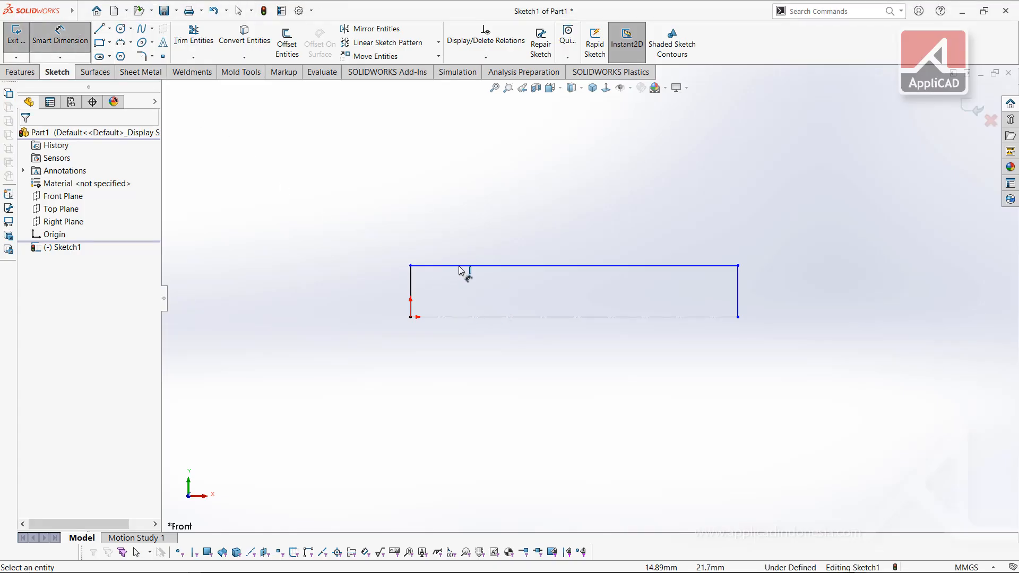
click(486, 317)
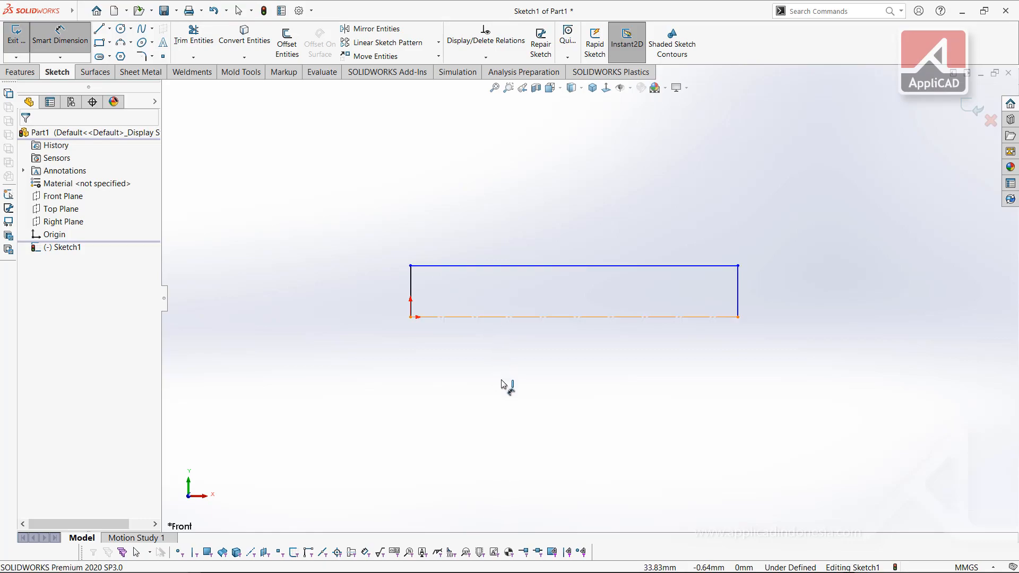
click(504, 386)
text(90)
key(Return)
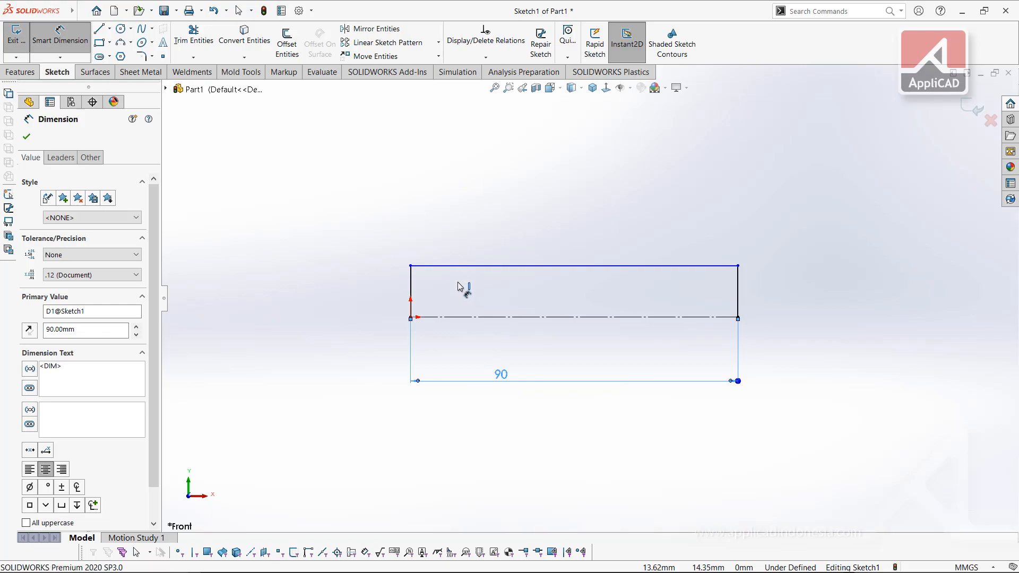
Step: Add a 5 mm diameter dimension between the rectangle's upper edge and the construction line
click(456, 318)
click(364, 341)
text(5)
key(Return)
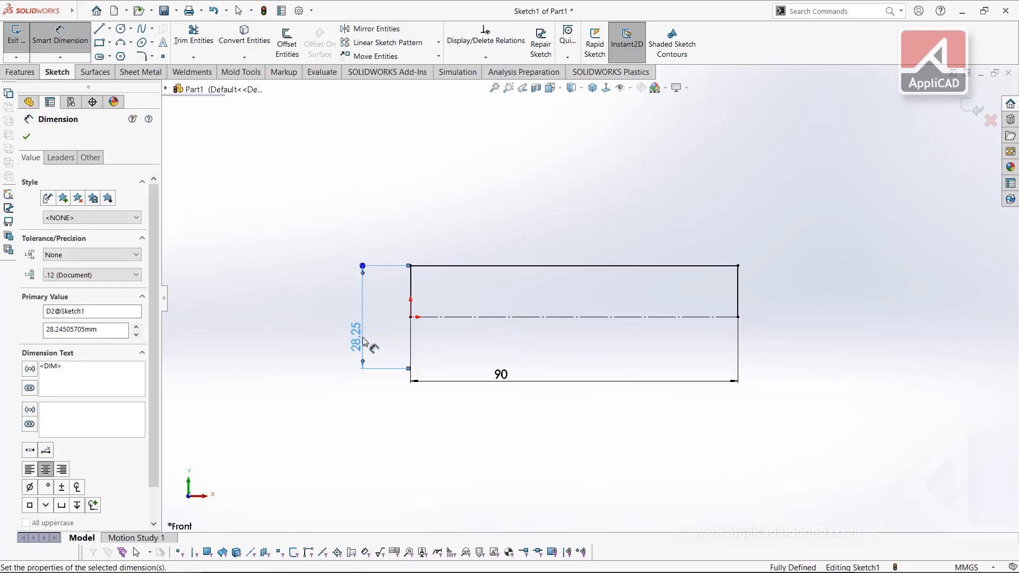
click(328, 208)
Step: Revolve the automatically closed profile 360 degrees about its lower line to form the solid shaft
click(38, 74)
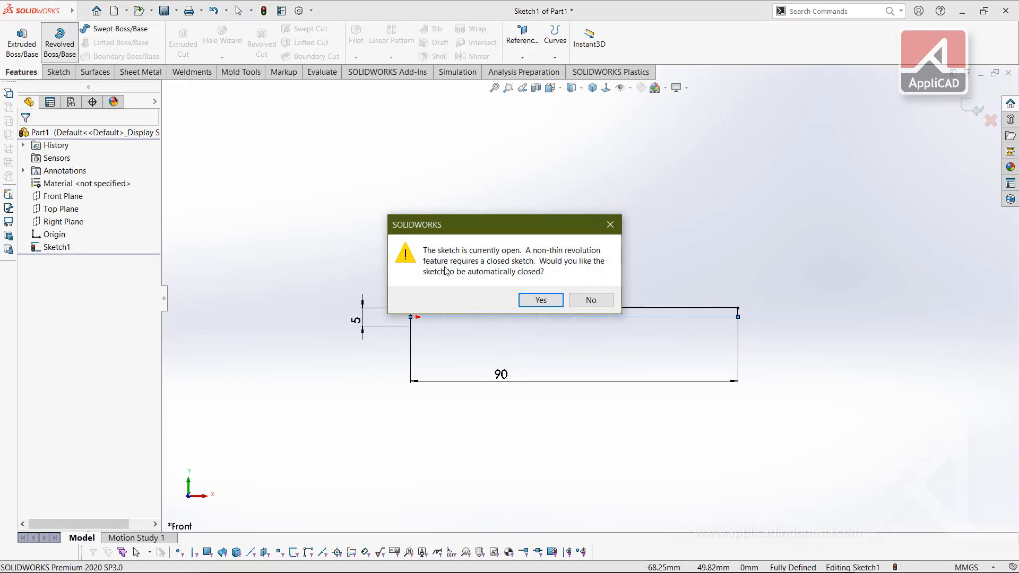
click(539, 300)
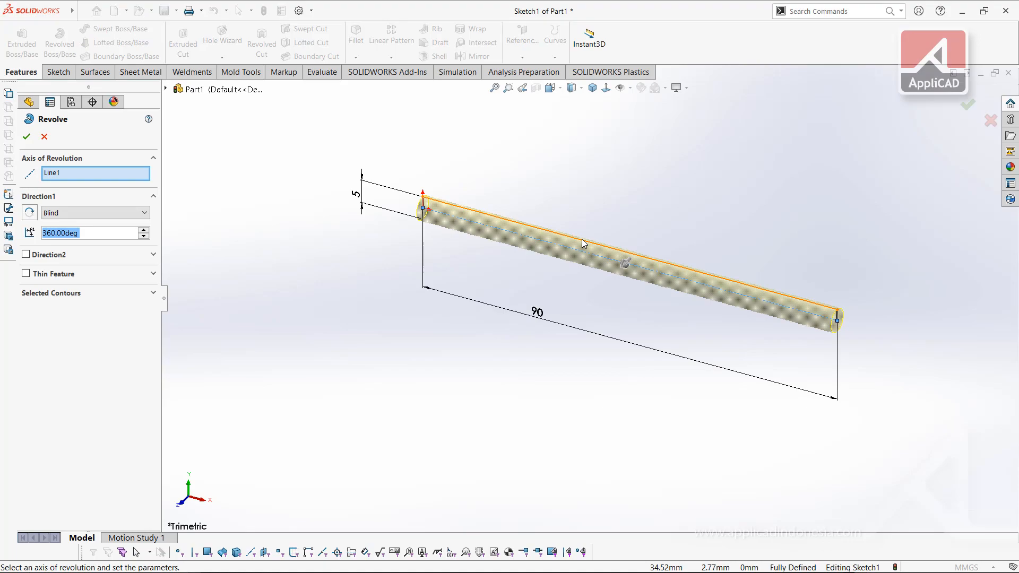
click(55, 168)
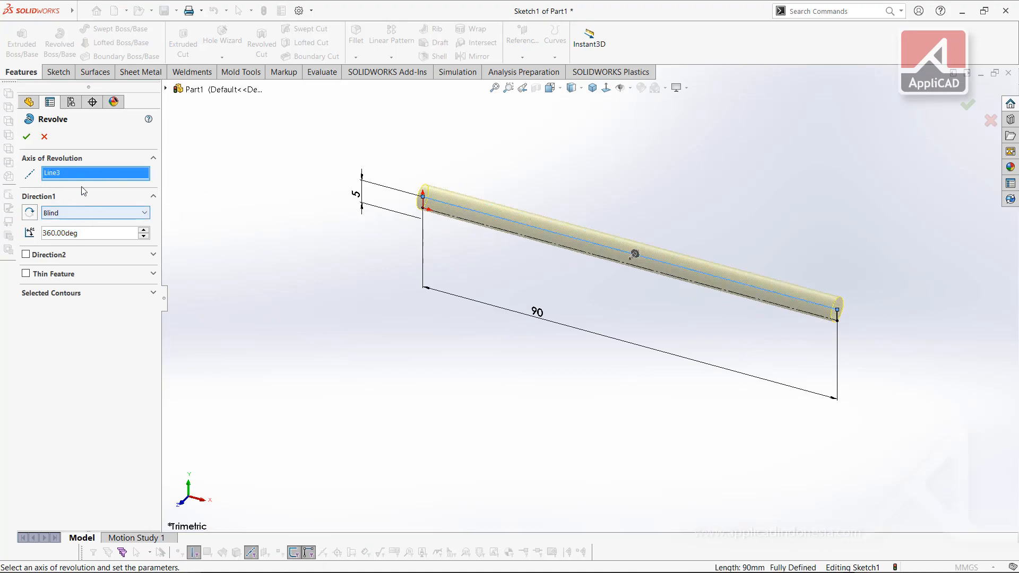
click(526, 239)
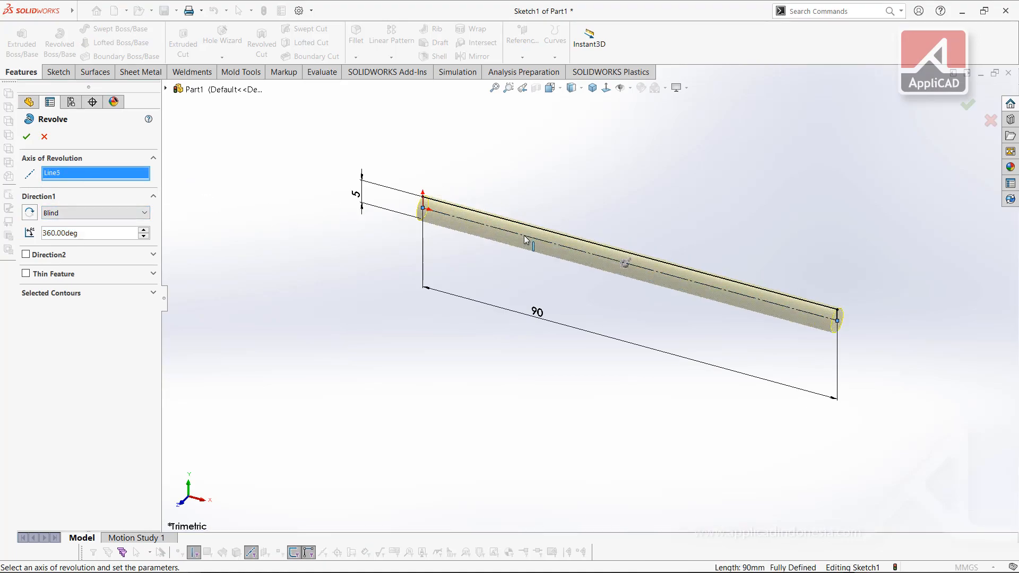
click(27, 137)
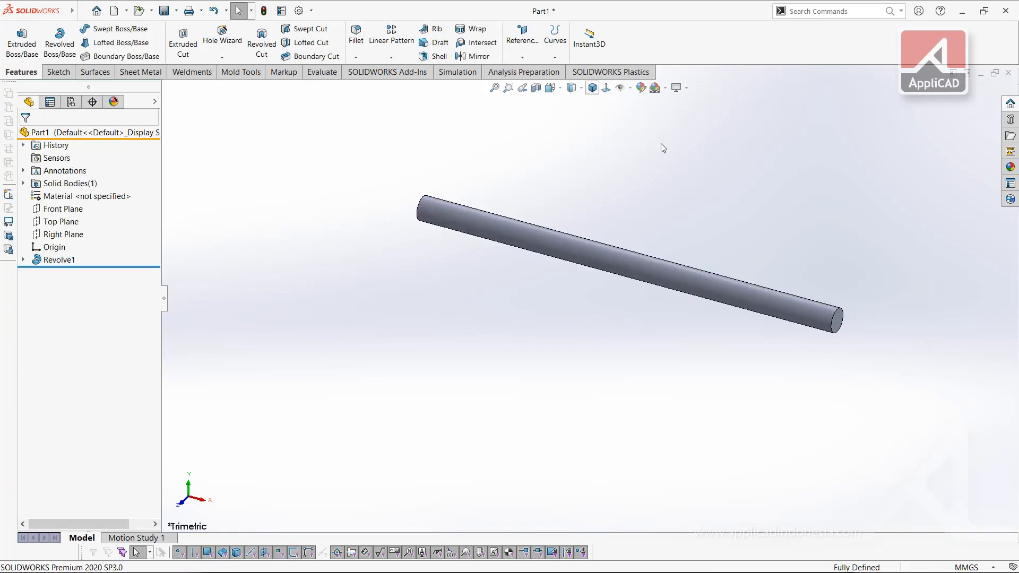
Step: Start a Front Plane sketch and draw a corner rectangle about 12.2 by 1.3 mm from the upper corner of the shaft's right end
click(58, 209)
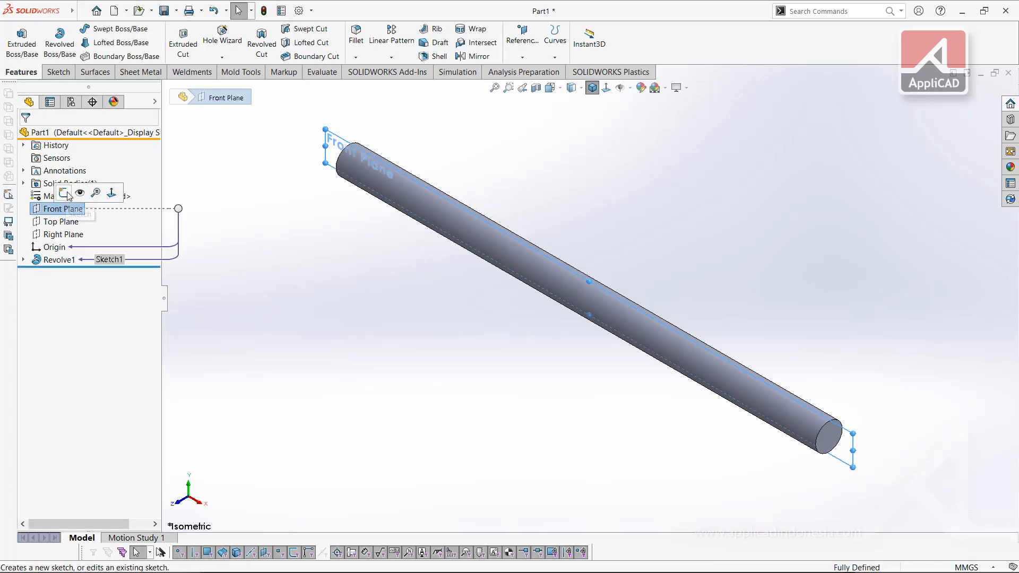
click(87, 194)
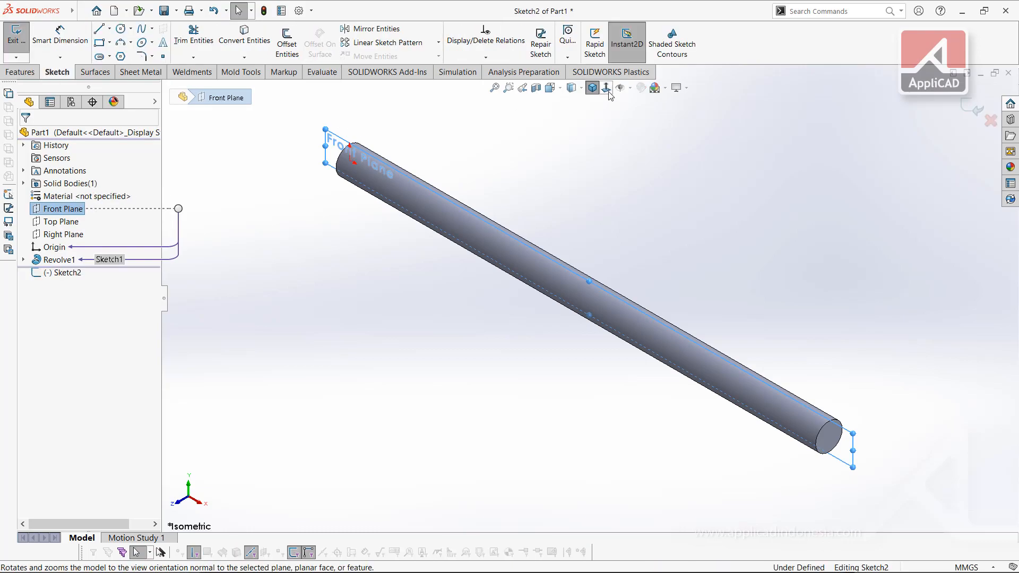
click(99, 42)
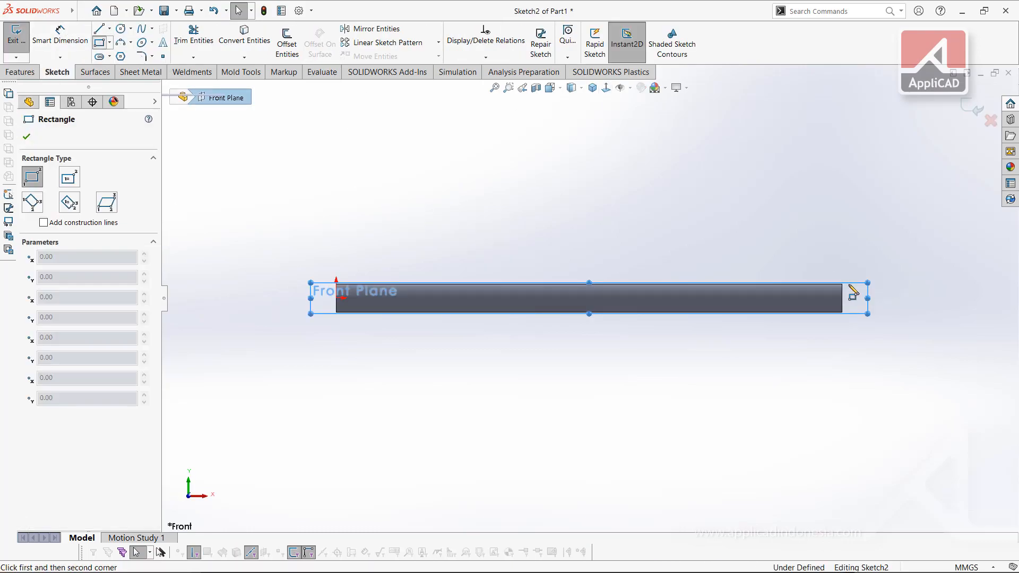
scroll(838, 289, down, 1)
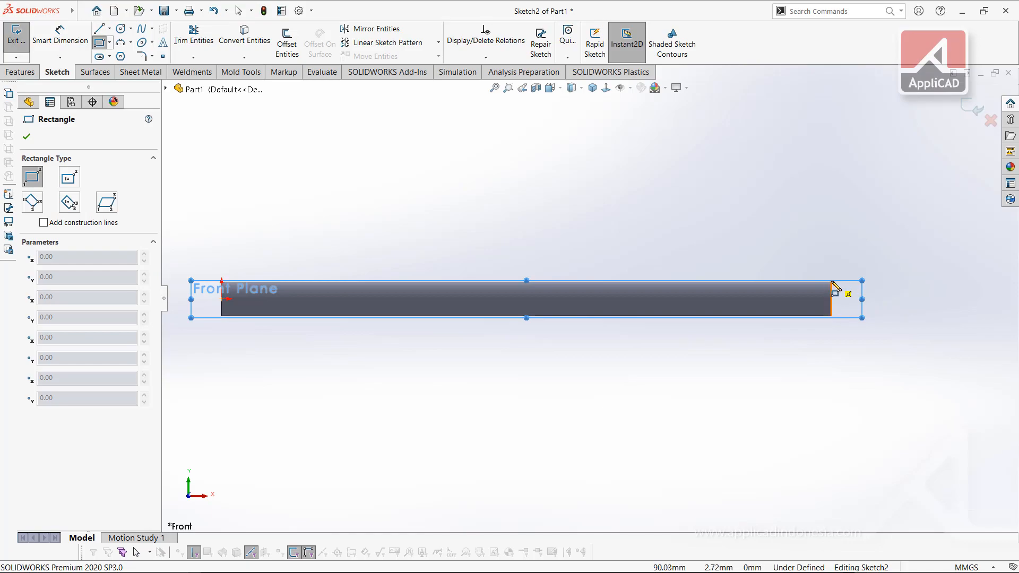
click(831, 281)
click(748, 291)
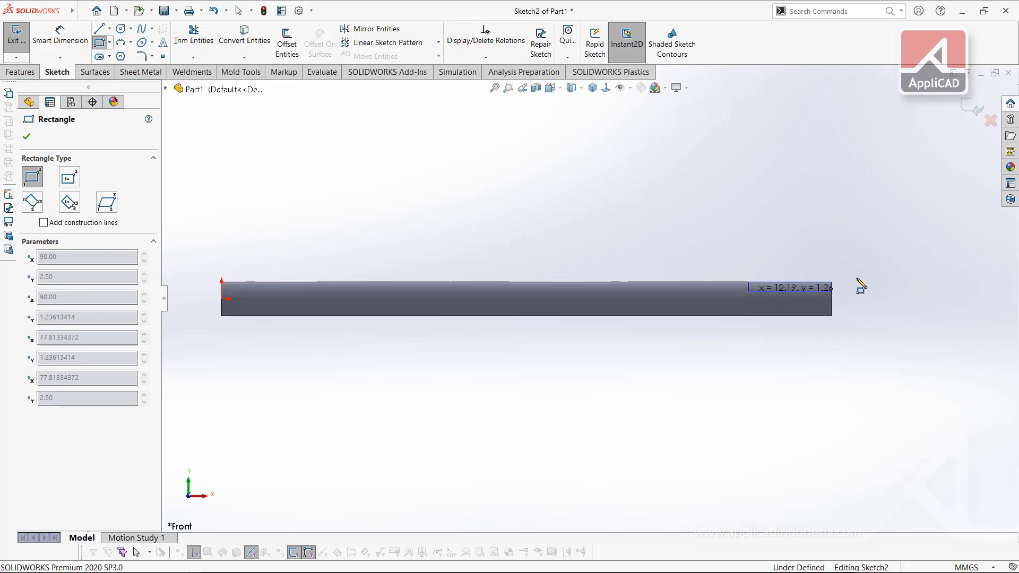
Step: Dimension the small rectangle's top edge and set its length to 9 mm
scroll(826, 278, down, 3)
key(f)
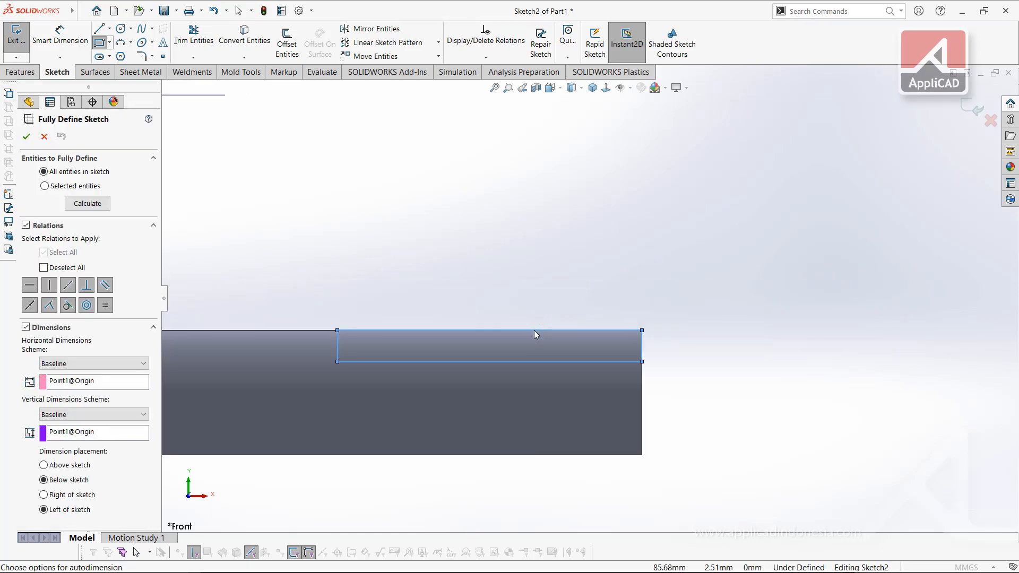
key(Escape)
right_drag(537, 295, 550, 200)
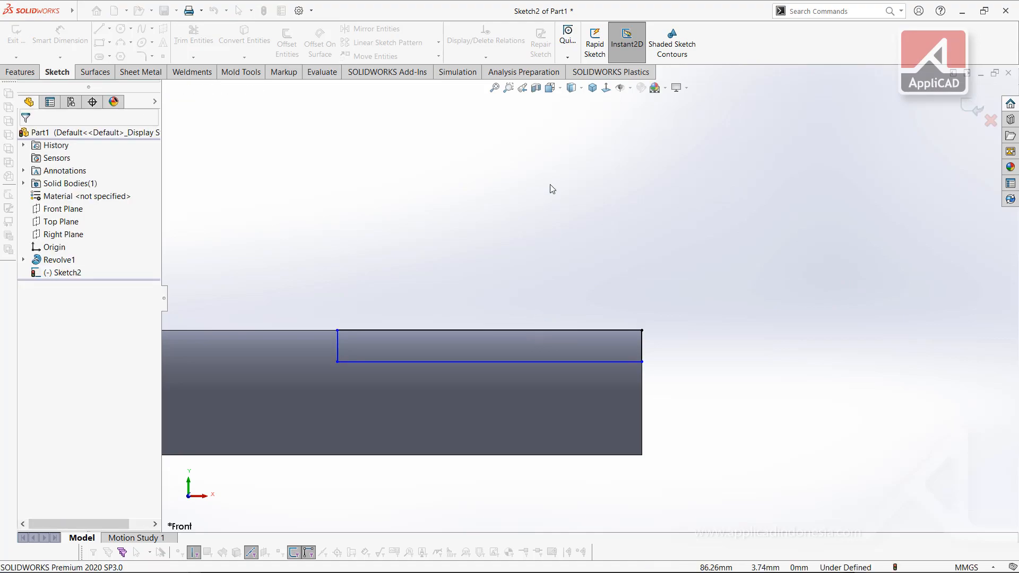
click(535, 330)
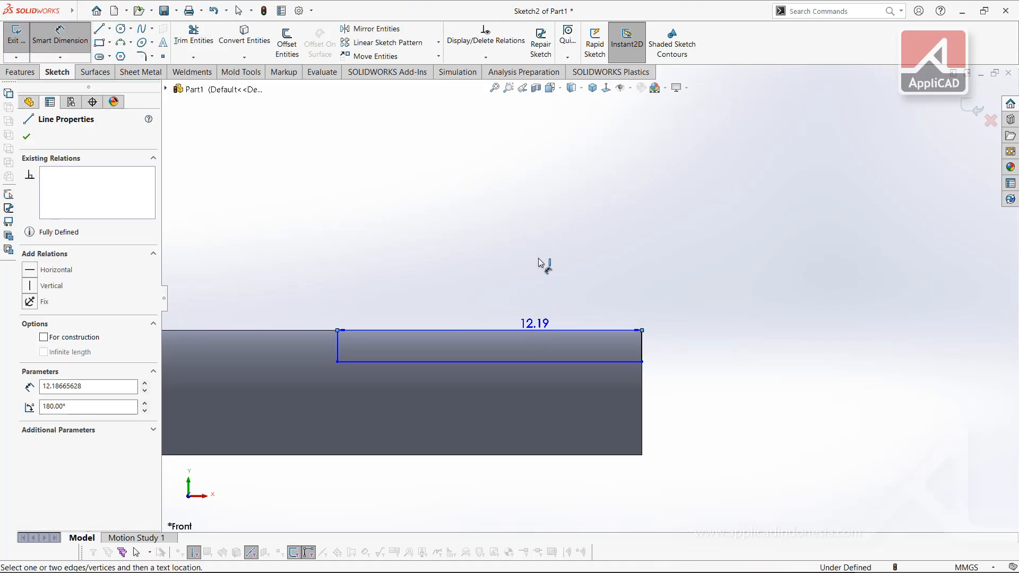
click(539, 261)
text(9)
key(Return)
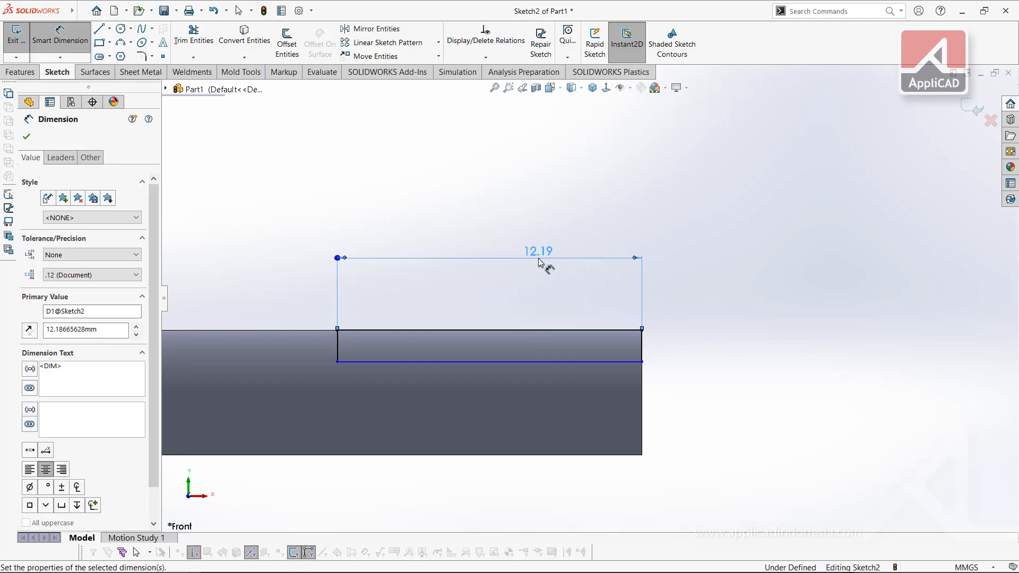
Step: Draw a horizontal centerline about 11 mm long from the midpoint of the shaft's right end back into the shaft
scroll(630, 378, up, 1)
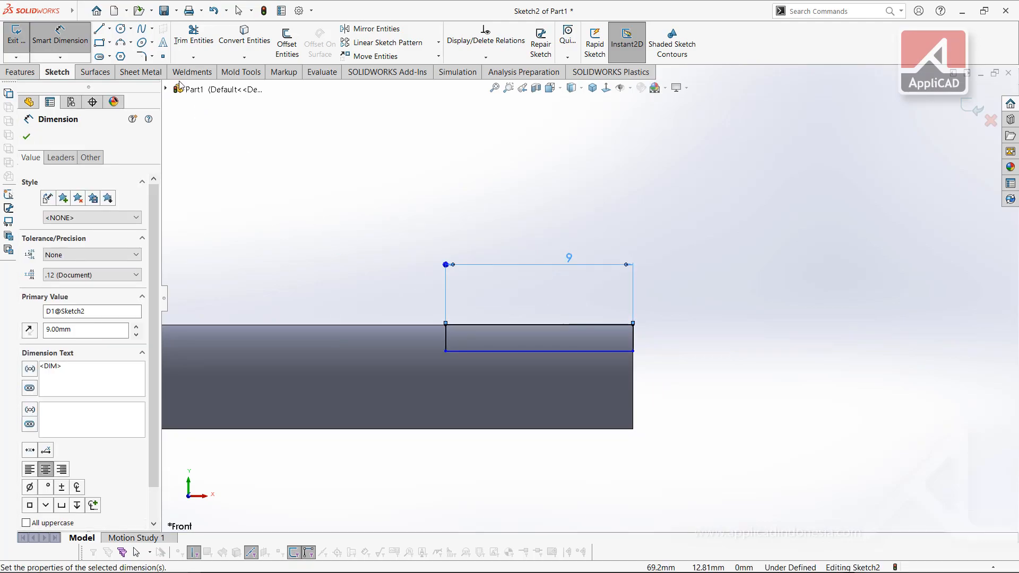
click(109, 31)
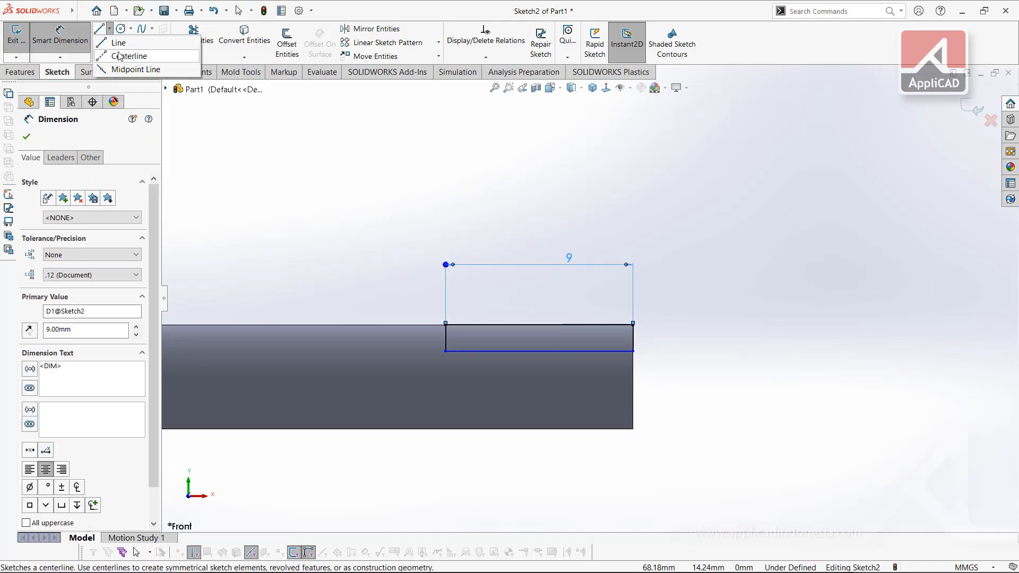
click(119, 57)
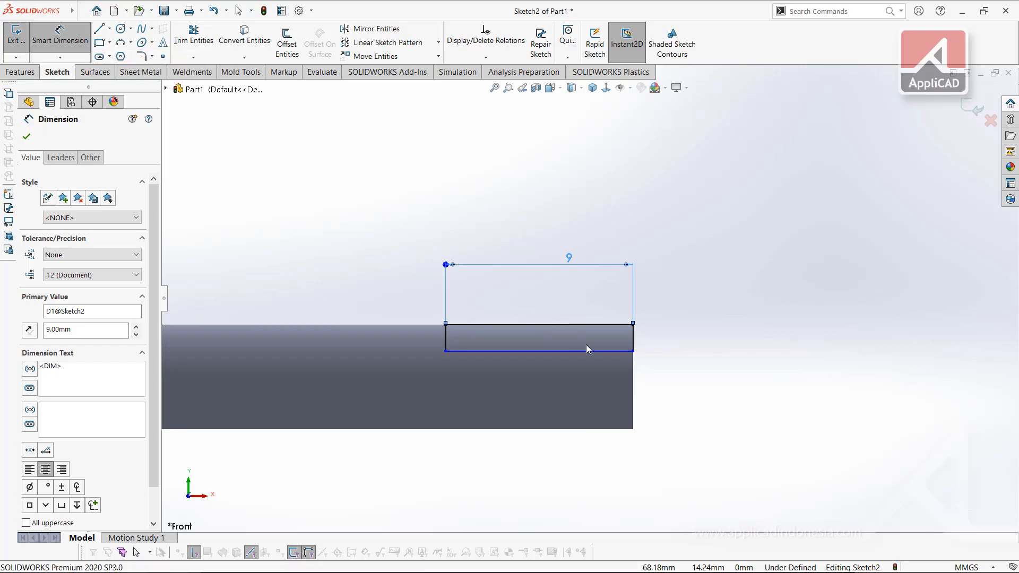
click(632, 377)
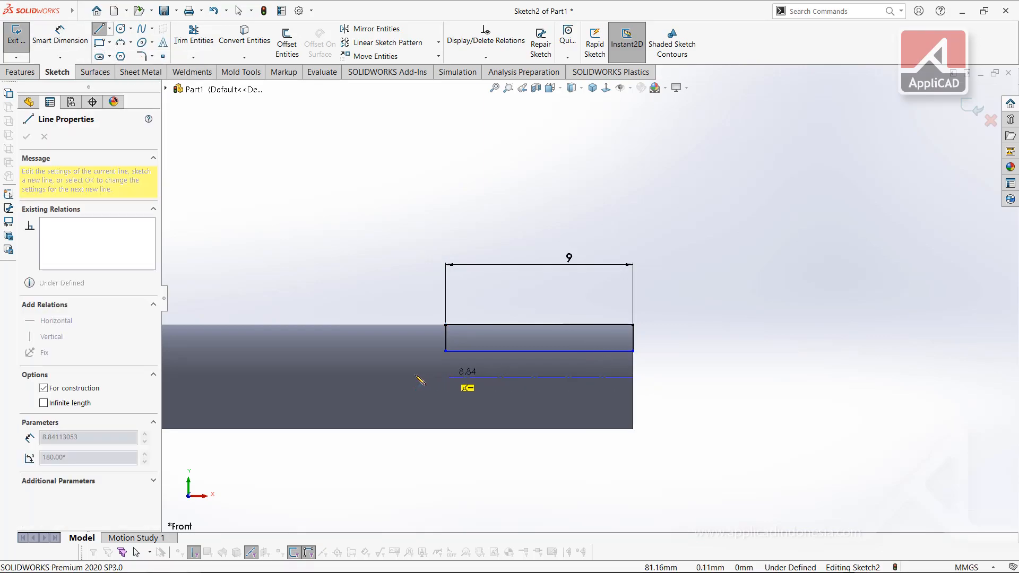
click(401, 376)
key(Escape)
Step: Dimension the distance between the rectangle's lower edge and the centerline as 1.5 mm
right_drag(699, 411, 655, 317)
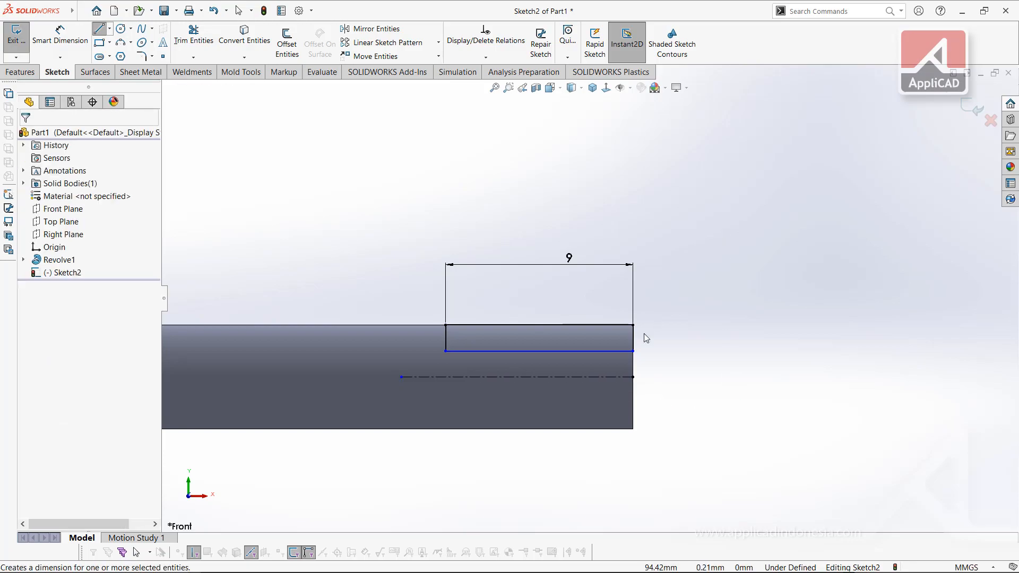
click(594, 376)
click(610, 350)
click(709, 356)
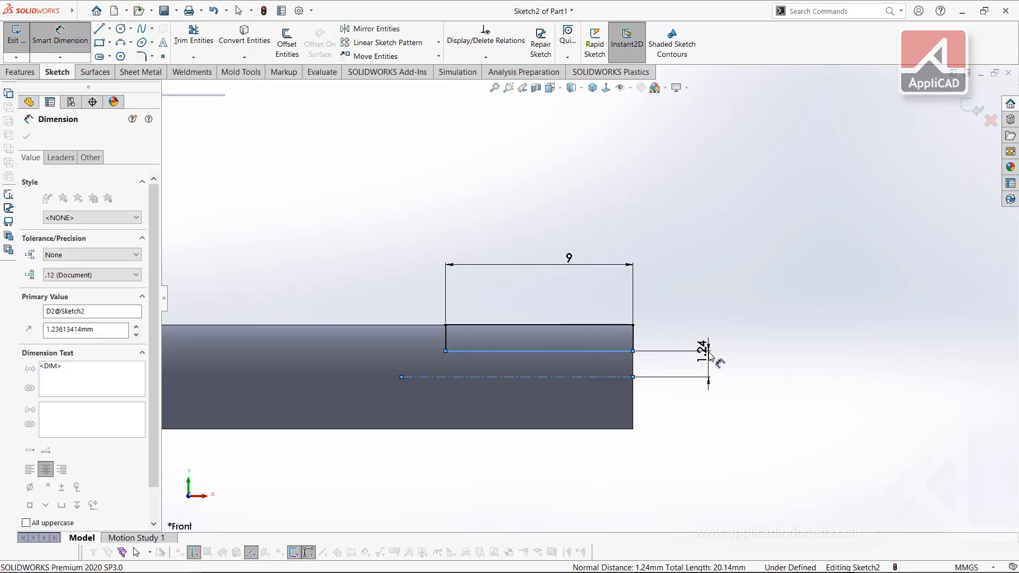
key(Return)
Step: Cut-extrude the rectangle with Through All - Both to form the flat, and show the shaft in isometric view
middle_drag(655, 269, 425, 224)
click(20, 71)
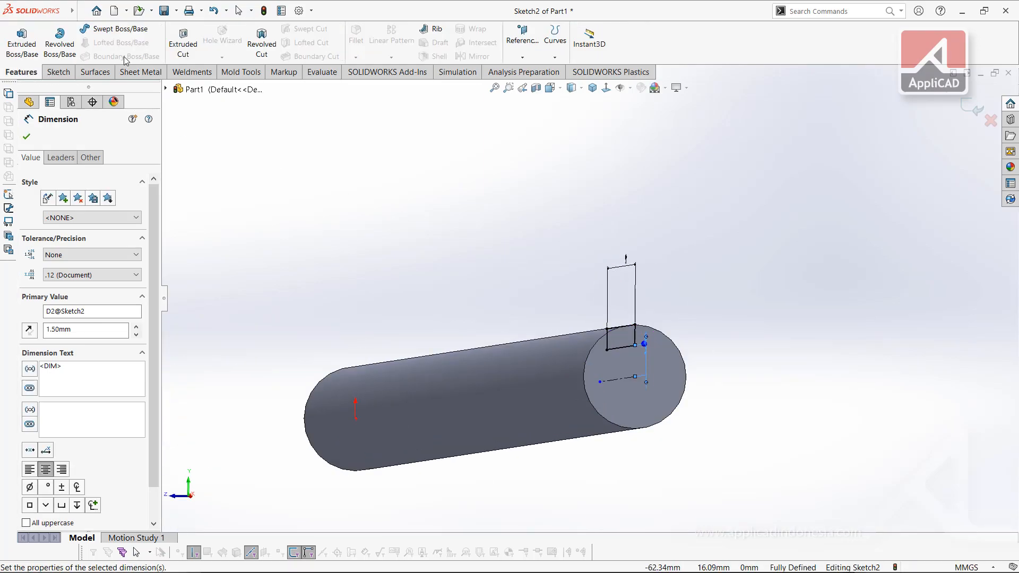
click(171, 42)
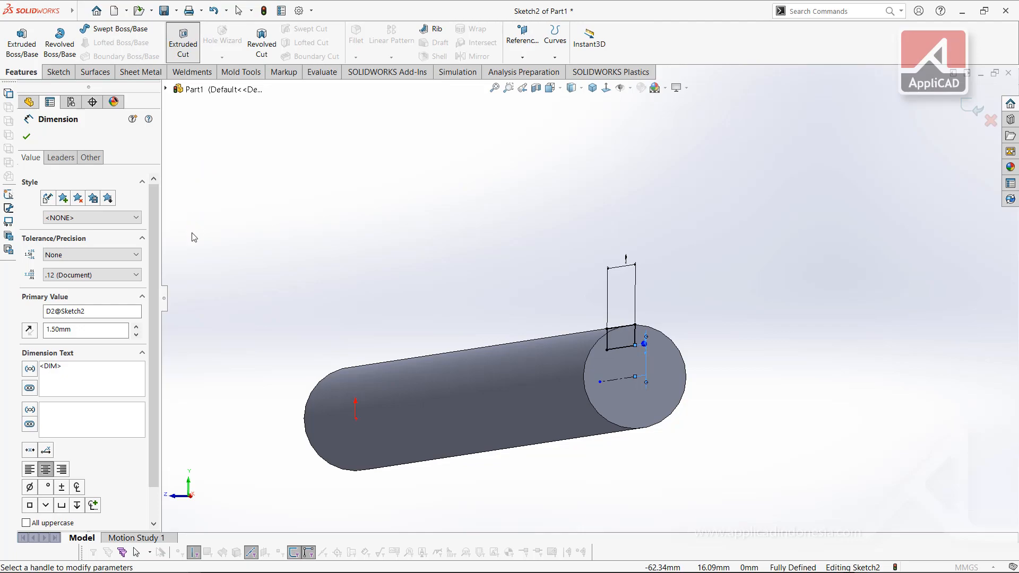
click(82, 212)
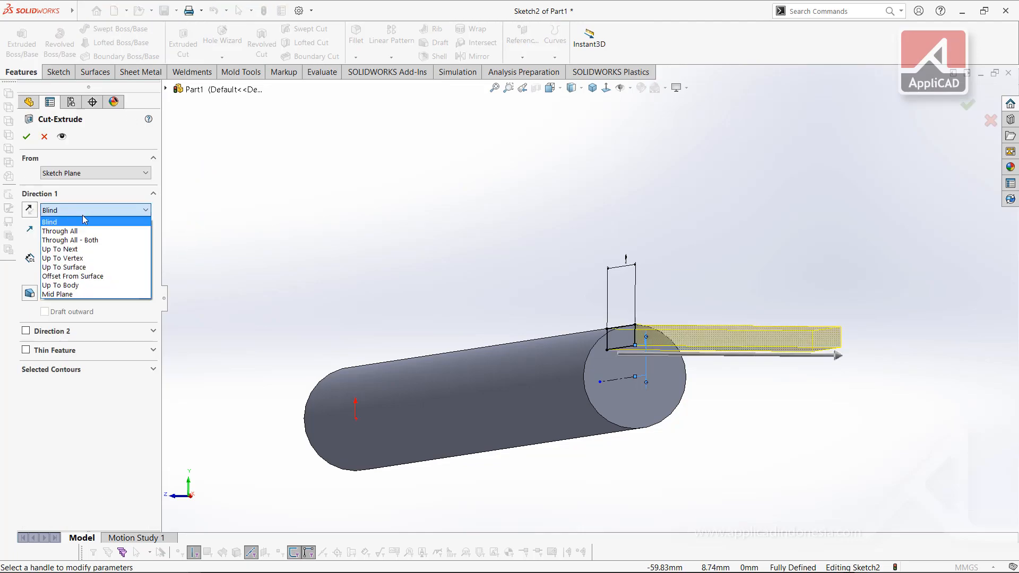
click(74, 240)
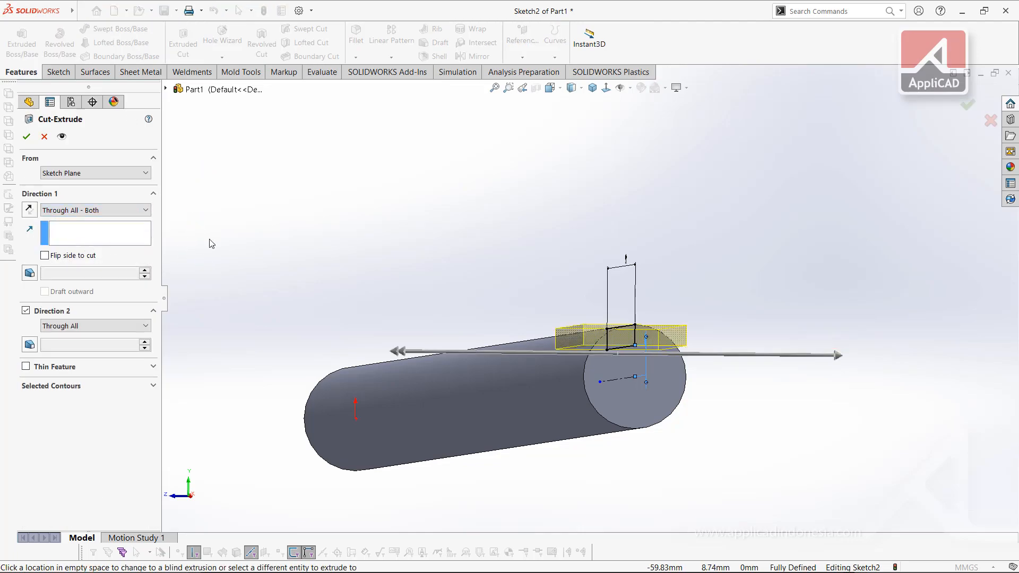
middle_drag(387, 269, 386, 292)
key(f)
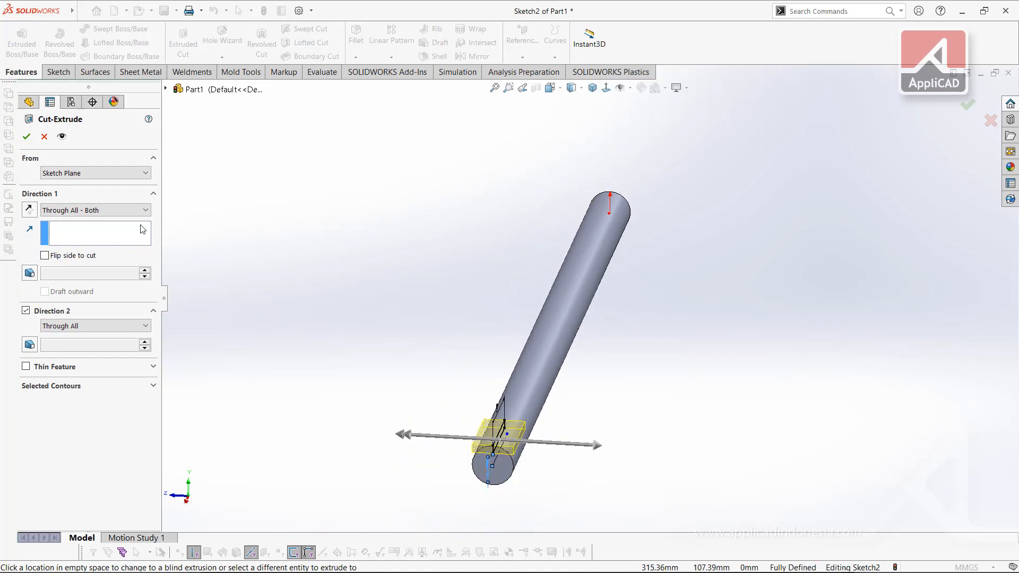
click(26, 136)
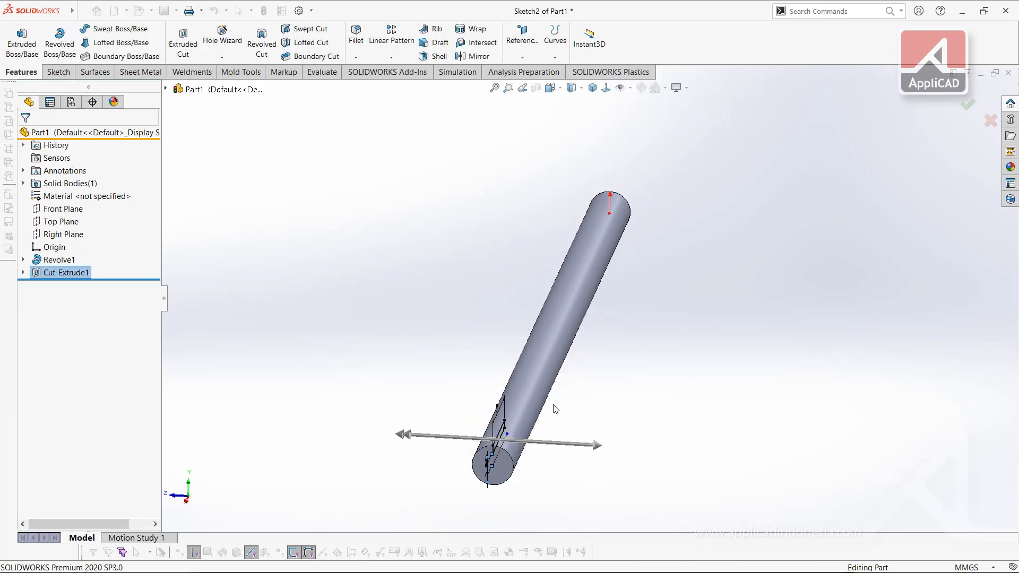
scroll(584, 411, down, 2)
middle_drag(584, 411, 577, 187)
click(592, 87)
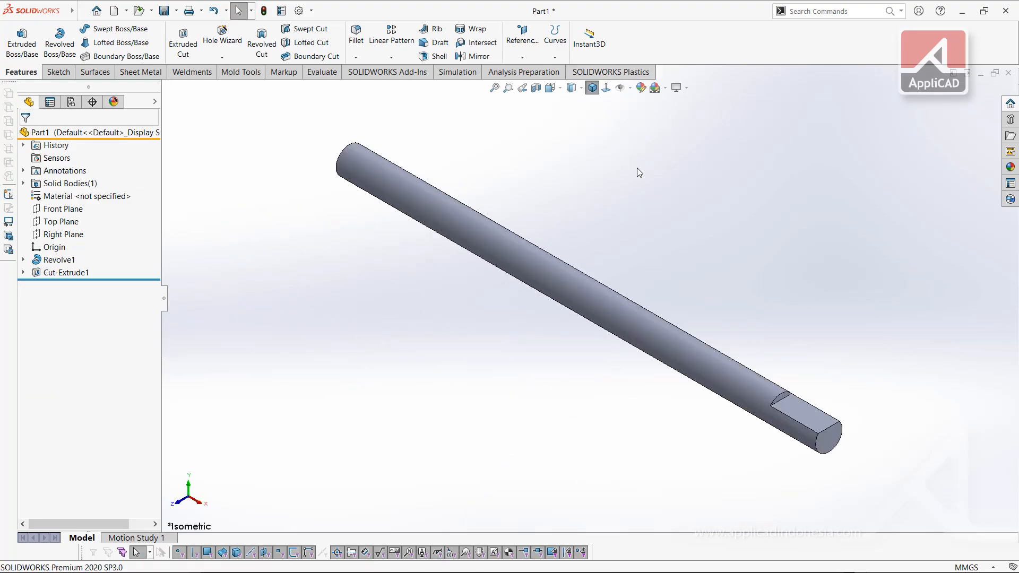
key(alt+Tab)
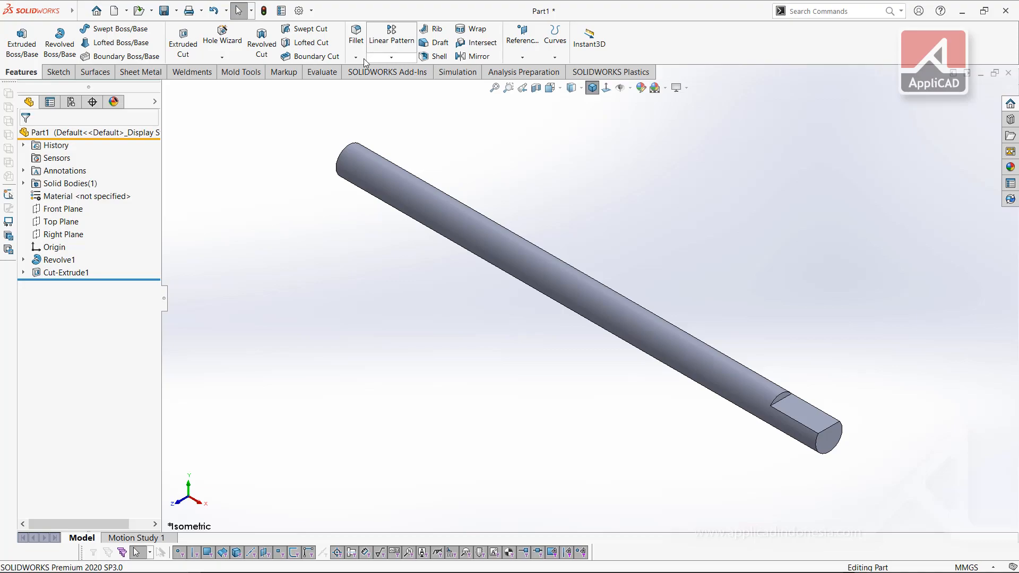
click(355, 57)
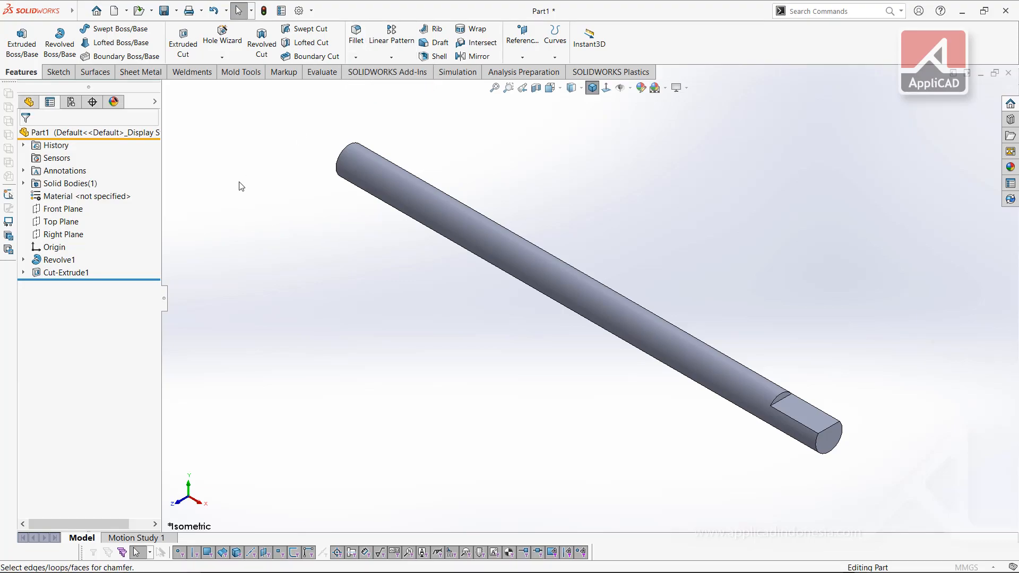
text(0.25)
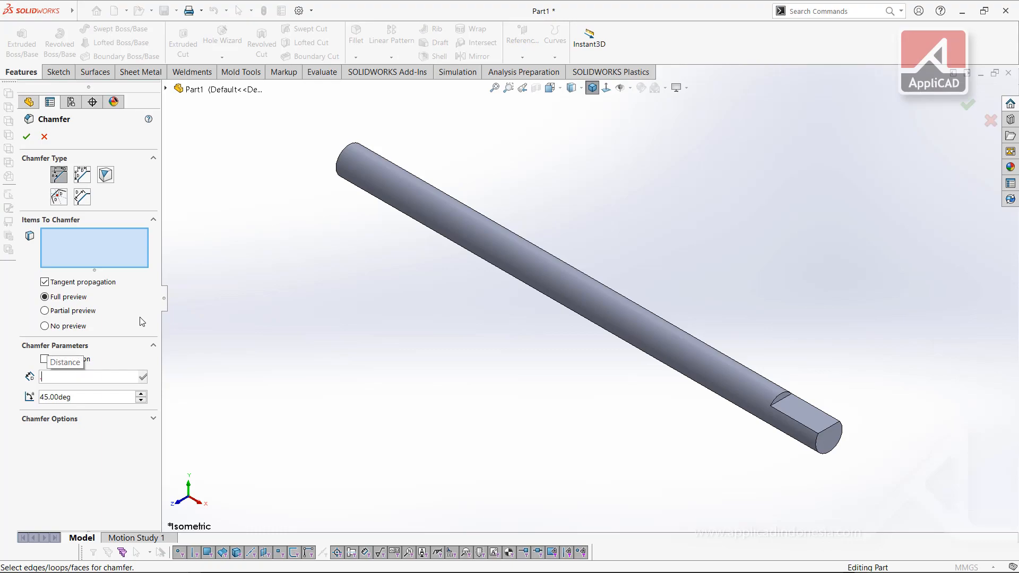
key(Return)
middle_drag(432, 313, 473, 345)
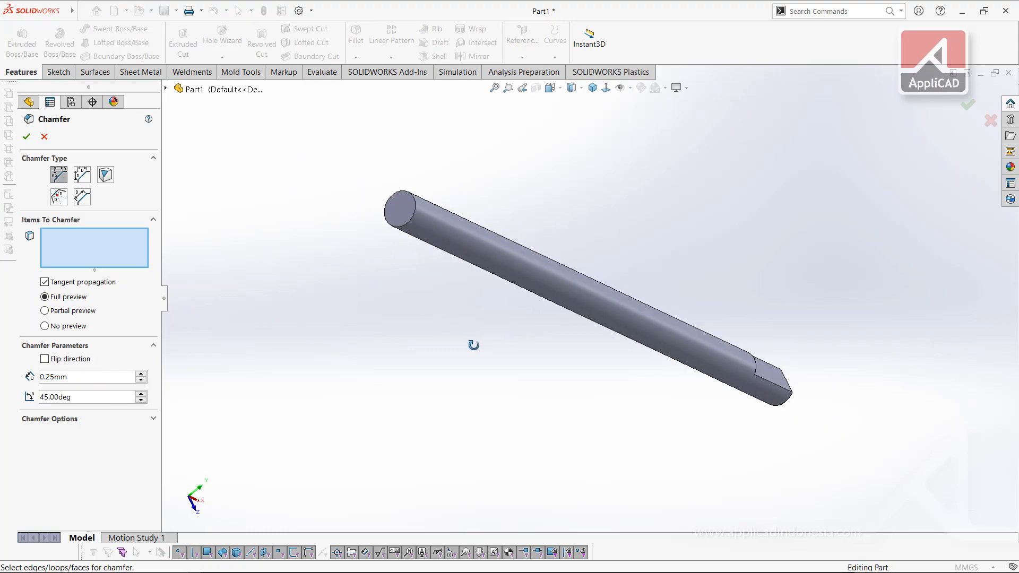
click(398, 212)
middle_drag(743, 393, 778, 400)
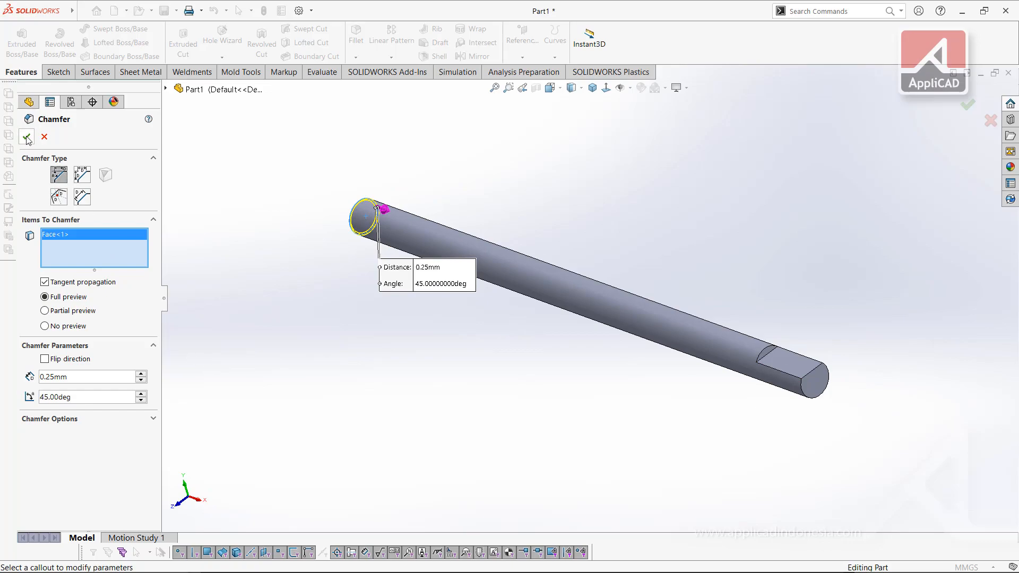
click(817, 386)
scroll(818, 385, down, 5)
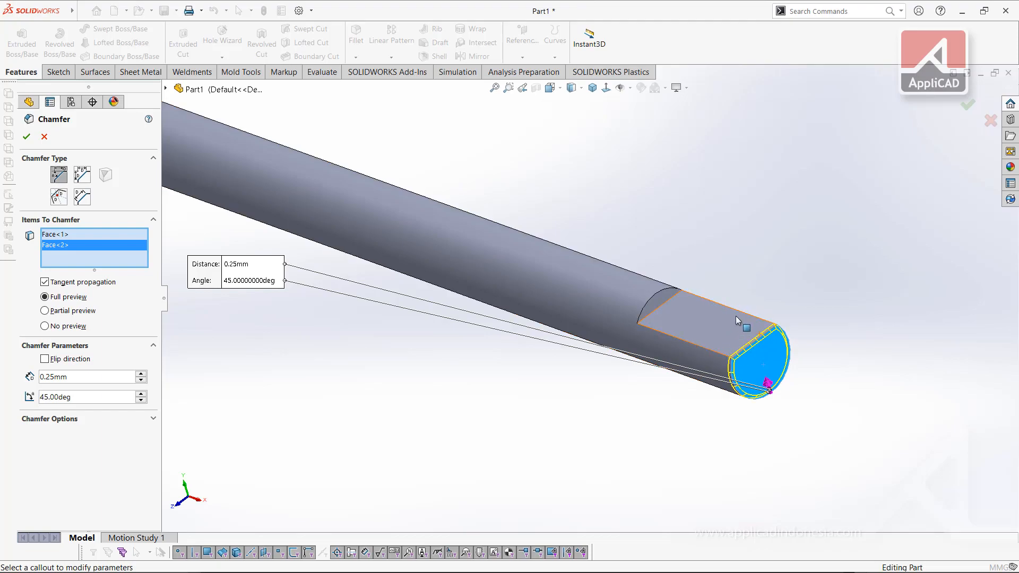
click(766, 367)
click(45, 137)
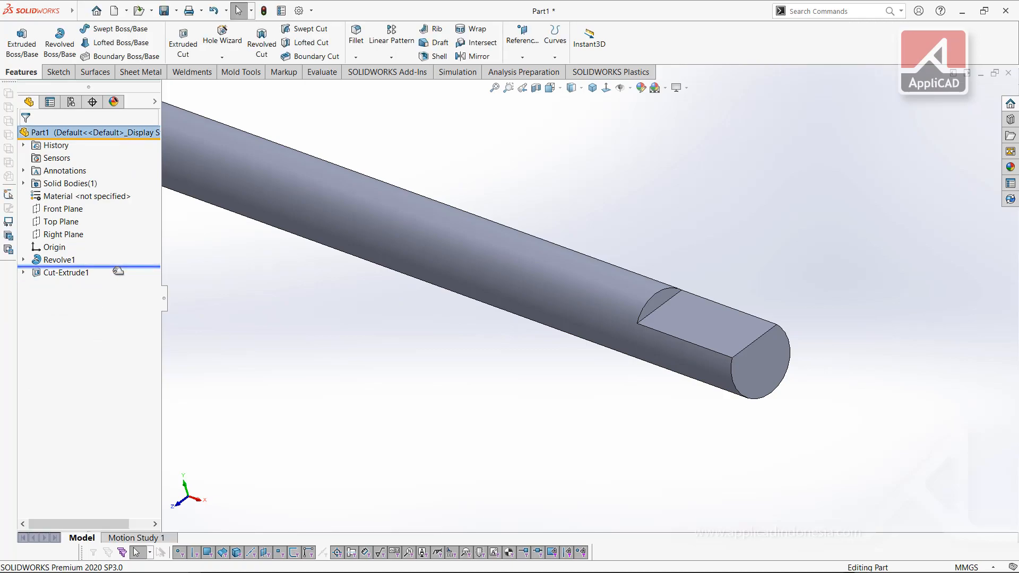
Step: Roll the model back to before the flat's cut and chamfer both shaft ends 0.25 mm at 45 degrees by selecting the cylindrical face
drag(116, 277, 116, 267)
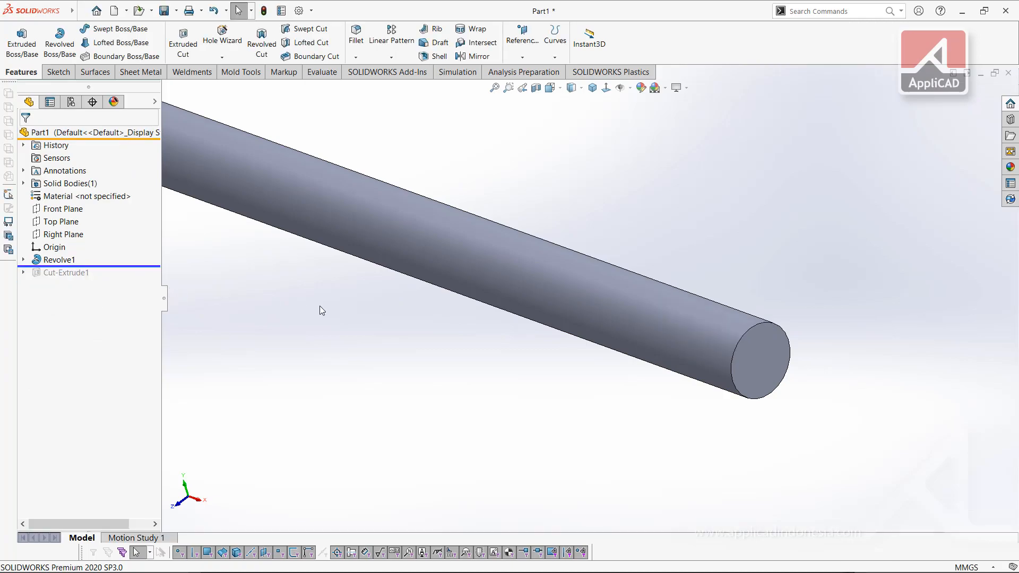
scroll(520, 260, up, 2)
click(355, 57)
click(362, 85)
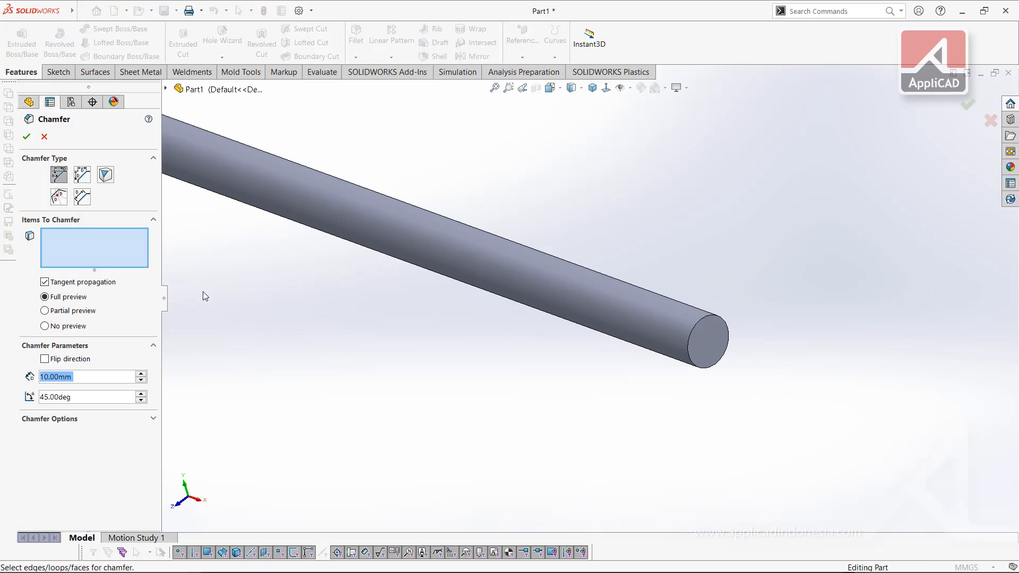
text(0.25)
key(Return)
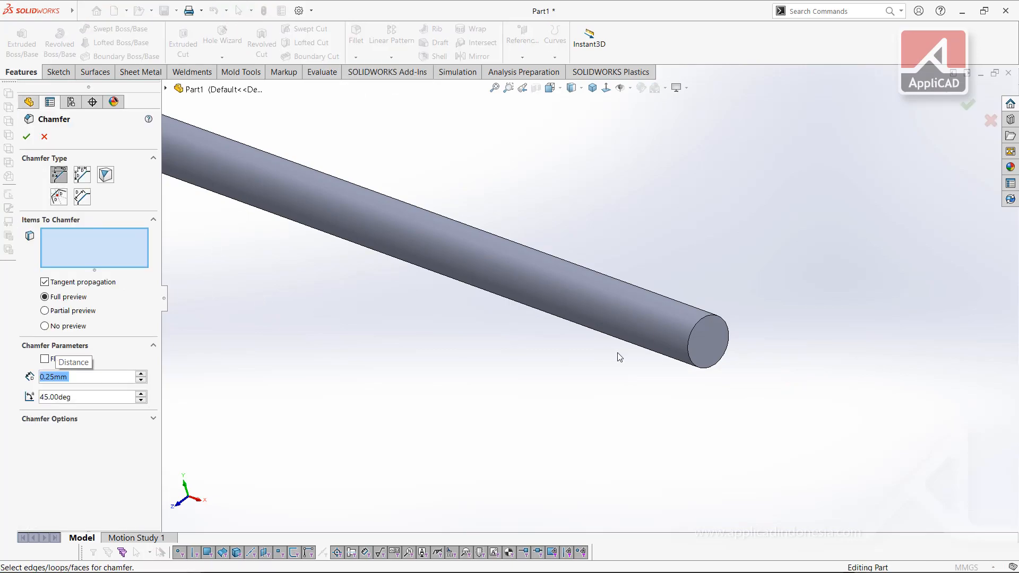
click(592, 322)
scroll(531, 327, up, 6)
scroll(466, 240, down, 3)
click(968, 105)
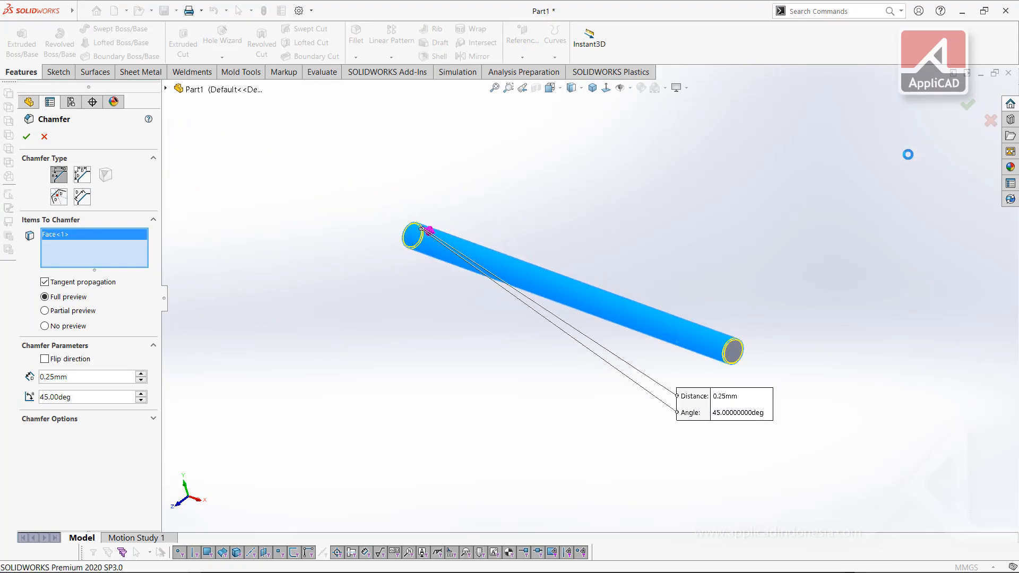
Step: Roll the model forward past the cut so the flat is restored on the chamfered shaft
scroll(734, 294, down, 5)
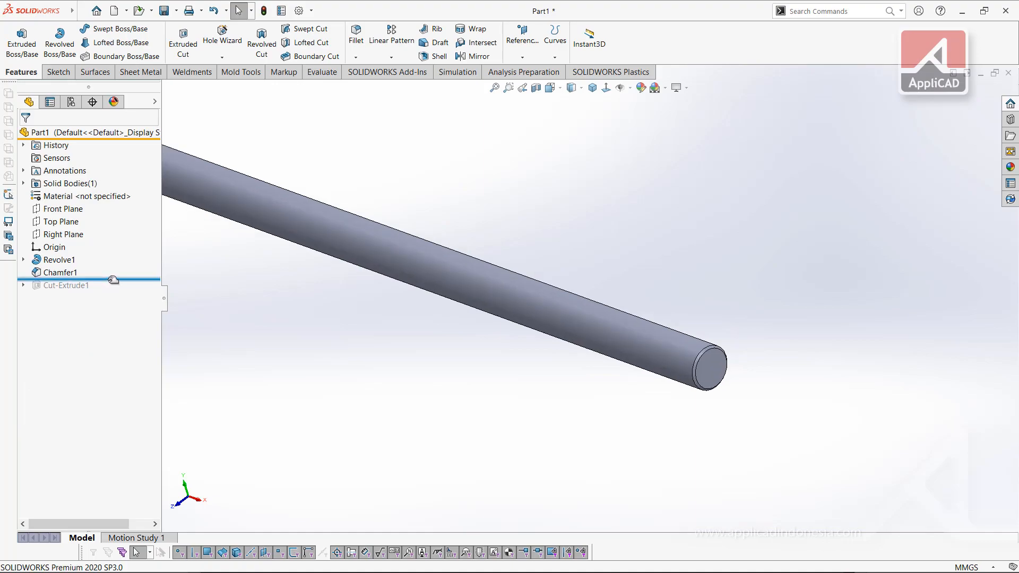
drag(98, 279, 121, 293)
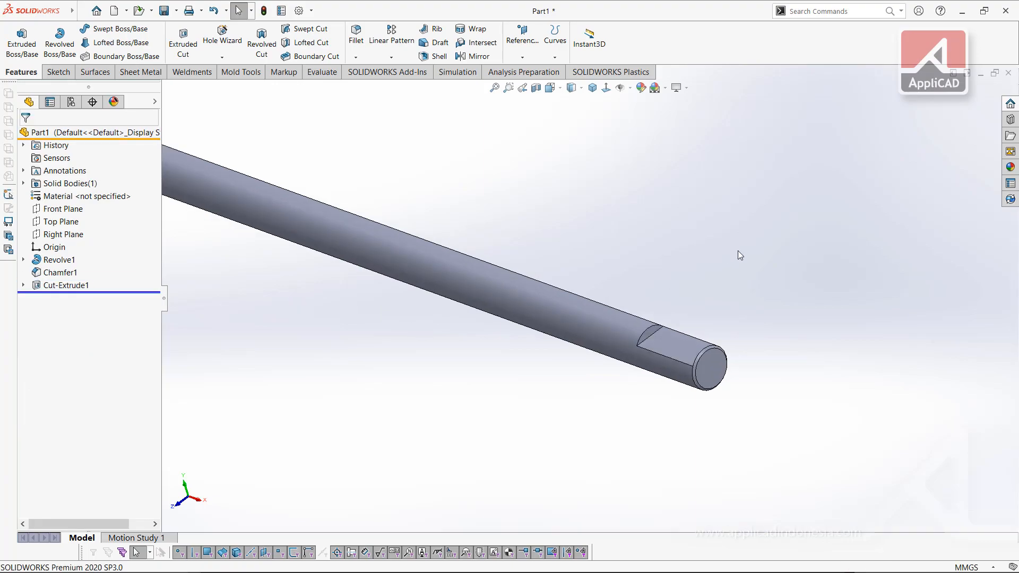
middle_drag(787, 278, 805, 275)
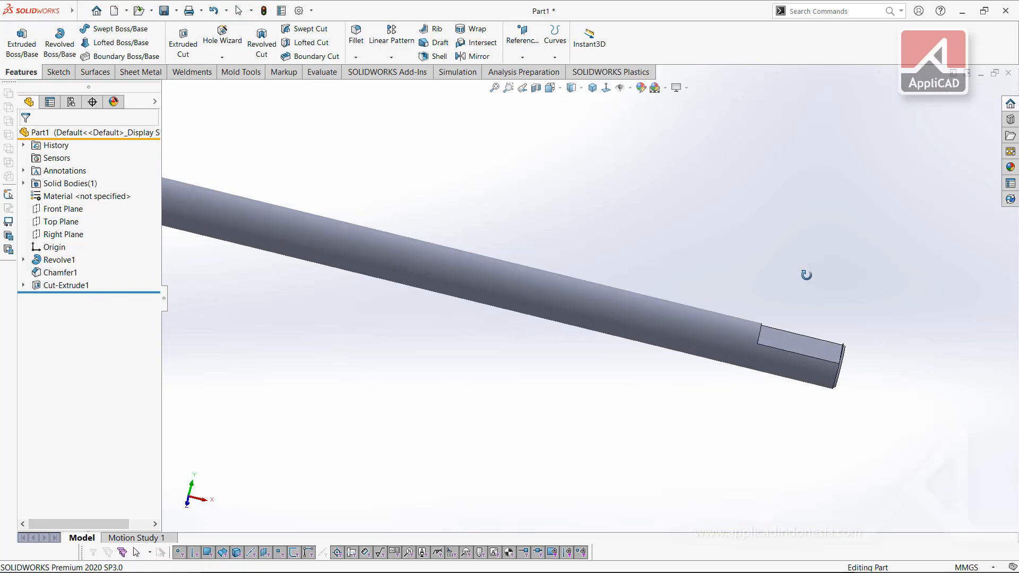
Step: Edit the flat cut's sketch and delete the coincident relation at the rectangle's upper right corner
click(24, 285)
click(78, 298)
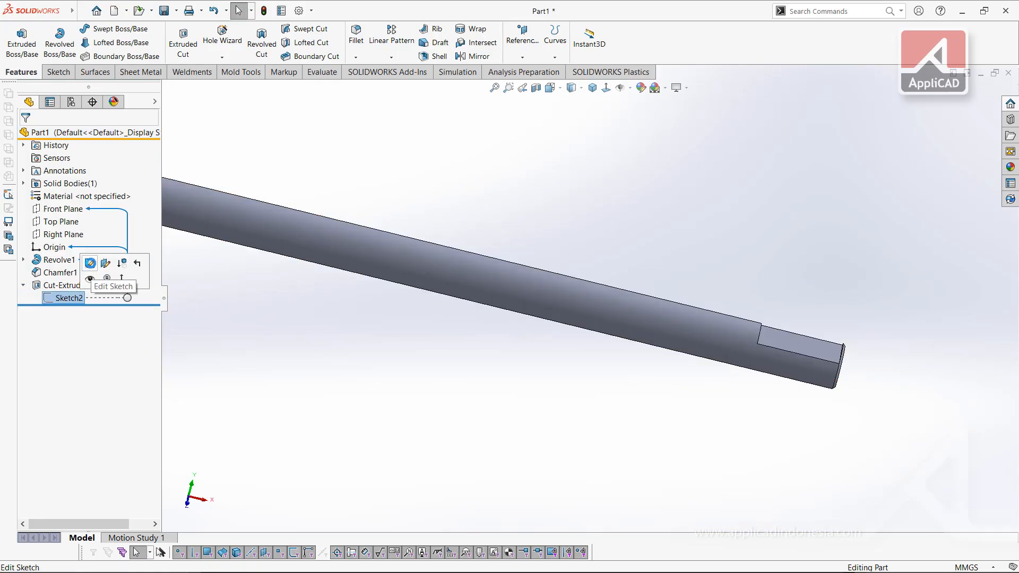
click(91, 264)
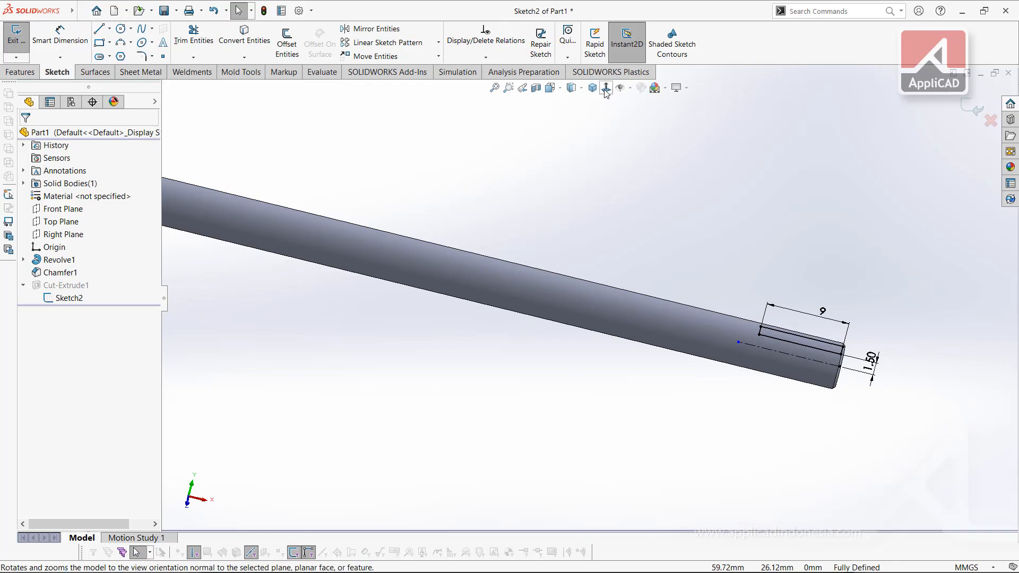
scroll(912, 167, up, 3)
scroll(871, 165, down, 3)
scroll(732, 350, down, 5)
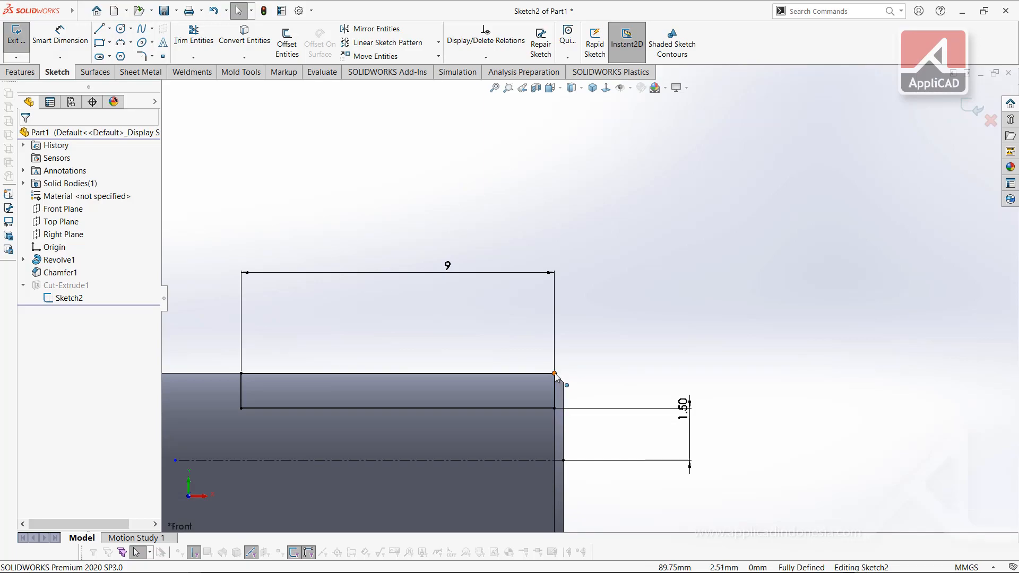
click(555, 374)
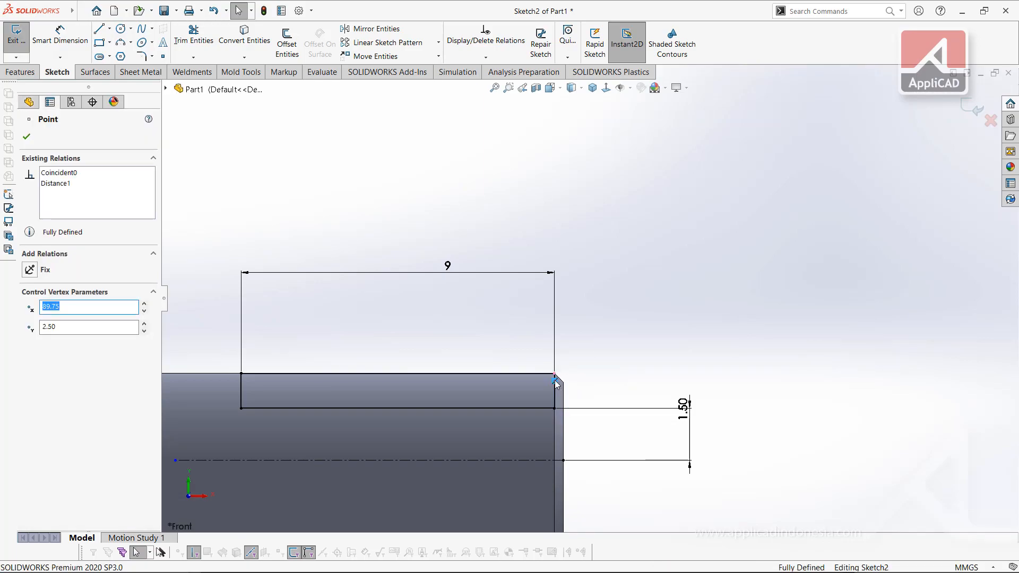
key(Delete)
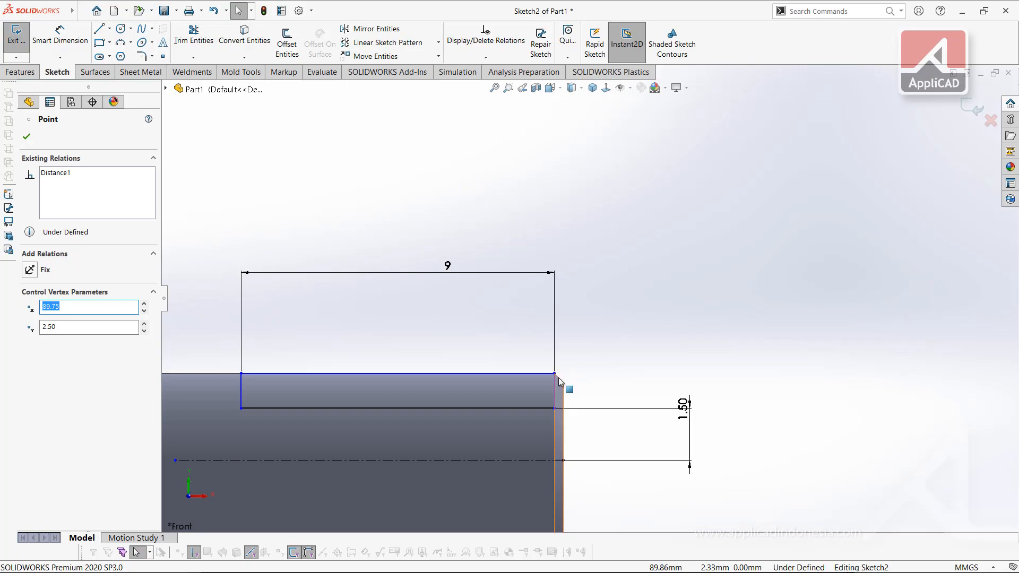
Step: Pull the rectangle's upper right corner out to about X 91.1, Y 2.9 mm and make its right edge collinear with the shaft's end edge
drag(555, 373, 601, 358)
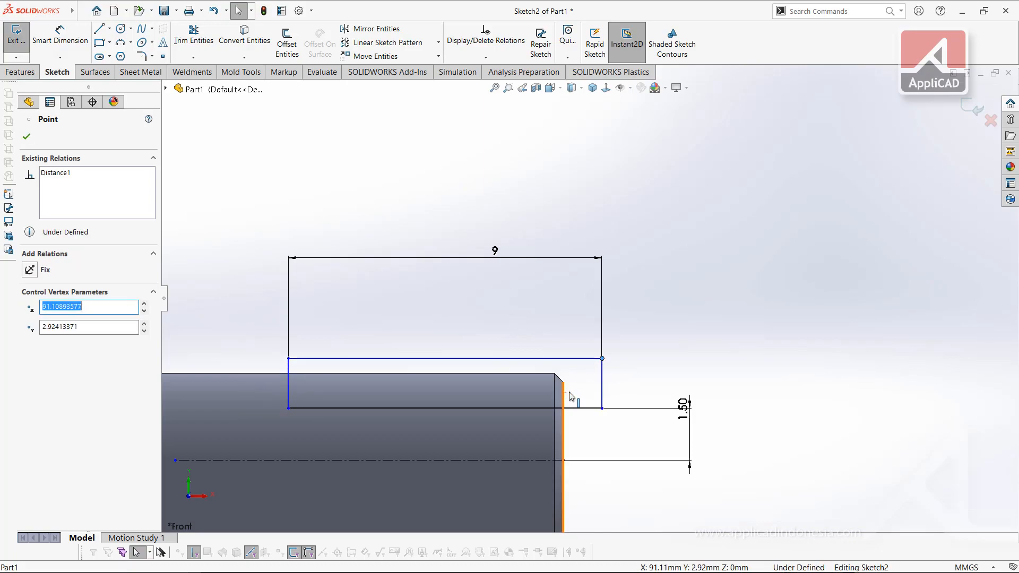
click(604, 387)
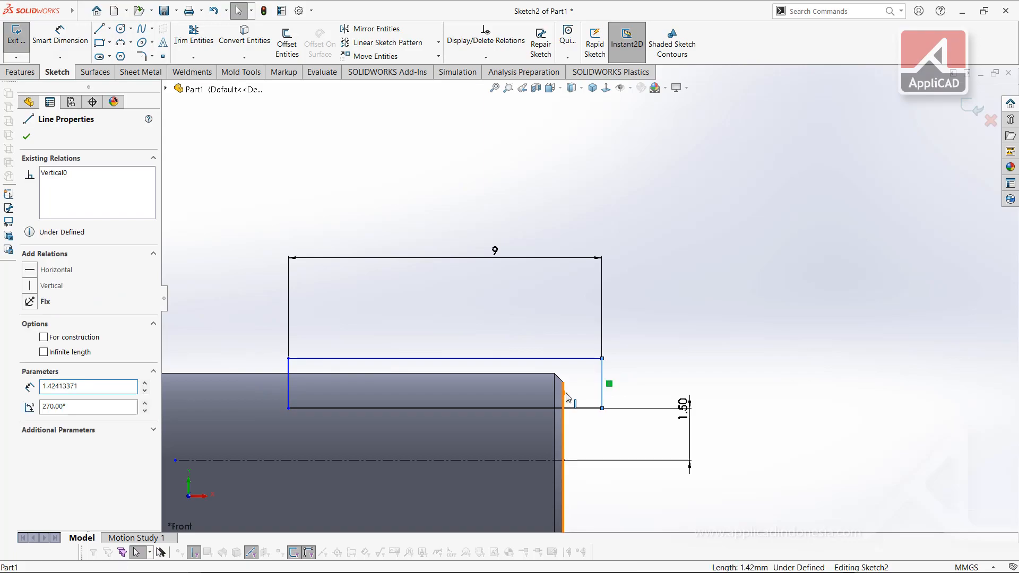
key(Escape)
click(597, 347)
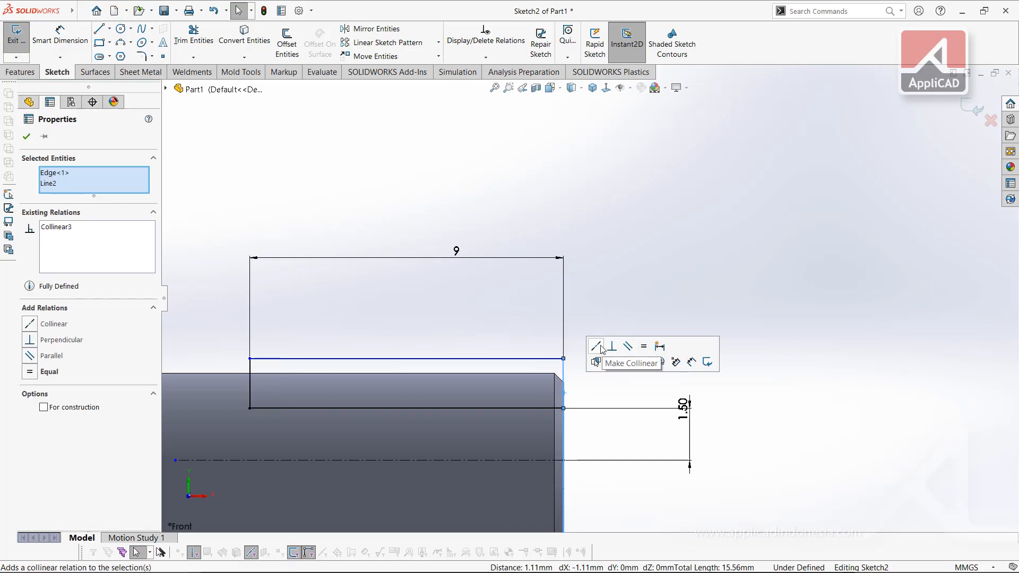
Step: Make the rectangle's upper edge collinear with the shaft's upper silhouette edge, exit the sketch and show the part in isometric view
click(529, 347)
click(489, 369)
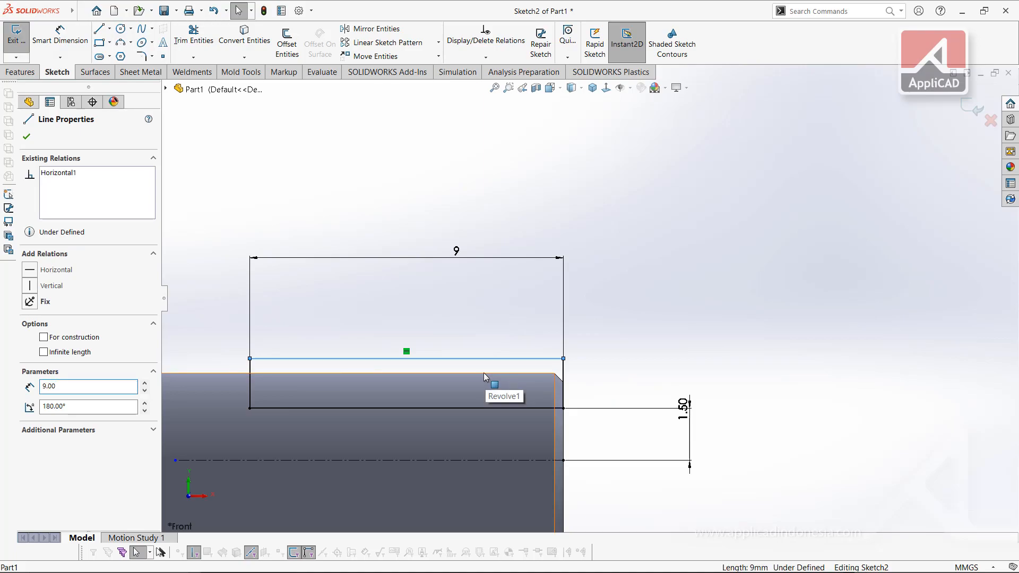
ctrl+click(484, 373)
click(459, 363)
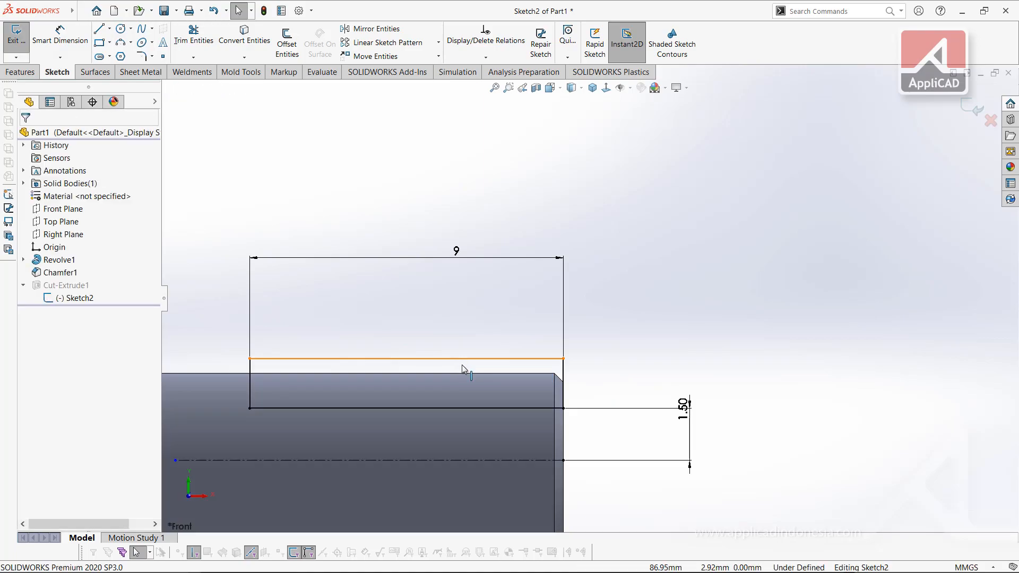
click(463, 368)
ctrl+click(463, 373)
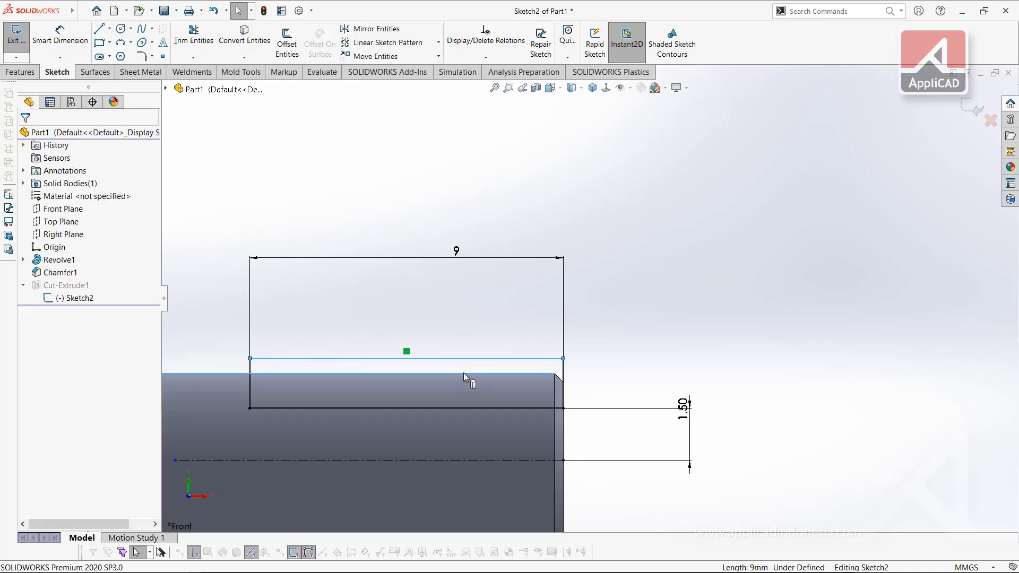
click(494, 325)
click(453, 308)
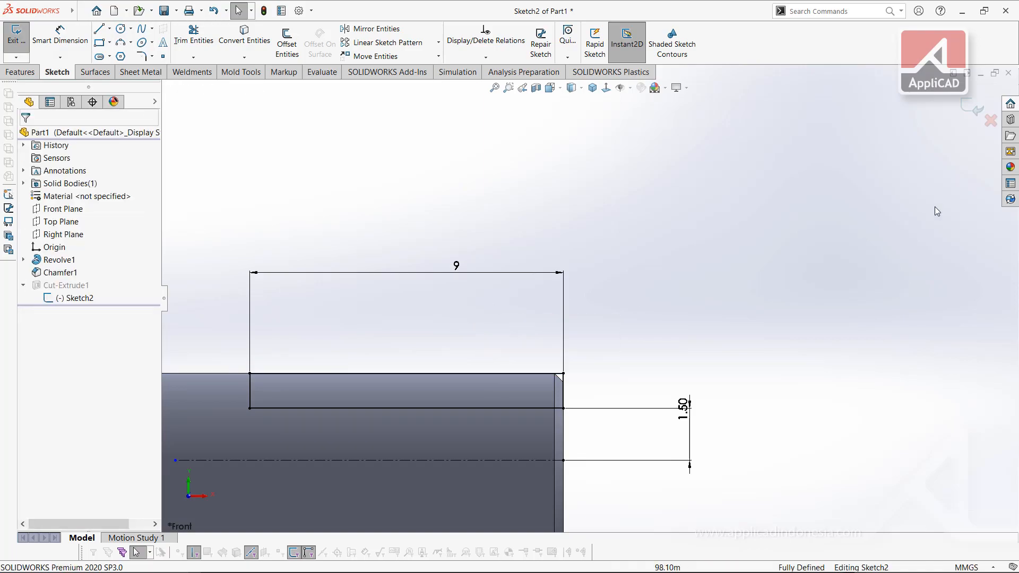
click(973, 109)
click(592, 88)
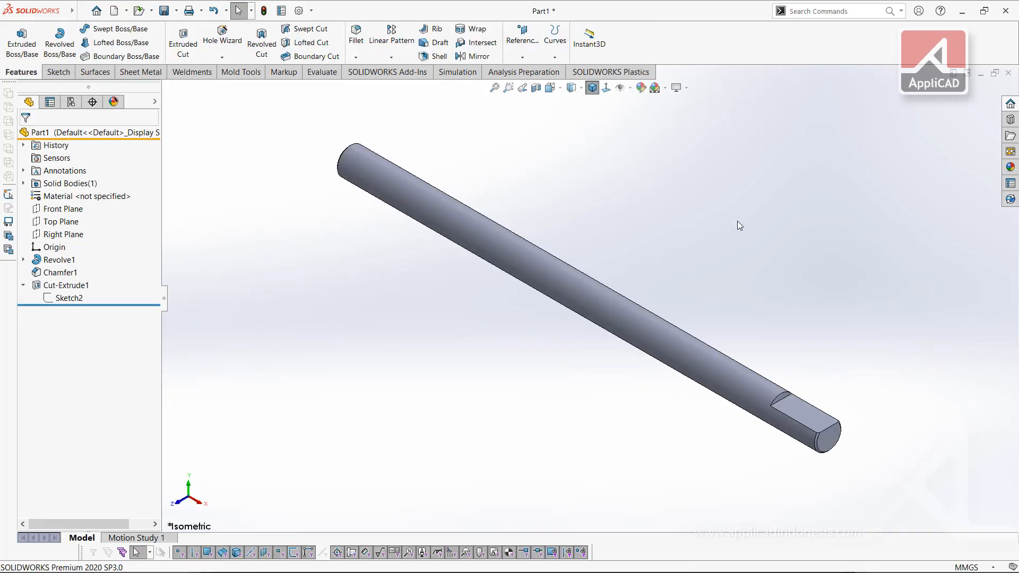
Step: Start saving the shaft part and browse on Data (D:) to Horizontal Stirling Engine's Sub Assembly Heat Exchange Piston folder
key(alt+Tab)
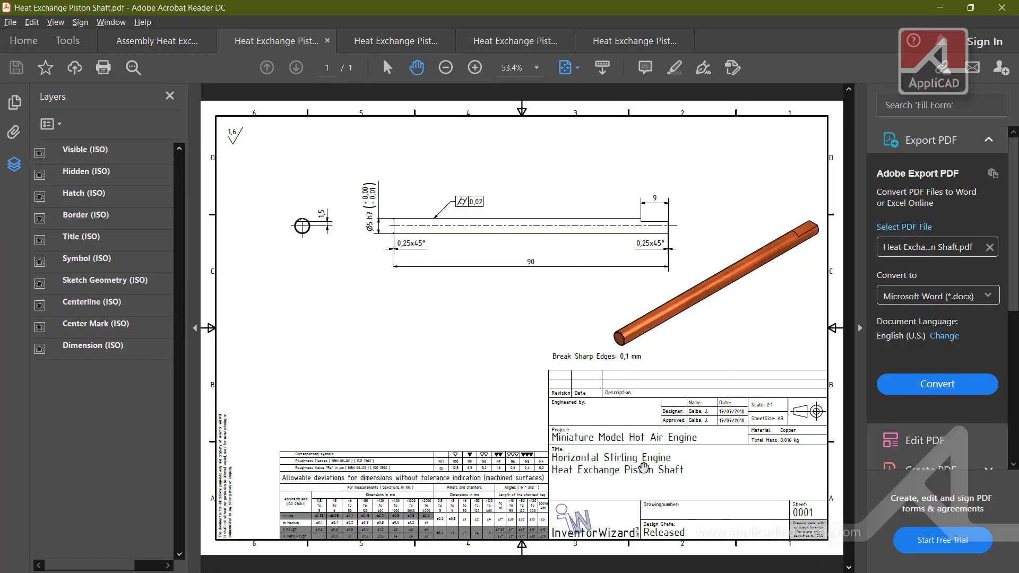
key(alt+Tab)
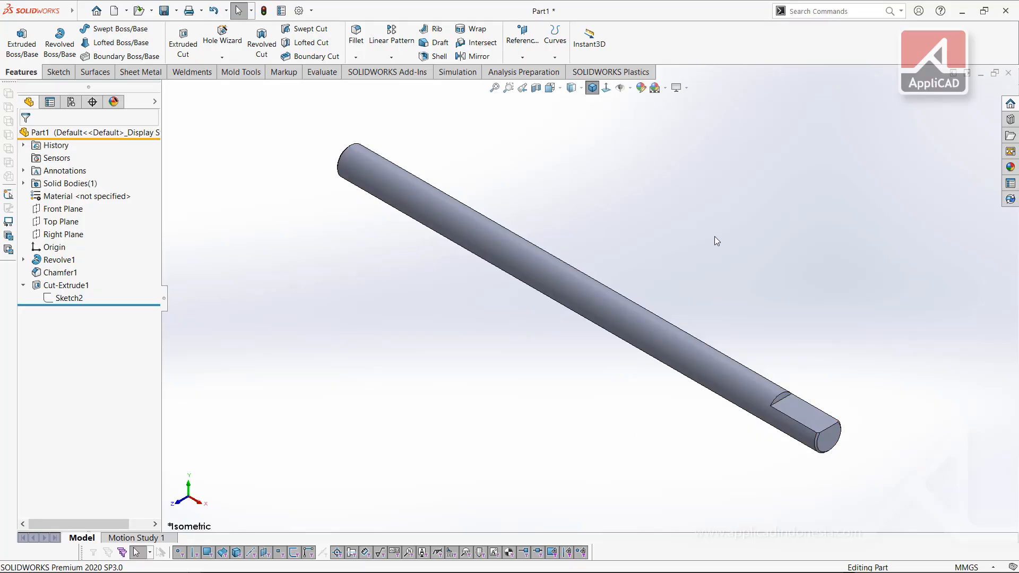
key(ctrl+s)
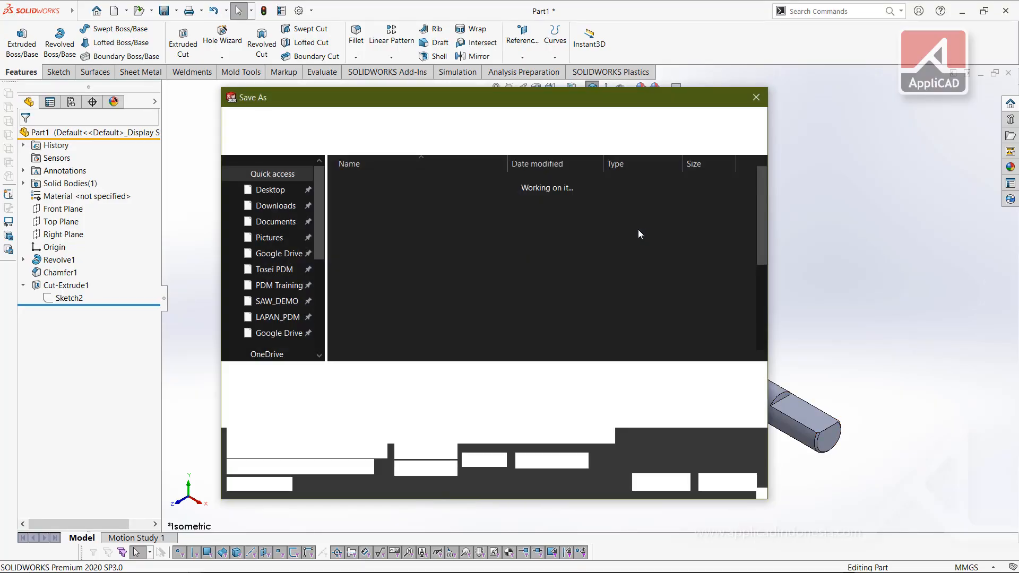
click(423, 113)
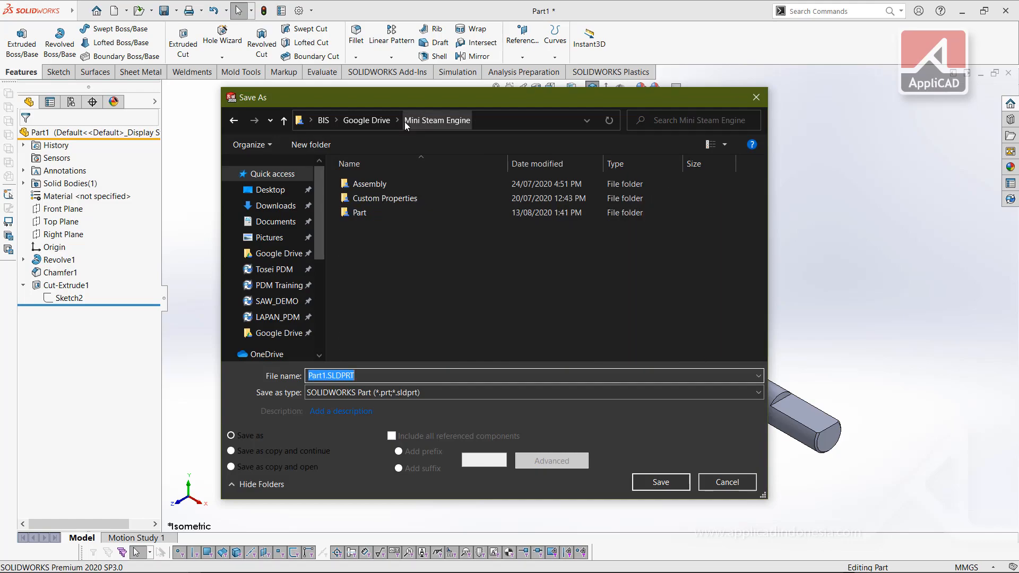
click(367, 121)
scroll(281, 333, down, 6)
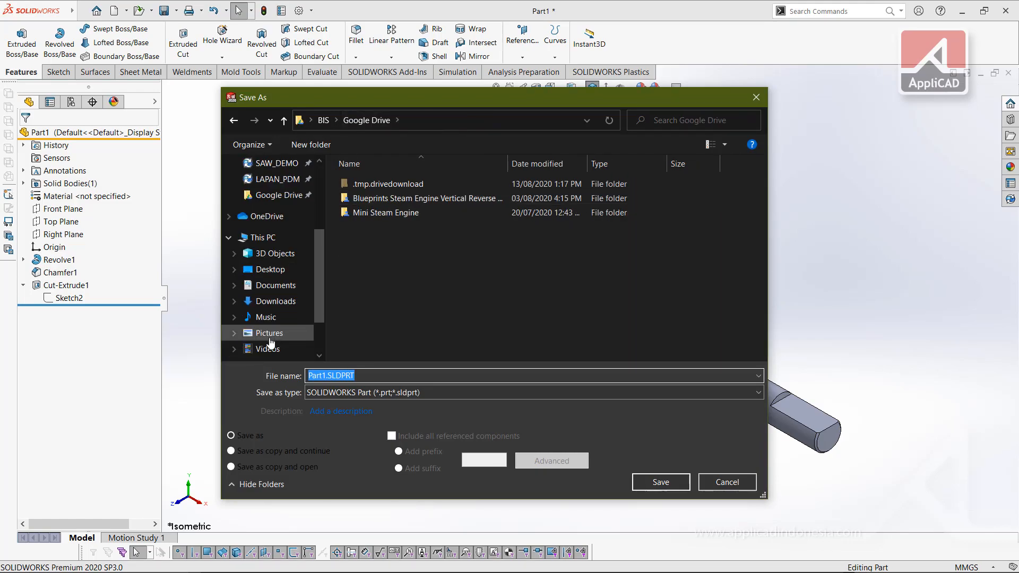
click(277, 311)
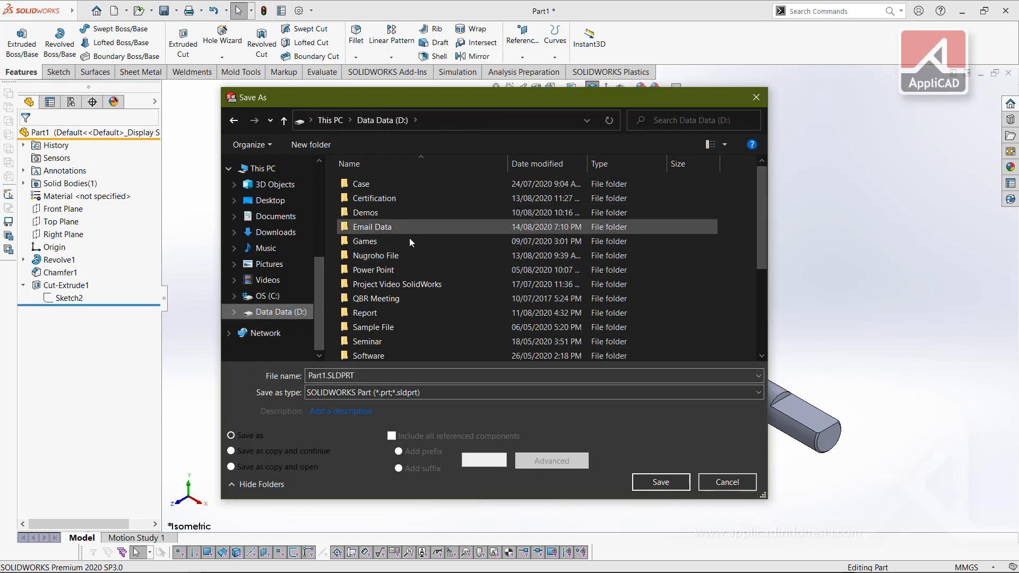
click(405, 286)
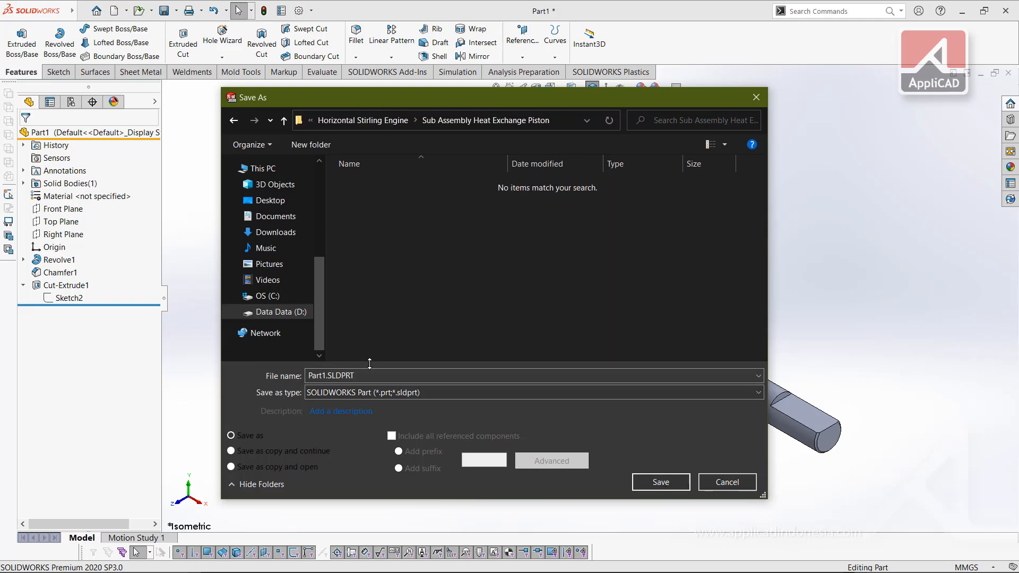
Step: Name the file Heat Exchange Piston Shaft, matching the drawing's title, and save it as a SOLIDWORKS part
click(371, 375)
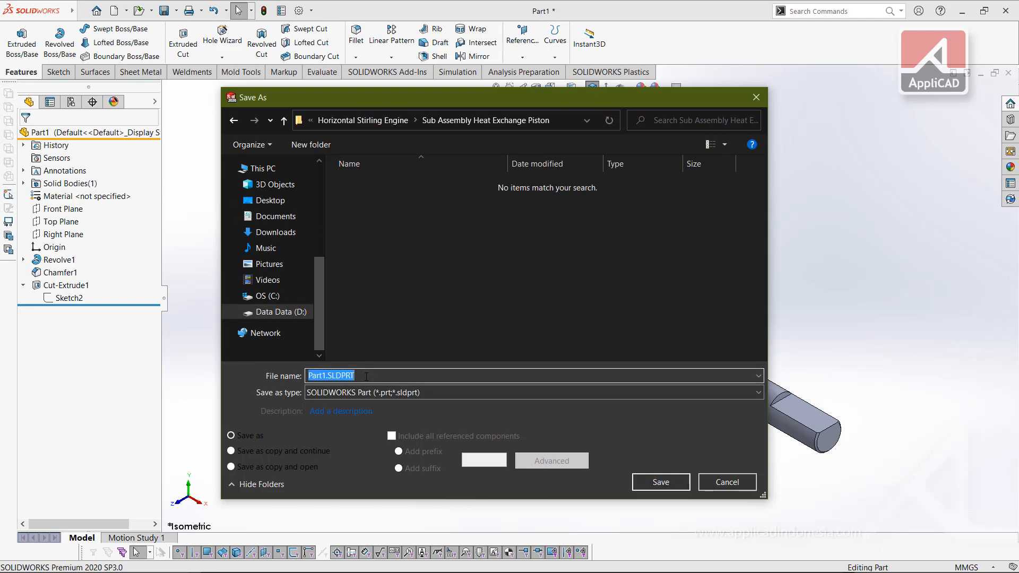
key(alt+Tab)
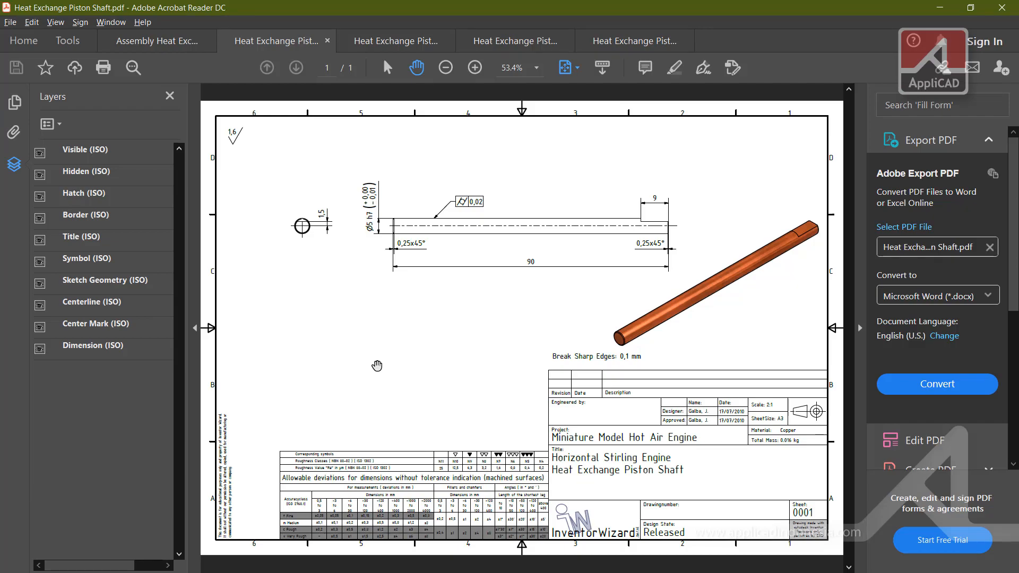
key(alt+Tab)
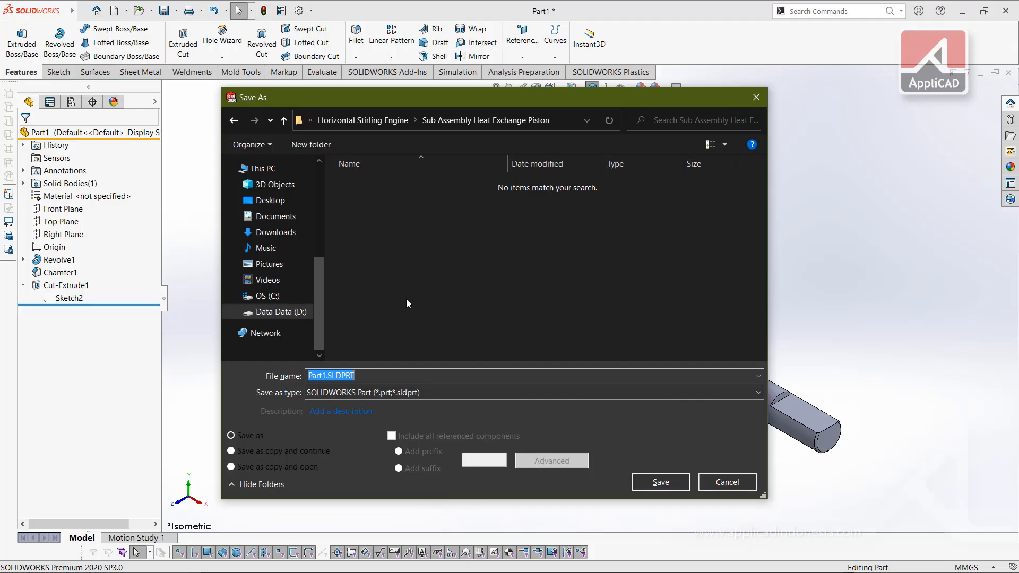
text(Heat Exc)
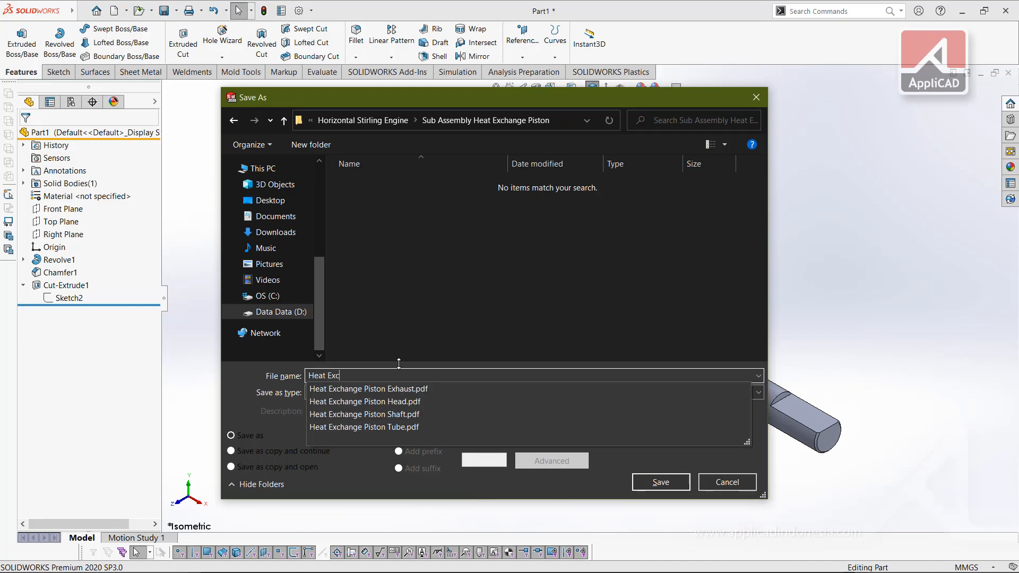
text(hange Piston Shaft)
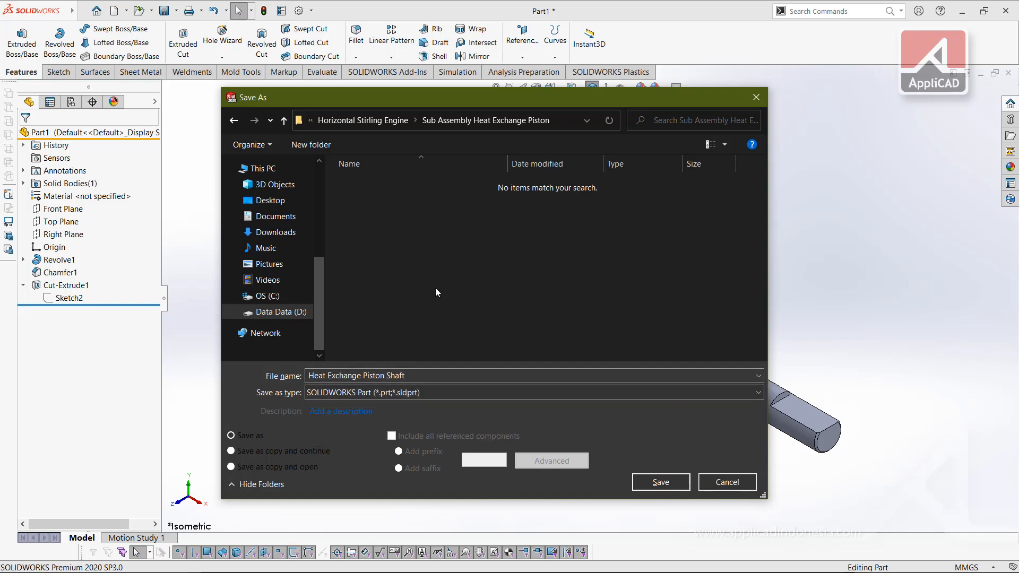
click(664, 483)
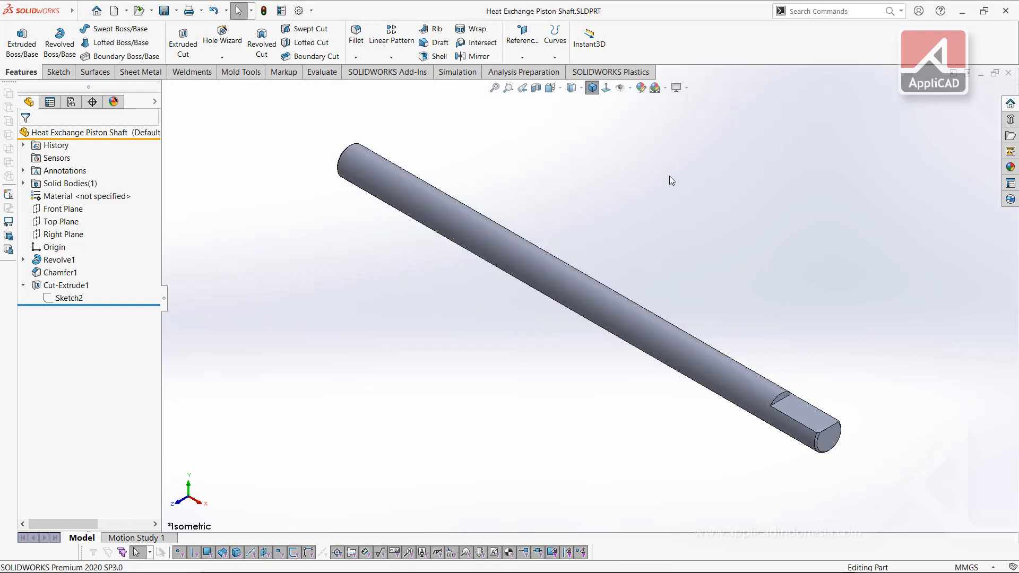
Step: Assign Copper from the Copper Alloys materials to the shaft, as the drawing's title block specifies
right_click(64, 200)
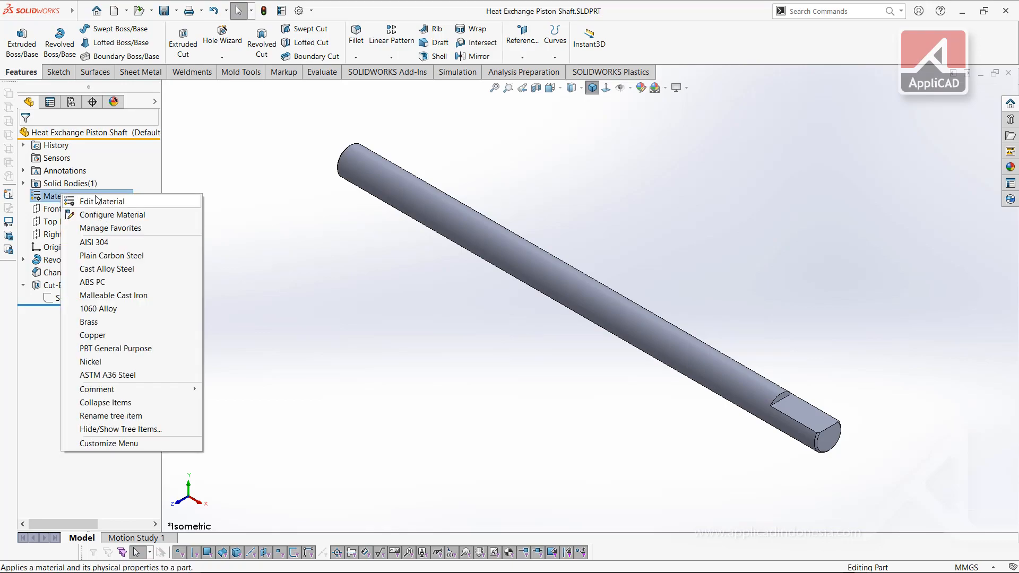
click(80, 201)
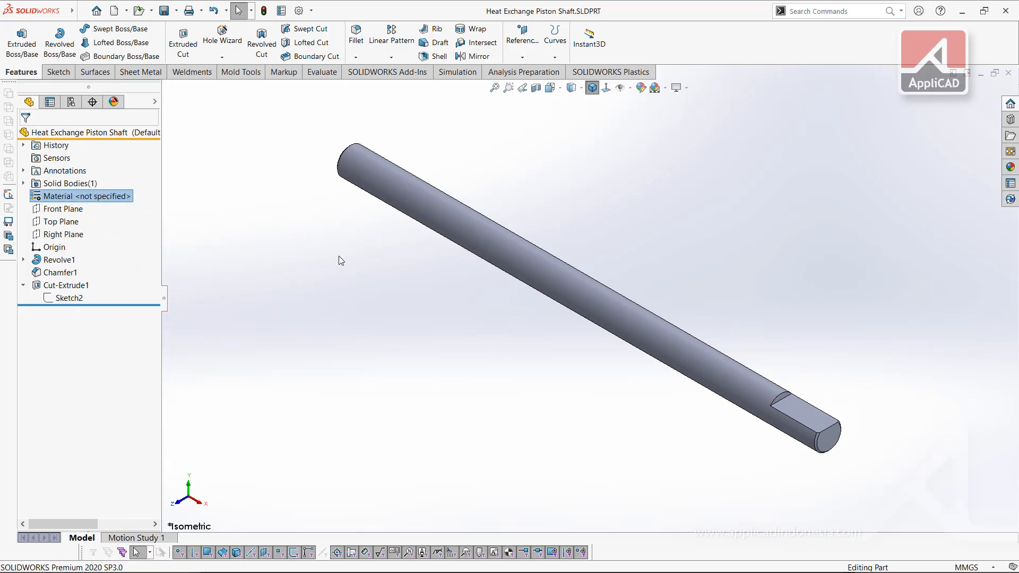
key(alt+Tab)
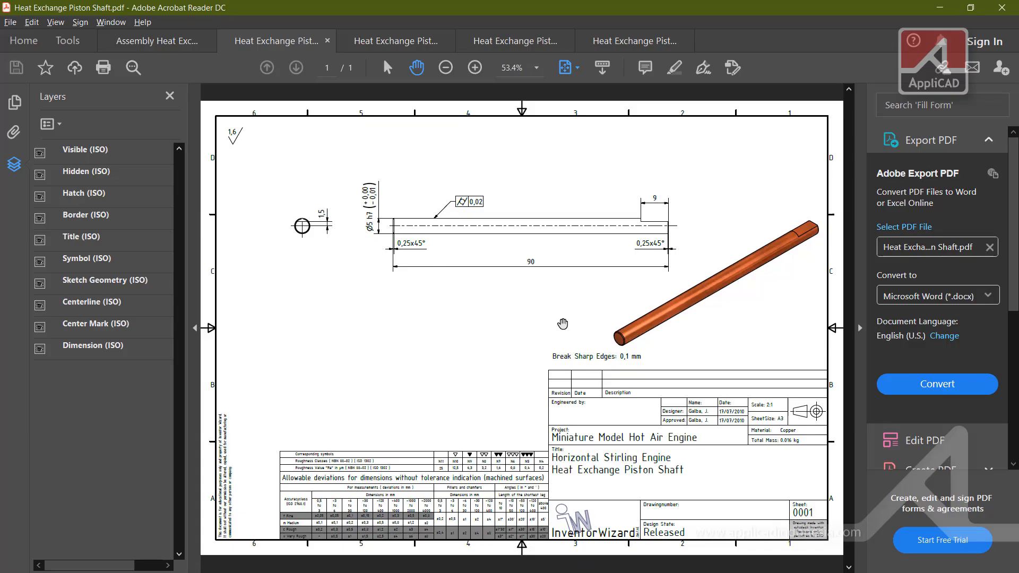
key(alt+Tab)
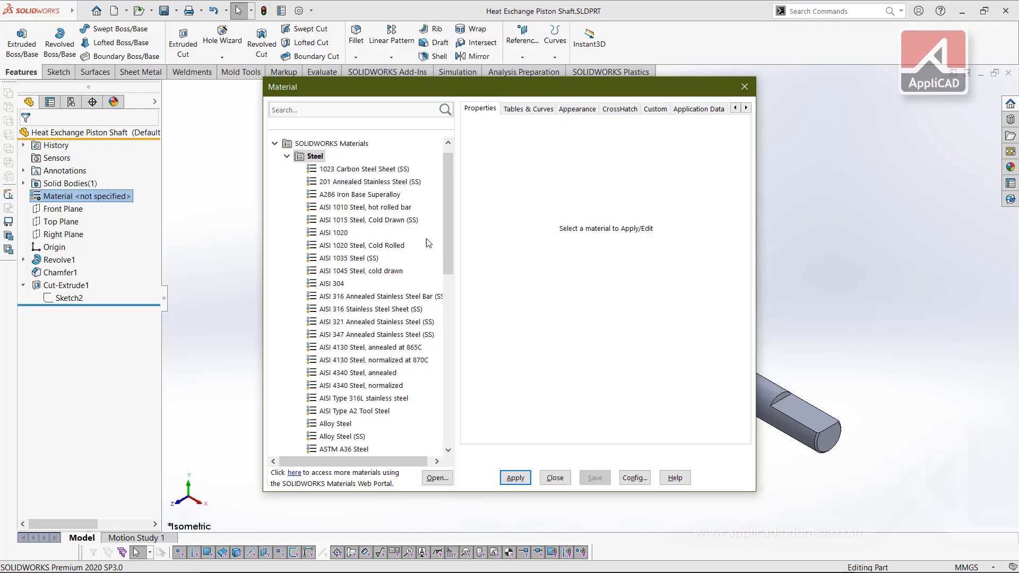
click(311, 111)
text(coop)
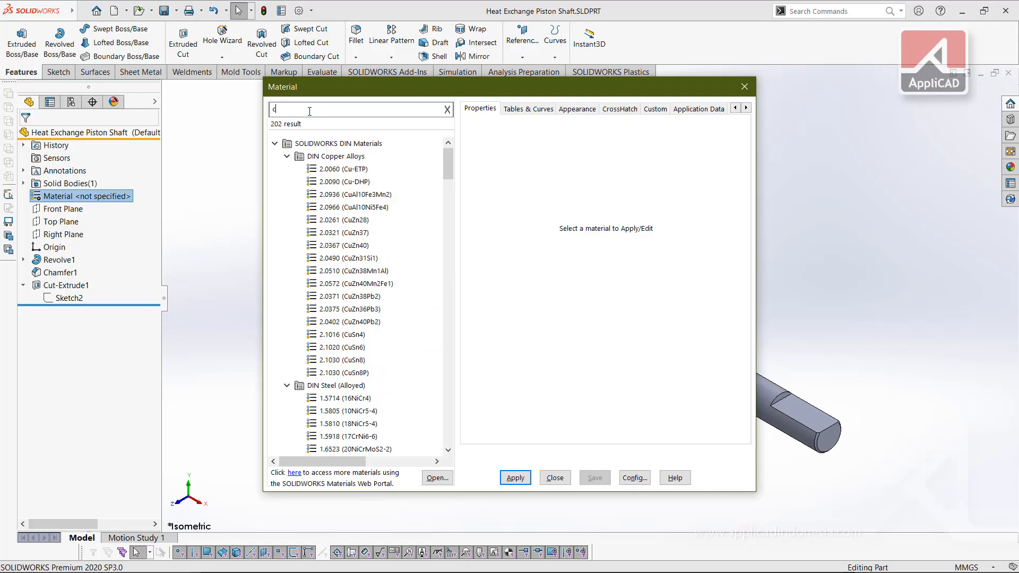
key(BackSpace)
text(op)
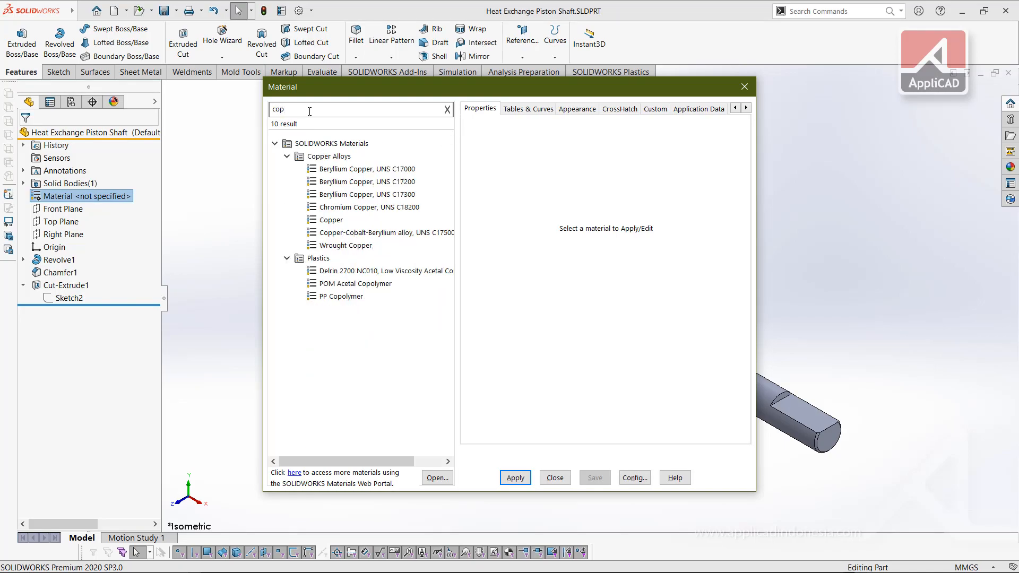
click(331, 220)
click(515, 478)
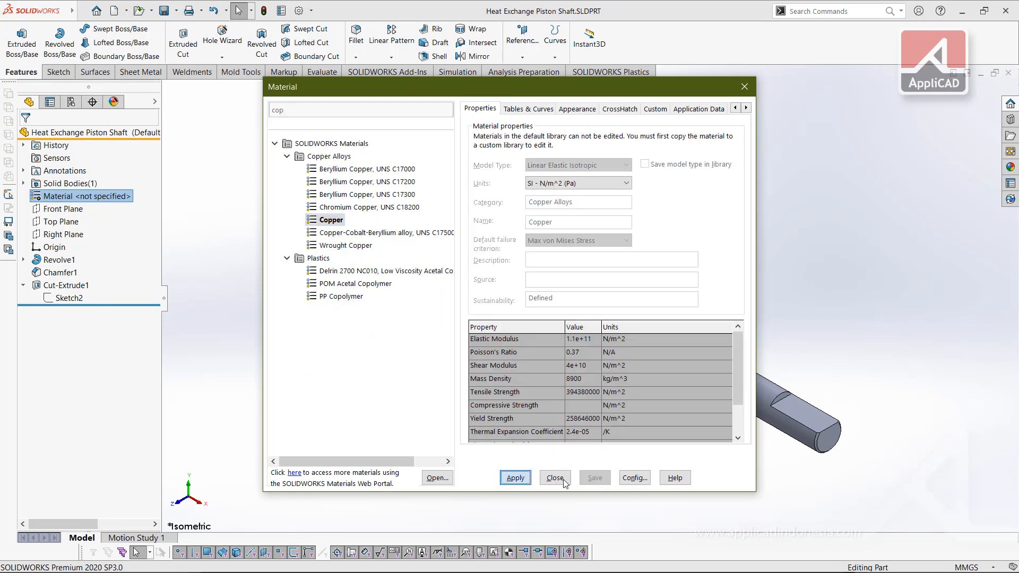
click(554, 477)
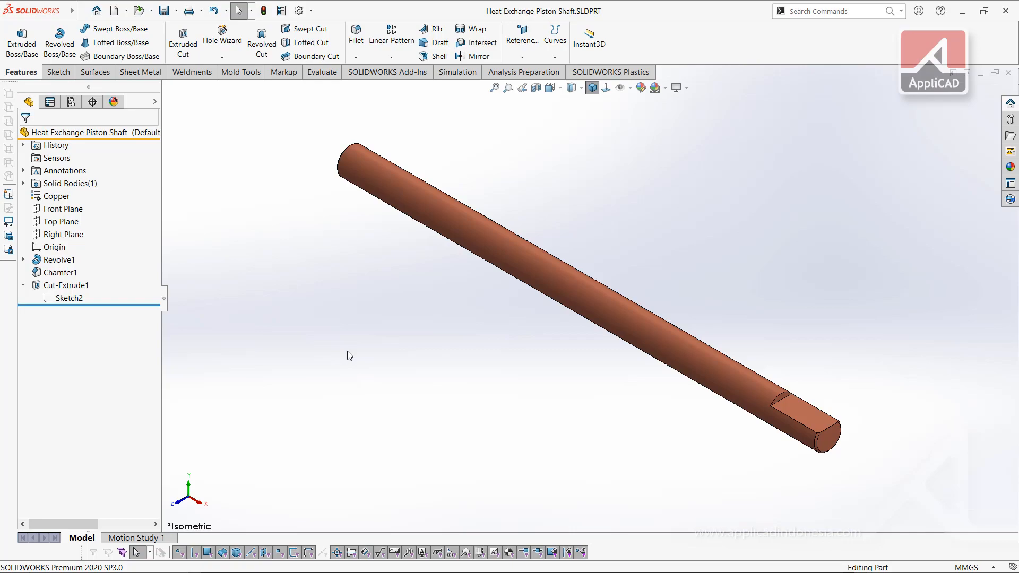
Step: Create a new part document, then switch to Adobe Acrobat Reader and close the shaft drawing to show the Heat Exchange Piston Tube drawing
key(ctrl+n)
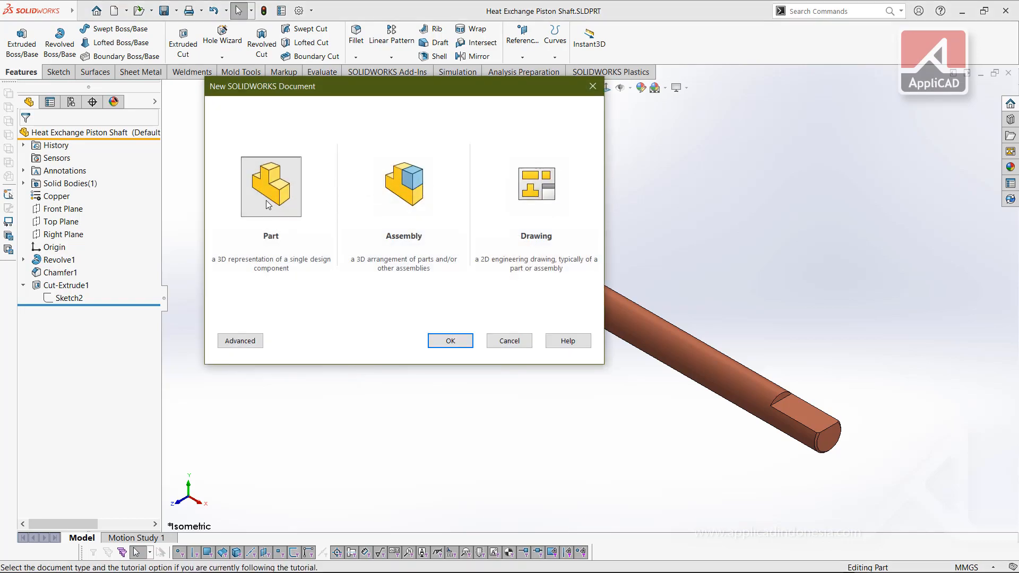
click(450, 341)
key(alt+Tab)
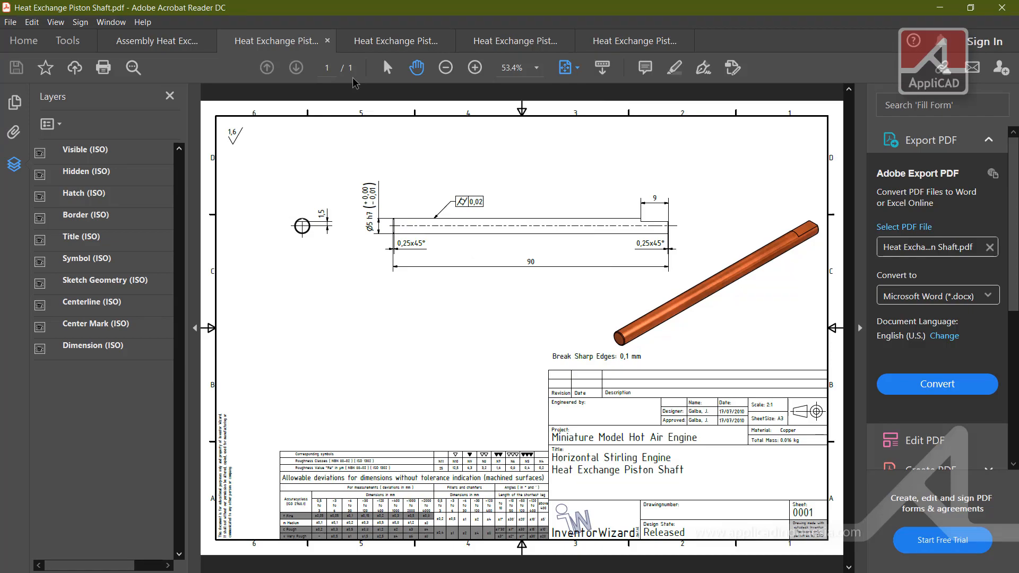
click(327, 41)
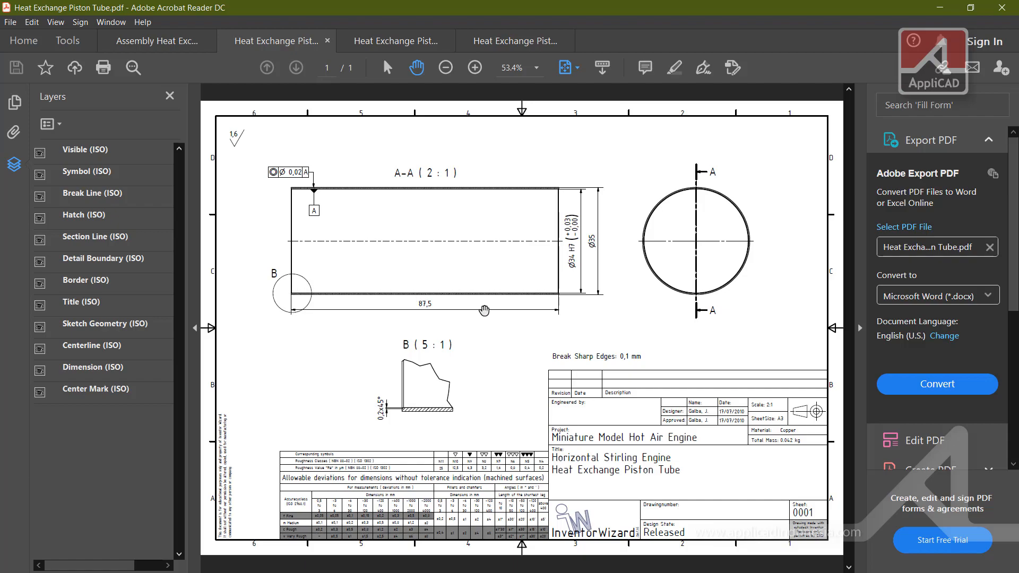
Step: Back in SOLIDWORKS, sketch a circle of about 73.2 mm radius centred on the origin on the Right Plane and consult the tube drawing
key(alt+Tab)
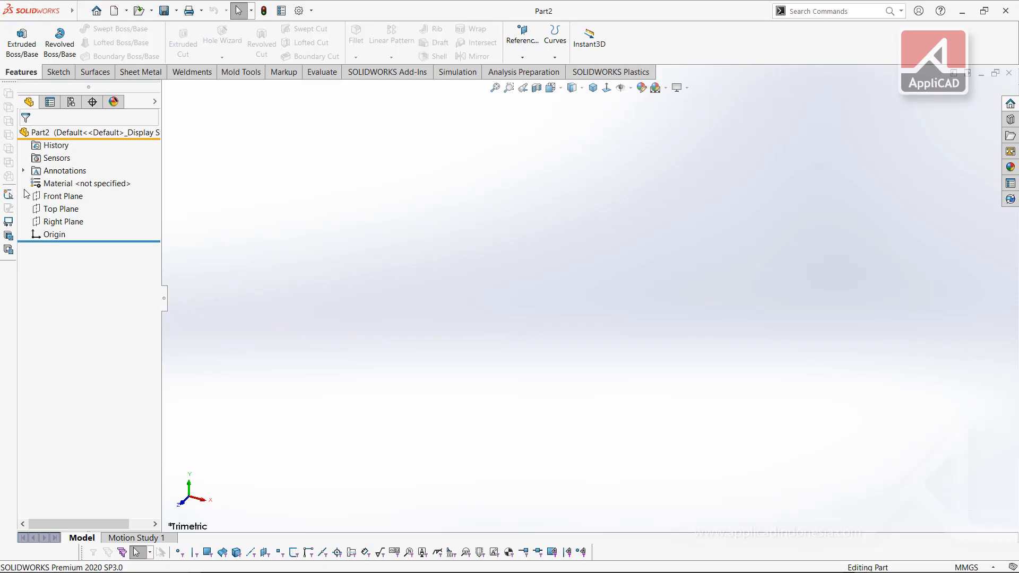
click(63, 197)
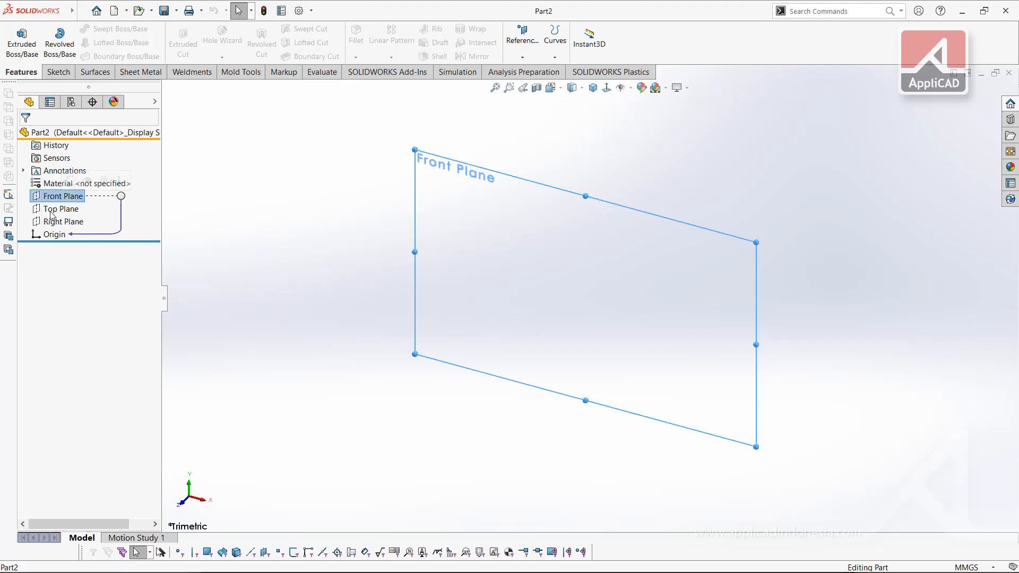
click(53, 209)
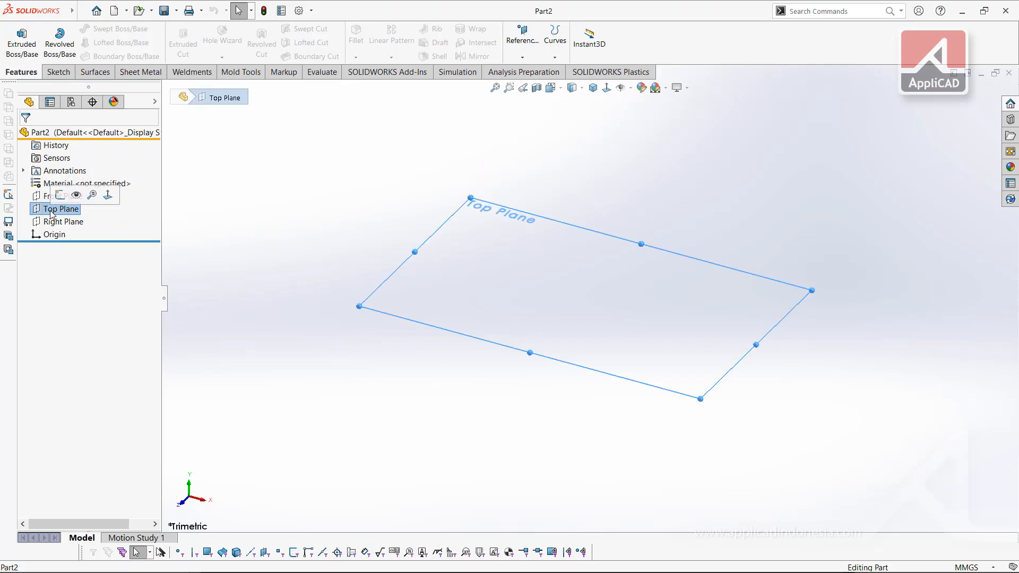
click(53, 222)
click(61, 210)
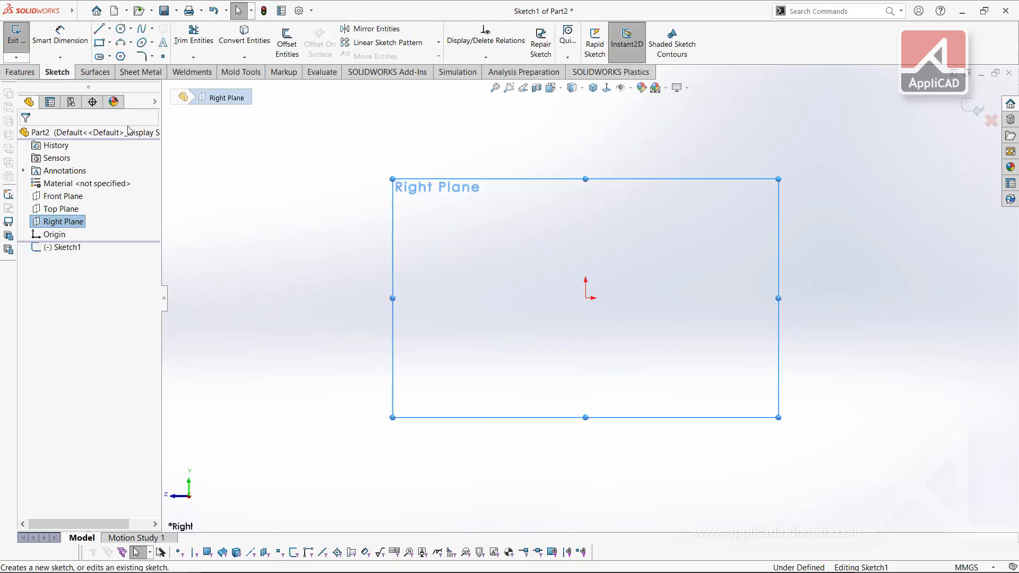
click(586, 298)
click(742, 333)
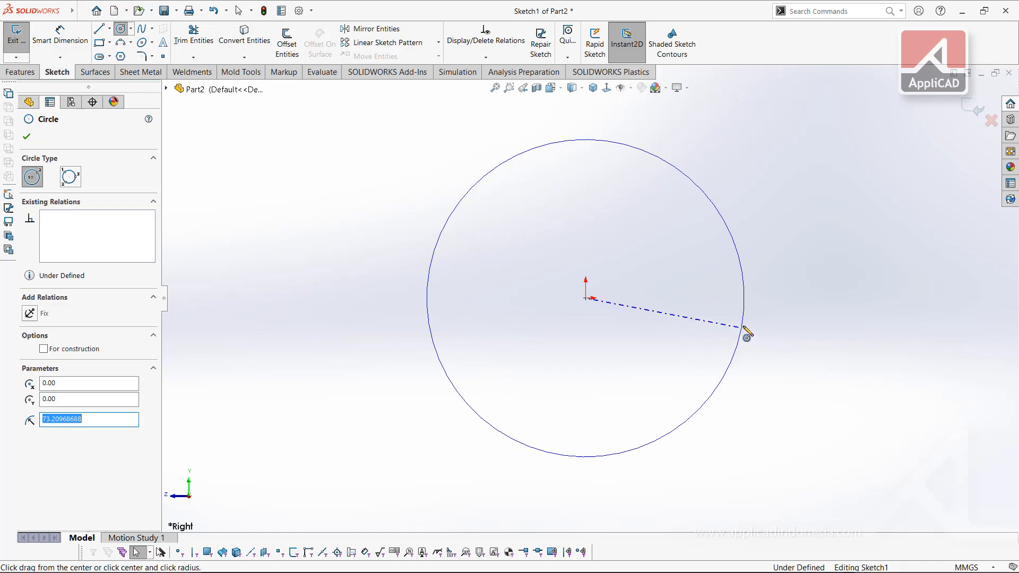
key(alt+Tab)
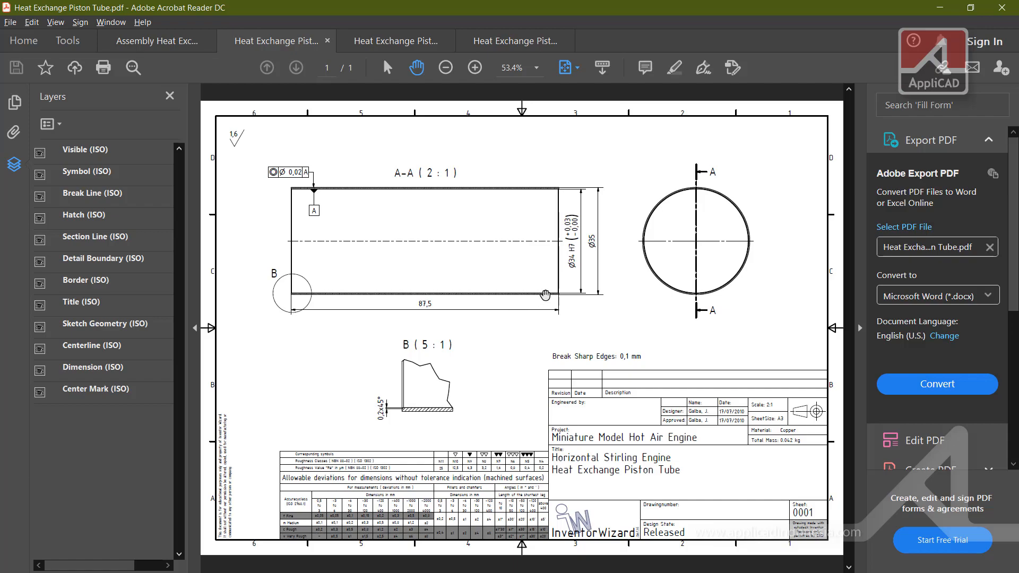
Step: Switch back to SOLIDWORKS and dimension the sketched circle's diameter as 35 mm
key(alt+Tab)
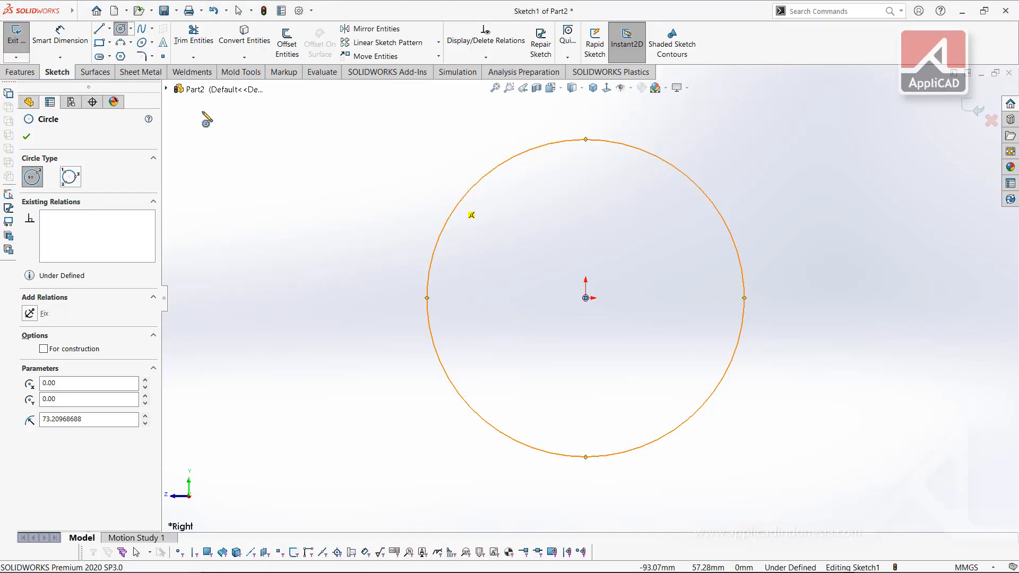
click(78, 45)
click(481, 189)
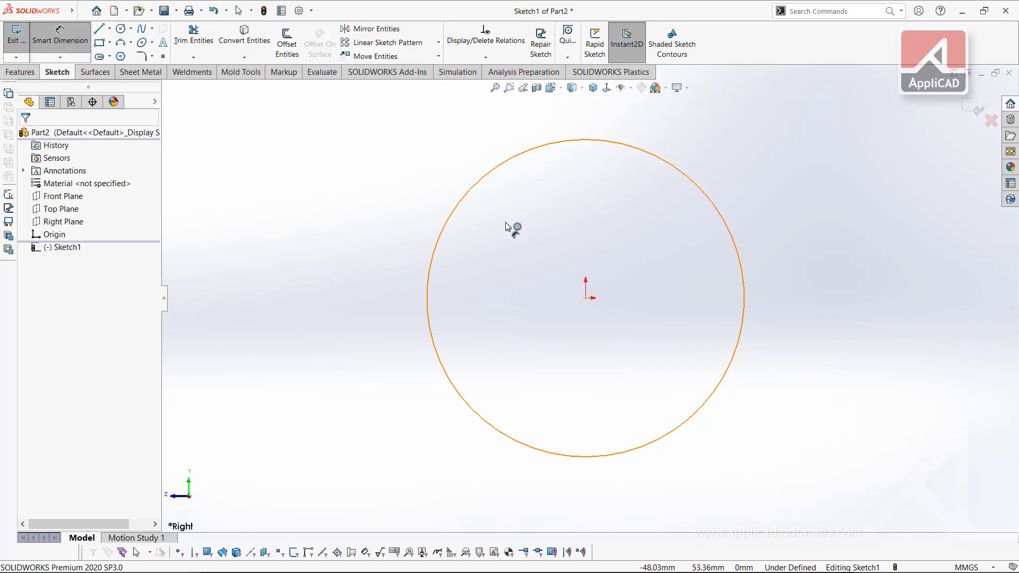
click(509, 225)
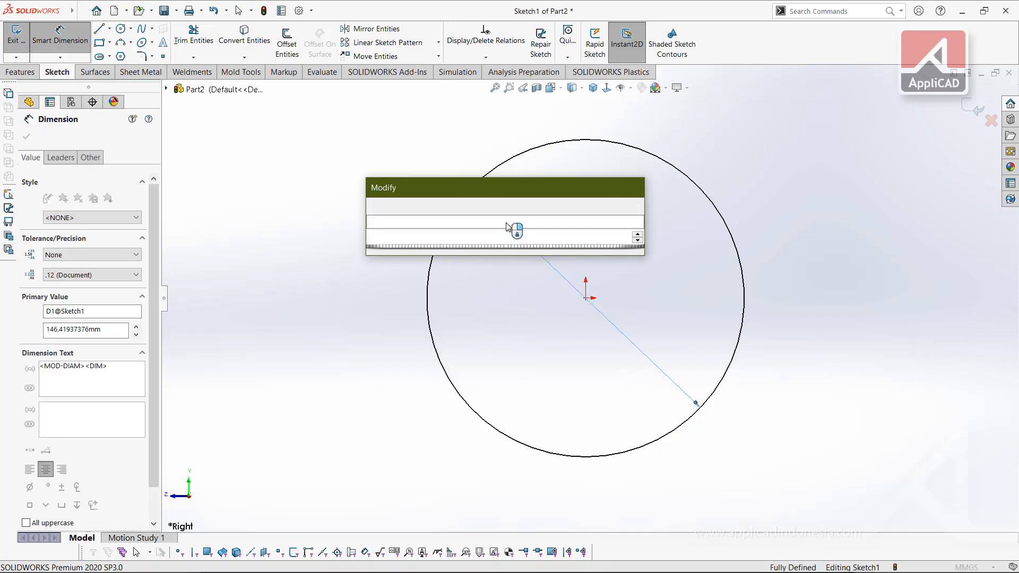
text(35)
key(Return)
click(57, 48)
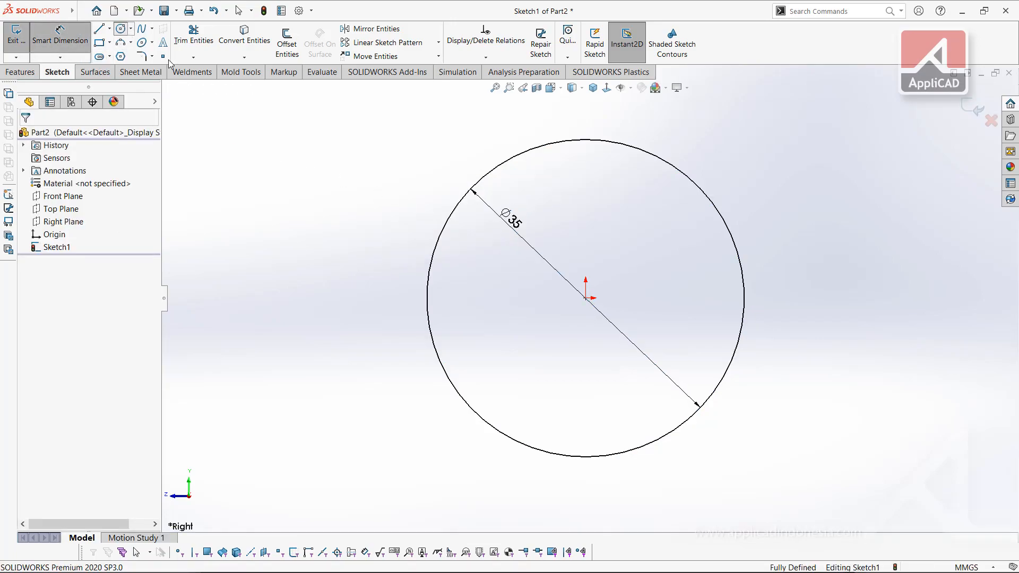
Step: Sketch a second circle centred on the origin inside the 35 mm circle and set its diameter to 34 mm
click(120, 29)
click(586, 298)
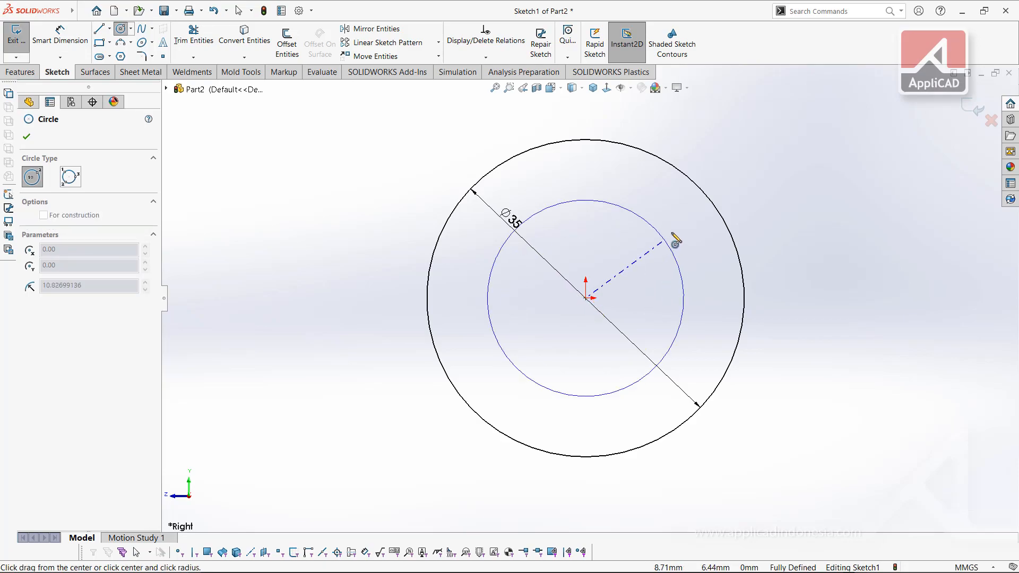
click(675, 236)
key(Escape)
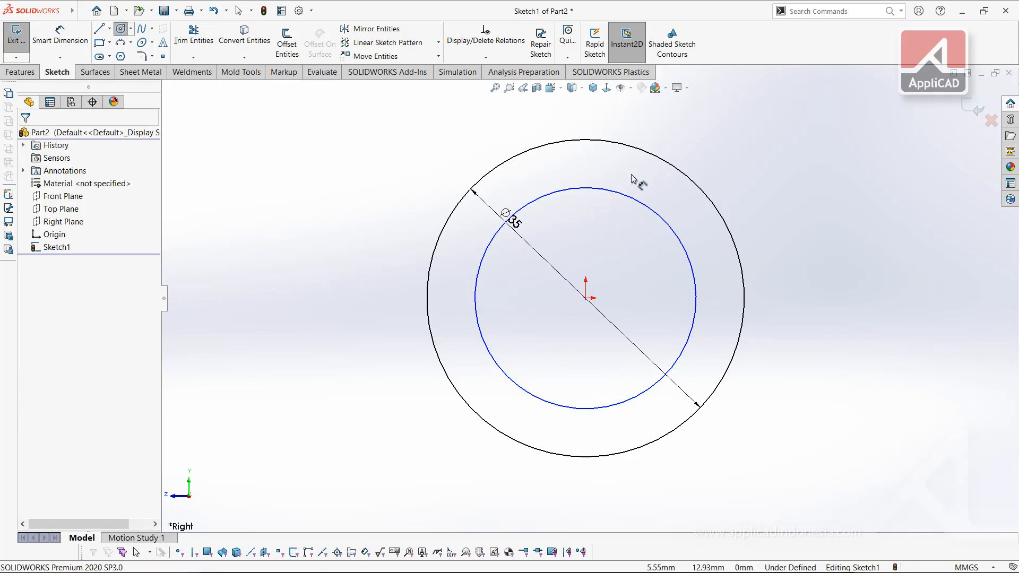
key(d)
click(627, 203)
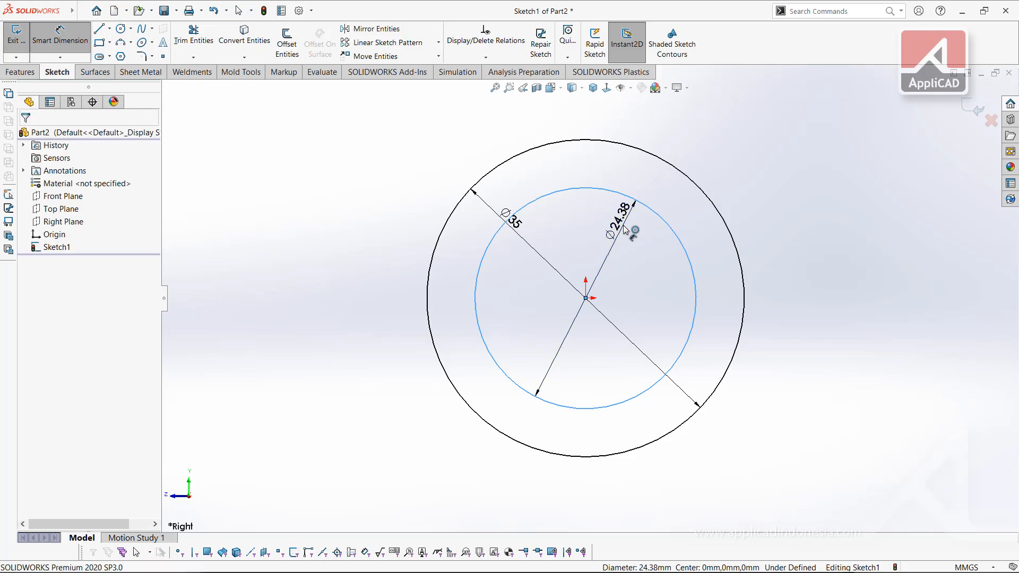
click(625, 229)
text(34)
key(Return)
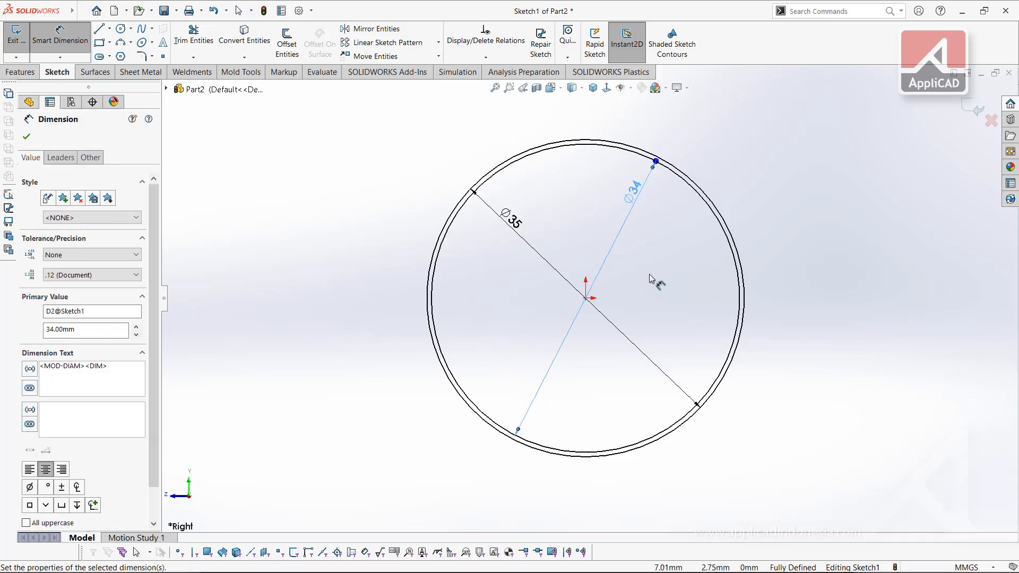
key(Escape)
Step: Consult the tube drawing in Adobe Acrobat Reader, and in SOLIDWORKS extrude the ring profile 87.5 mm with the Mid Plane end condition
key(alt+Tab)
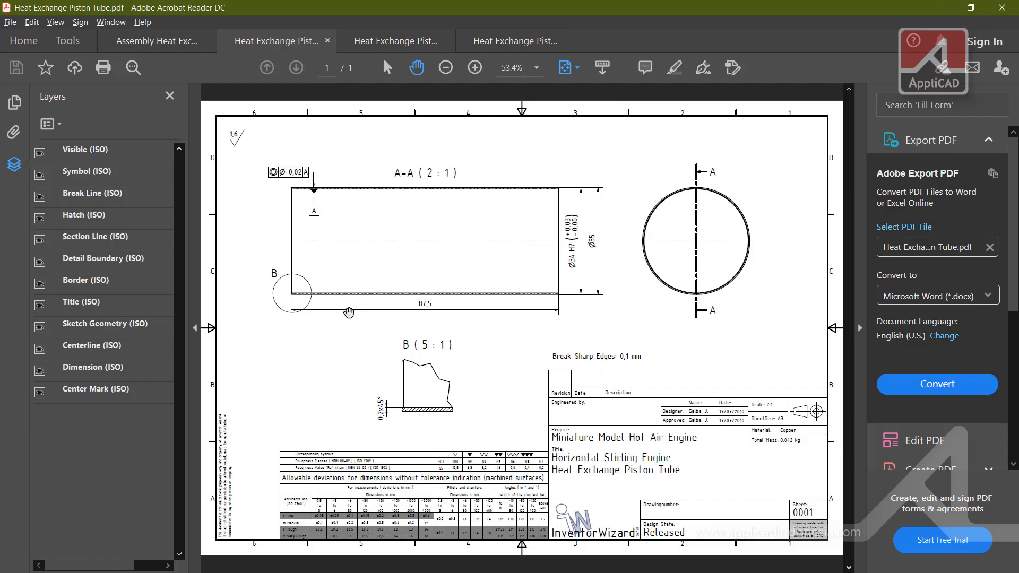
key(alt+Tab)
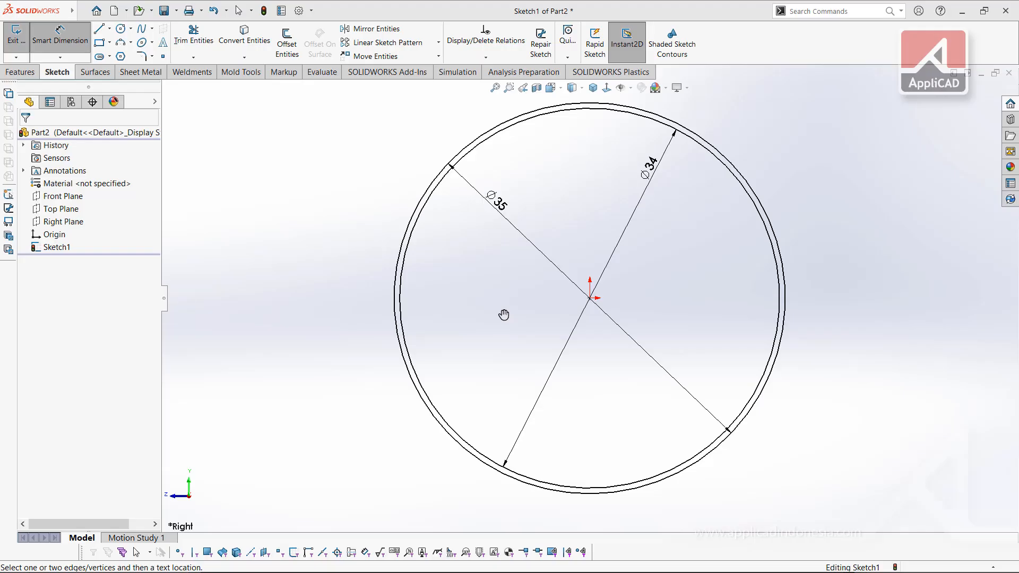
click(12, 74)
click(23, 45)
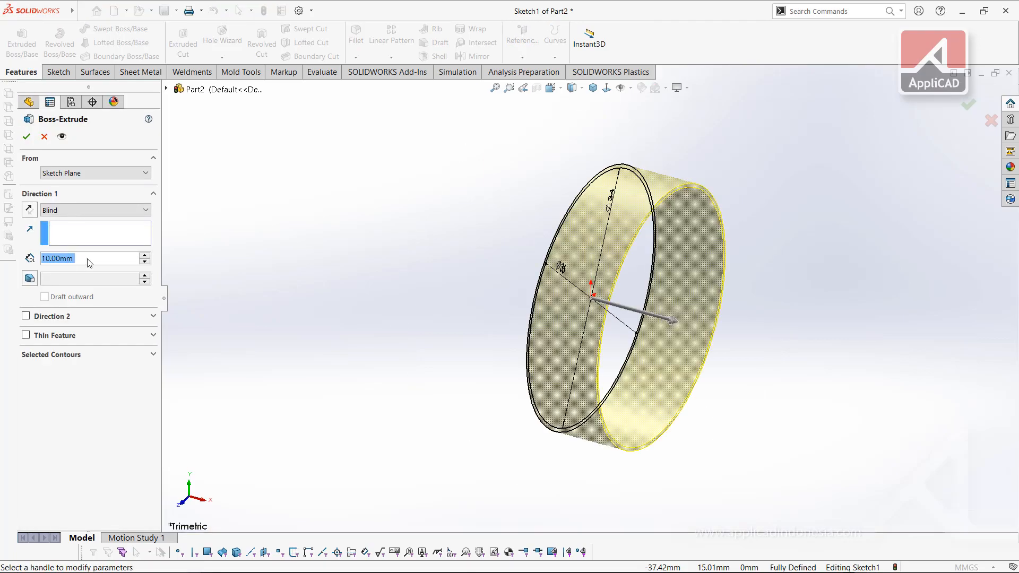
text(87.5)
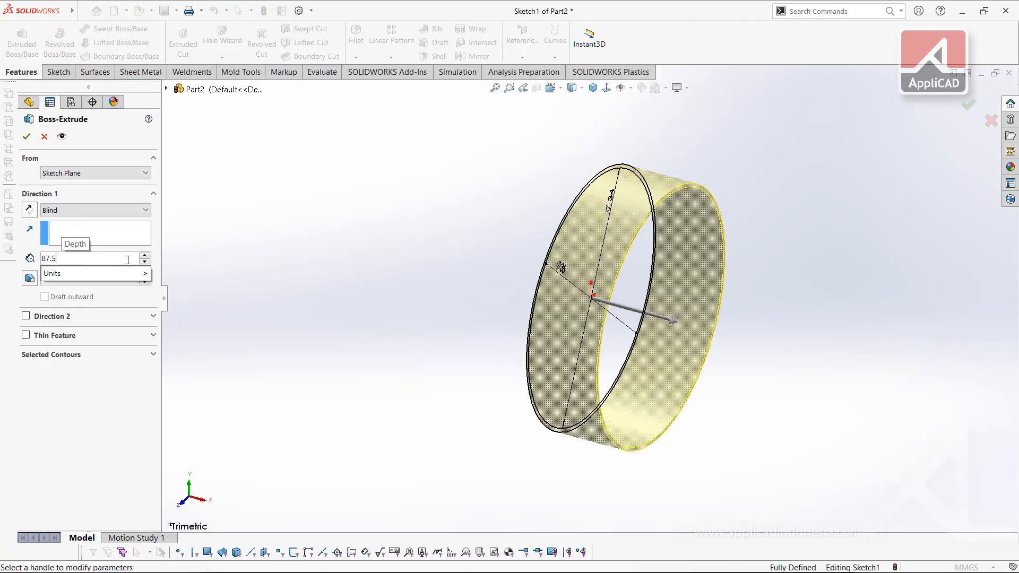
key(Return)
click(75, 210)
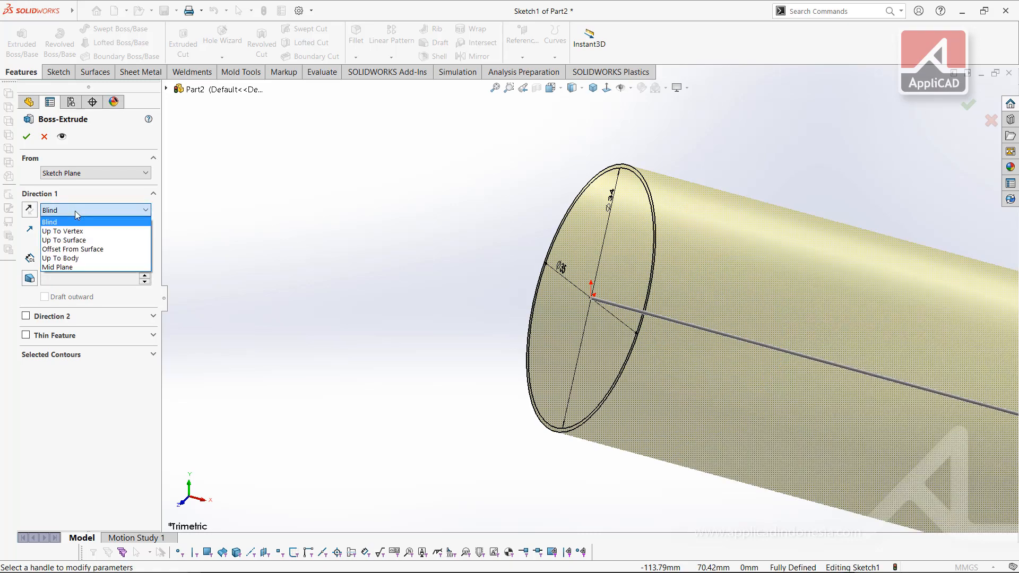
click(75, 268)
key(f)
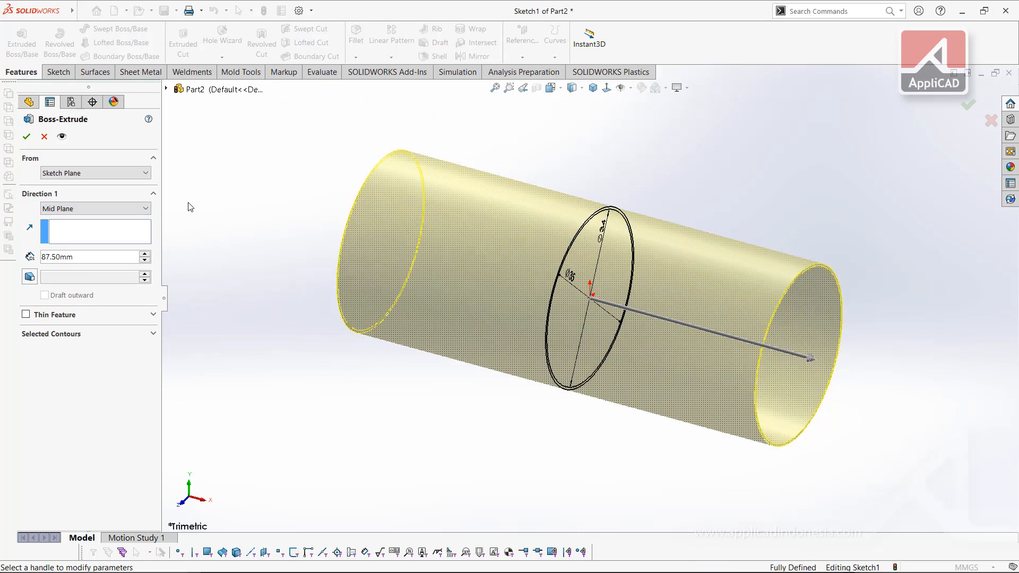
click(22, 130)
key(Return)
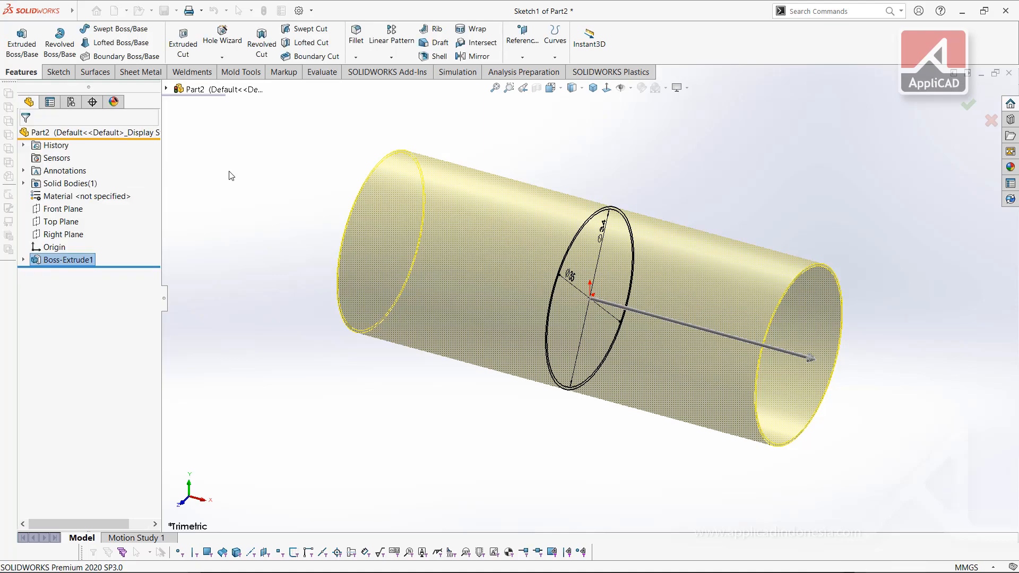
Step: Check the material in the Acrobat Reader tube drawing and assign Copper from the Copper Alloys materials to the tube in SOLIDWORKS
key(alt+Tab)
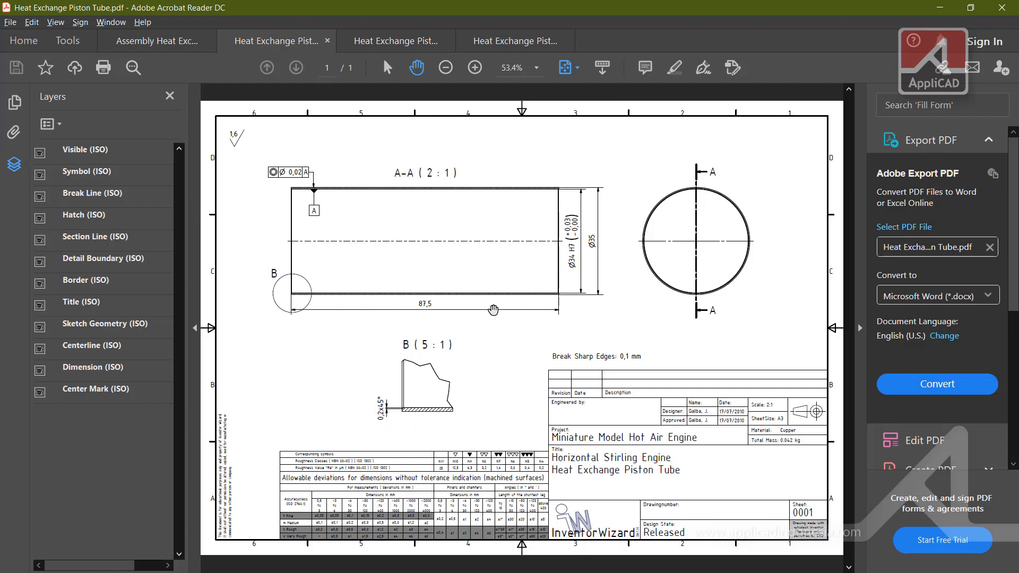
key(alt+Tab)
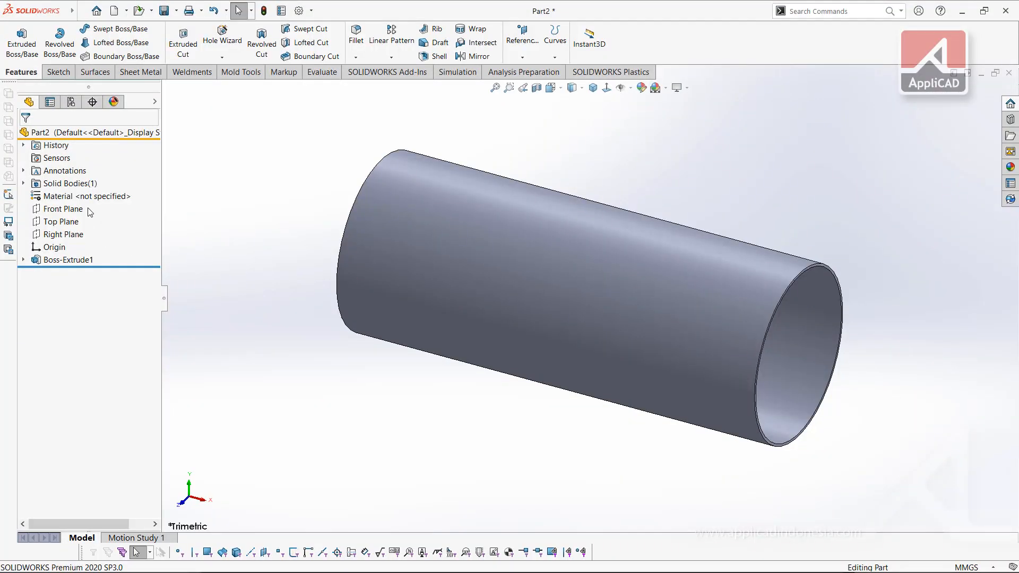
right_click(80, 202)
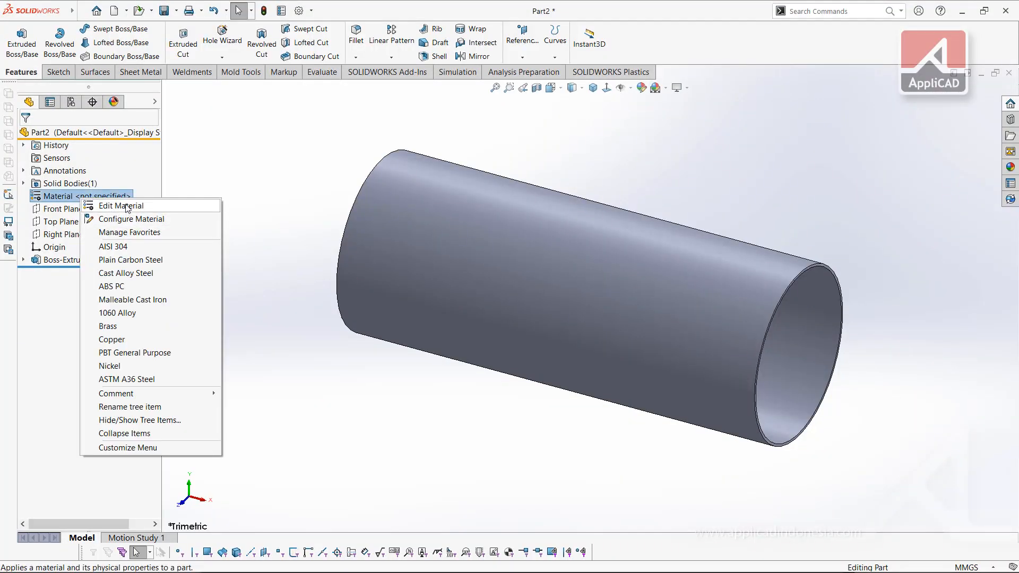
click(127, 207)
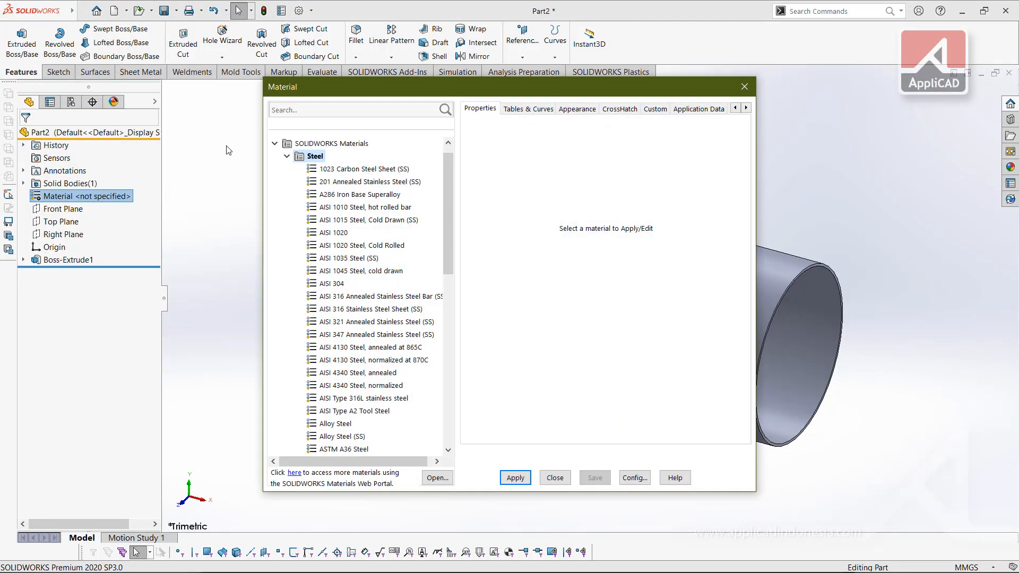
click(305, 114)
text(co)
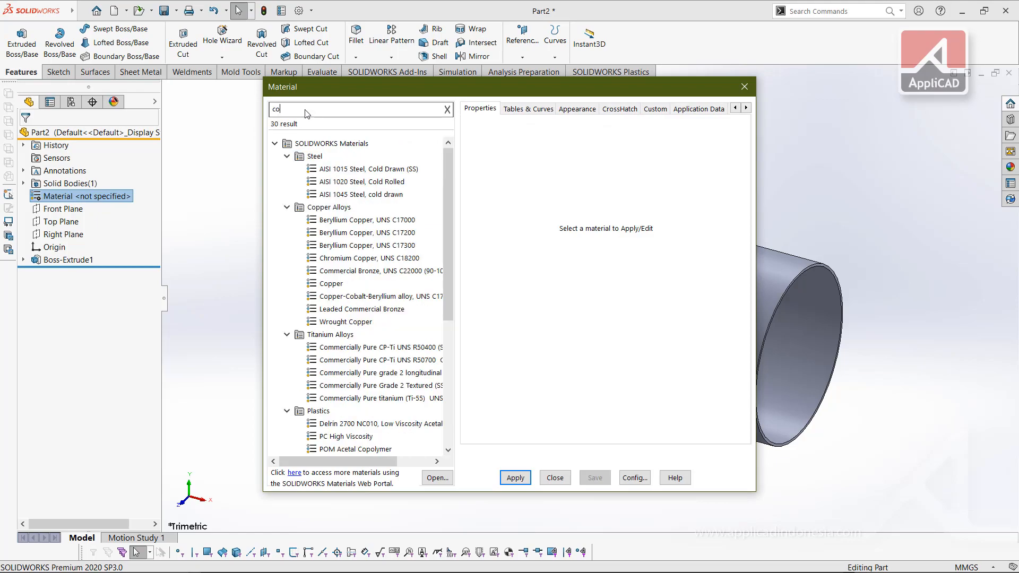
text(o)
key(BackSpace)
text(p)
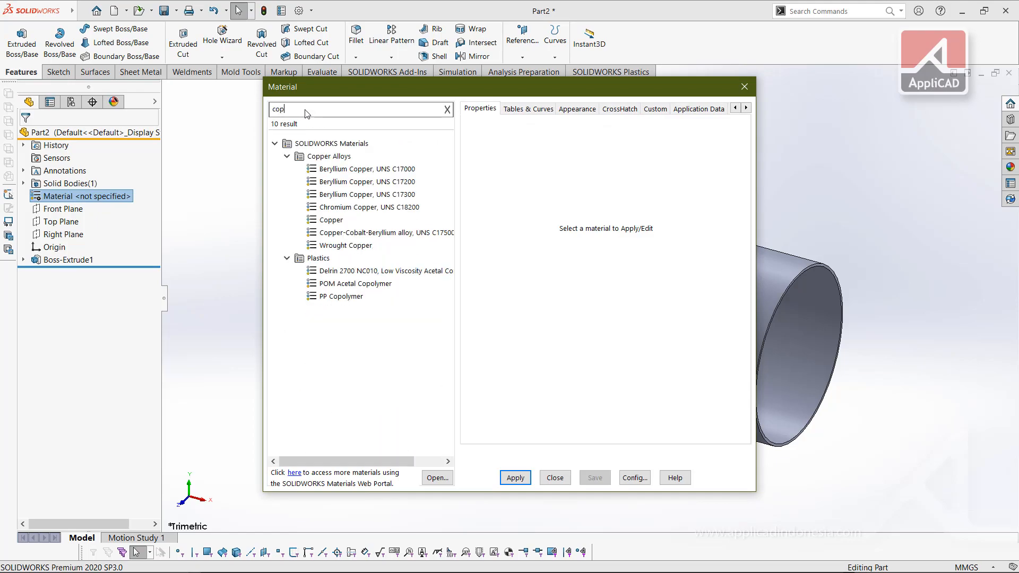
click(331, 220)
click(515, 477)
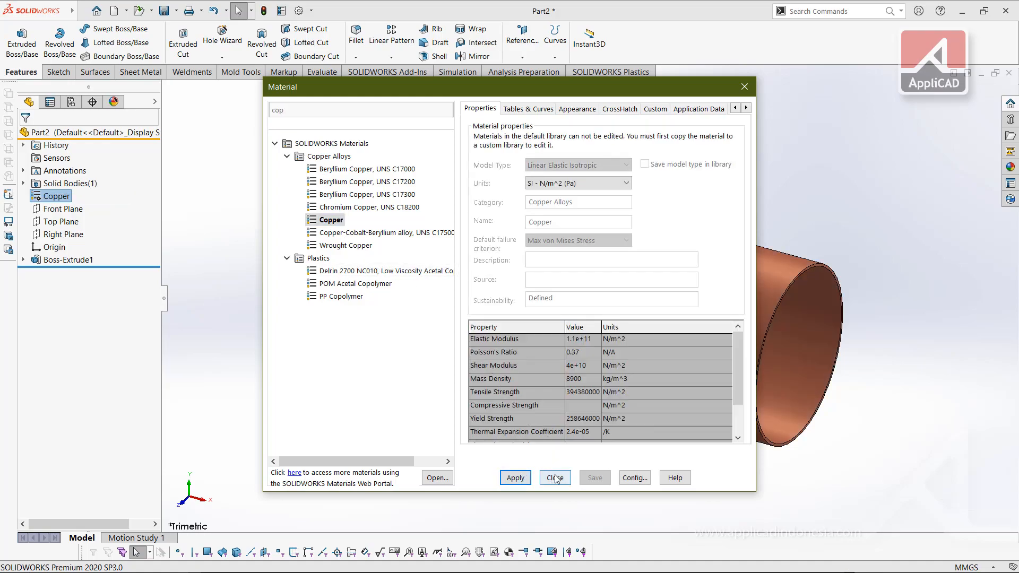
click(554, 477)
Step: Chamfer the edges of the tube's inner cylindrical face by 0.2 mm at 45 degrees
click(360, 57)
click(364, 84)
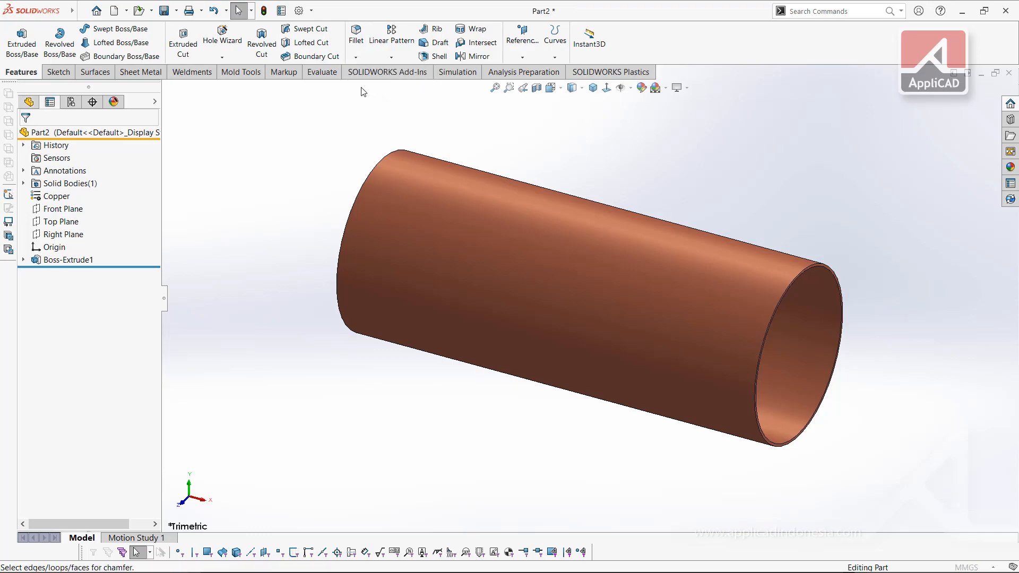
text(.2)
key(Return)
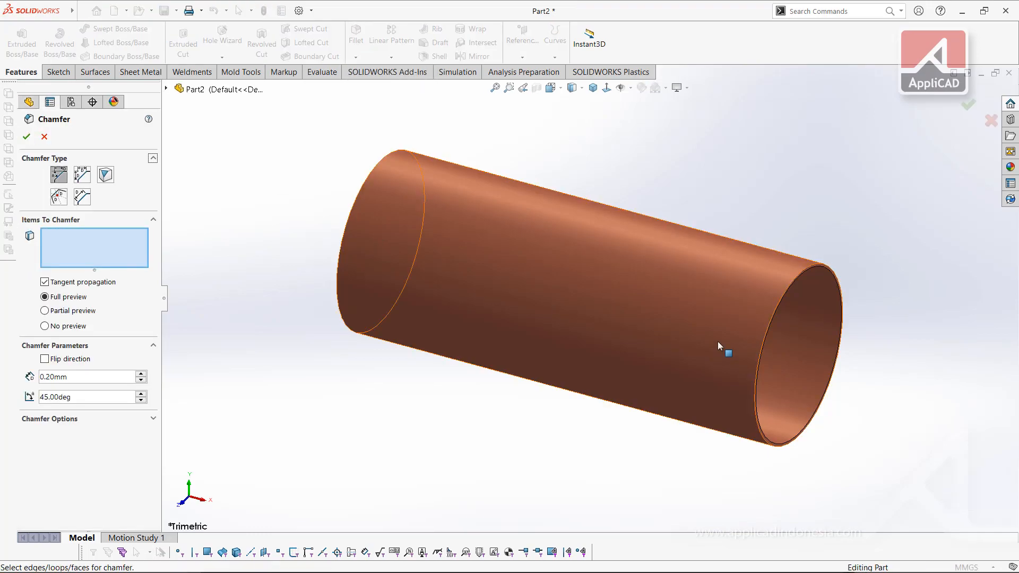
click(811, 344)
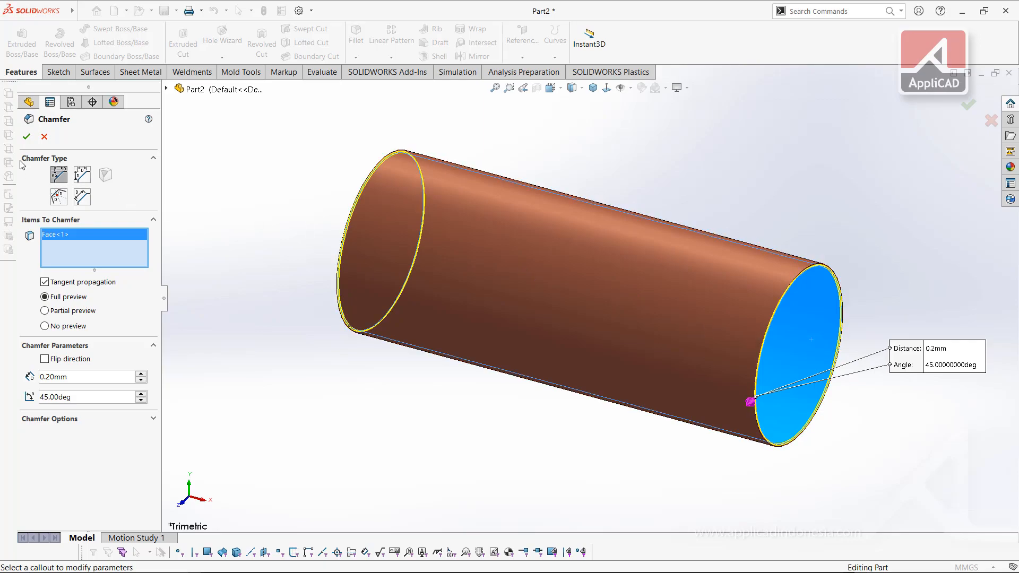
click(26, 137)
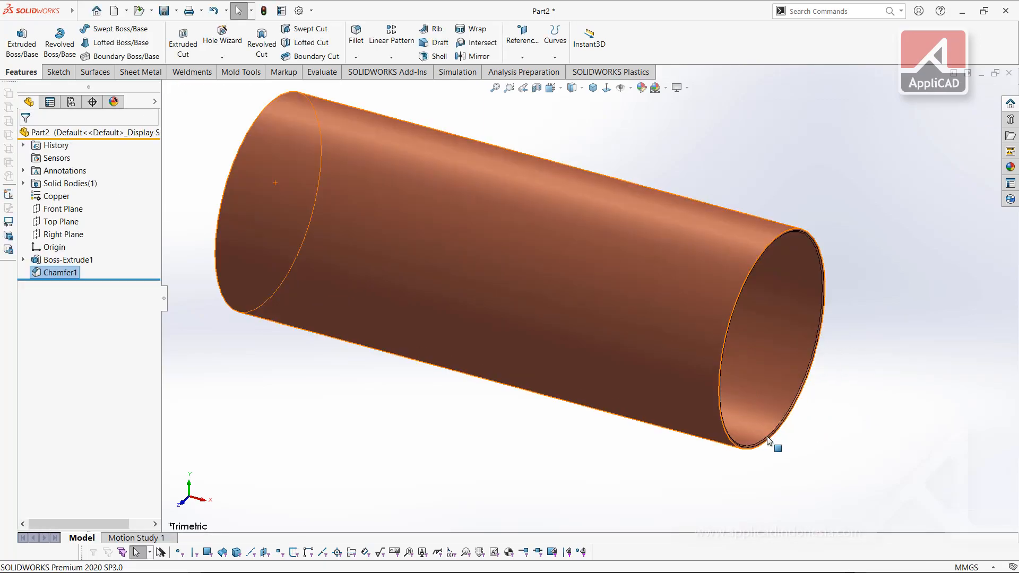
scroll(638, 393, down, 5)
scroll(632, 374, down, 2)
key(f)
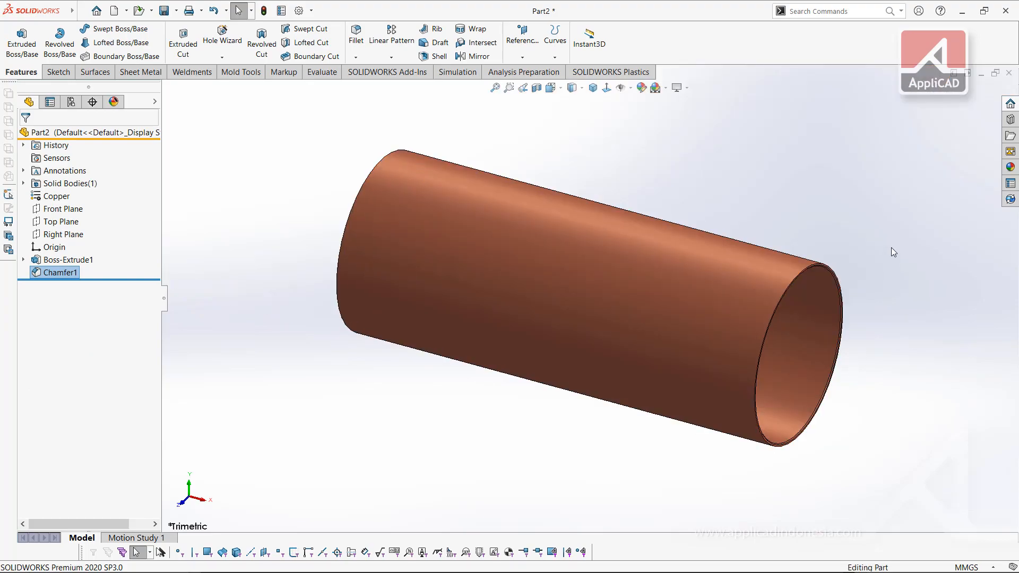
Step: Save the part as Heat Exchange Piston Tube in the Sub Assembly Heat Exchange Piston folder
key(ctrl+s)
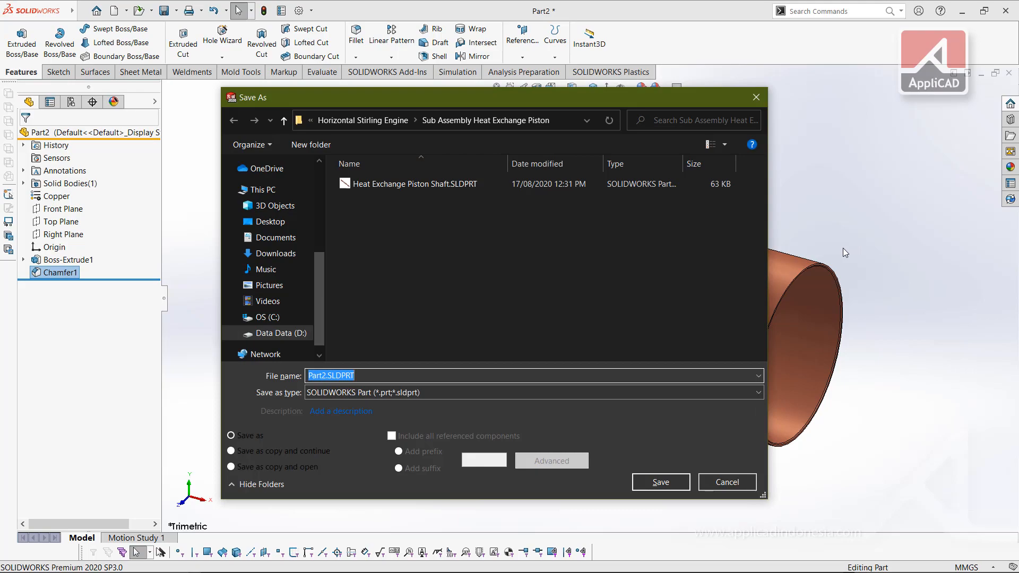
text(Head)
key(BackSpace)
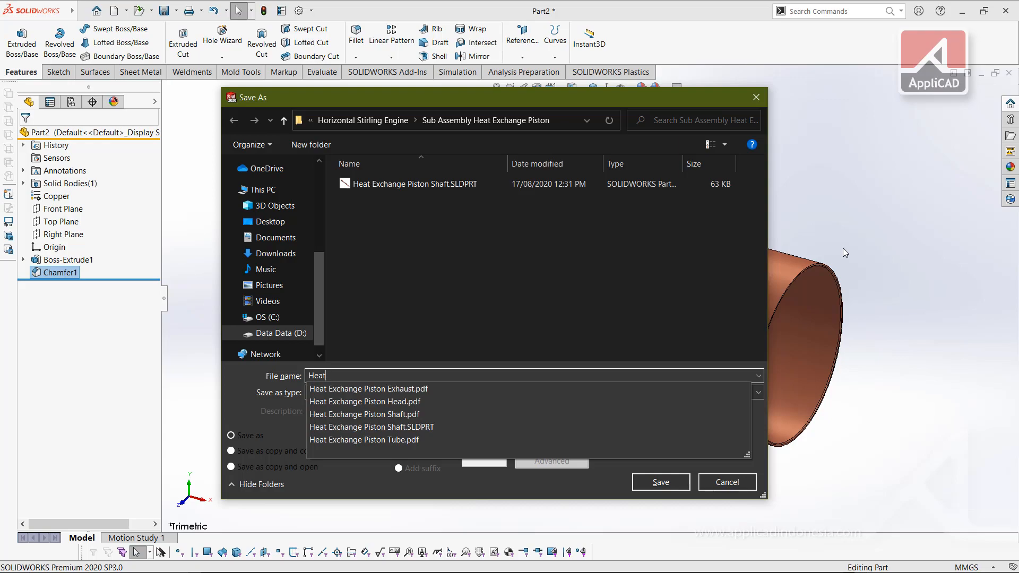
text(t Exchange Piston)
text(Tu)
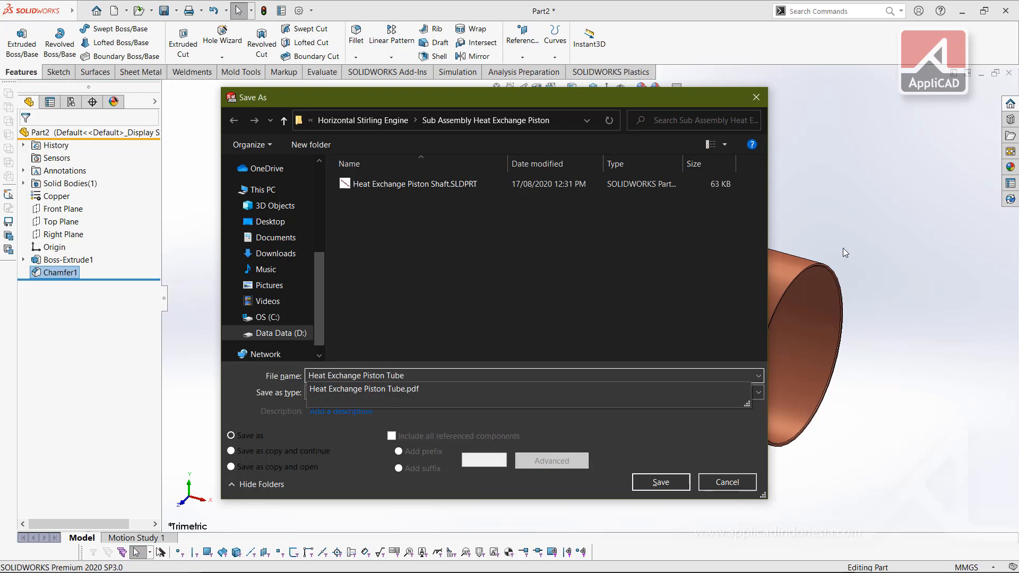
text(be)
click(658, 483)
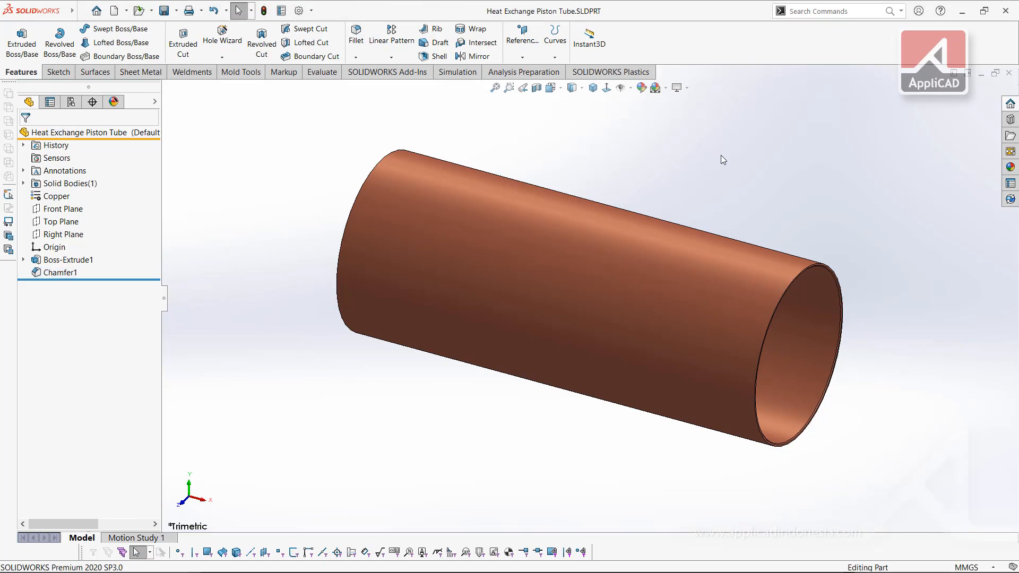
Step: Switch to Adobe Acrobat Reader, close the tube drawing, view the Piston Exhaust drawing and return to the Piston Head drawing
key(alt+Tab)
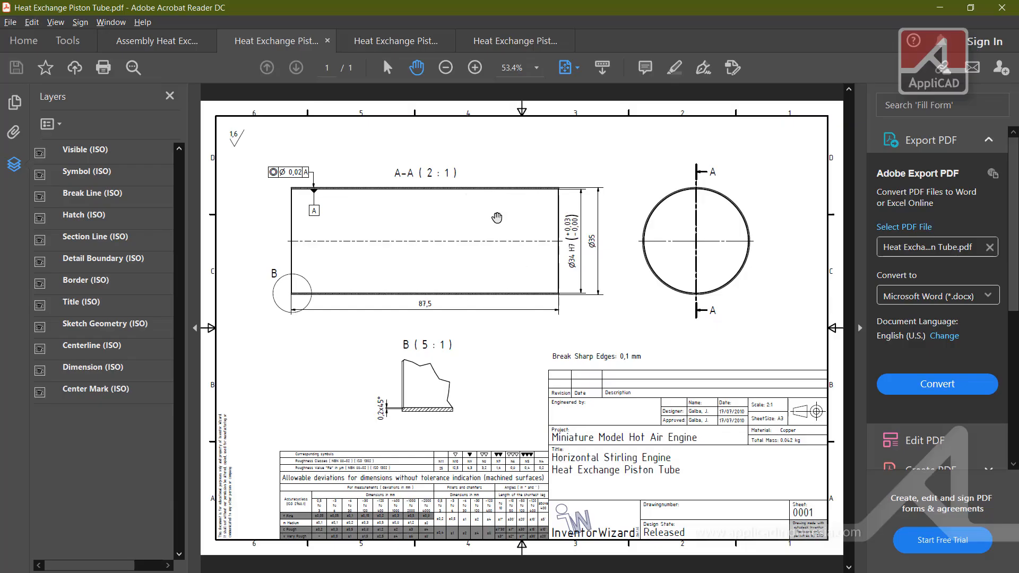
click(327, 41)
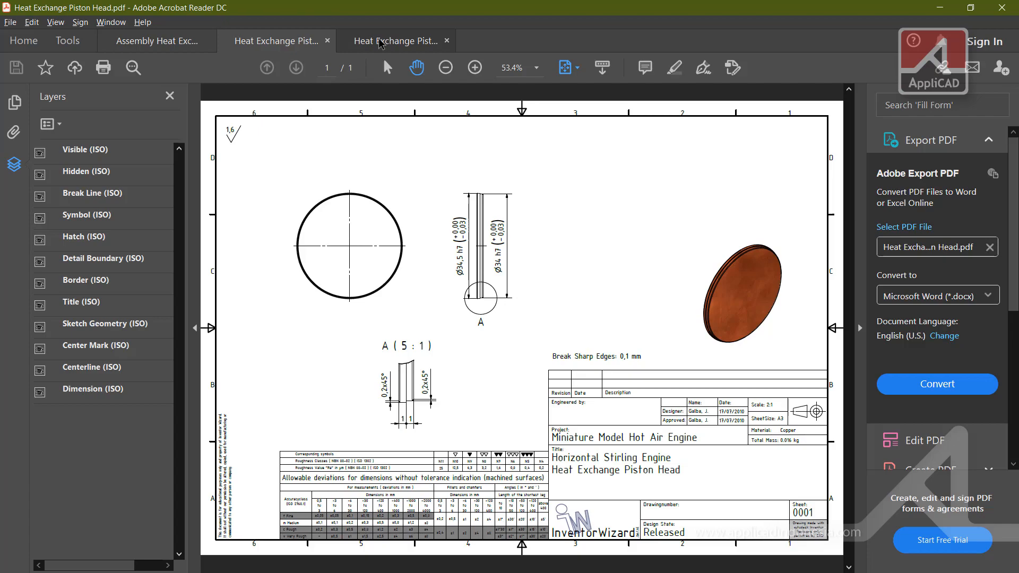
click(380, 43)
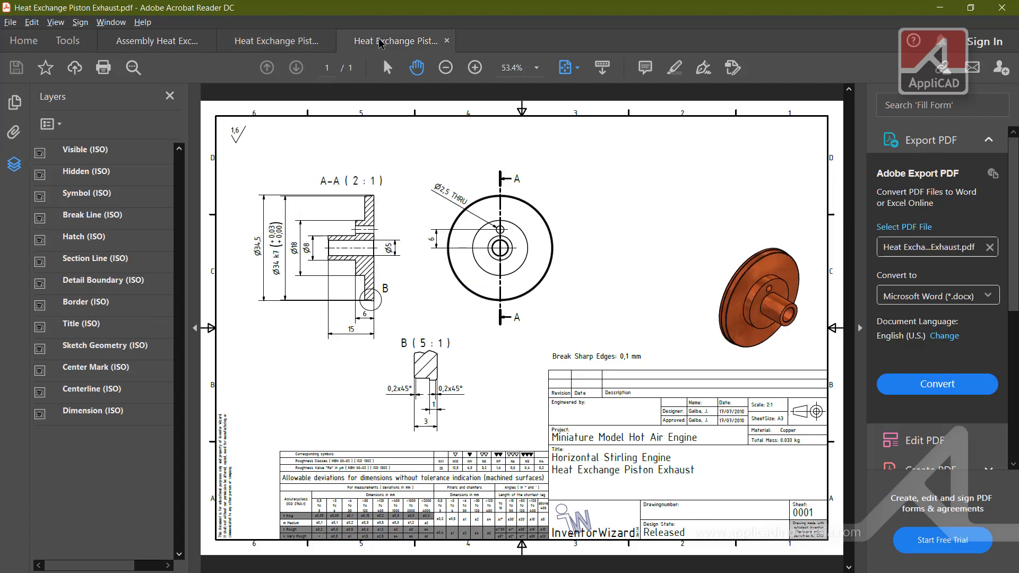
click(260, 42)
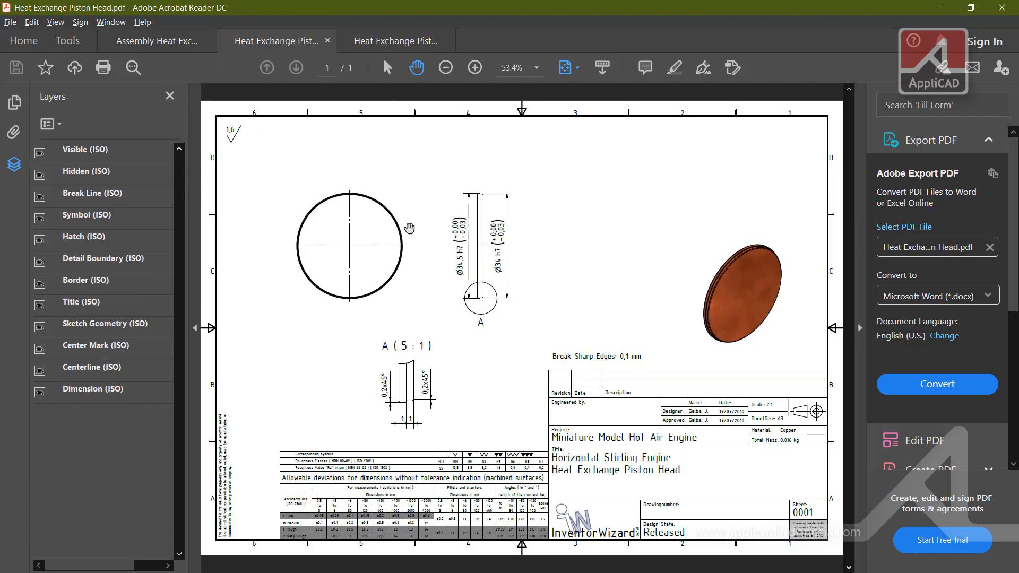
Step: Switch to SOLIDWORKS and create a new part document for the piston head
key(alt+Tab)
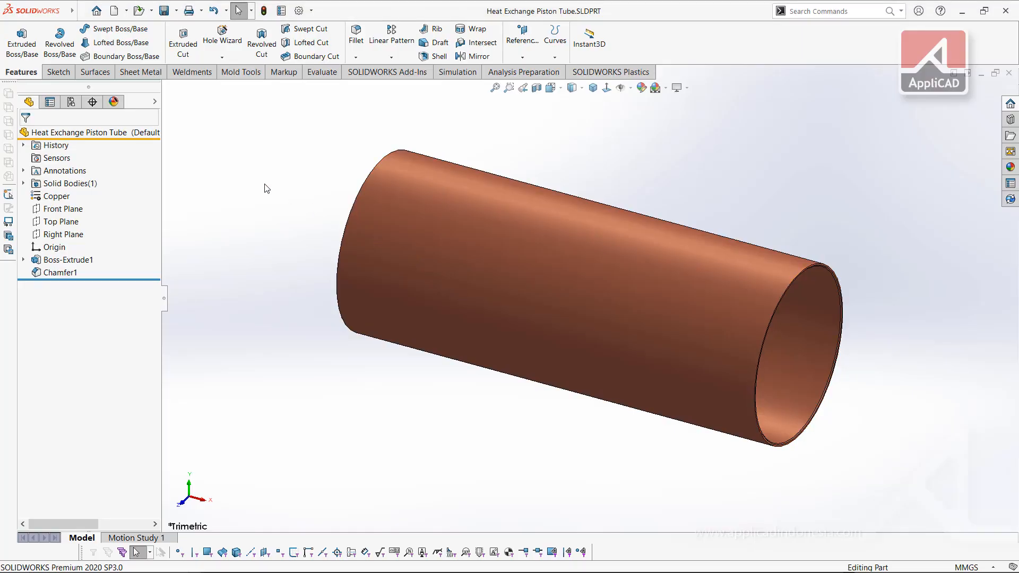
key(ctrl+n)
double_click(281, 183)
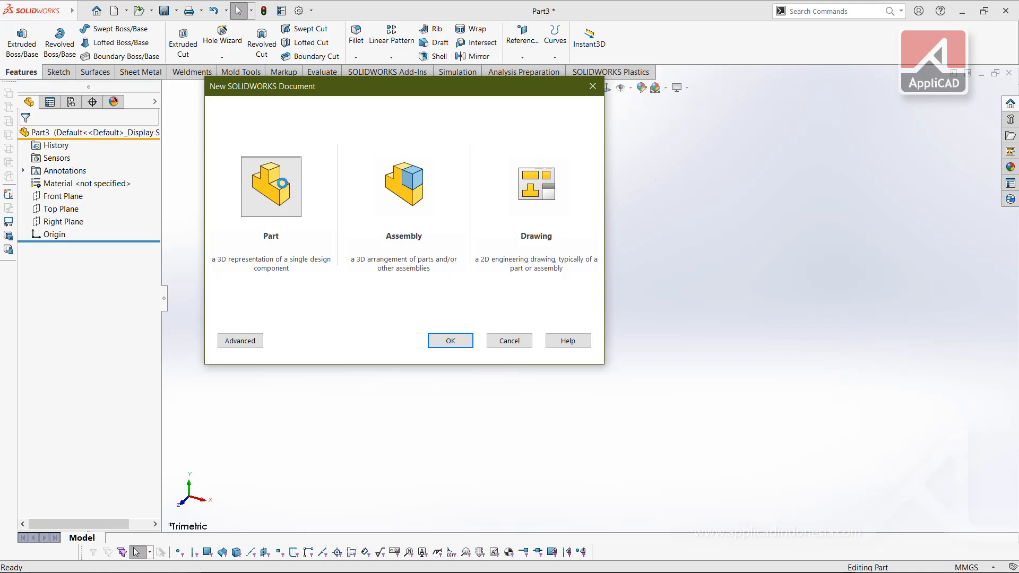
Step: Switch to Acrobat Reader and examine the Piston Head drawing's detail A and its diameter, thickness and chamfer dimensions
key(alt+Tab)
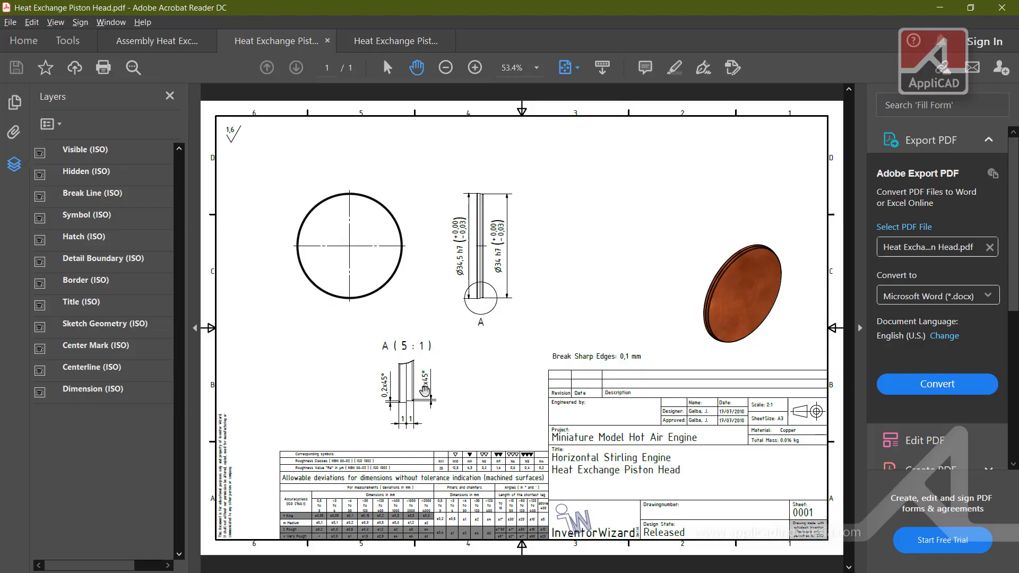
ctrl+scroll(417, 407, up, 8)
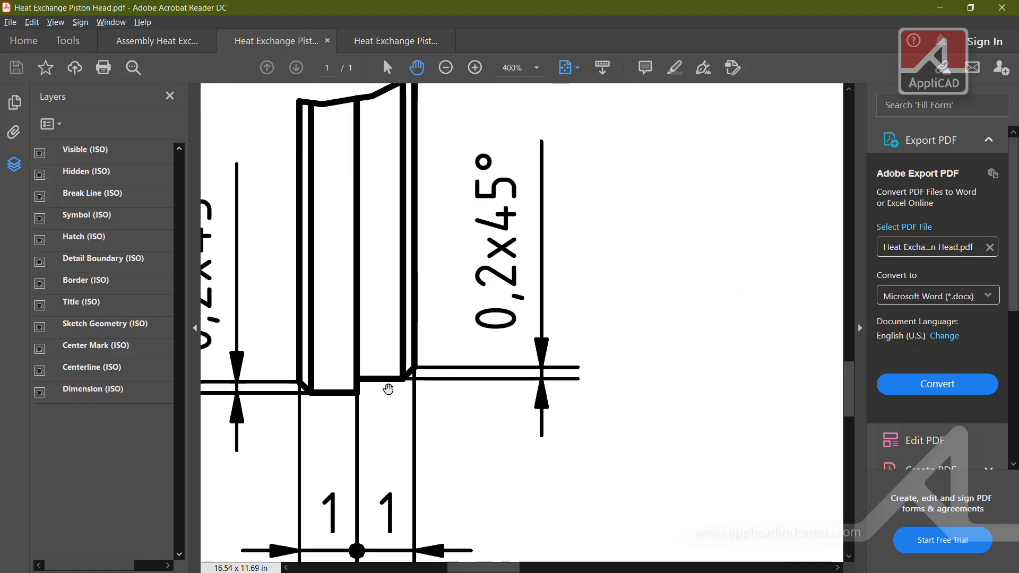
ctrl+scroll(396, 402, down, 2)
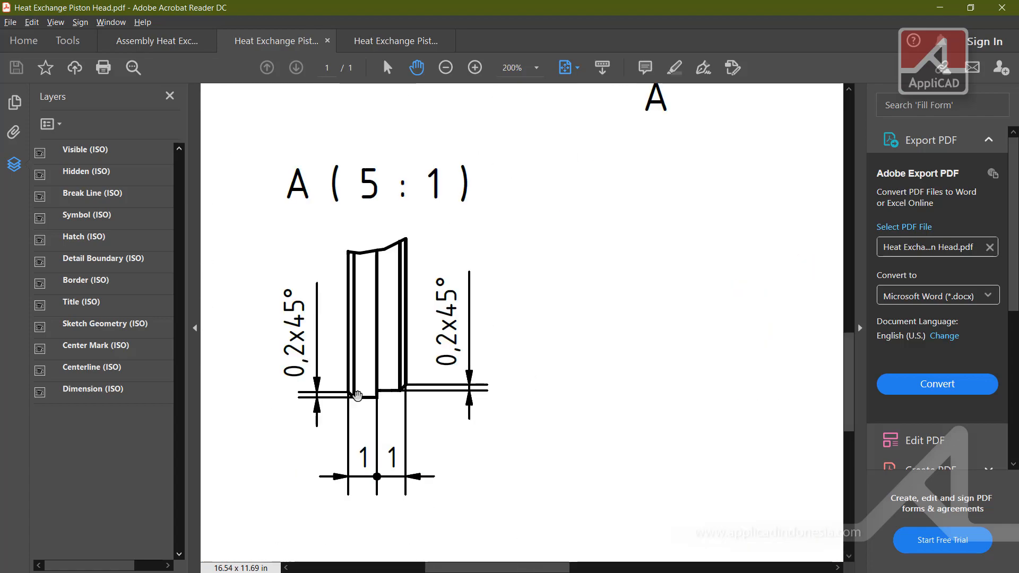
ctrl+scroll(445, 398, down, 3)
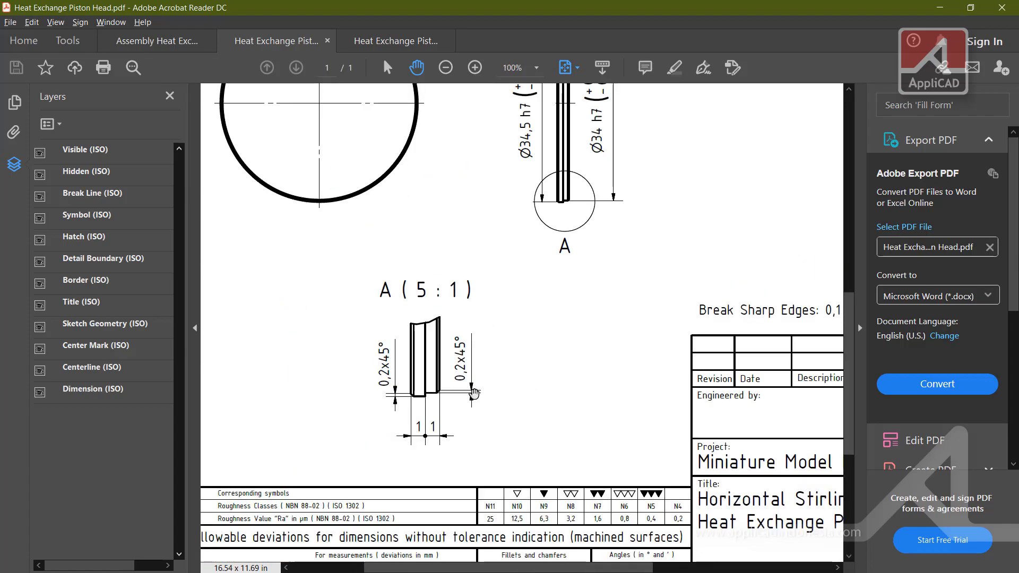
ctrl+scroll(512, 271, down, 2)
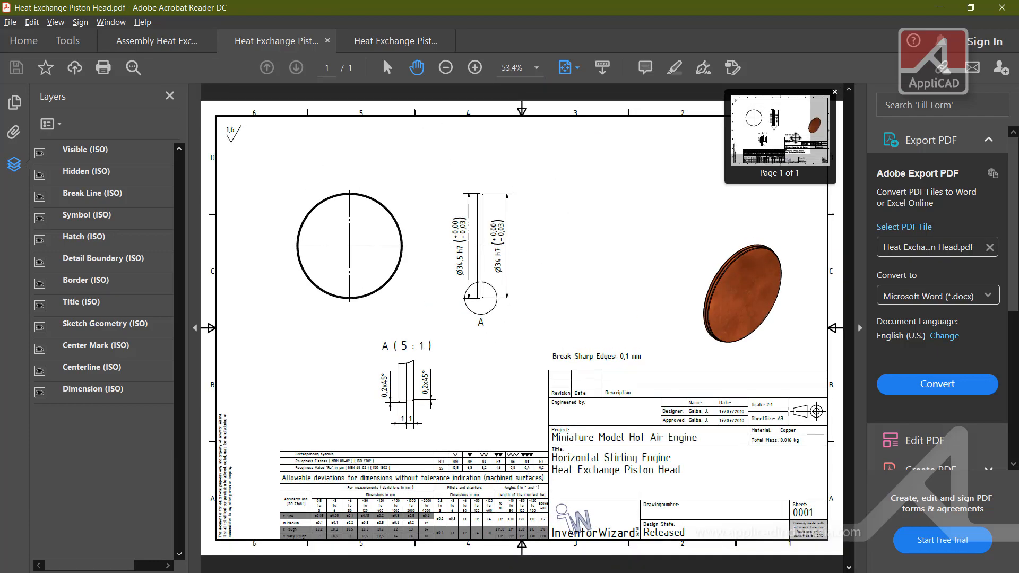
ctrl+scroll(570, 275, up, 1)
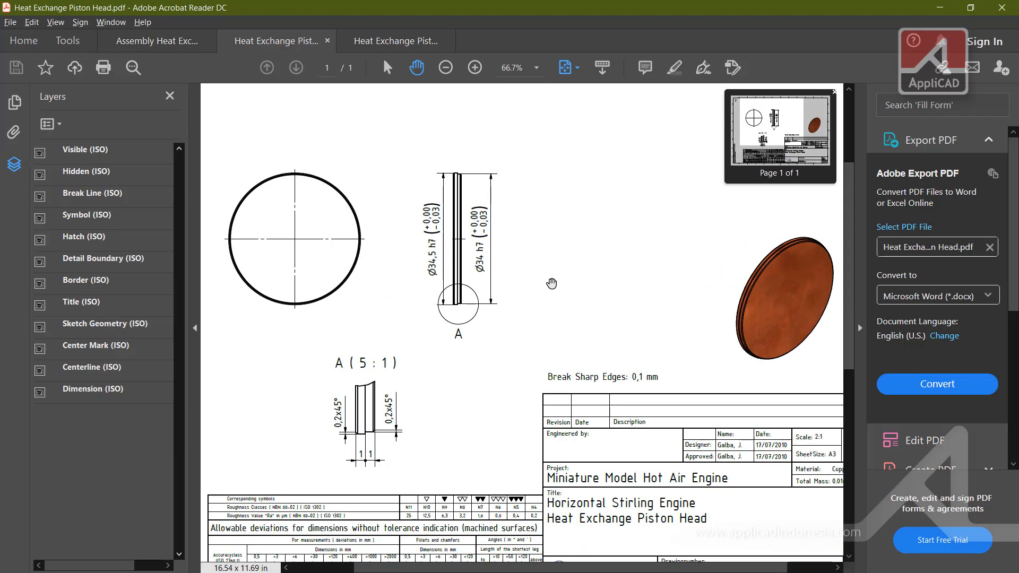
ctrl+scroll(496, 332, down, 1)
Step: Return to SOLIDWORKS, start a sketch on the Front Plane and draw a horizontal centerline about 40 mm long from the origin
key(alt+Tab)
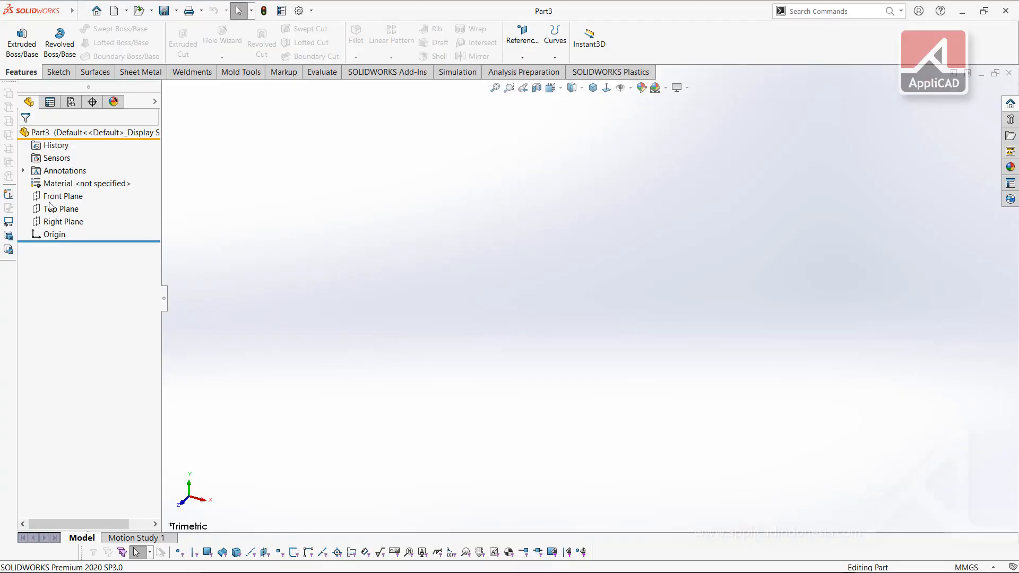
click(51, 200)
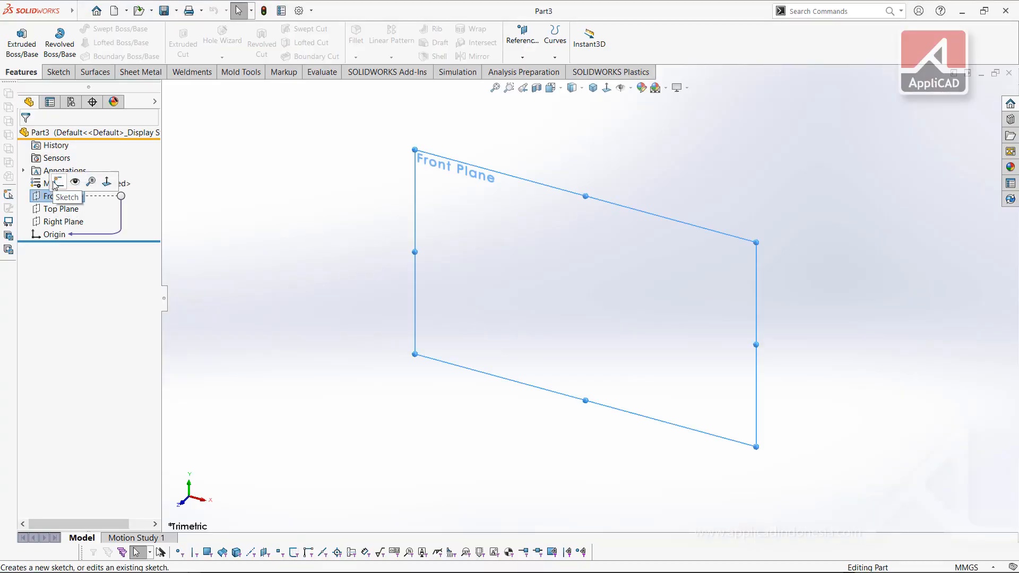
click(57, 181)
click(109, 43)
click(109, 29)
click(128, 56)
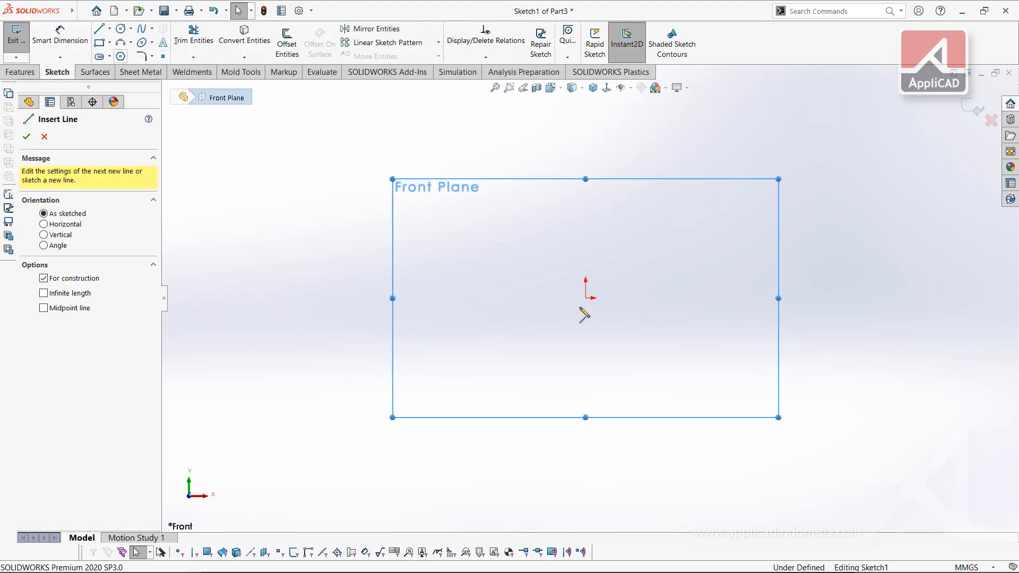
click(586, 298)
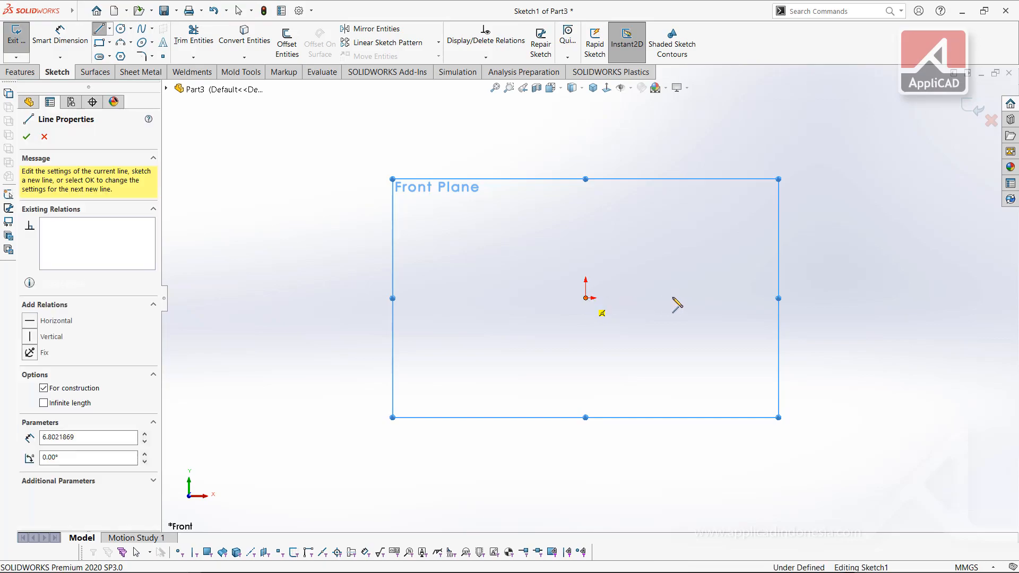
double_click(673, 298)
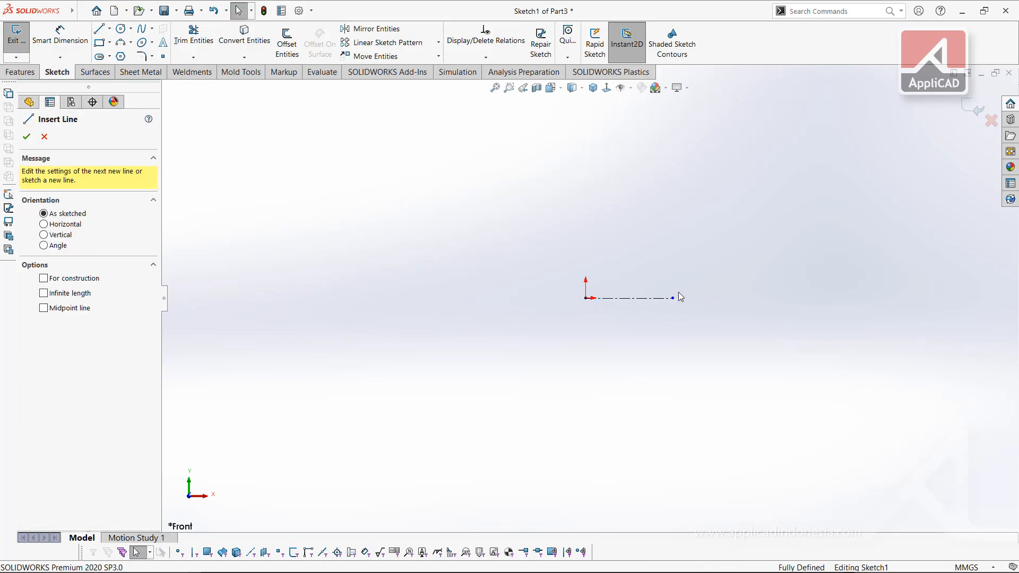
Step: Sketch a stepped half profile from the centerline's free end, about 74 mm high rising to about 85 mm, and back to the origin
click(673, 297)
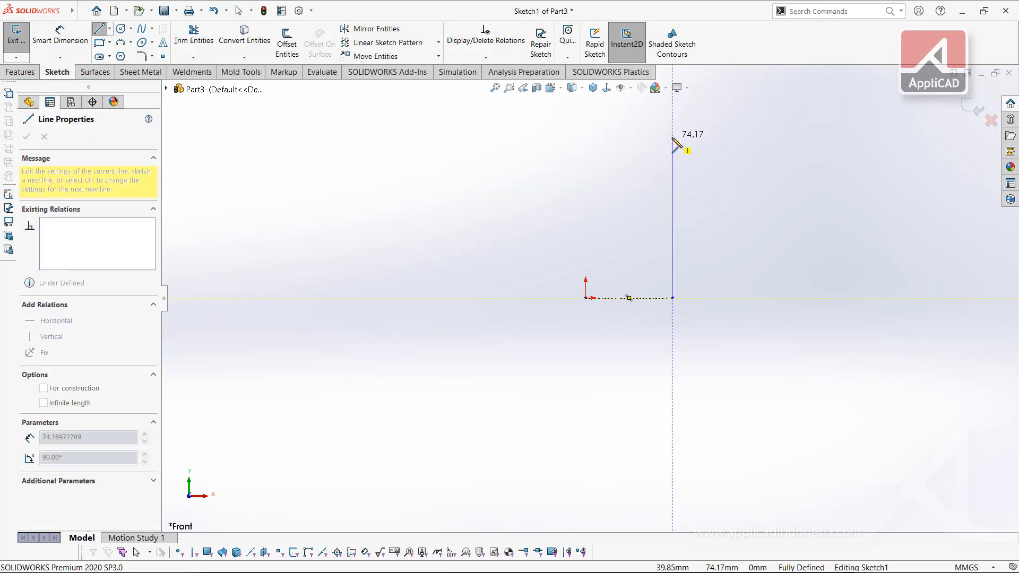
click(646, 137)
click(645, 112)
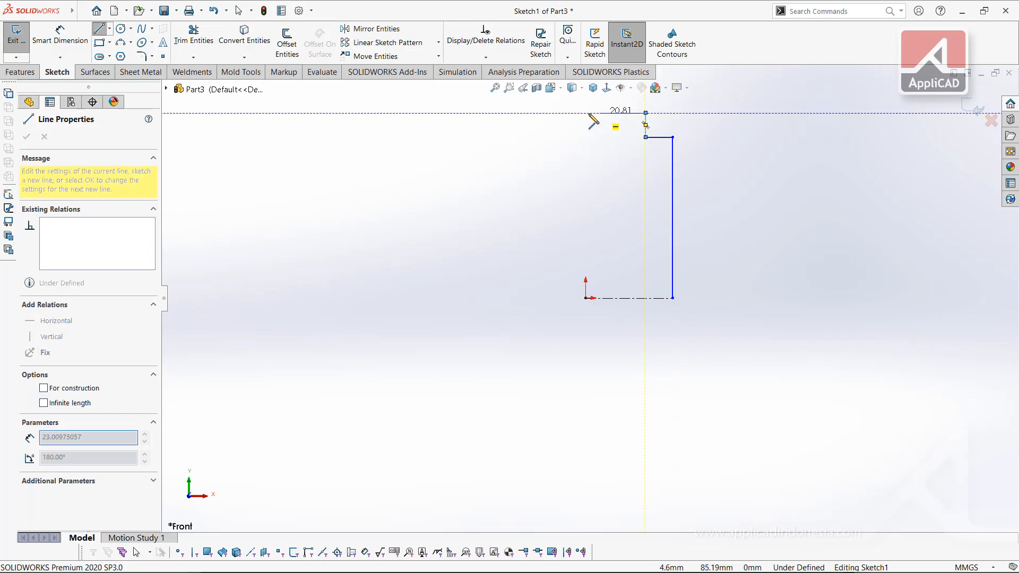
click(586, 113)
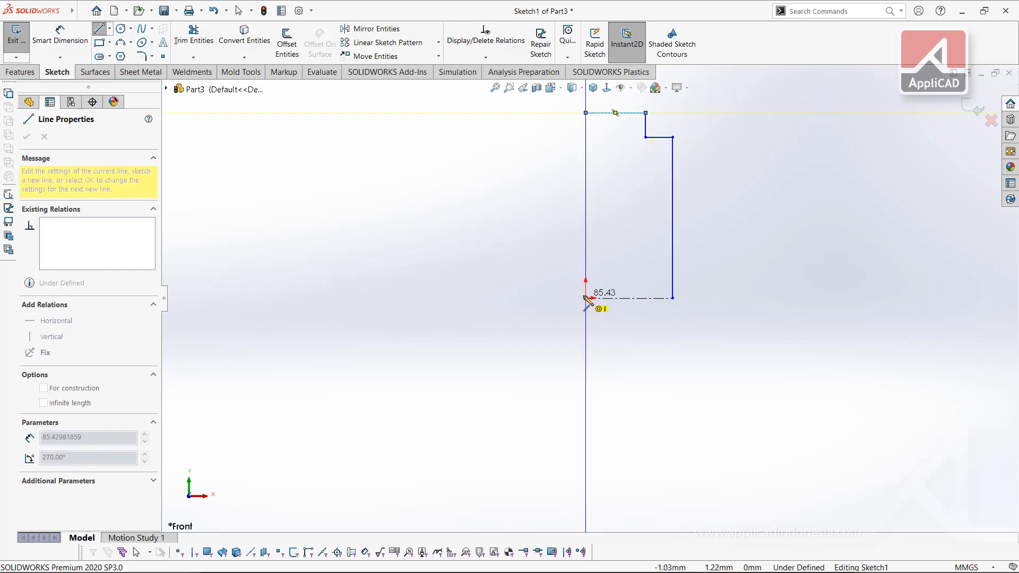
click(586, 298)
key(Escape)
Step: Check the larger diameter in the drawing and dimension the profile's highest edge about the centerline as a 34.5 mm diameter
key(alt+Tab)
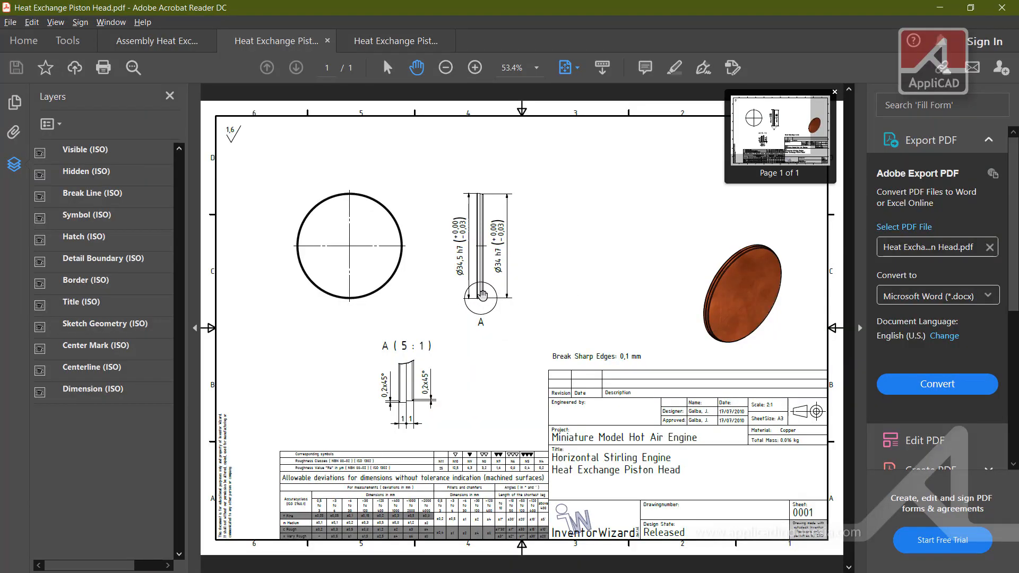
key(alt+Tab)
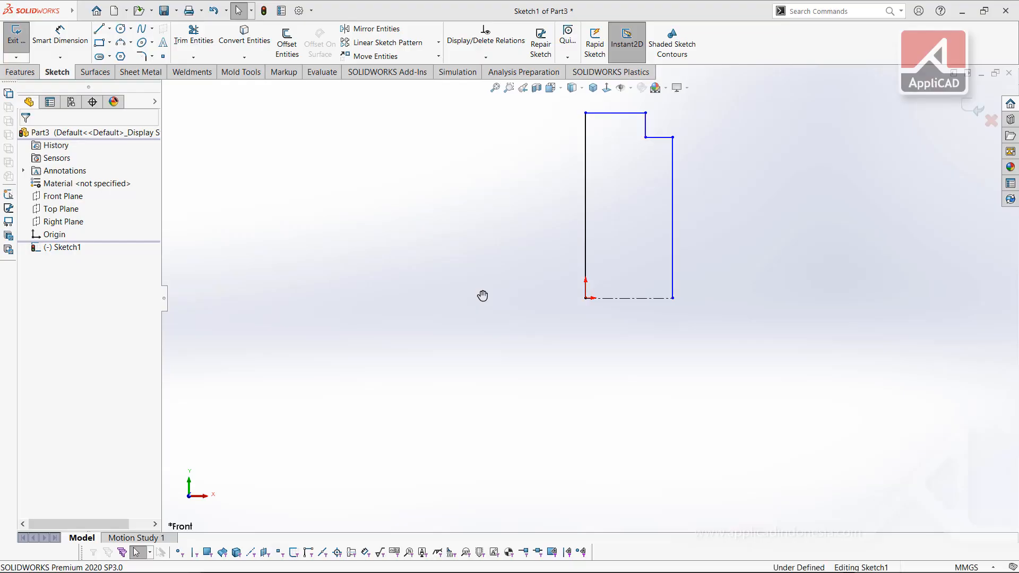
right_drag(487, 305, 488, 156)
click(624, 117)
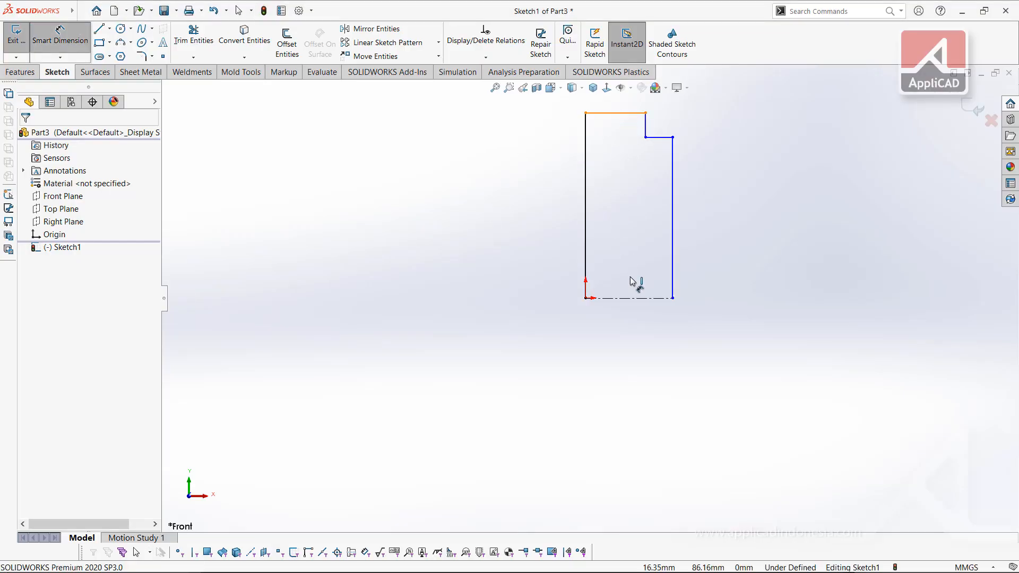
click(637, 299)
click(488, 318)
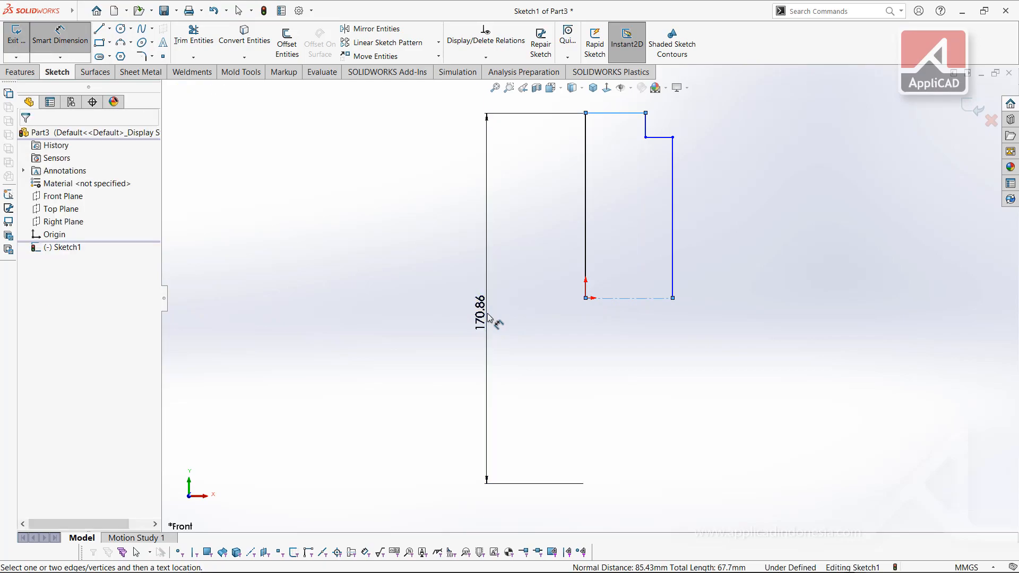
text(34.5)
key(Return)
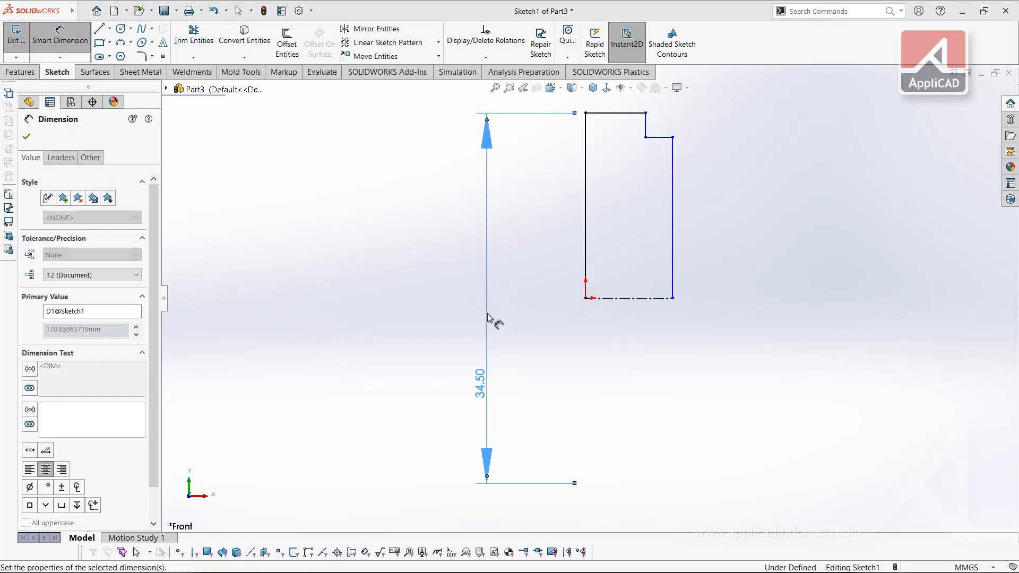
Step: Dimension the profile's lower step edge about the centerline as a 34 mm diameter
click(658, 137)
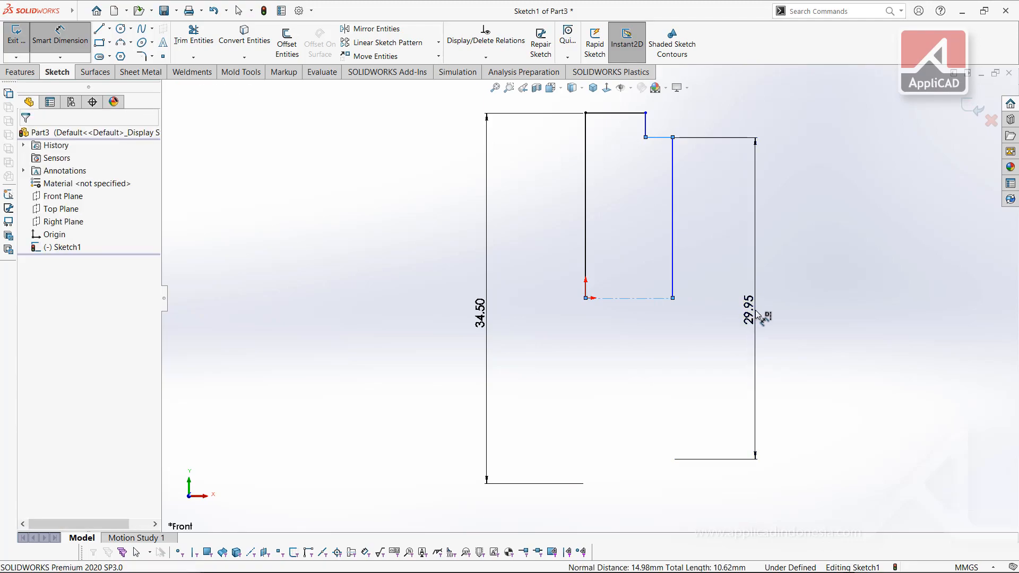
click(756, 314)
text(34)
key(Return)
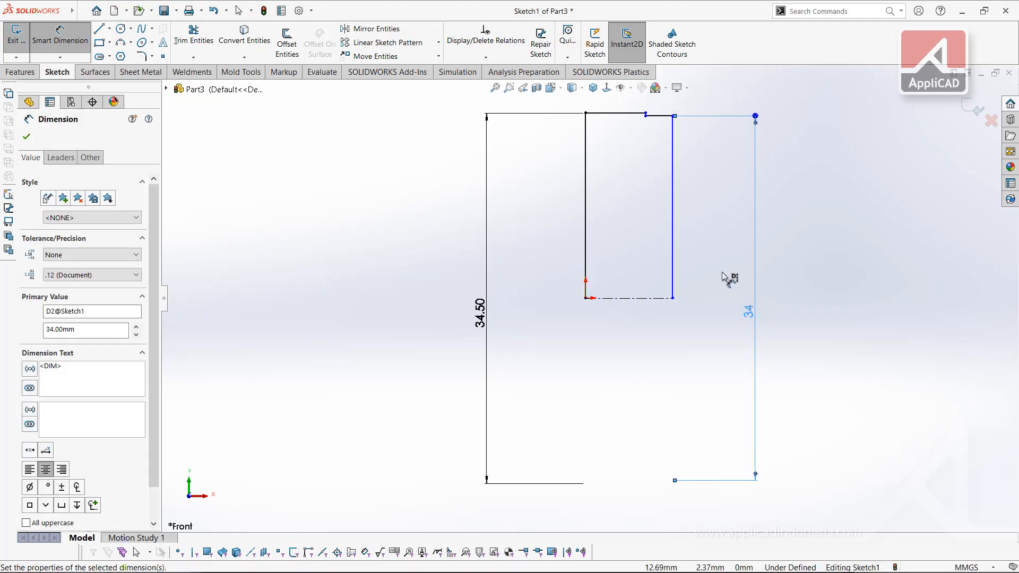
key(Escape)
Step: Check the step thicknesses in the Acrobat Reader drawing and set the lower step edge's length to 1 mm in SOLIDWORKS
key(alt+Tab)
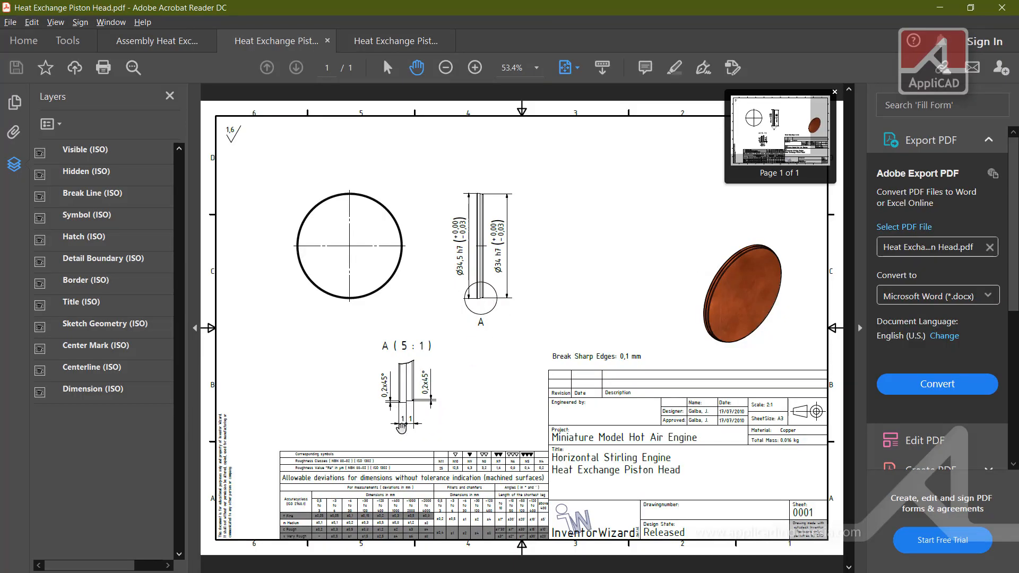
key(alt+Tab)
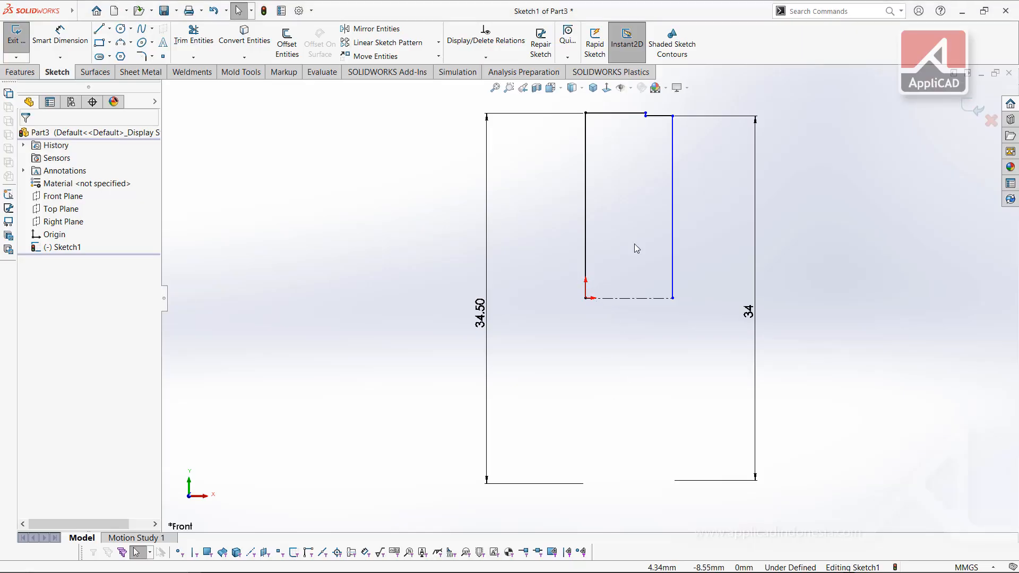
right_drag(632, 284, 638, 233)
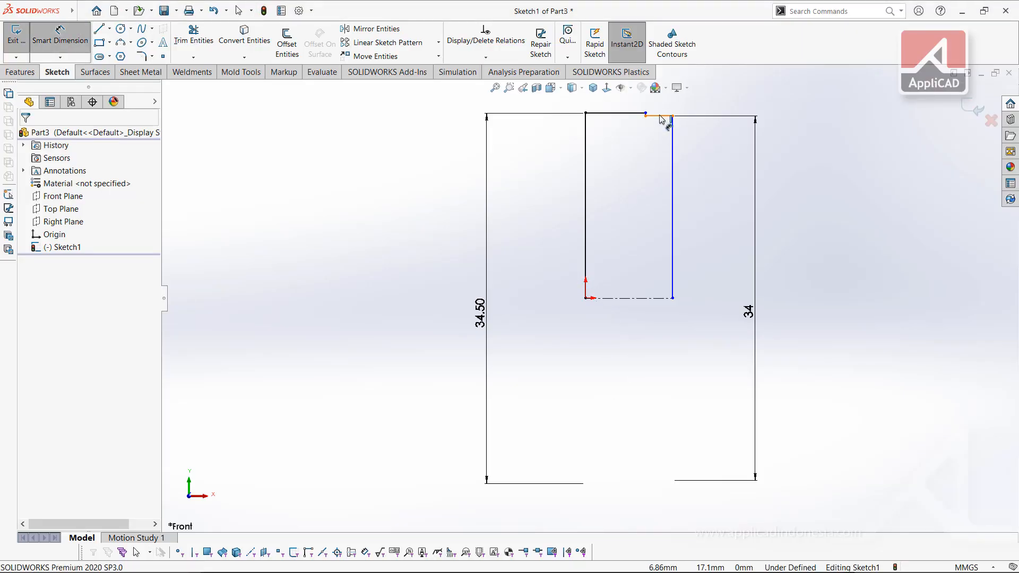
click(661, 115)
click(658, 112)
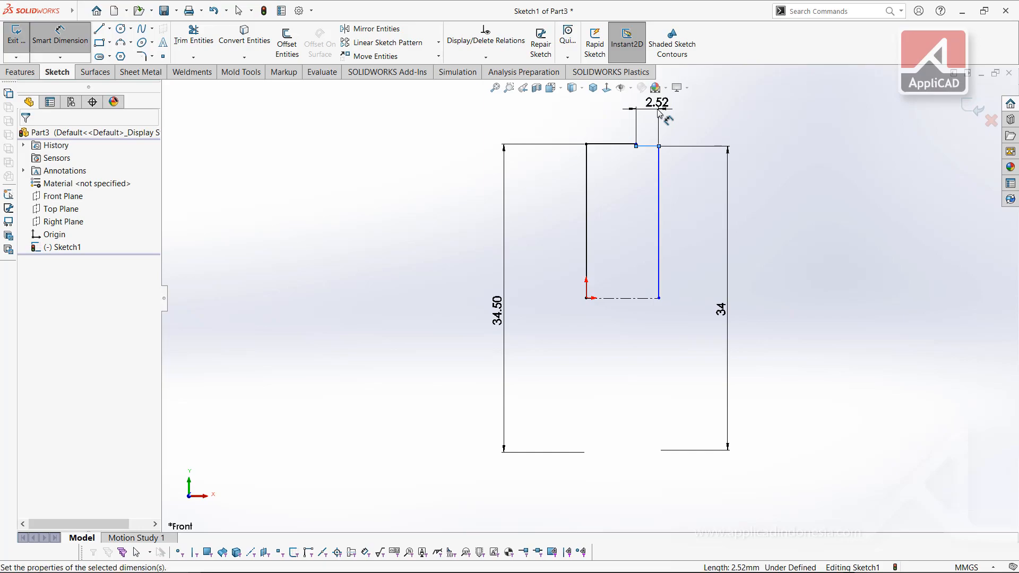
text(1)
key(Return)
Step: Set the length of the profile's highest edge to 1 mm
click(607, 147)
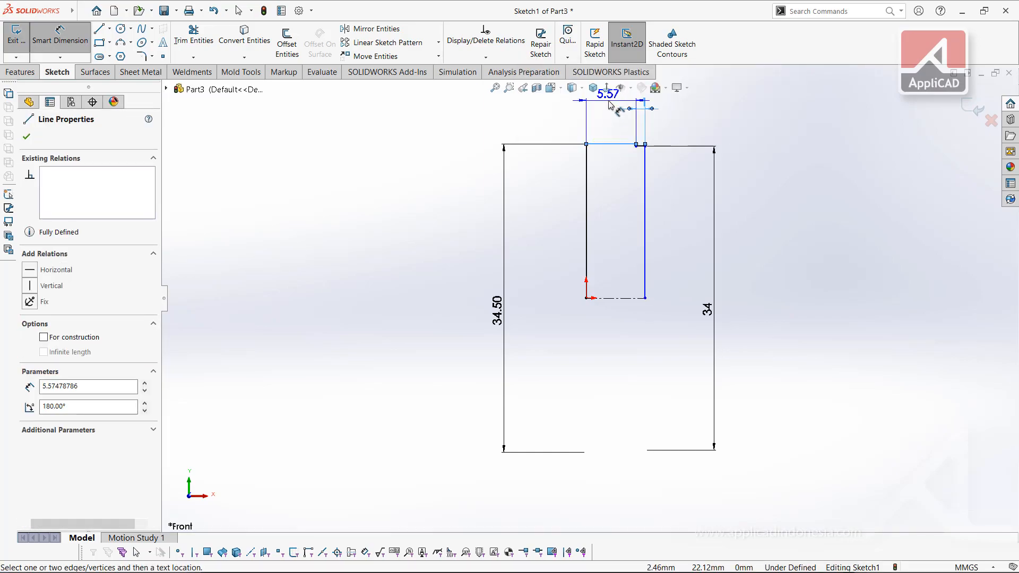
click(609, 104)
key(Return)
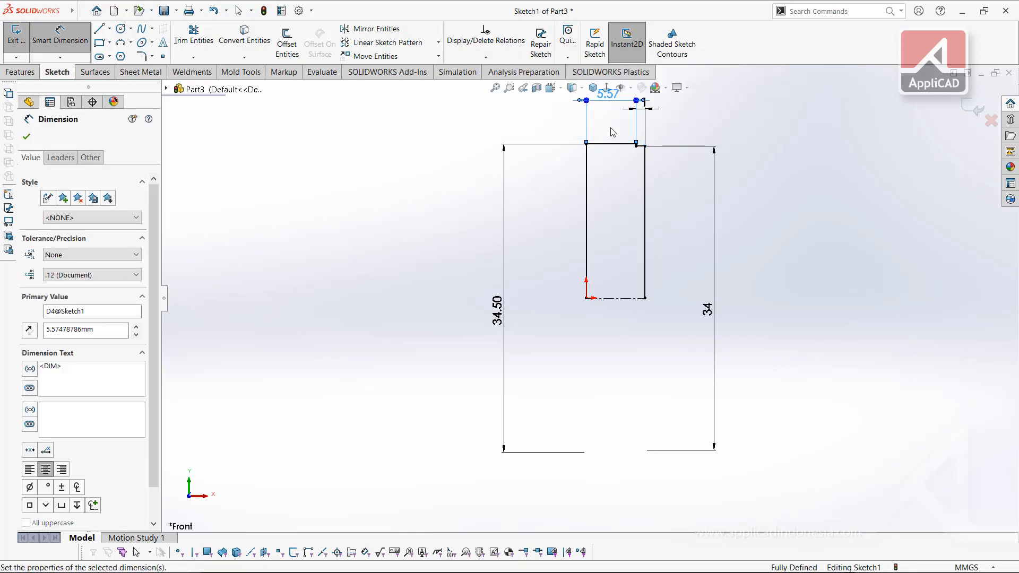
click(621, 187)
scroll(622, 189, down, 3)
key(Escape)
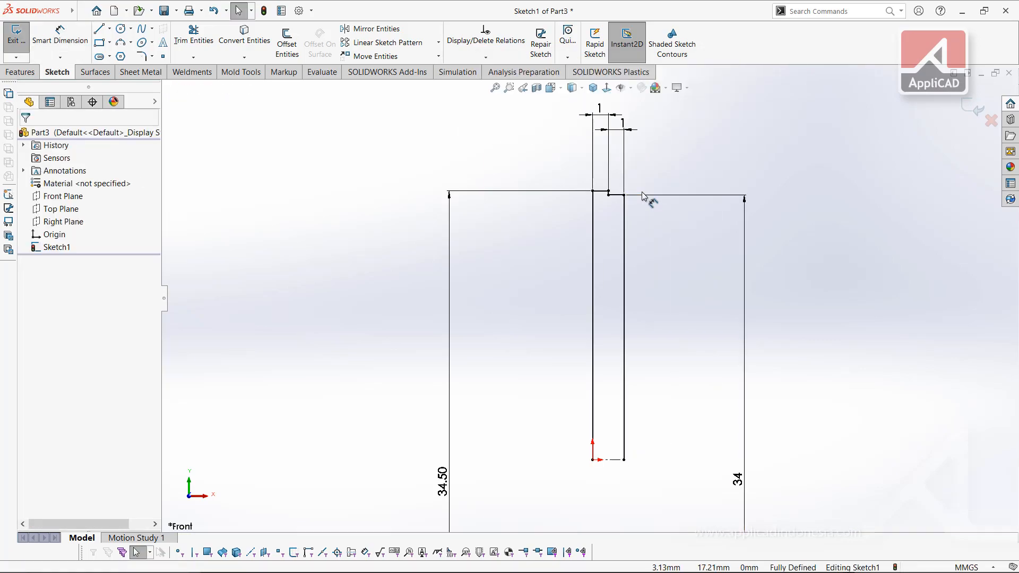
Step: Examine the edge chamfer callouts in detail A of the Piston Head drawing in Acrobat Reader and hide both side panes
key(alt+Tab)
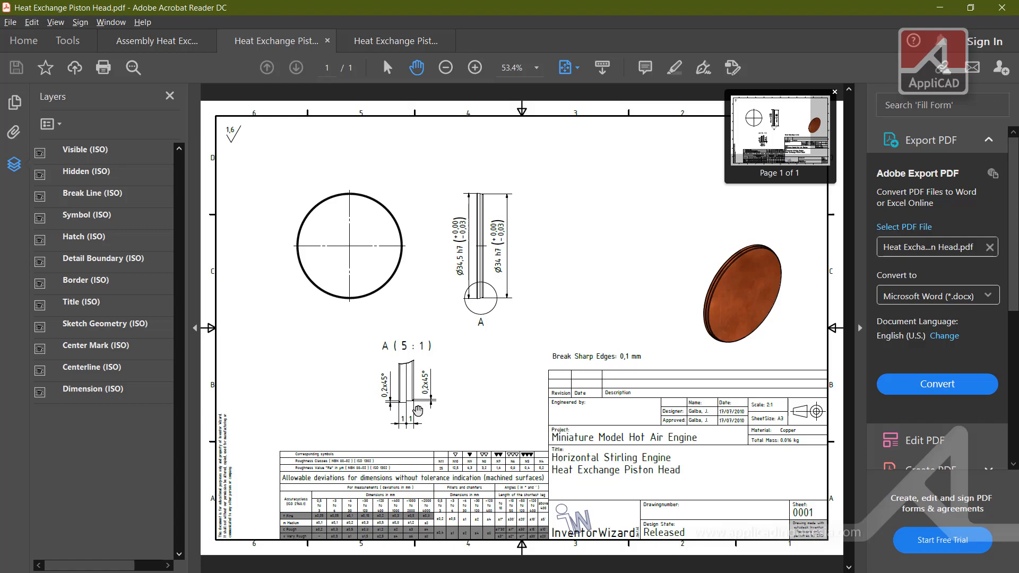
ctrl+scroll(418, 410, up, 5)
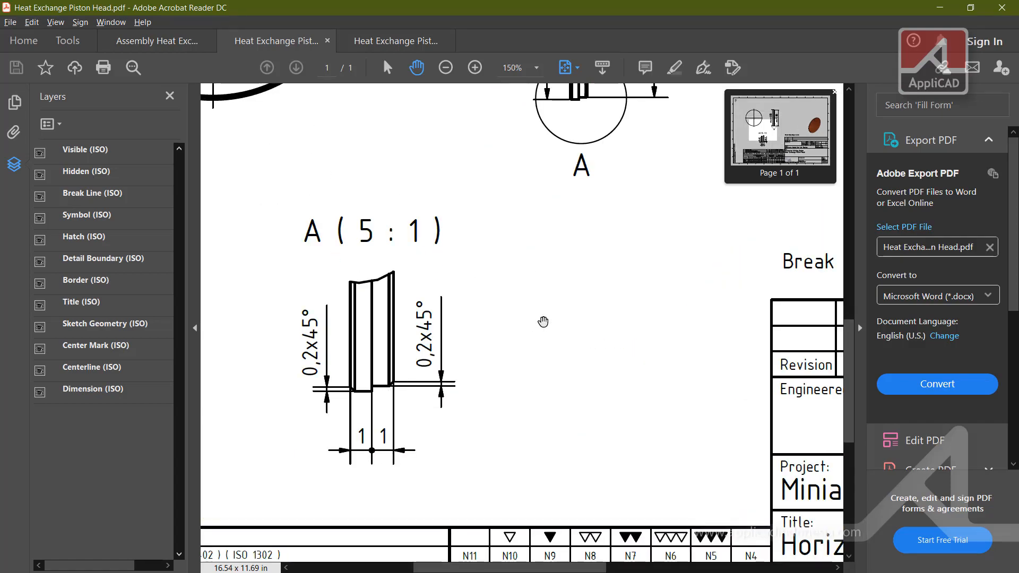
scroll(548, 290, down, 1)
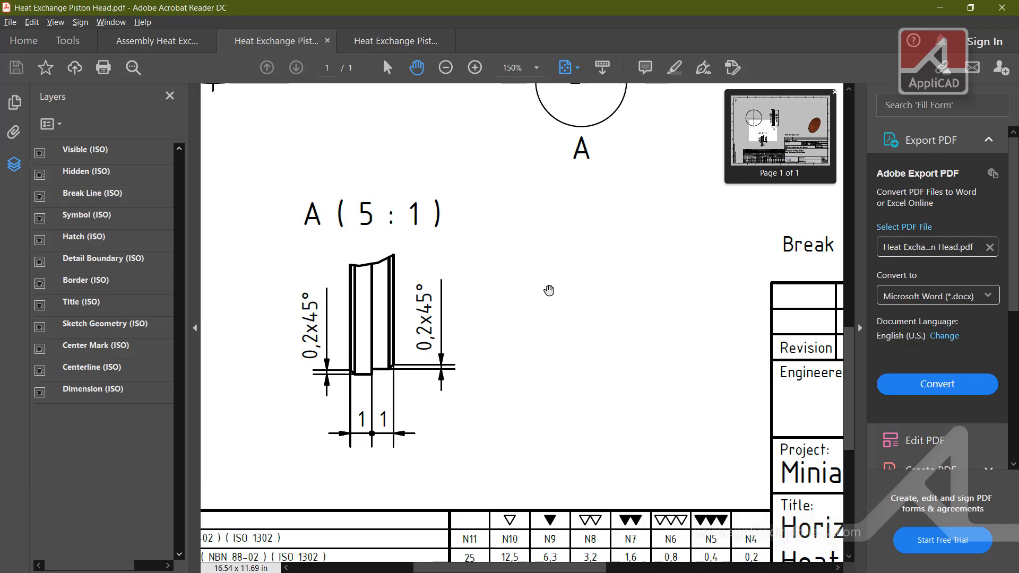
ctrl+scroll(549, 291, down, 5)
ctrl+scroll(549, 291, up, 1)
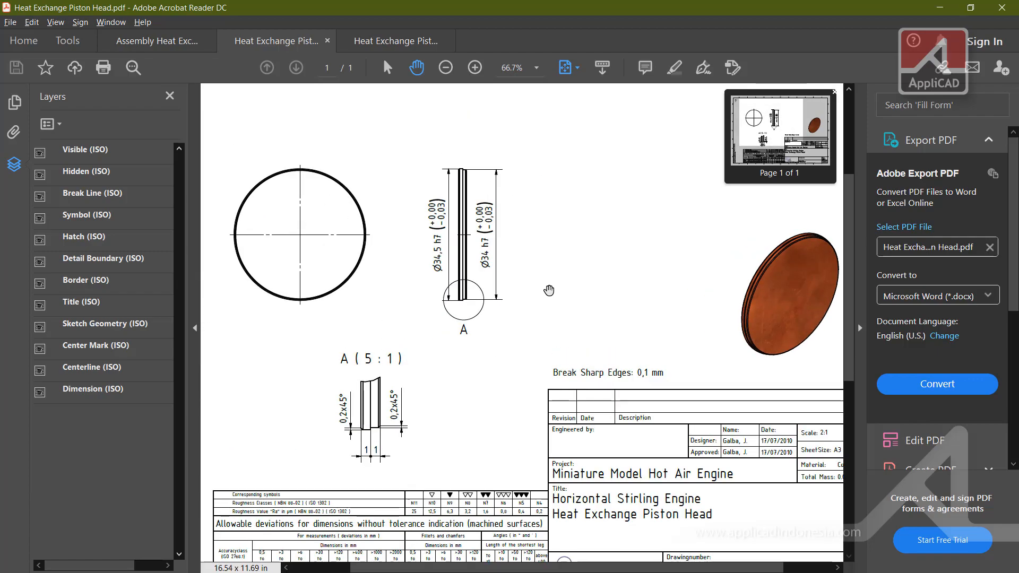
click(862, 237)
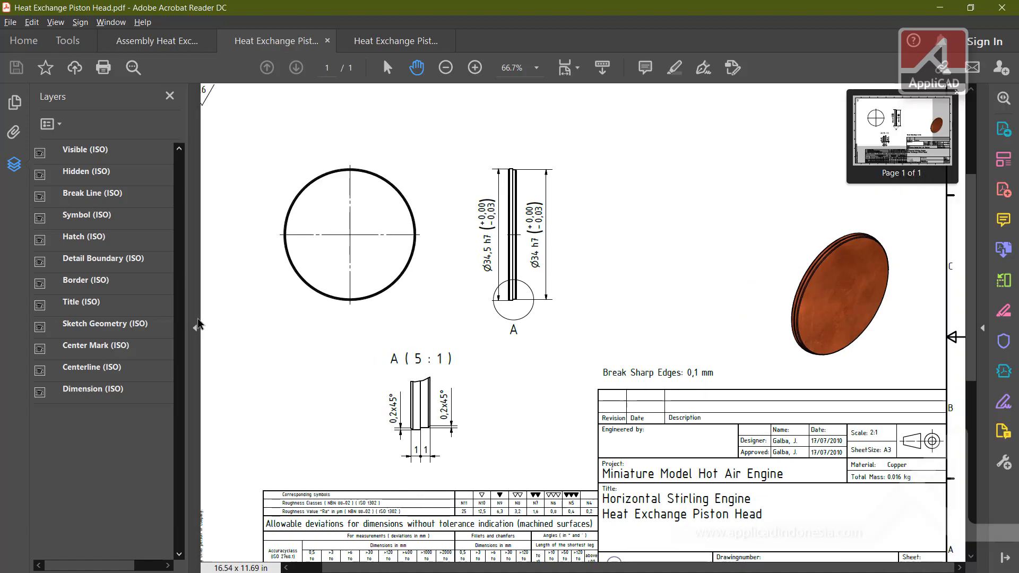
click(195, 328)
key(alt+Tab)
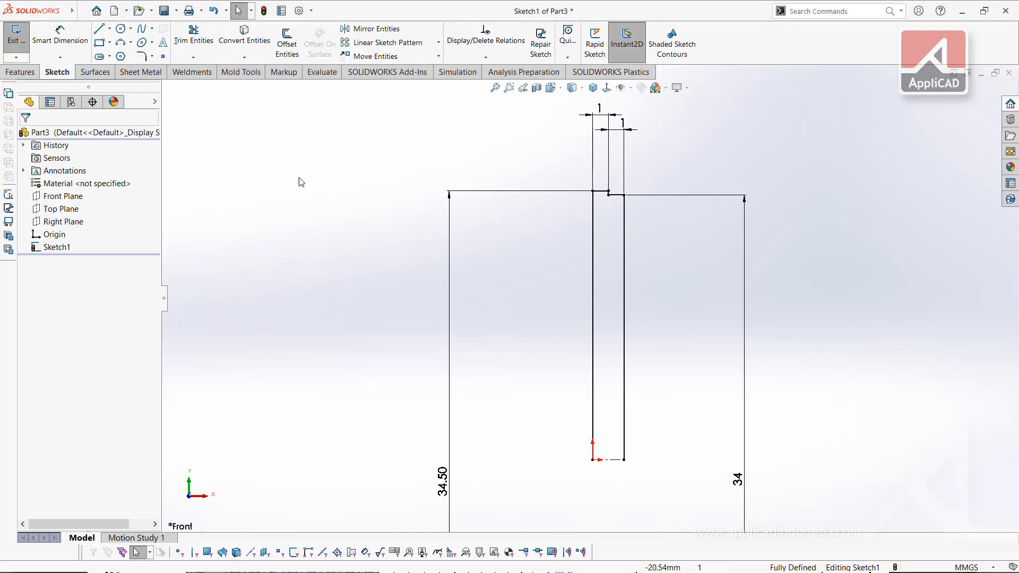
Step: Add 0.2 mm equal-distance sketch chamfers to the two outer upper corners of the stepped profile in SOLIDWORKS
click(153, 57)
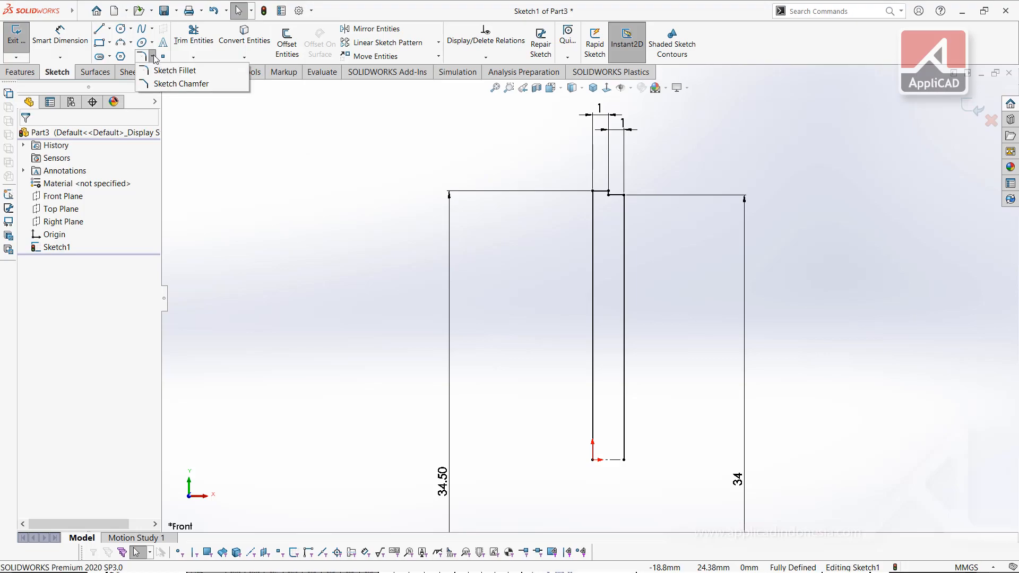
click(164, 84)
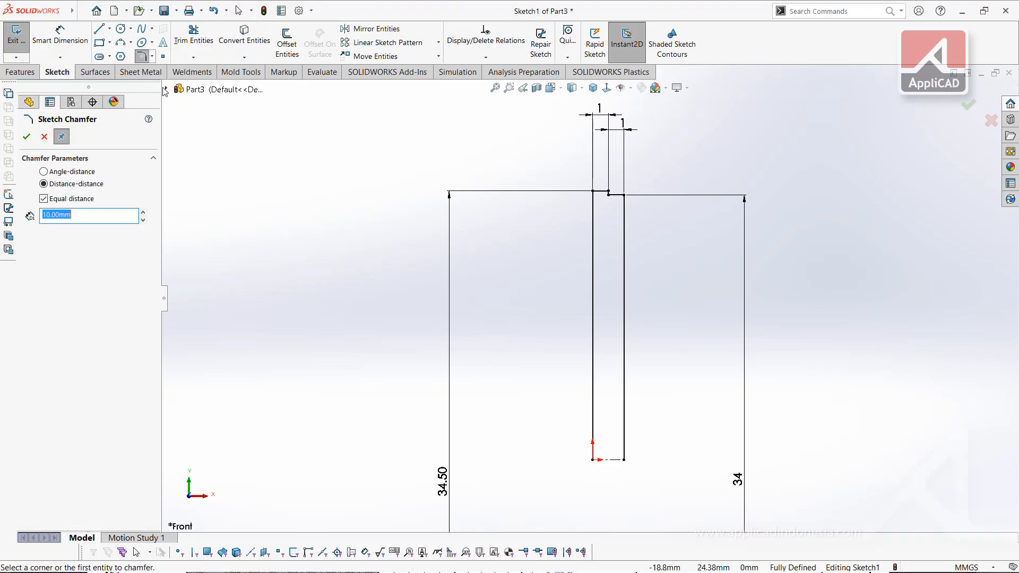
text(.2)
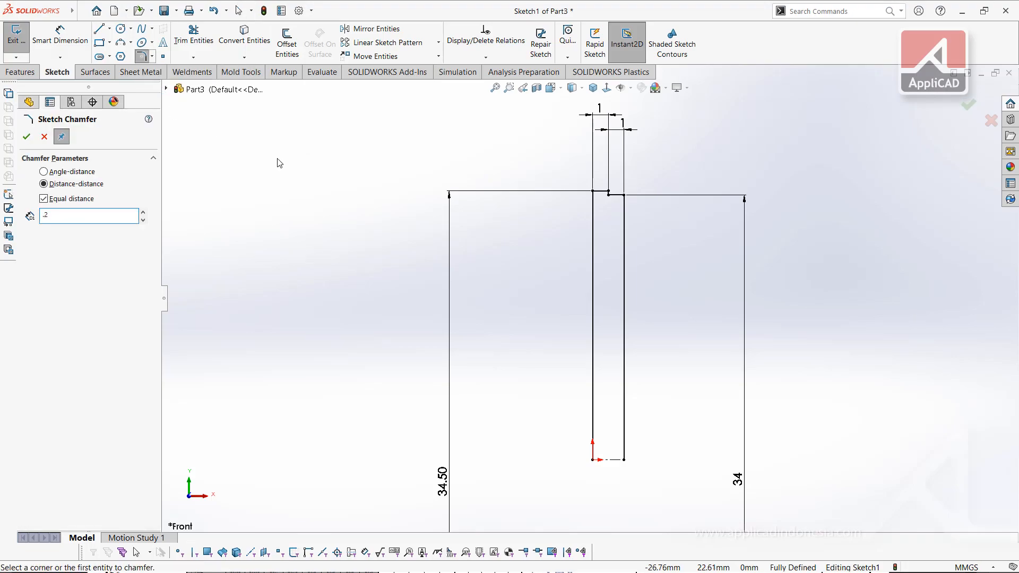
key(alt+Tab)
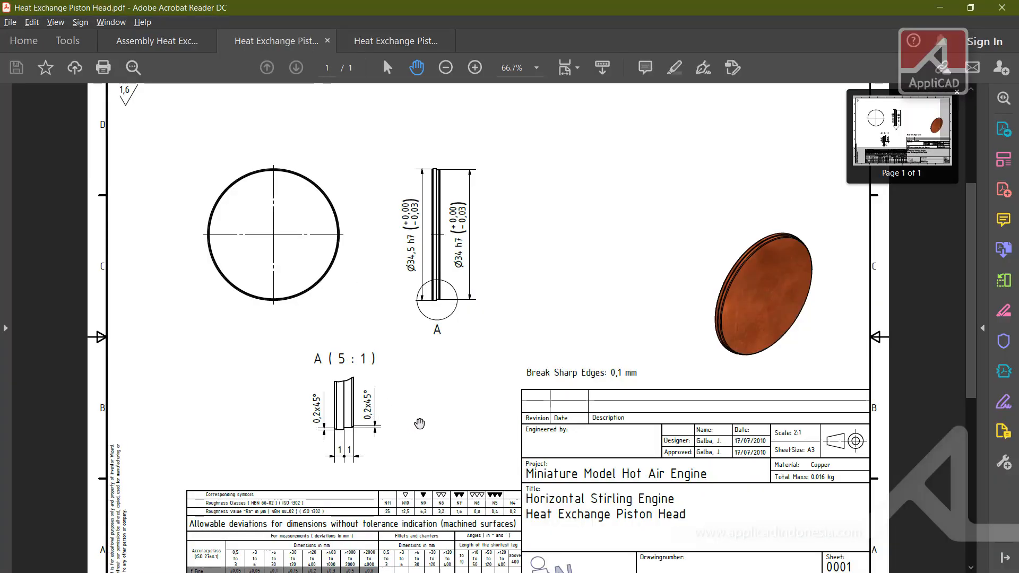
key(alt+Tab)
scroll(623, 205, down, 2)
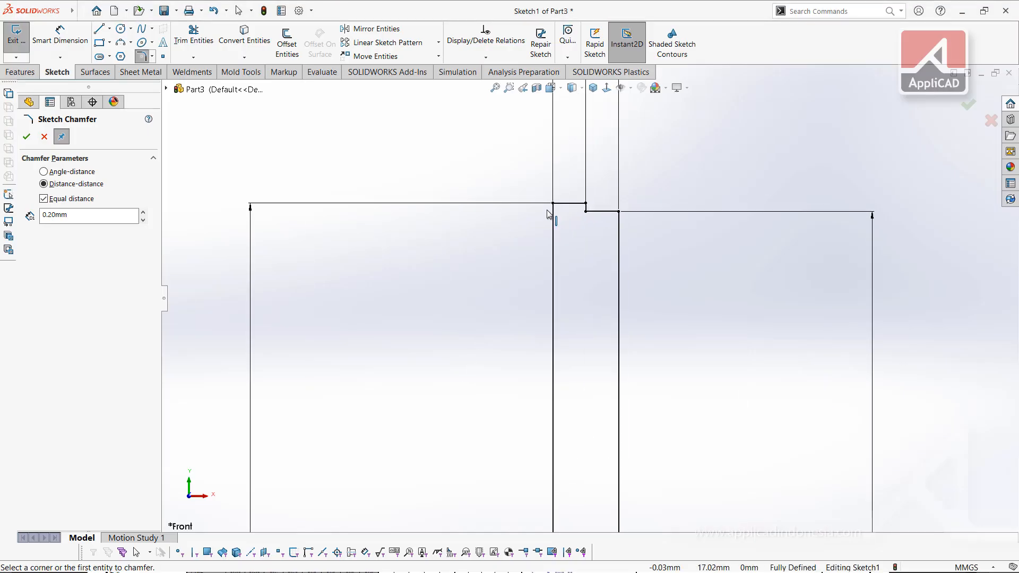
click(552, 203)
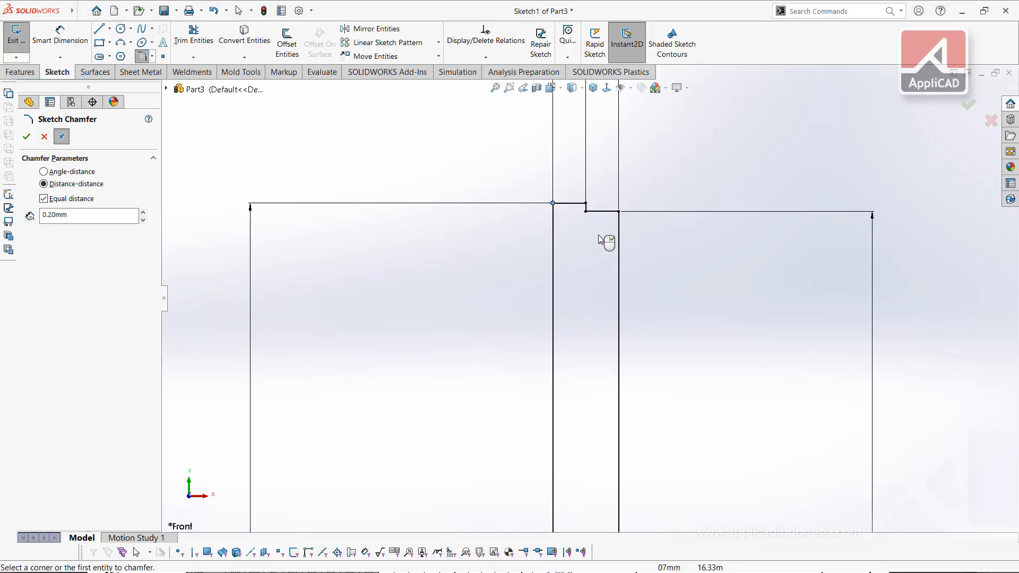
click(613, 213)
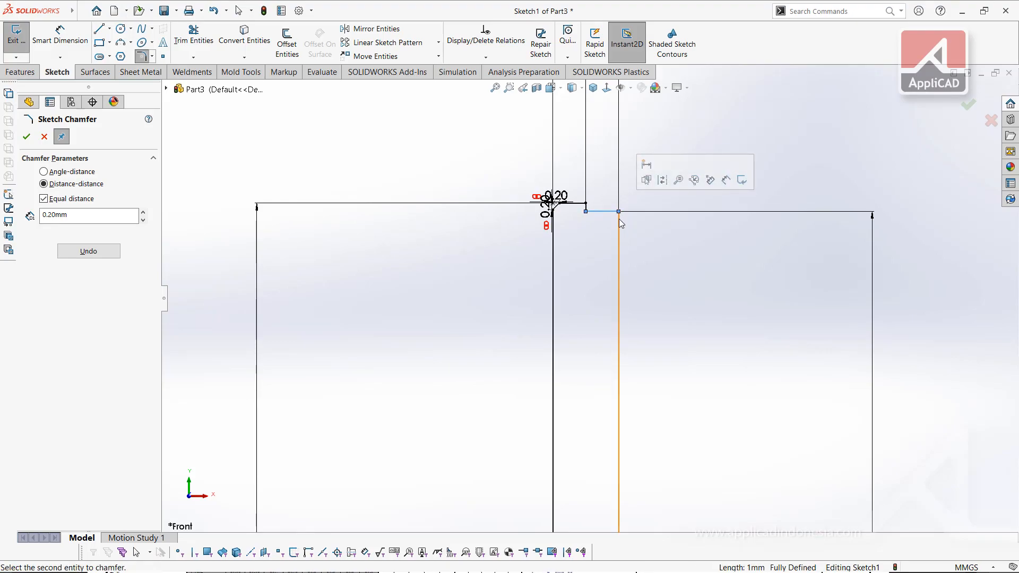
click(619, 222)
click(25, 137)
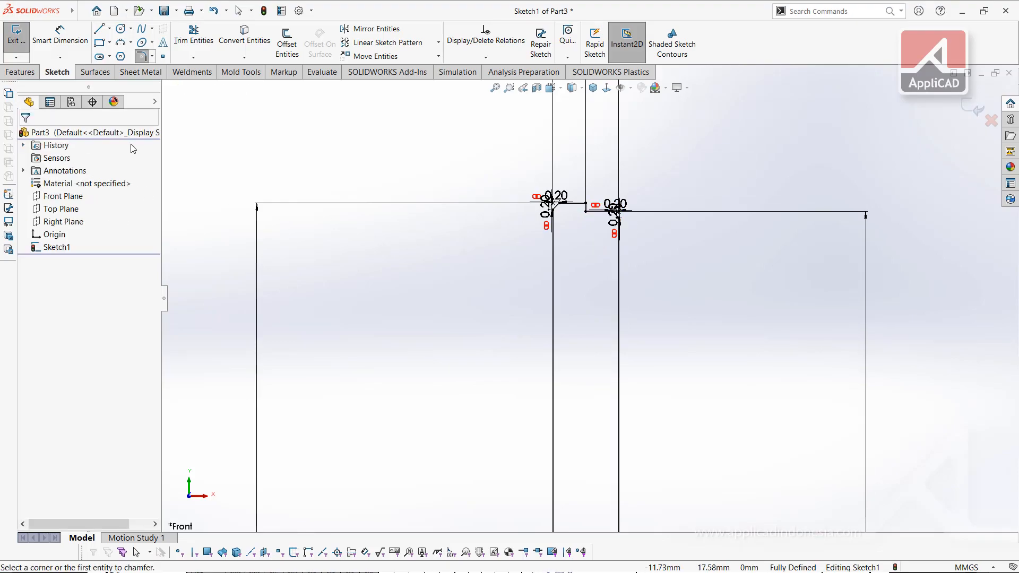
Step: Revolve the chamfered profile about its centerline into the solid Piston Head disc
click(22, 72)
click(59, 48)
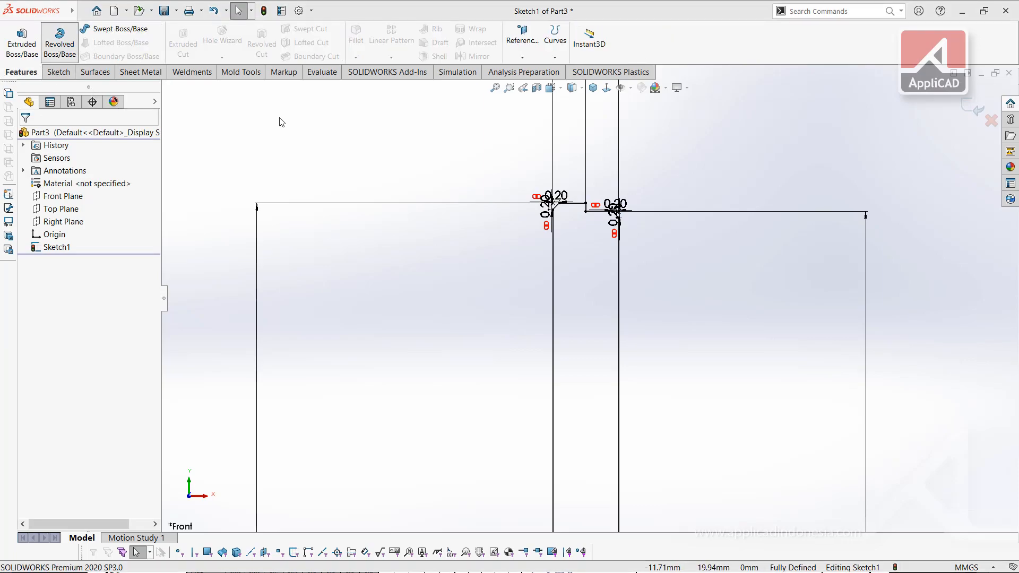
click(541, 301)
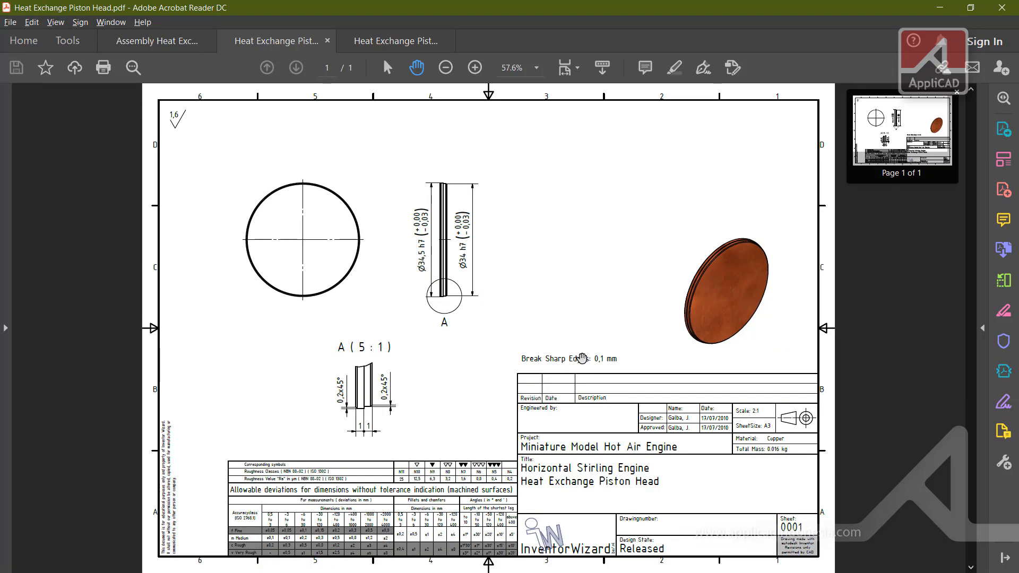
Step: Search the SOLIDWORKS material library for "cop" and apply Copper from the Copper Alloys to the part
key(alt+Tab)
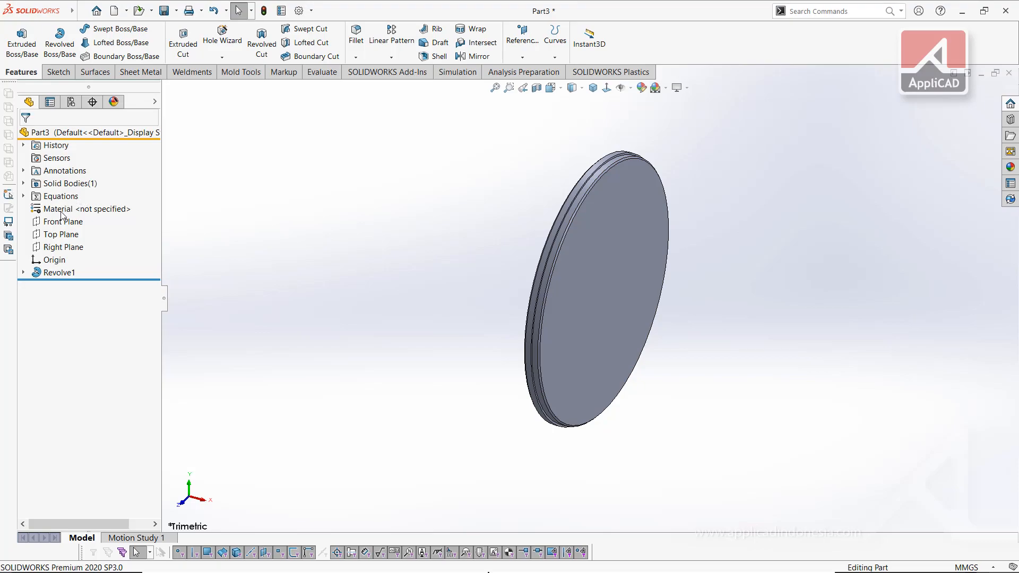
right_click(62, 214)
click(112, 220)
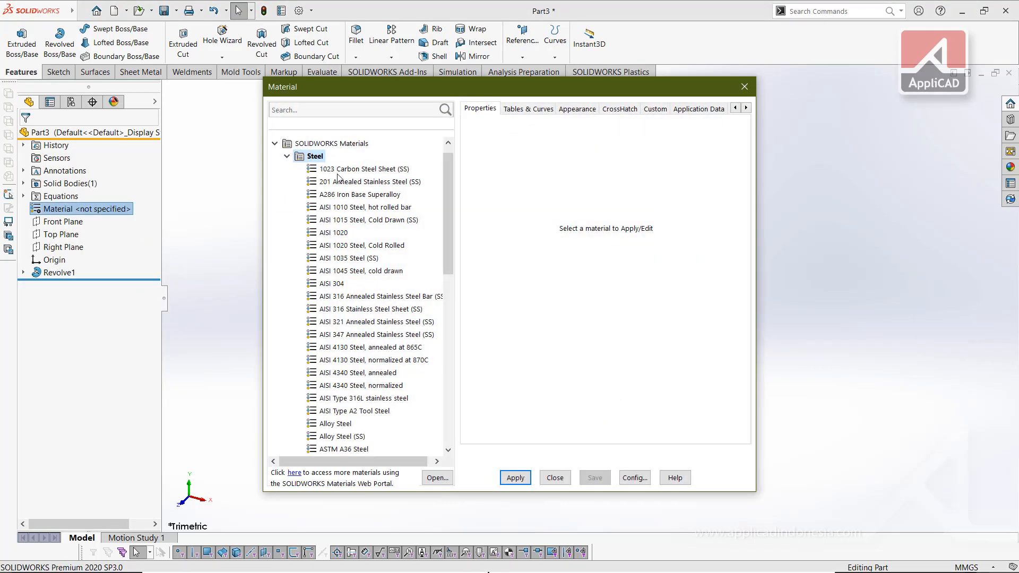
click(312, 110)
text(co)
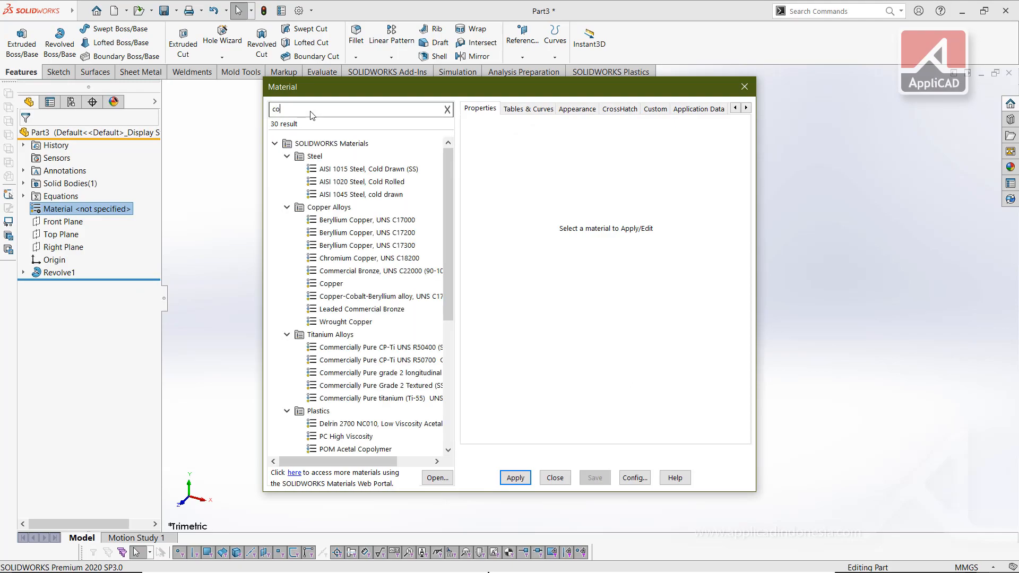
text(op)
click(325, 220)
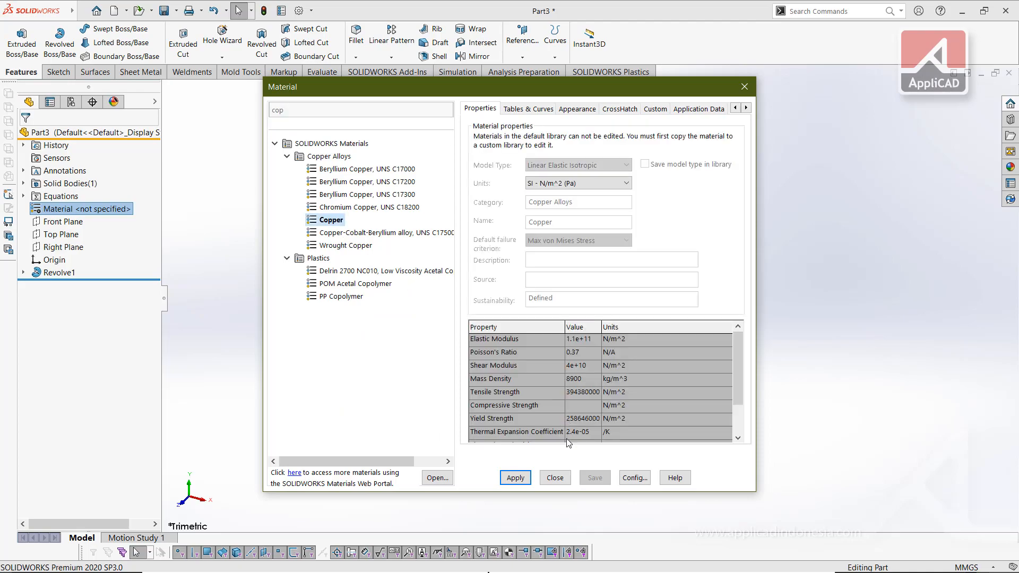
click(515, 478)
click(555, 478)
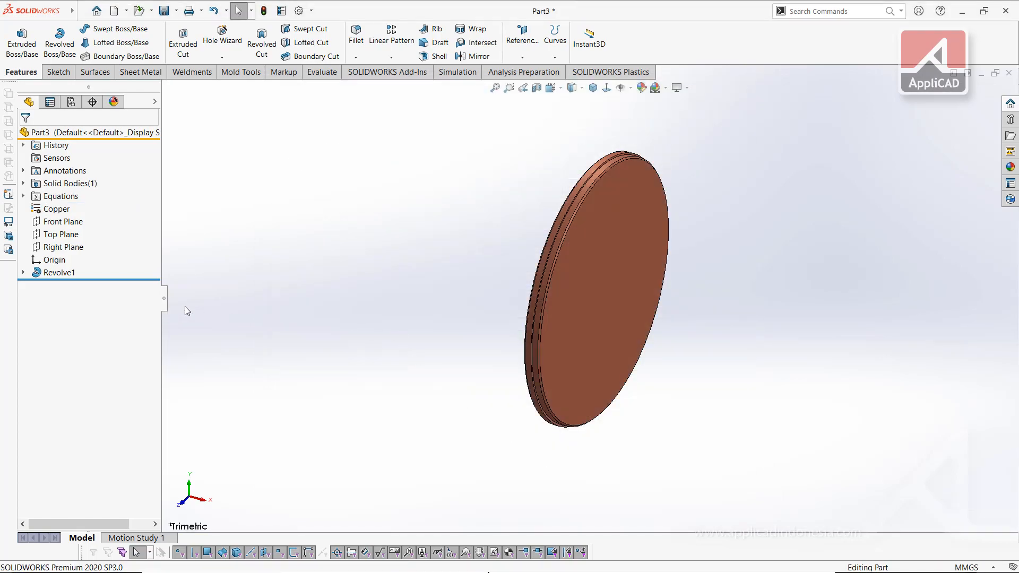
Step: Save the part as Heat Exchange Piston Head in the Sub Assembly Heat Exchange Piston folder
key(ctrl+s)
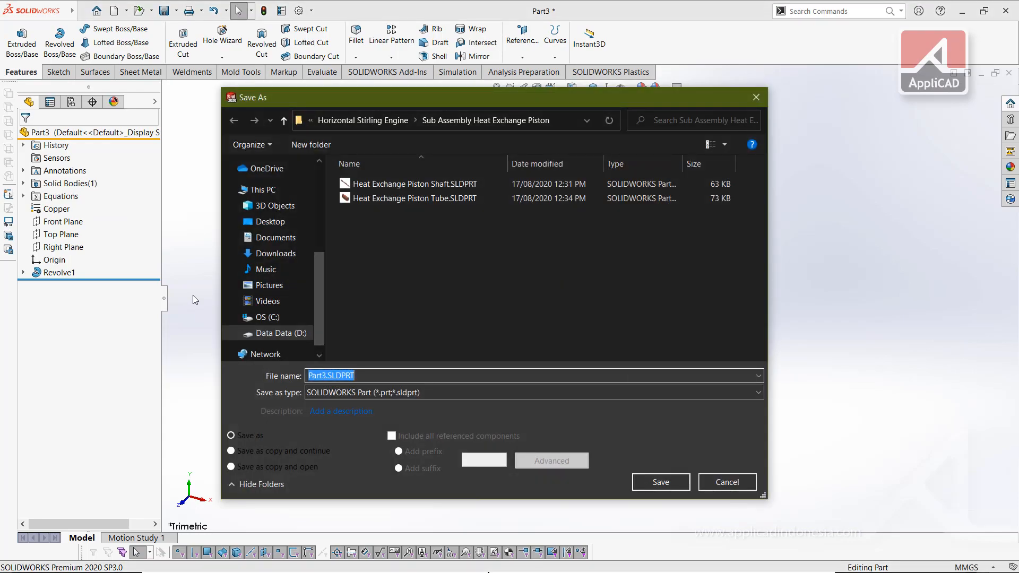
text(Heat Exchange Pisto)
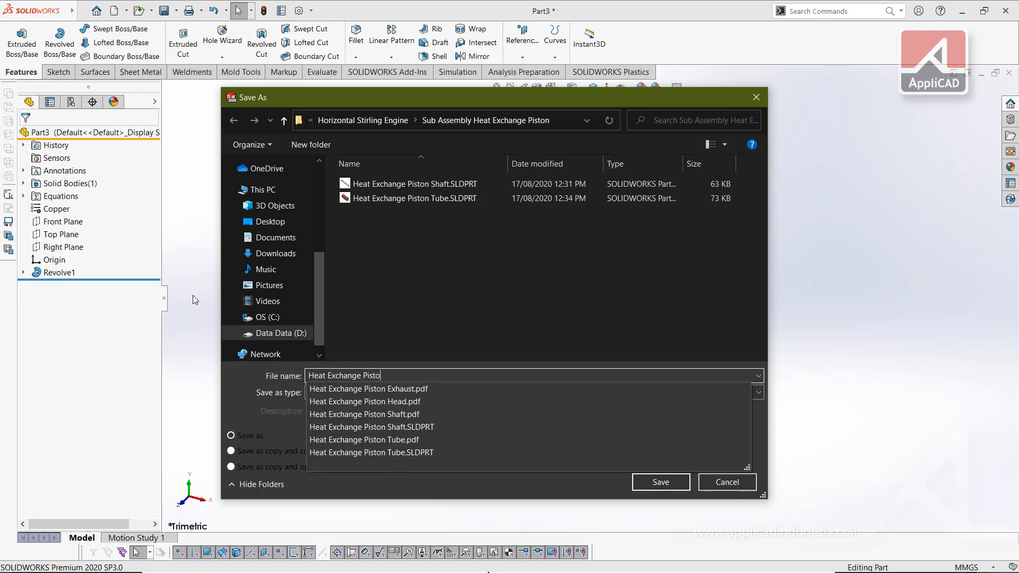
text(He)
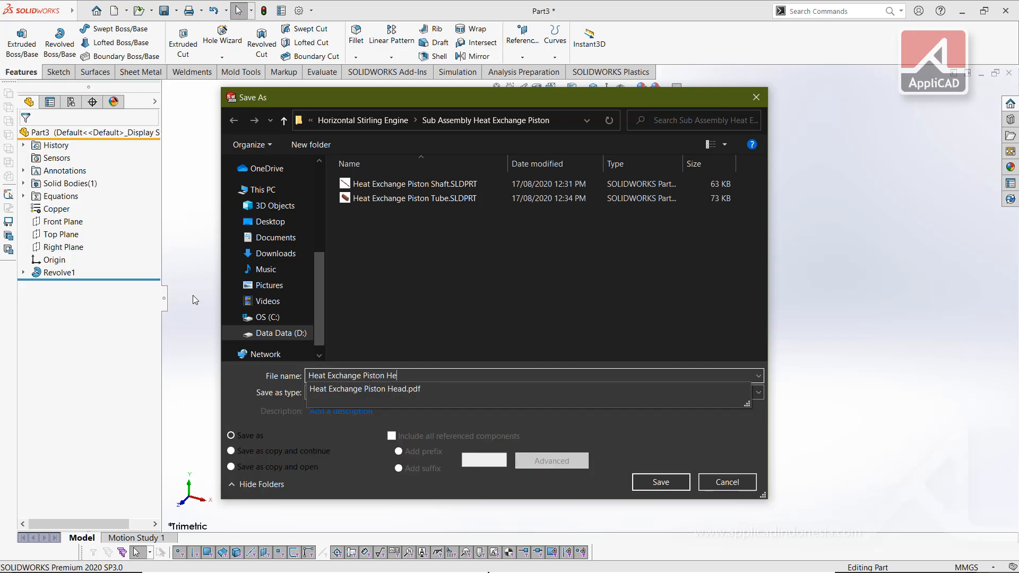
click(460, 271)
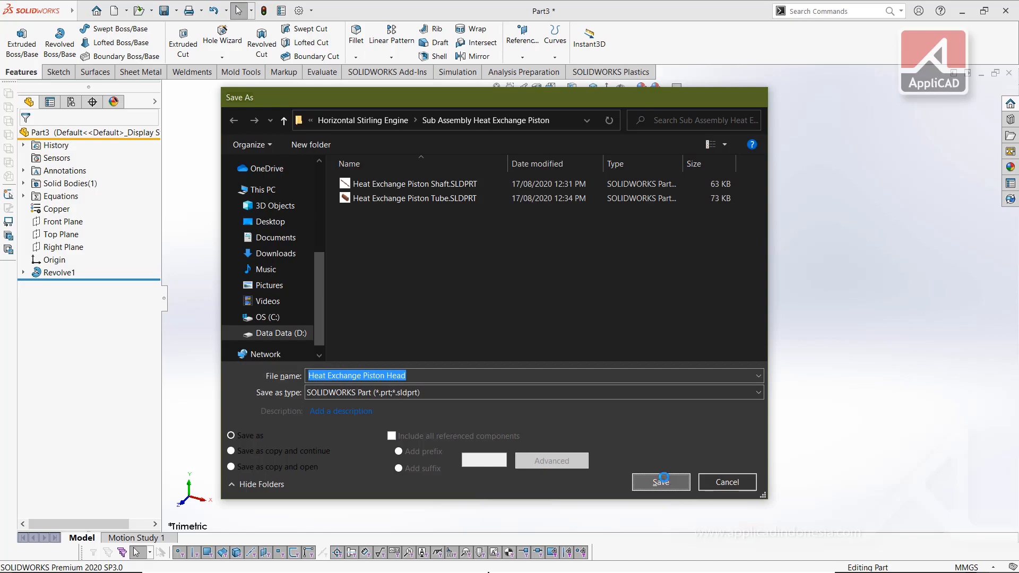
click(661, 481)
Step: Switch to Acrobat Reader, close the Piston Head drawing and show the Piston Exhaust drawing without the side panes
key(alt+Tab)
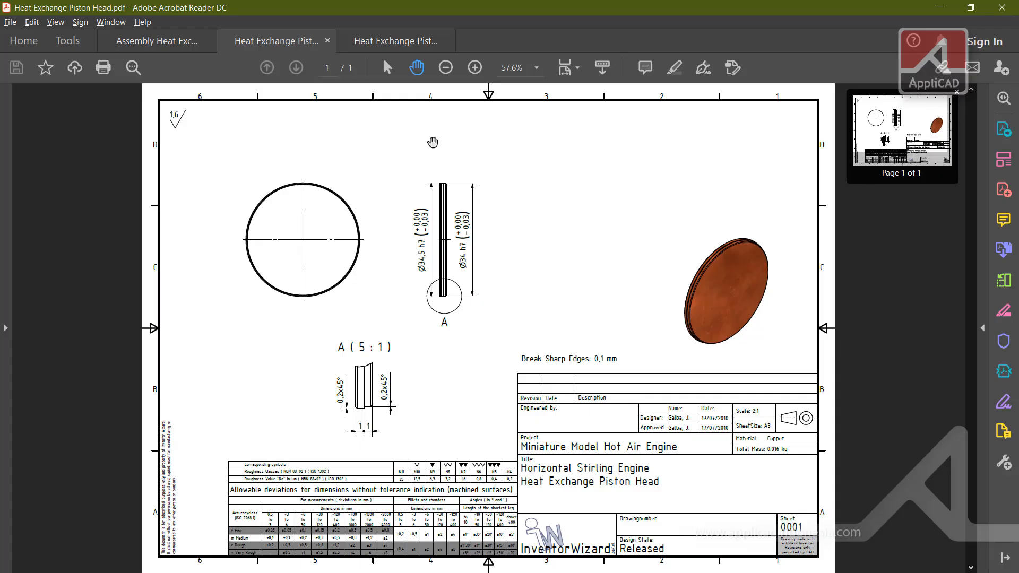
click(327, 41)
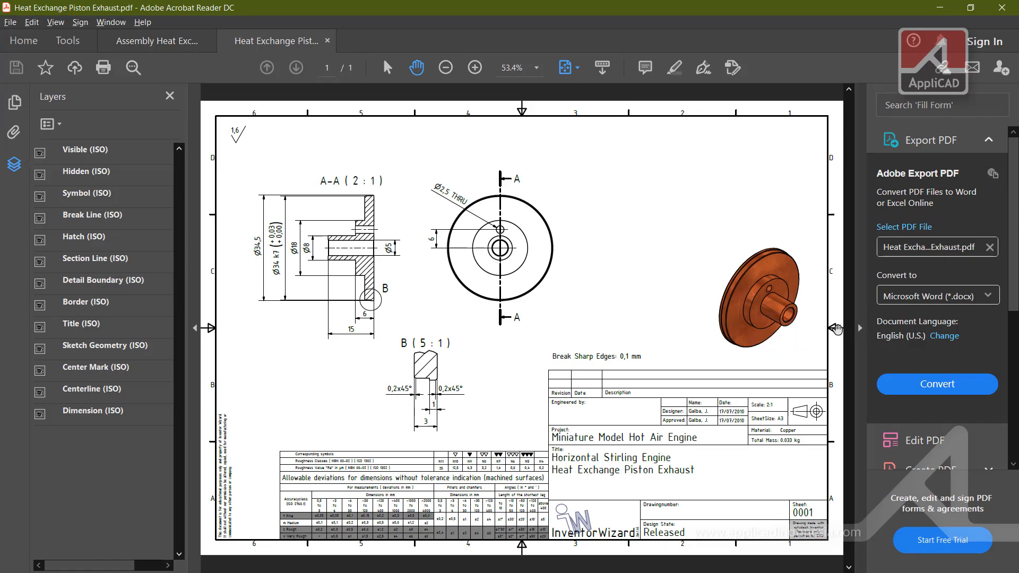
click(860, 328)
click(193, 331)
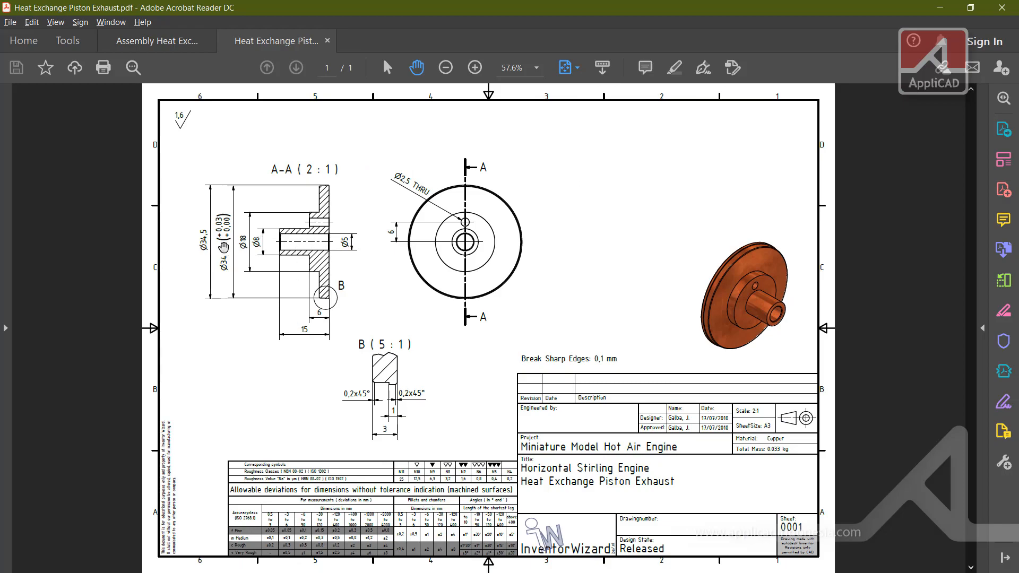
Step: Return to SOLIDWORKS, create a new part and start a sketch on the Front Plane
key(alt+Tab)
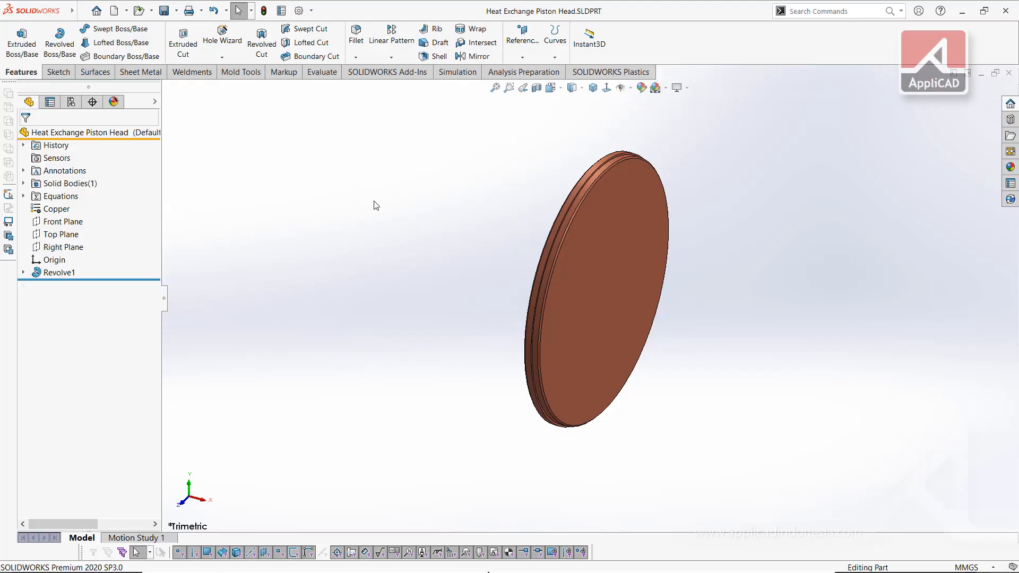
key(ctrl+n)
double_click(271, 182)
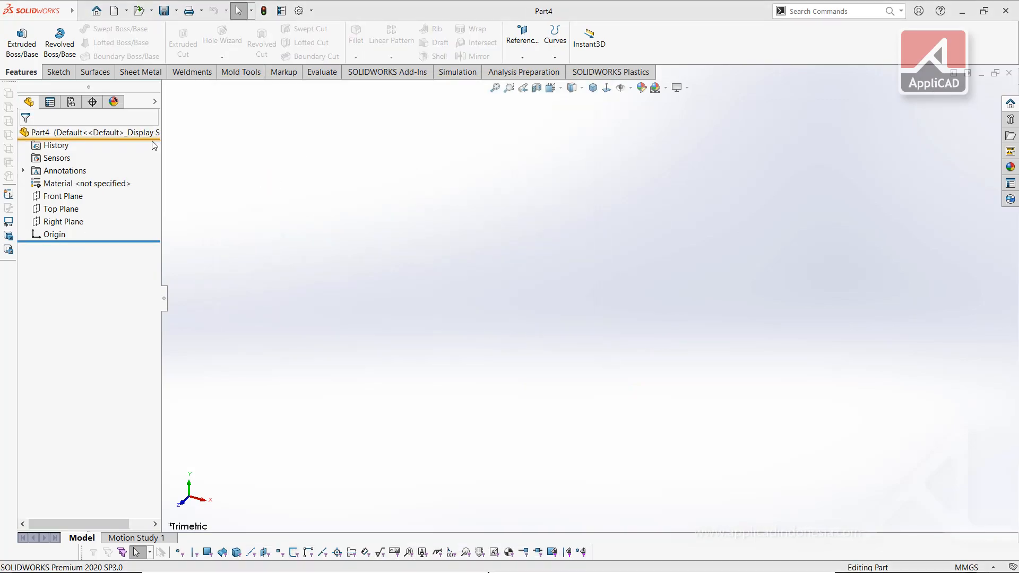
click(59, 196)
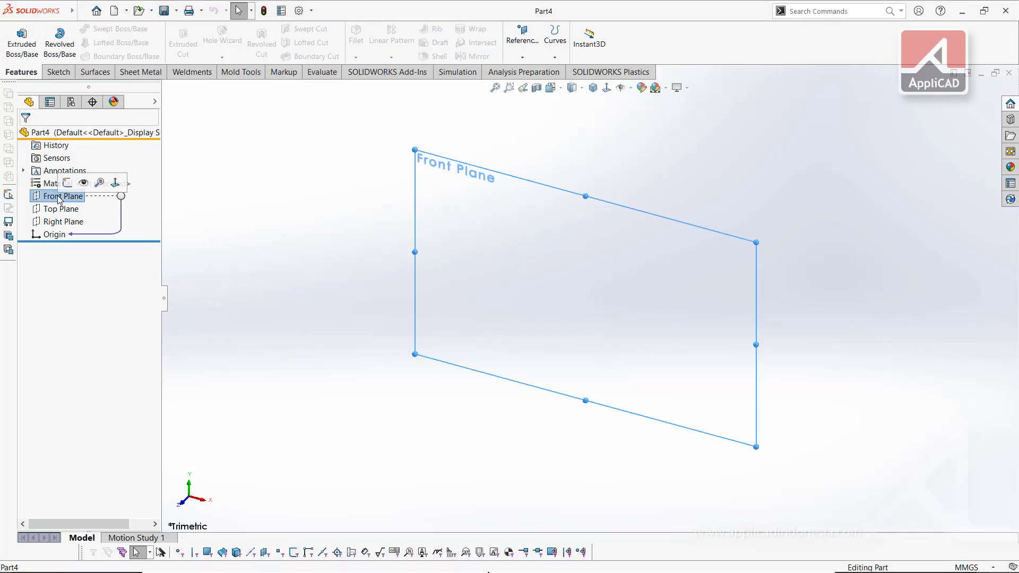
click(84, 178)
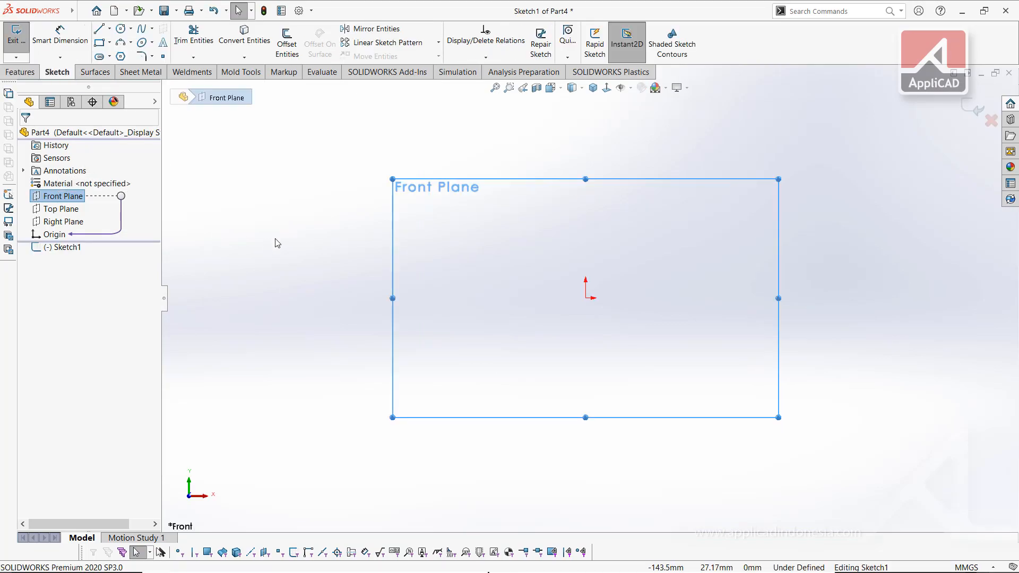
Step: Check the Piston Exhaust drawing, then sketch a horizontal centerline about 56 mm long from the origin
key(alt+Tab)
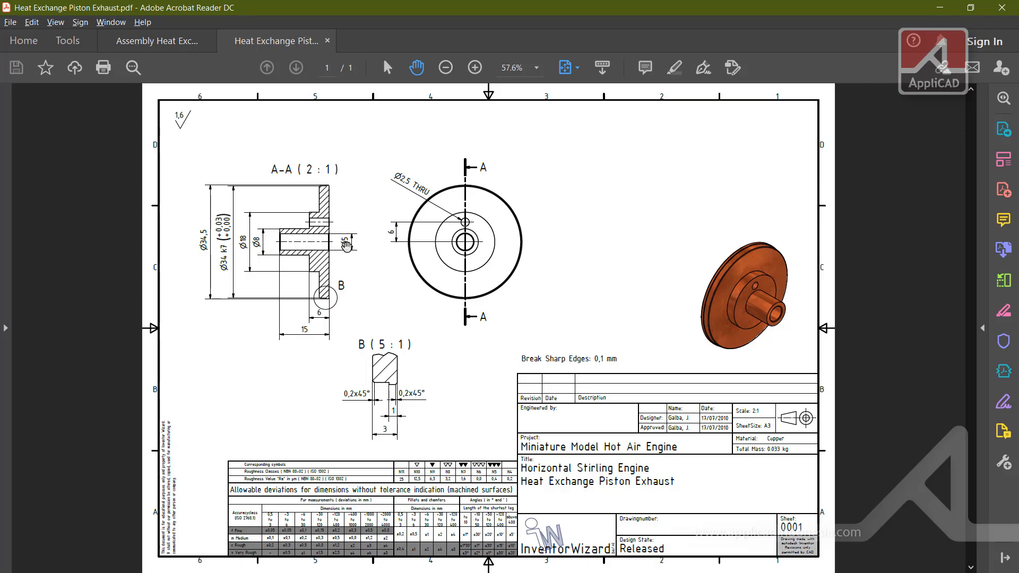
key(alt+Tab)
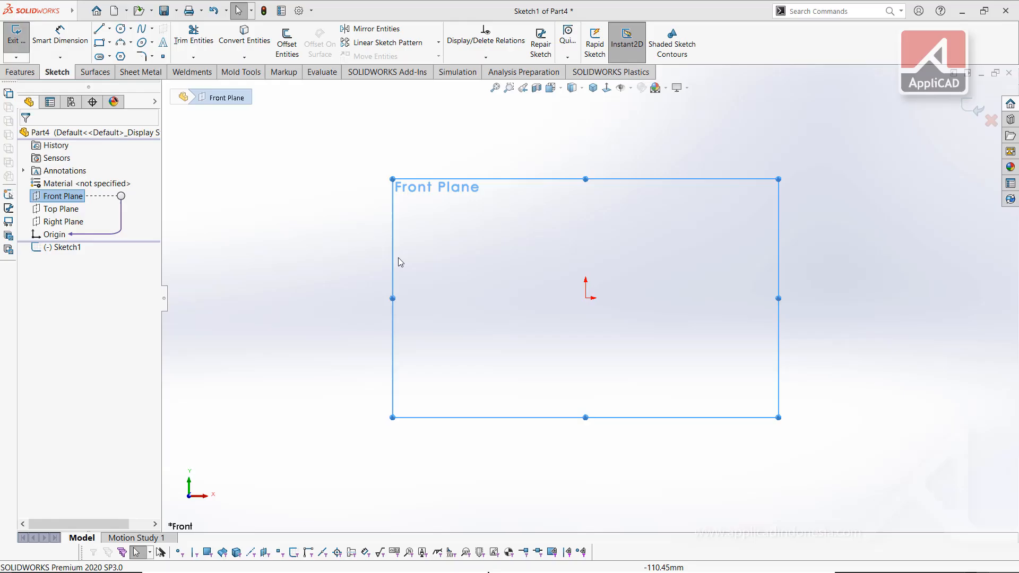
click(110, 29)
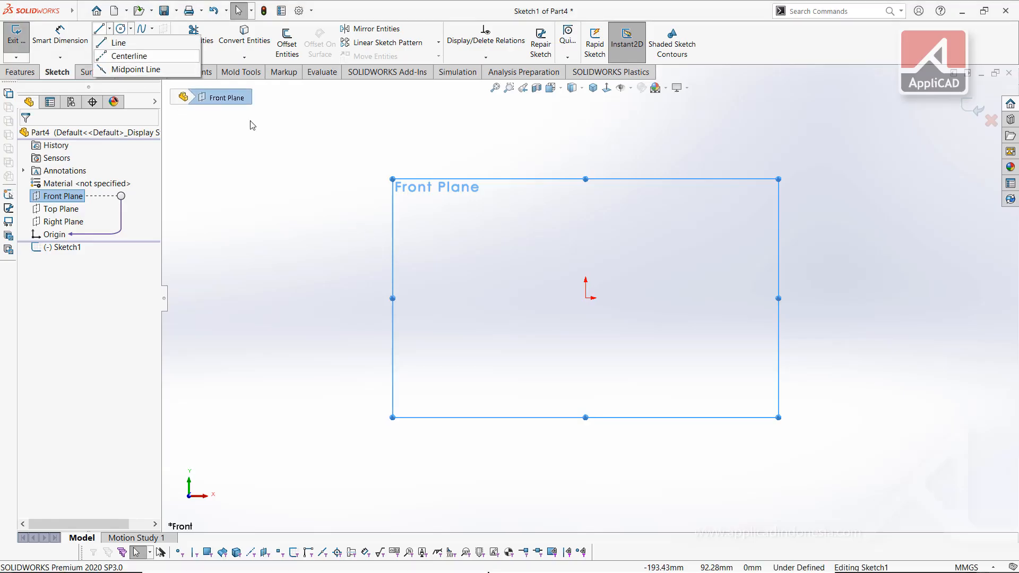
click(125, 55)
click(585, 298)
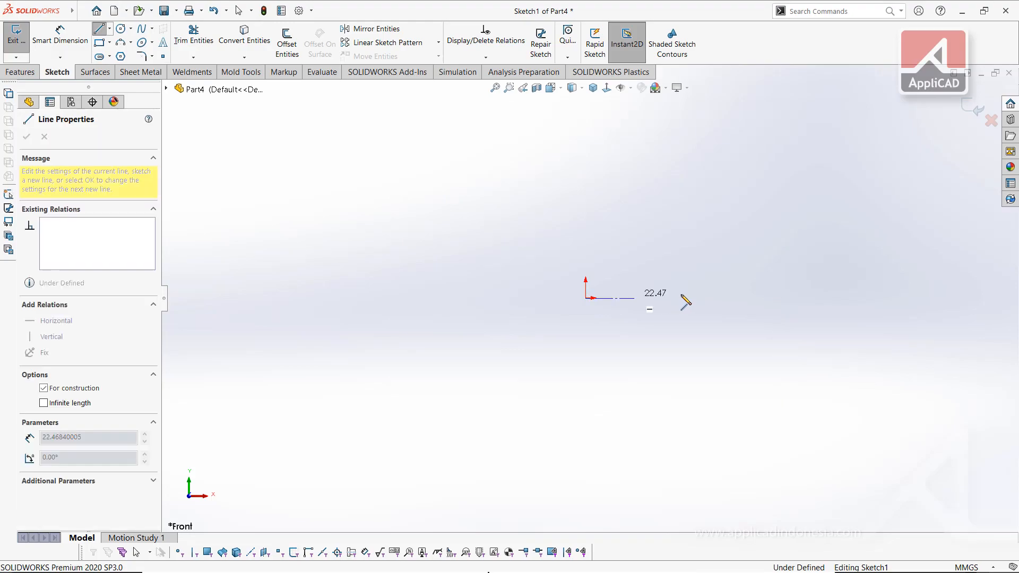
click(708, 299)
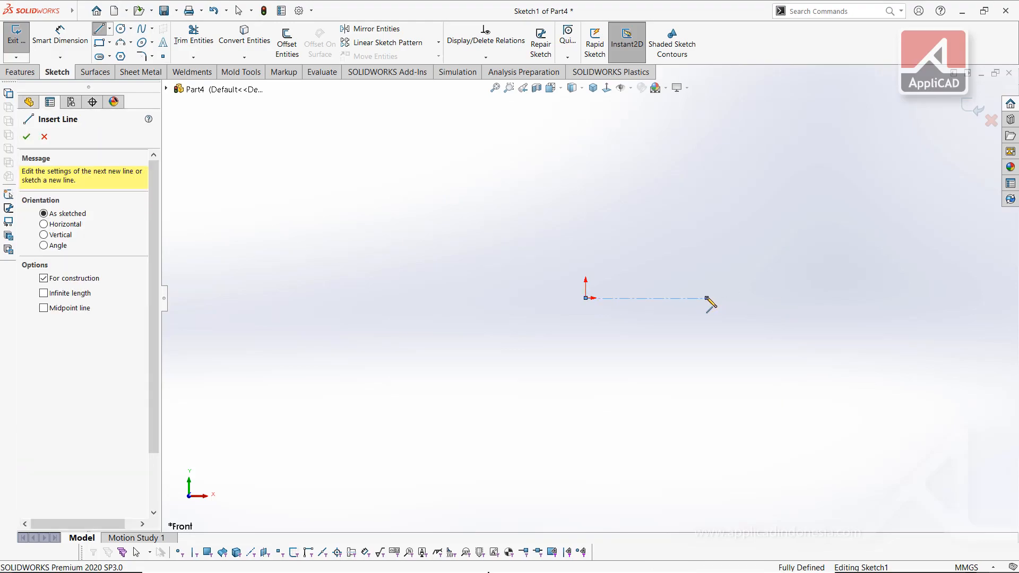
key(Escape)
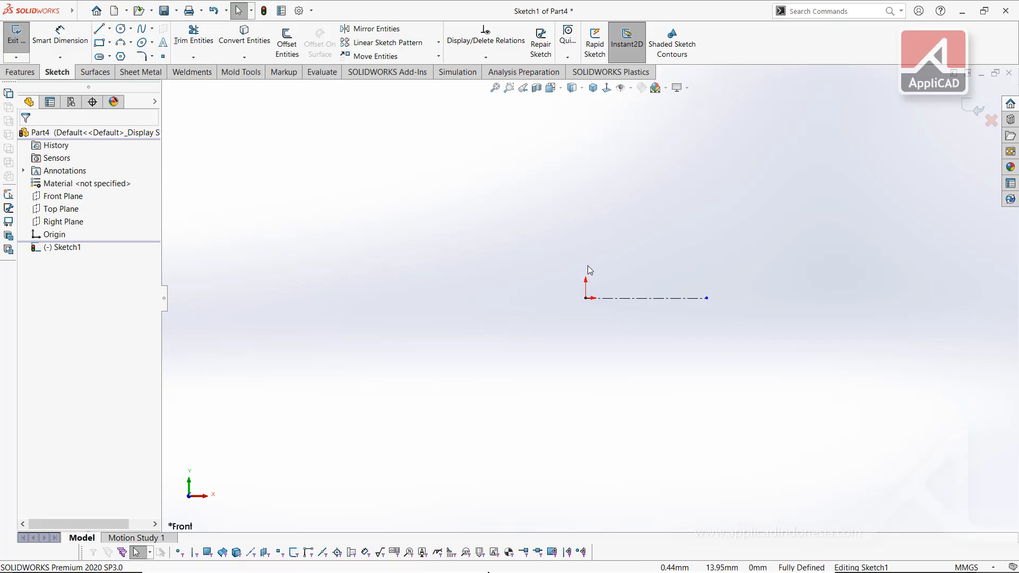
Step: Sketch a closed half-section profile above the centerline, with three steps rising towards the vertical edge above the origin
click(99, 29)
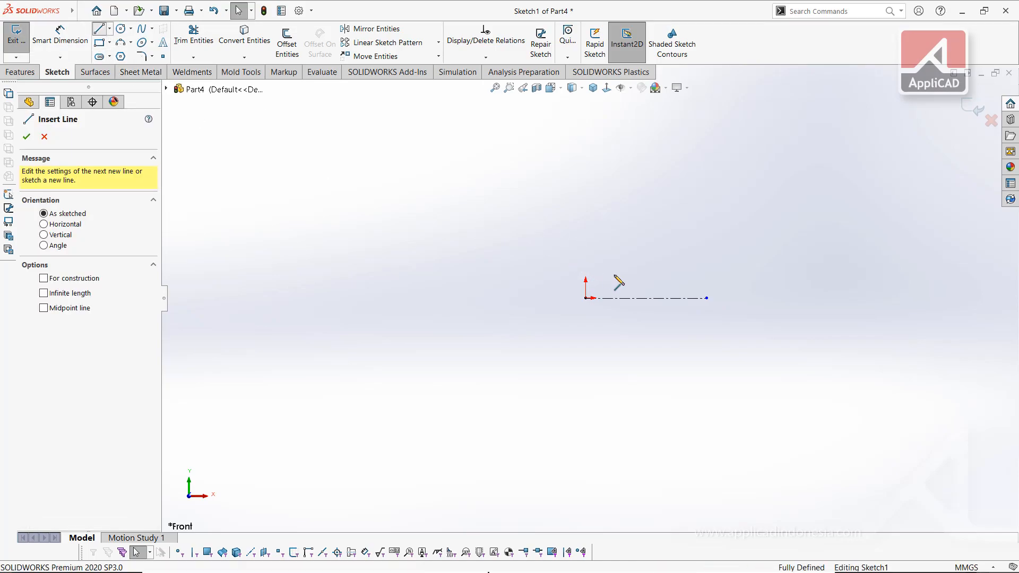
click(586, 267)
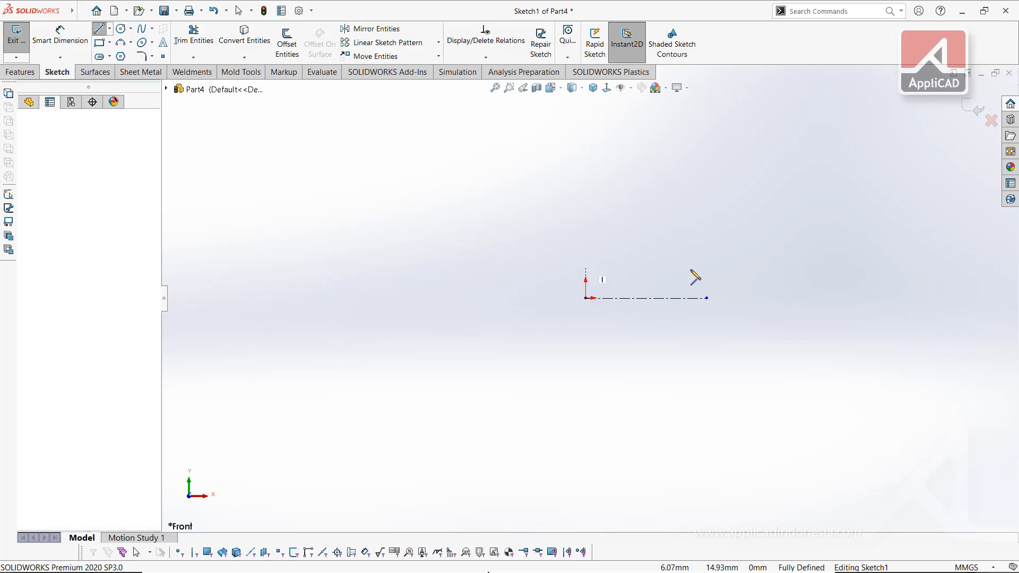
click(706, 266)
click(706, 241)
click(680, 240)
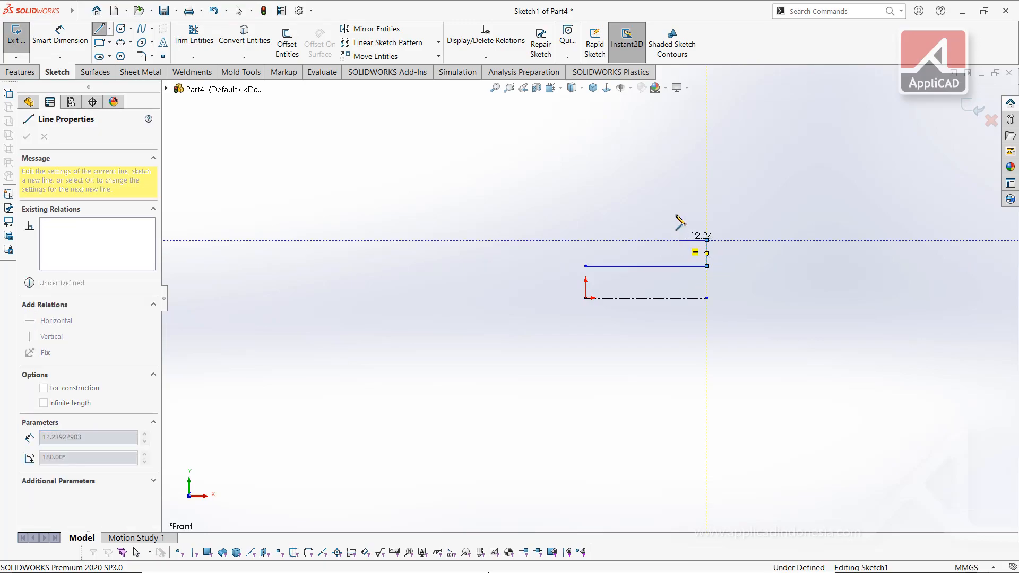
click(680, 178)
click(640, 178)
click(641, 113)
click(585, 113)
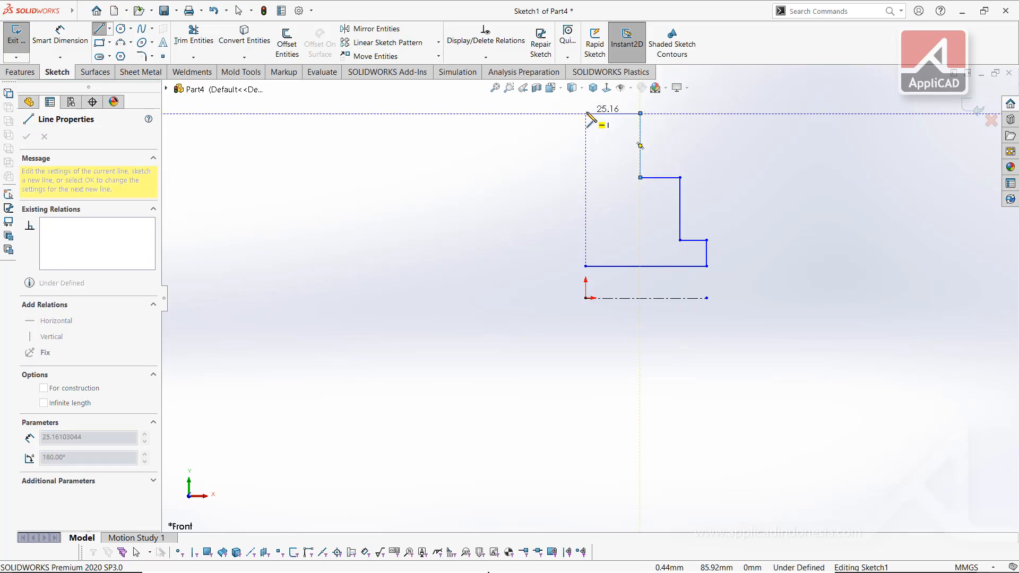
click(586, 266)
key(Escape)
Step: Compare the profile with the drawing and make its long vertical edge coincident with the origin
key(alt+Tab)
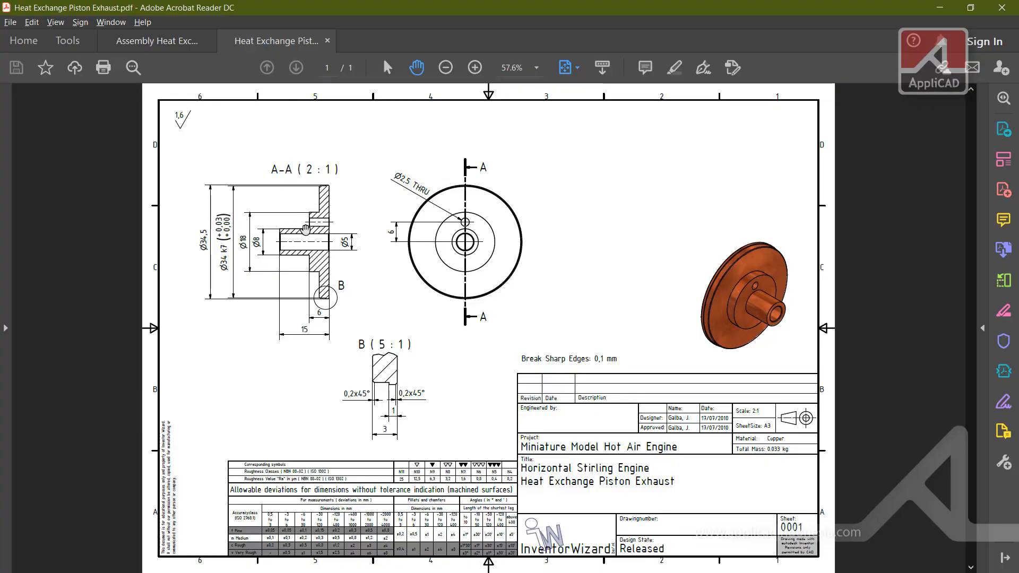
key(alt+Tab)
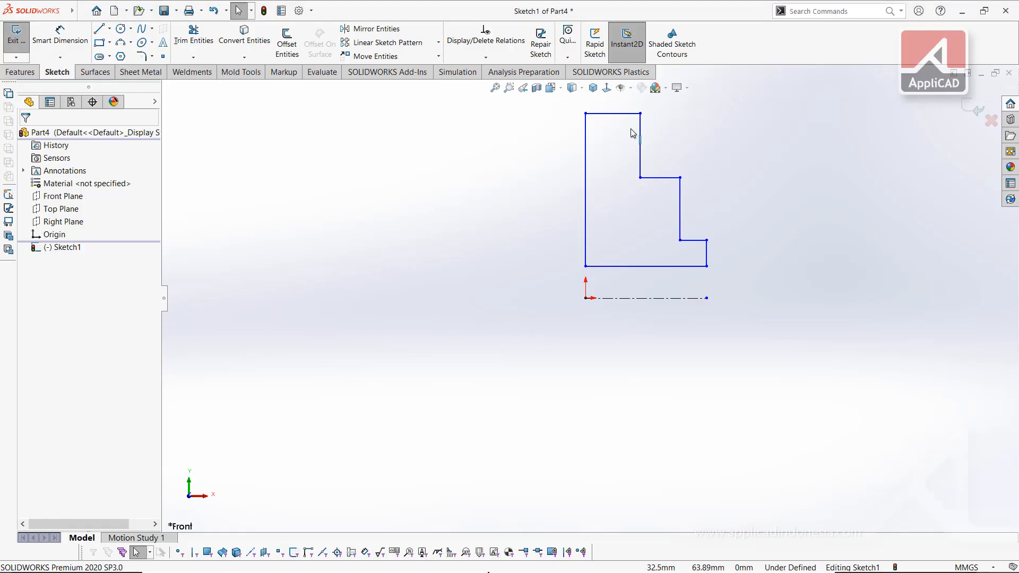
right_drag(533, 281, 500, 144)
key(Escape)
click(585, 234)
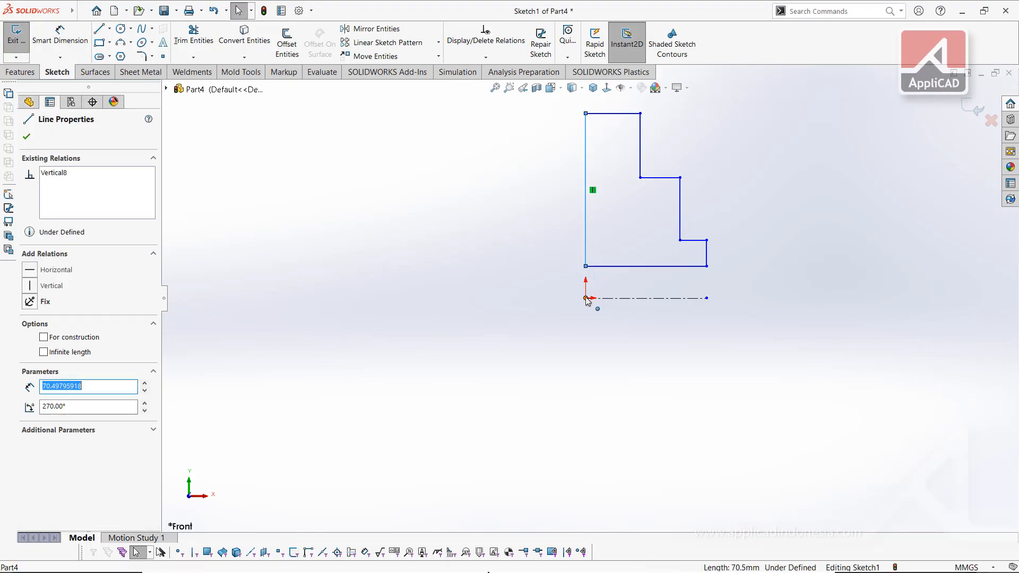
ctrl+click(585, 298)
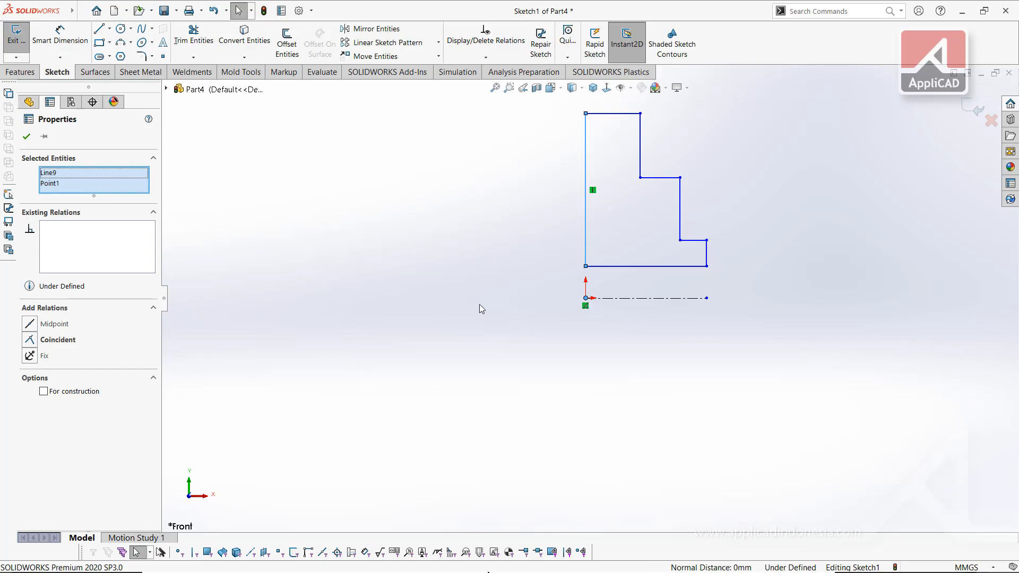
click(29, 340)
click(680, 276)
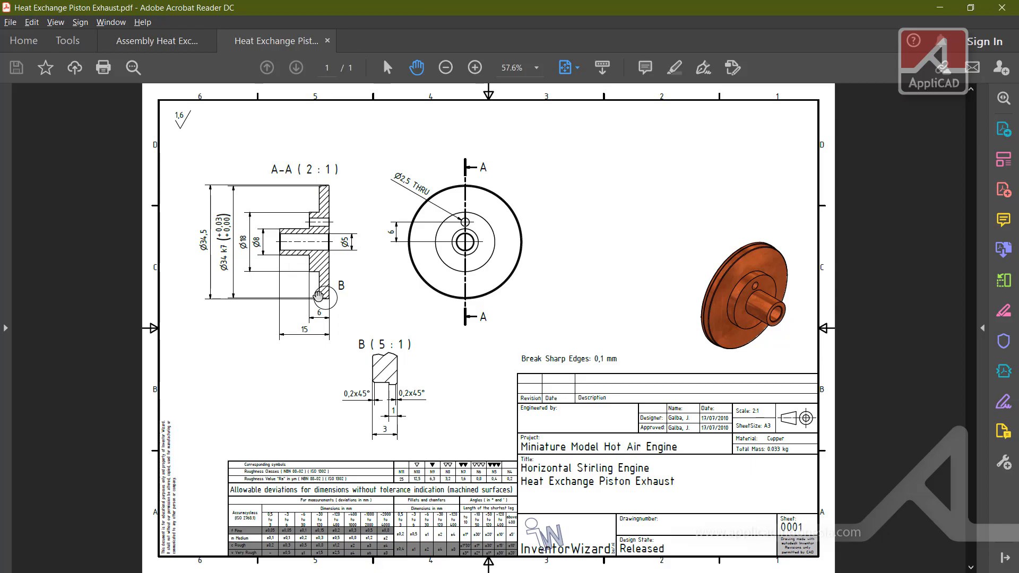
Step: Check the rim detail in the drawing, delete the profile's uppermost edge and close the outline with an extra small step
ctrl+scroll(318, 296, up, 1)
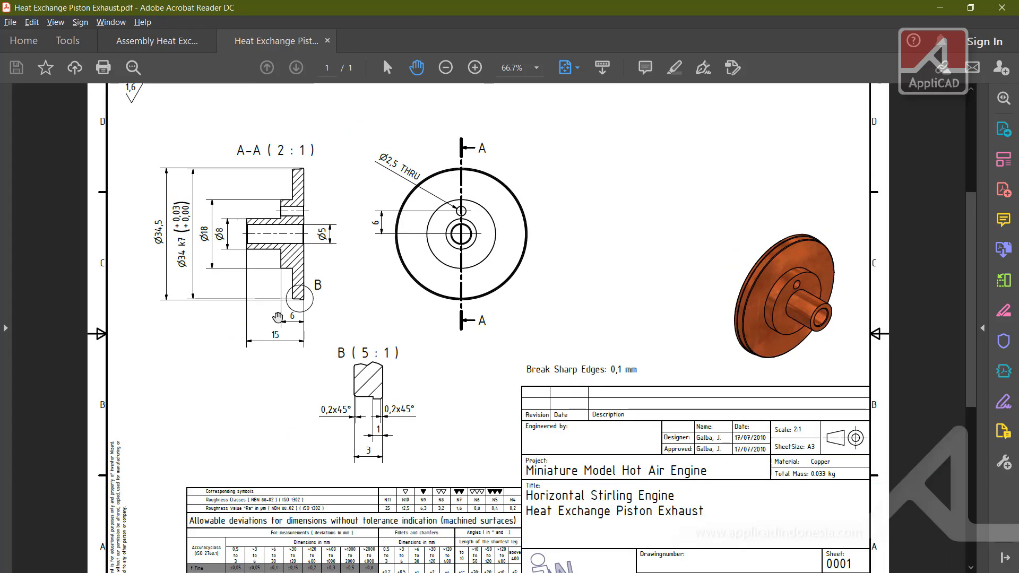
key(alt+Tab)
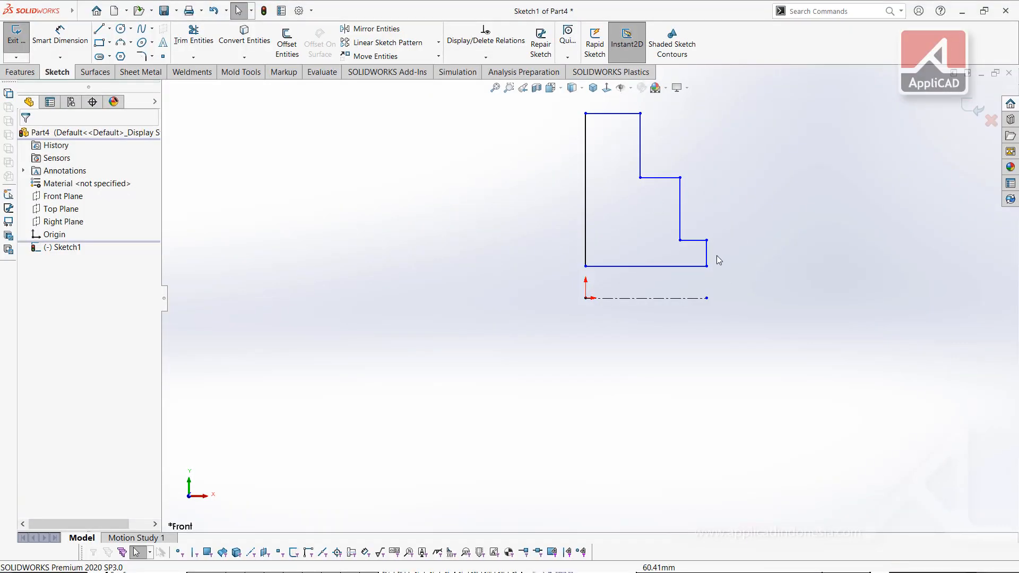
click(605, 114)
key(Delete)
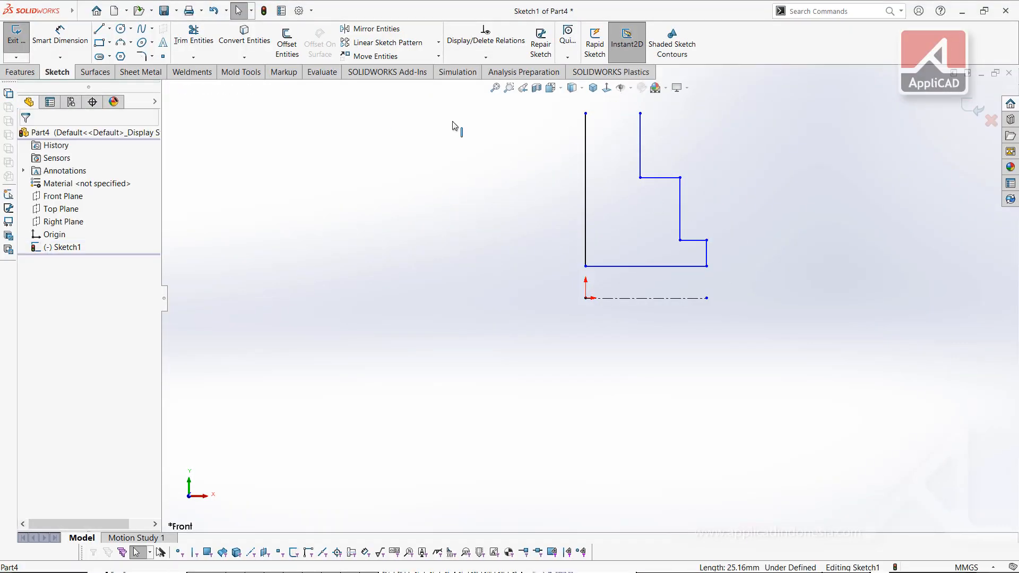
click(98, 30)
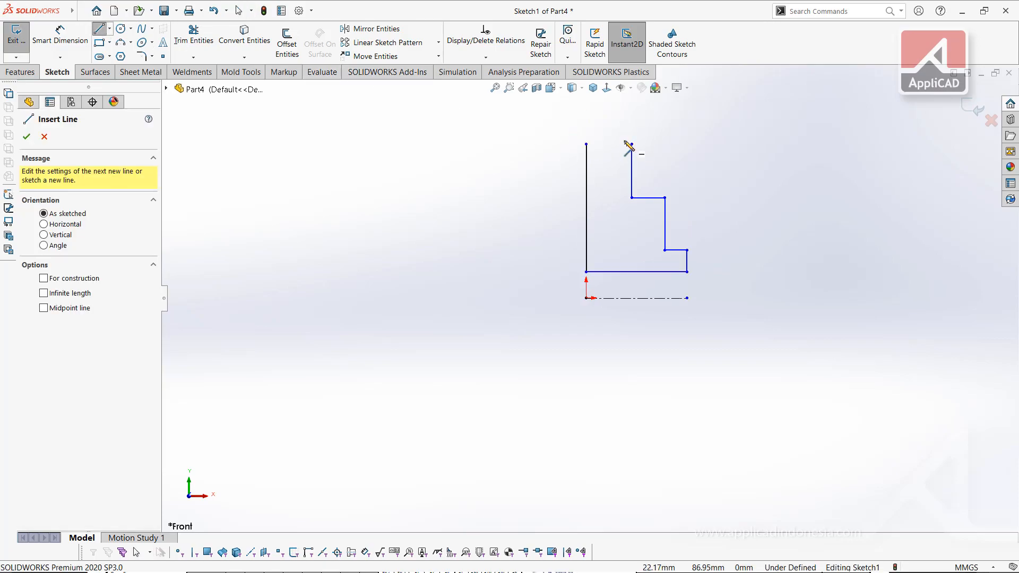
click(632, 145)
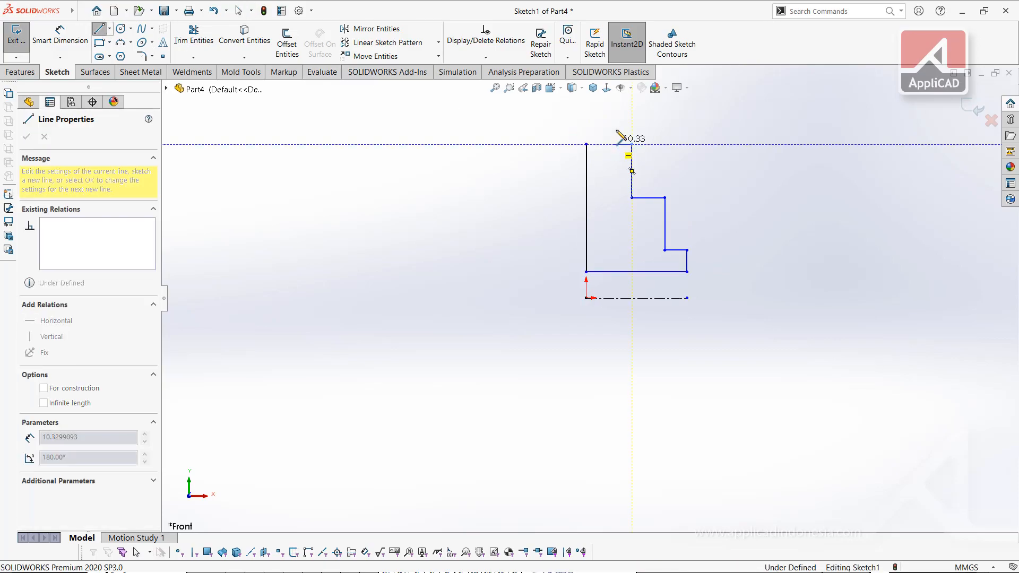
click(613, 122)
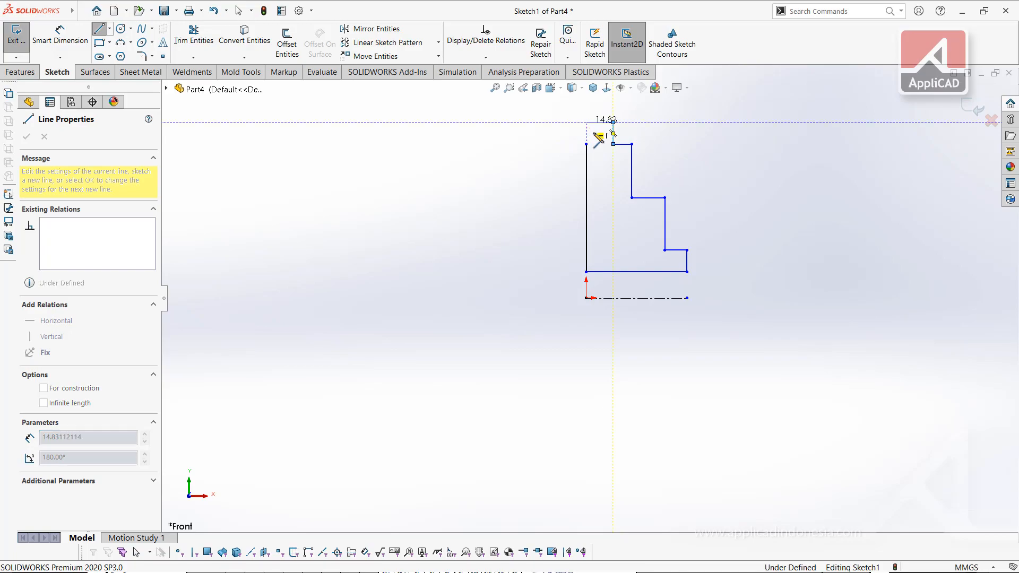
double_click(585, 122)
key(Escape)
click(587, 124)
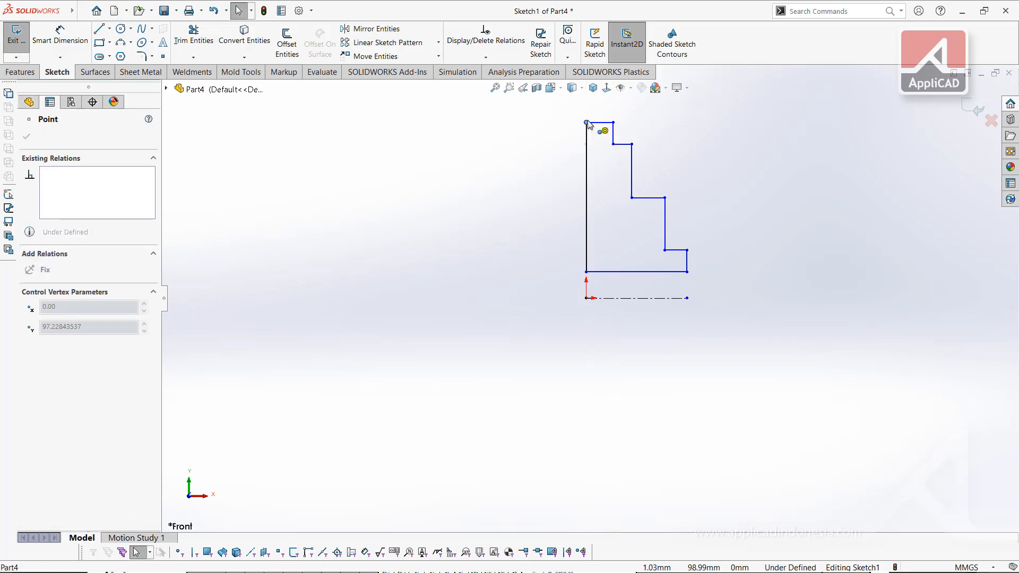
click(544, 154)
Step: Consult the drawing and dimension the bore edge across the centerline as a 5 mm diameter
key(alt+Tab)
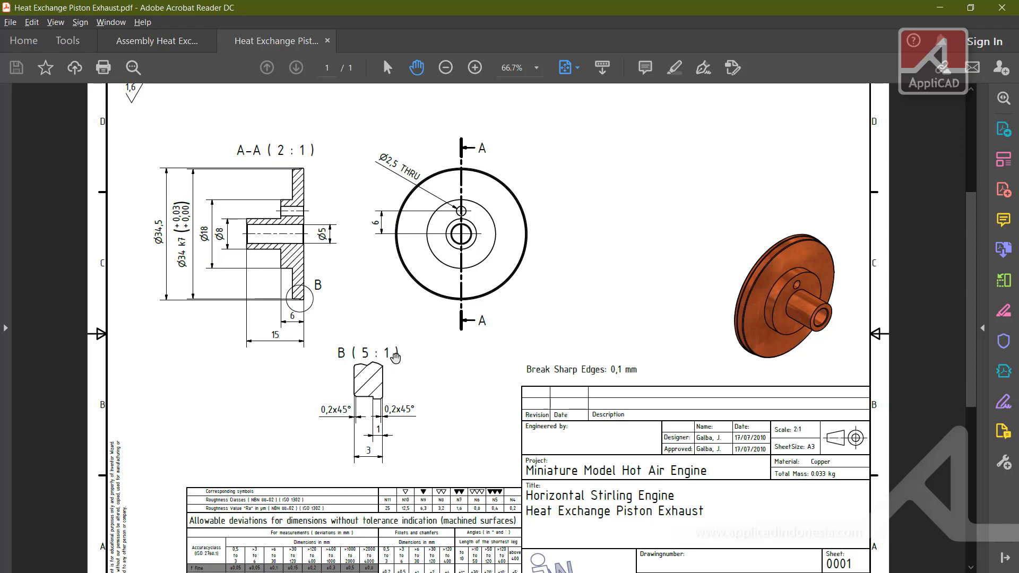
key(alt+Tab)
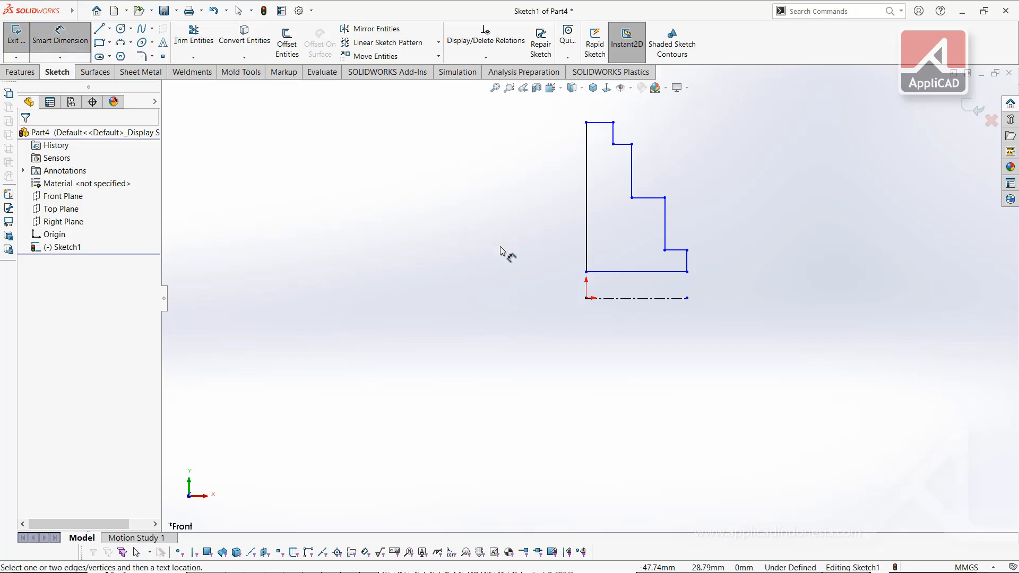
key(alt+Tab)
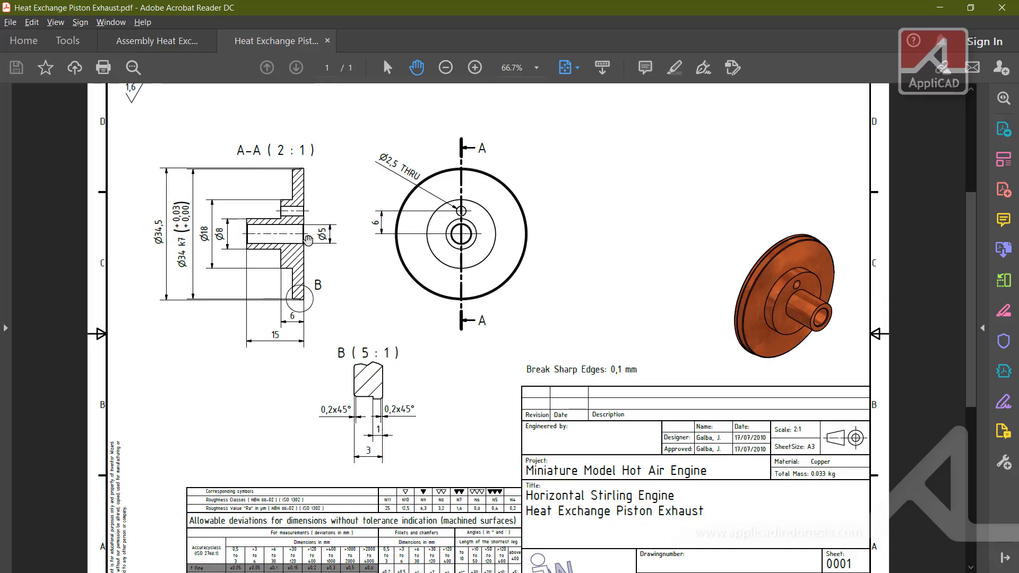
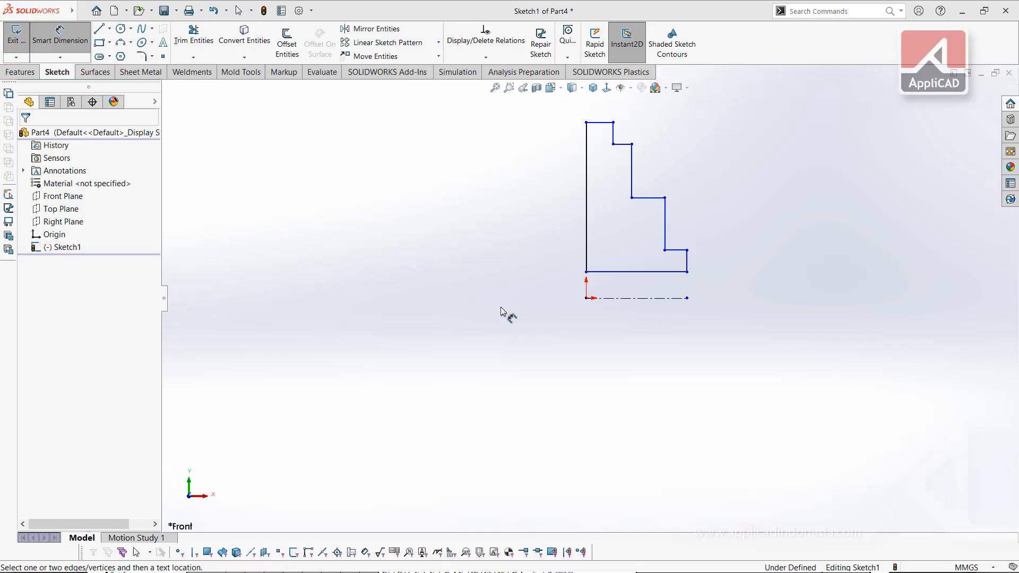
click(671, 298)
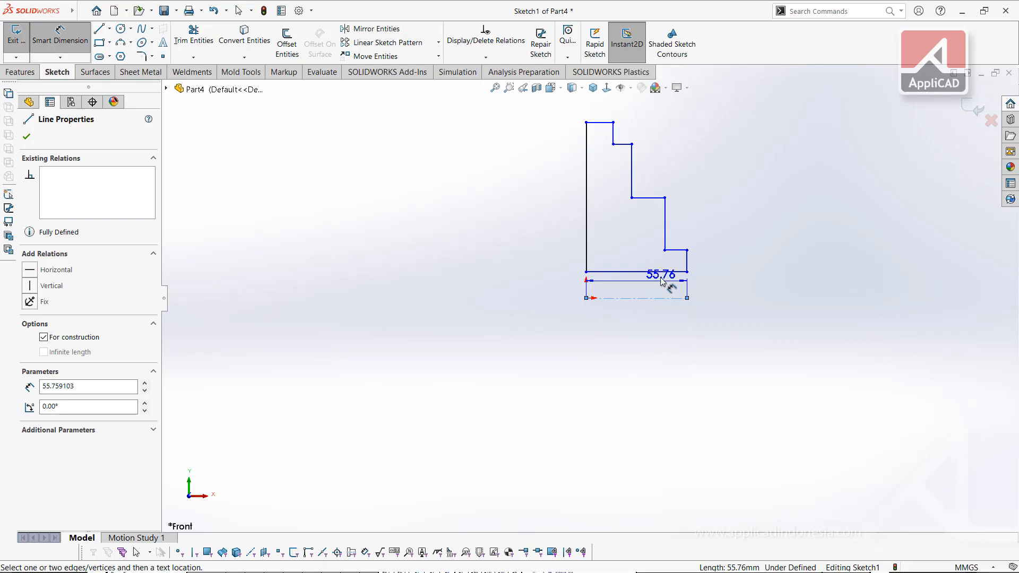
click(660, 273)
click(681, 298)
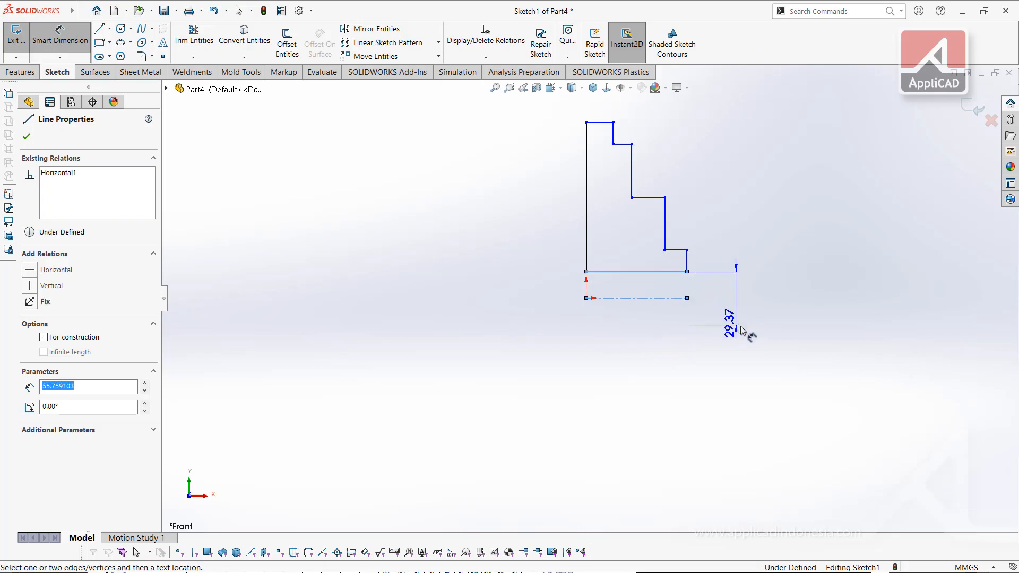
click(751, 344)
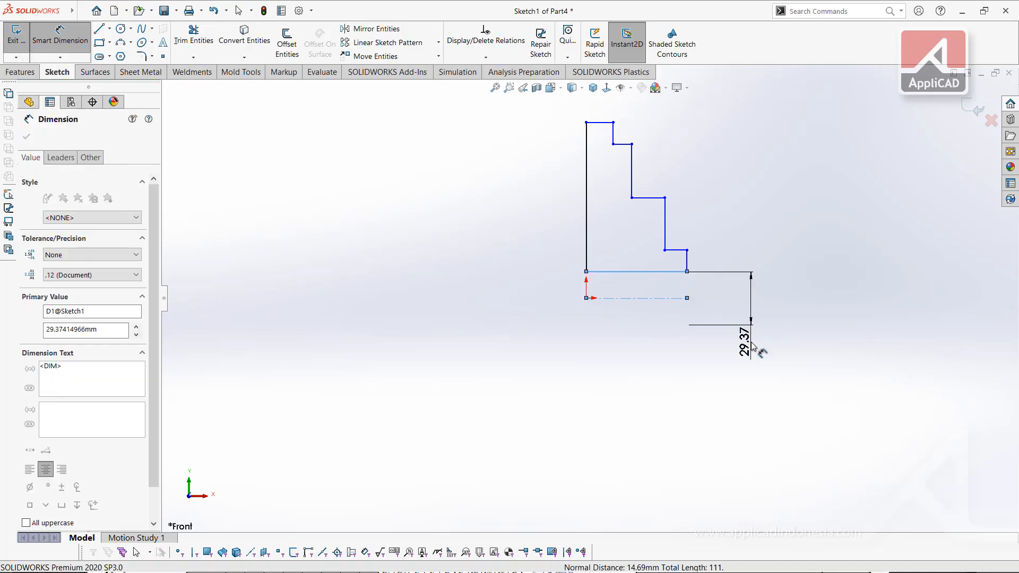
text(5)
key(Return)
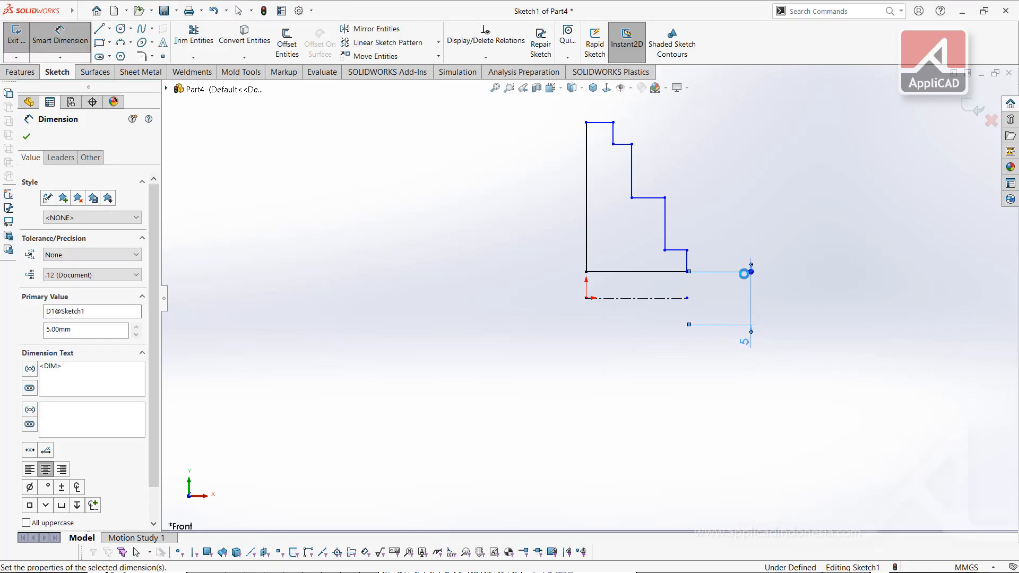
Step: Dimension the lowest outer step across the centerline as an 8 mm diameter
click(678, 251)
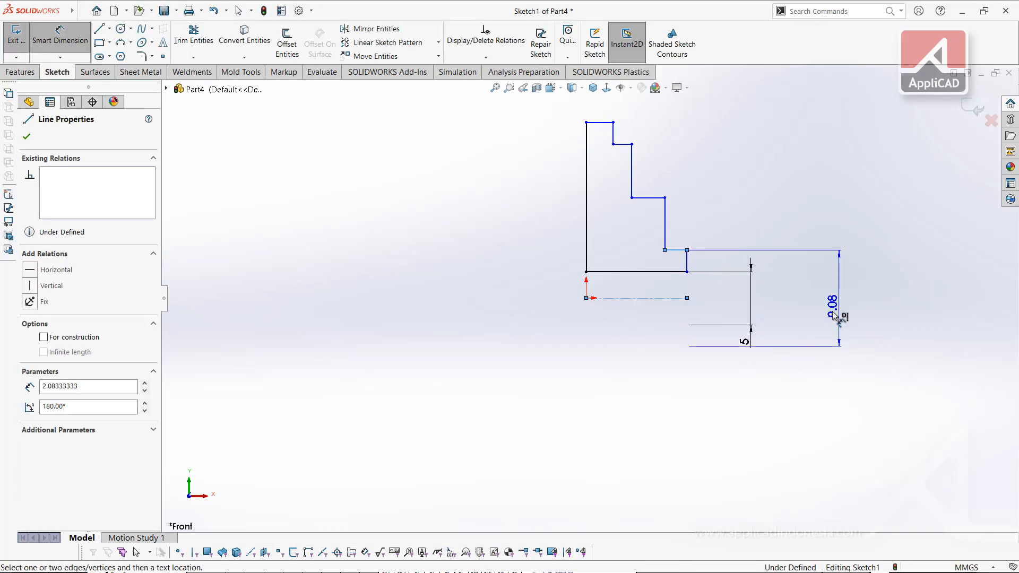
click(826, 318)
text(8.00mm)
key(Return)
Step: Dimension the next two outer steps across the centerline as 18 mm and 34 mm diameters
click(658, 198)
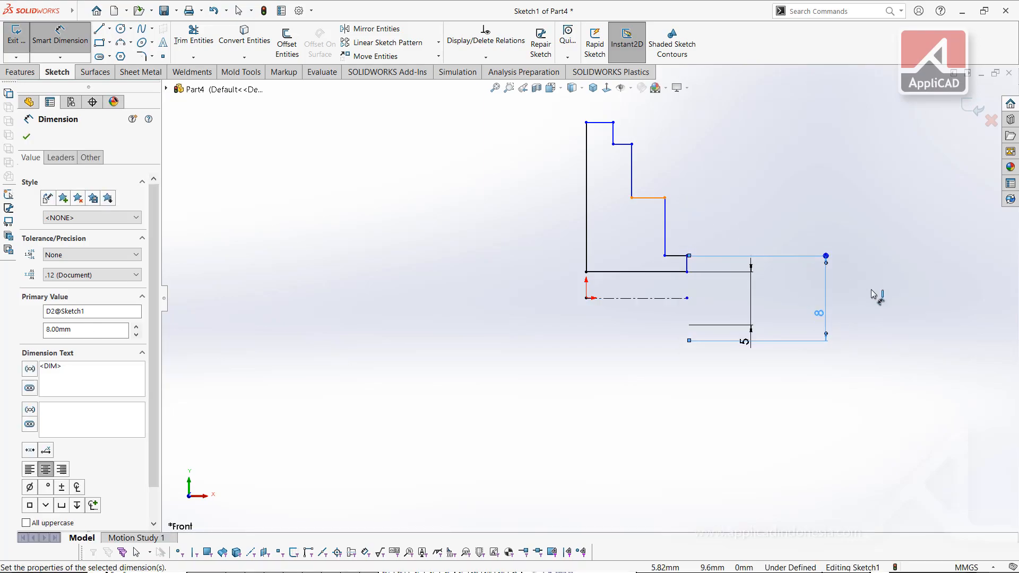
click(878, 310)
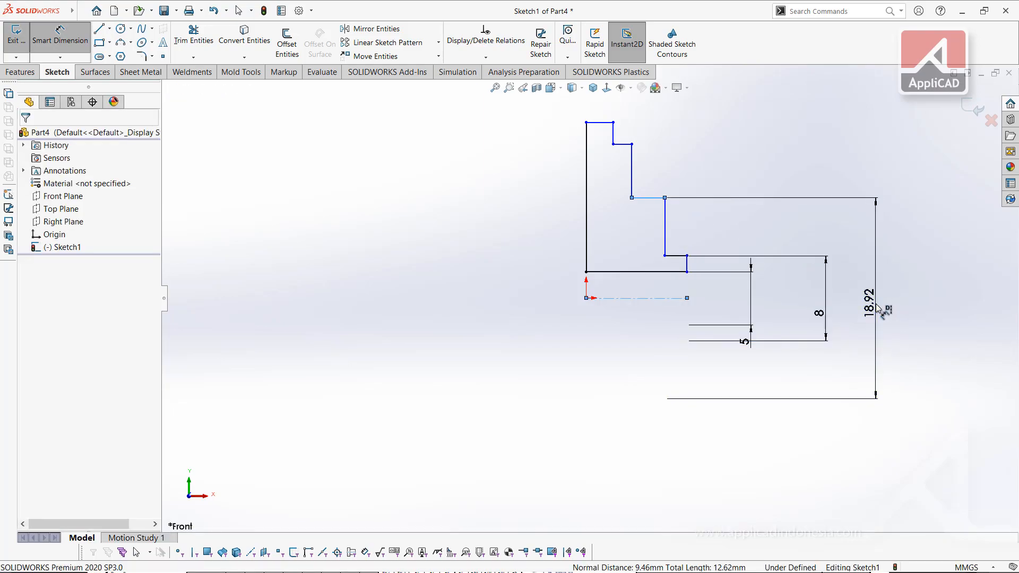
text(18)
key(Return)
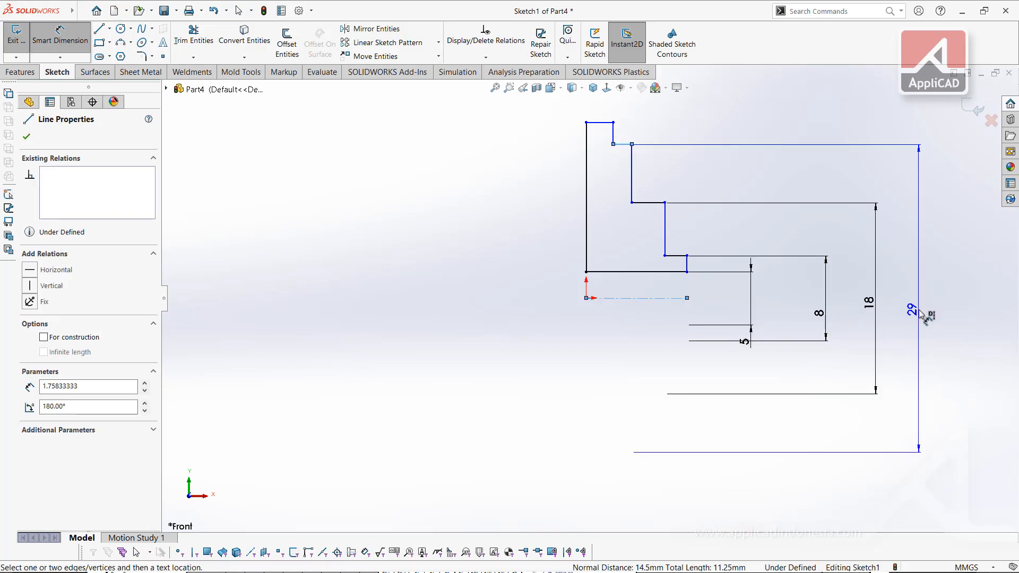
click(919, 310)
key(Return)
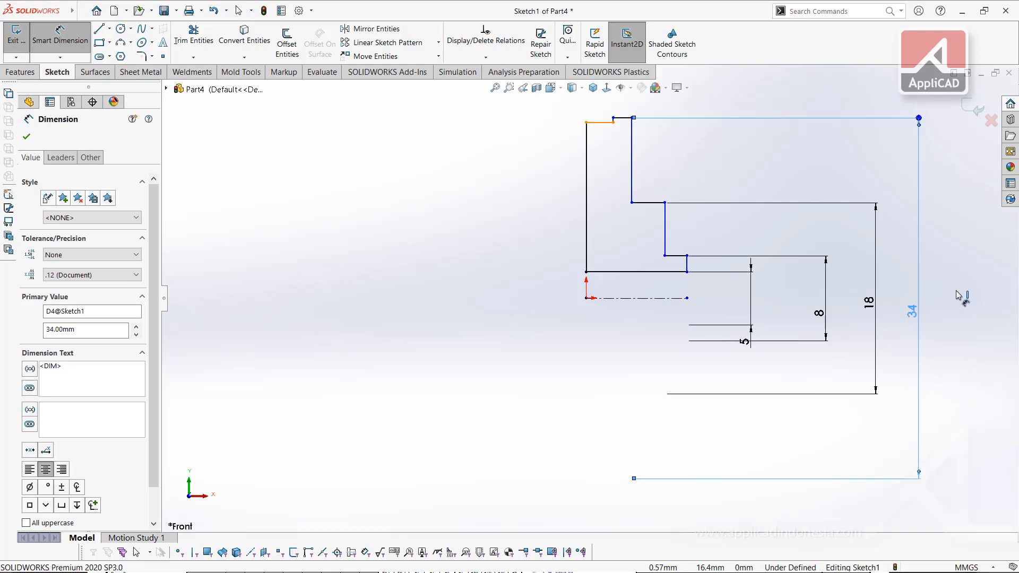
Step: Dimension the outermost rim edge across the centerline as a 34.5 mm diameter
click(966, 317)
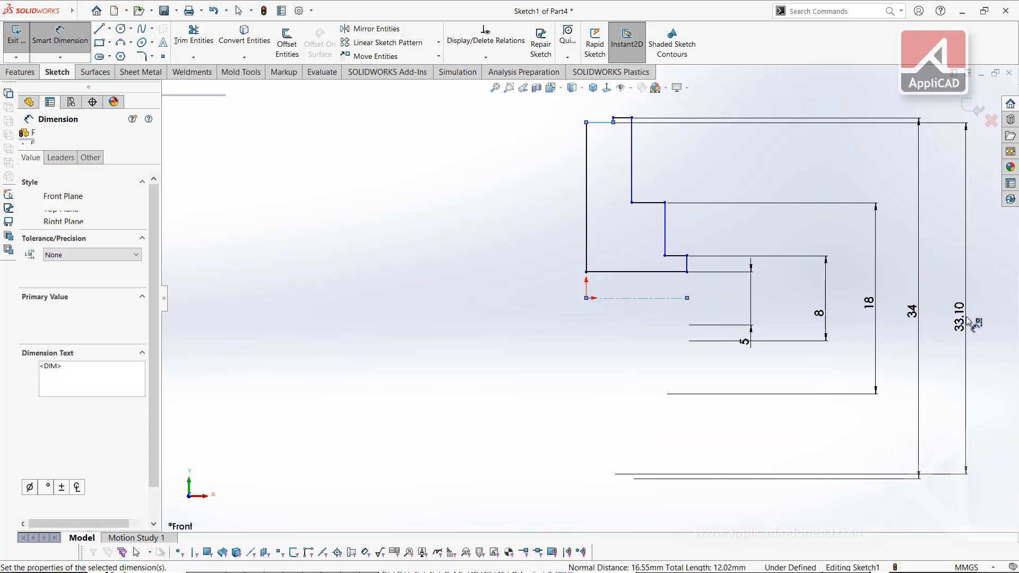
text(34.5)
key(Return)
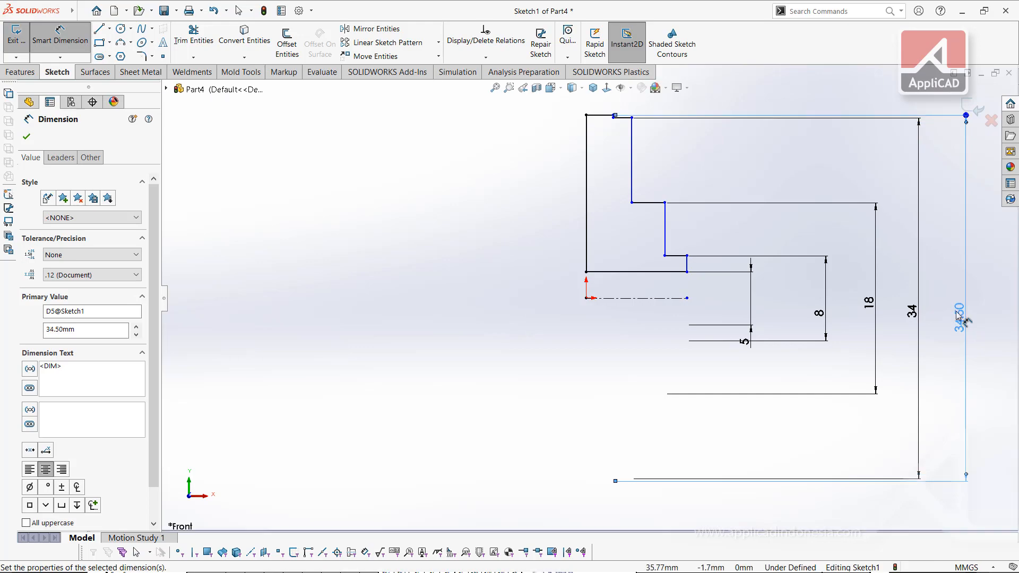
click(802, 231)
key(Escape)
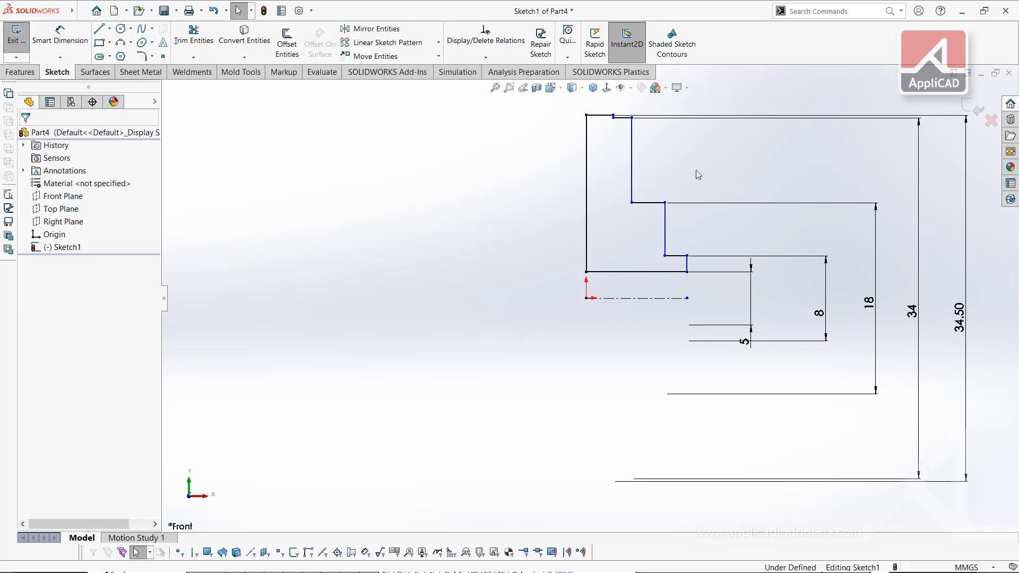
Step: Consult the drawing and dimension the raised rim's width as 1 mm and the flange's thickness as 3 mm
key(alt+Tab)
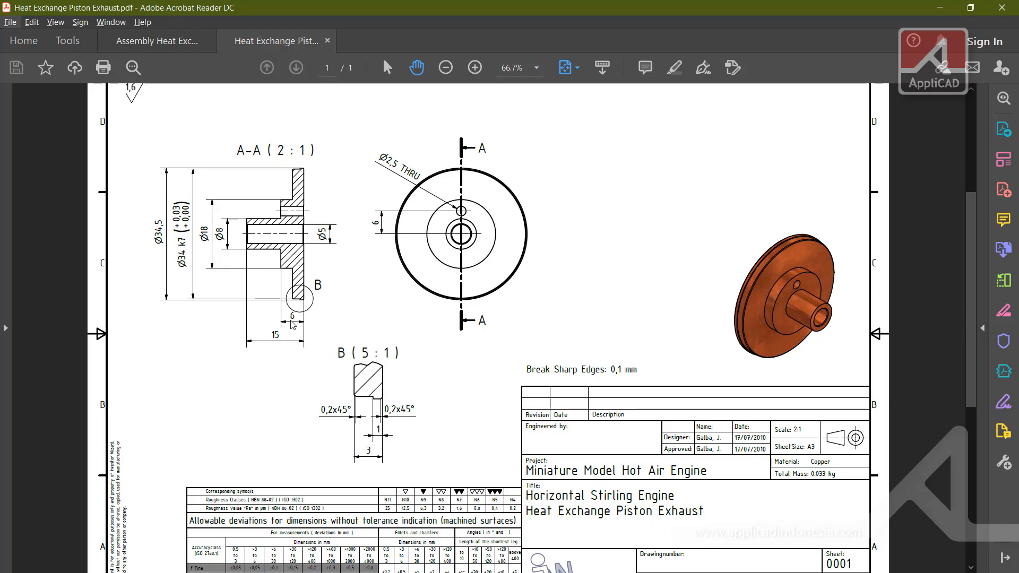
key(alt+Tab)
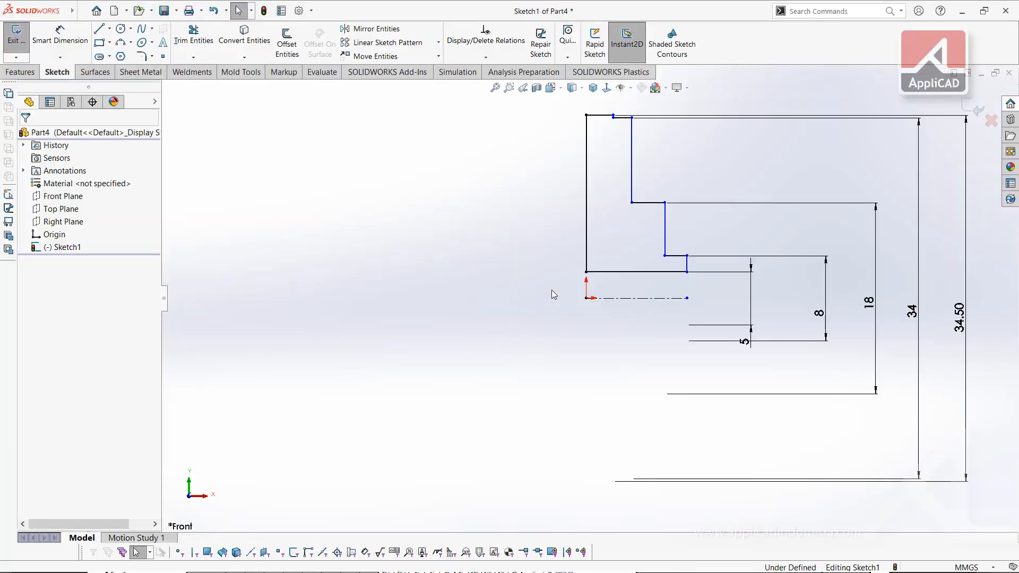
click(599, 116)
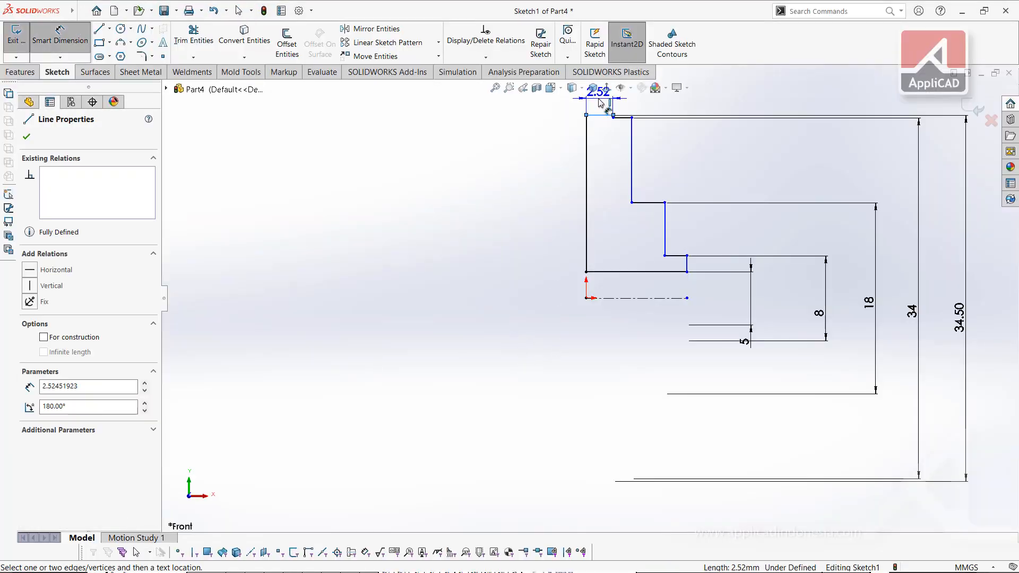
click(598, 102)
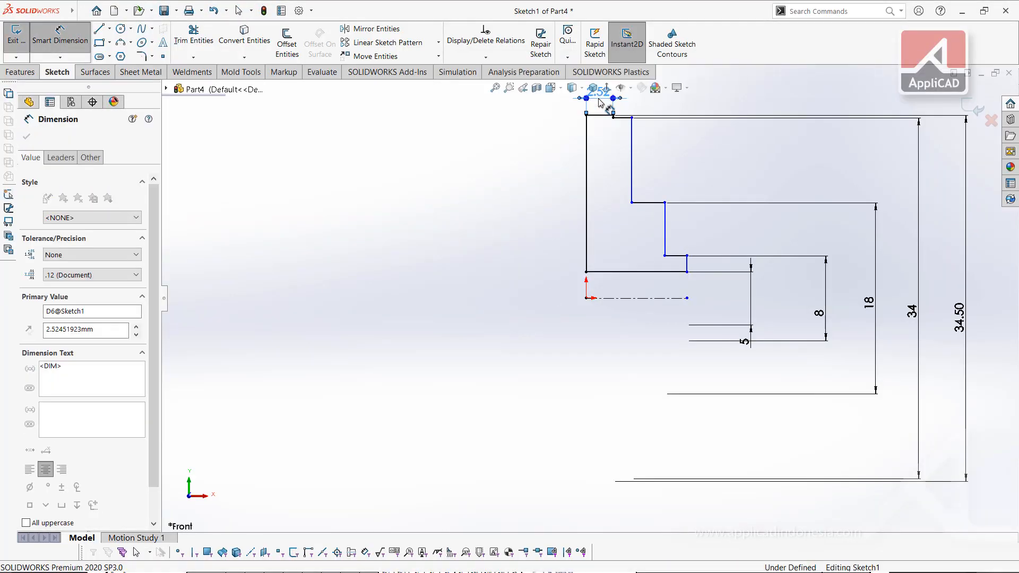
key(Return)
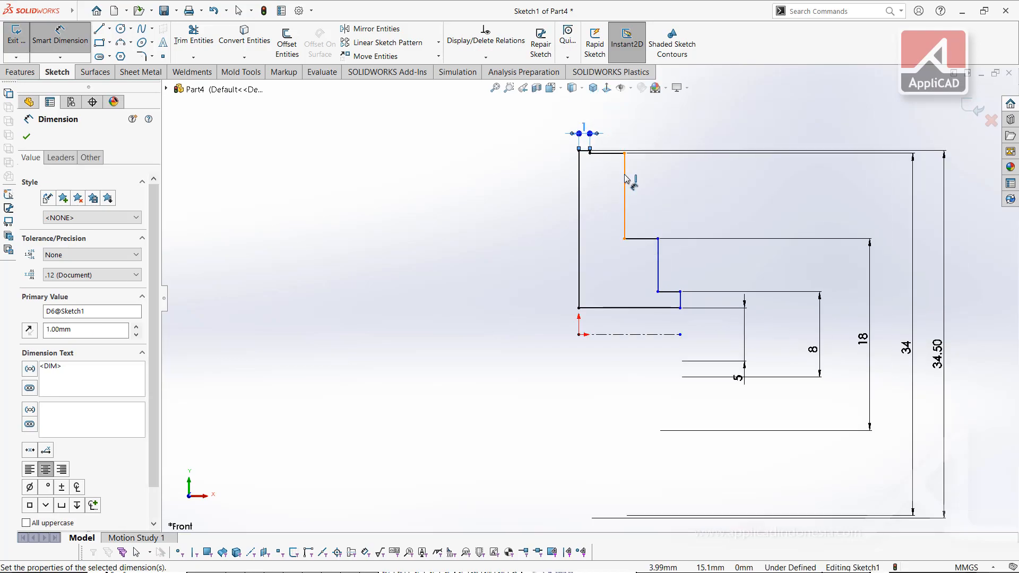
click(593, 177)
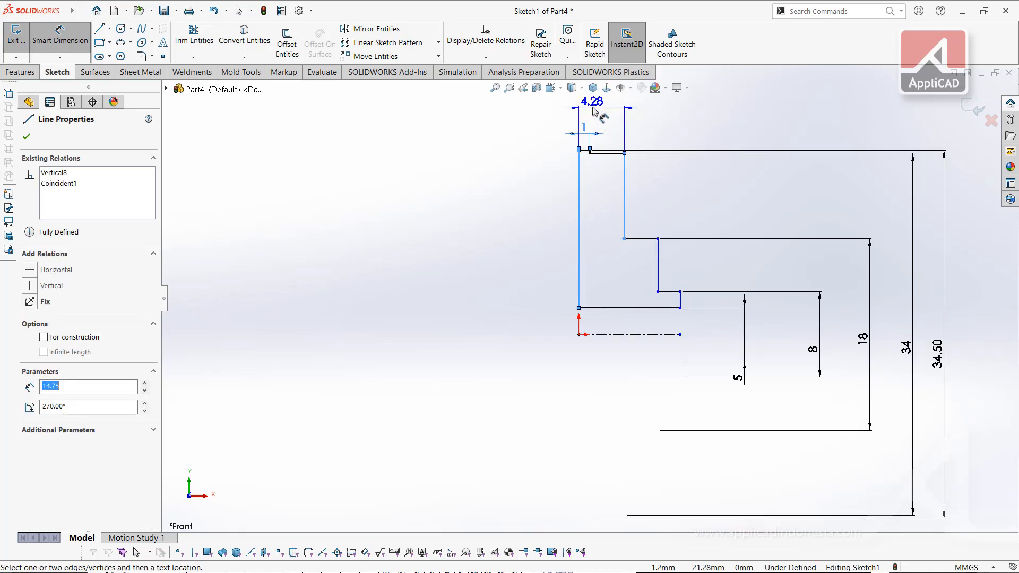
click(593, 110)
key(Return)
Step: Dimension the distance from the flange's back edge to the 18 mm step's end face as 6 mm
click(658, 269)
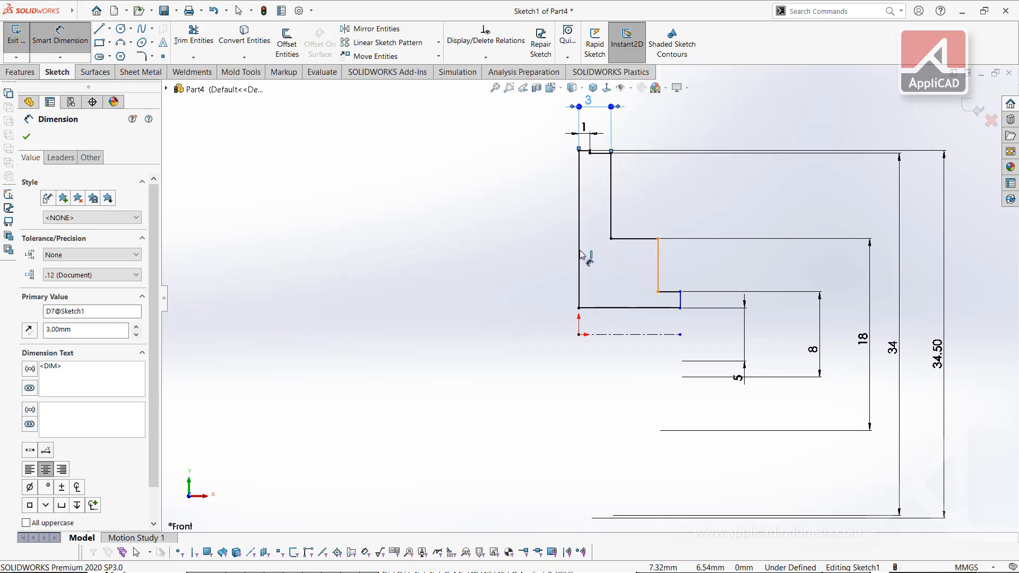
click(583, 254)
scroll(591, 298, up, 3)
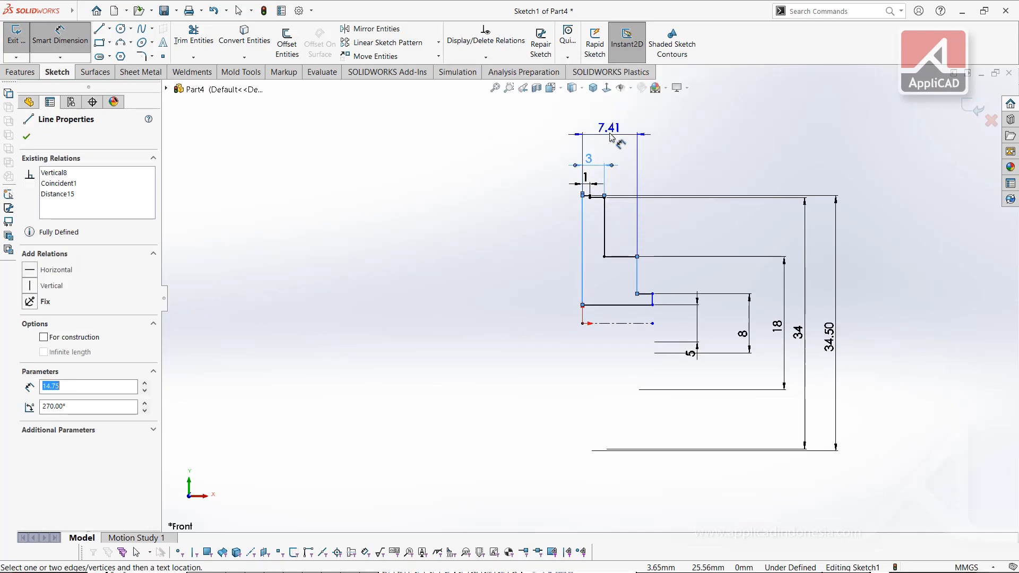
click(610, 137)
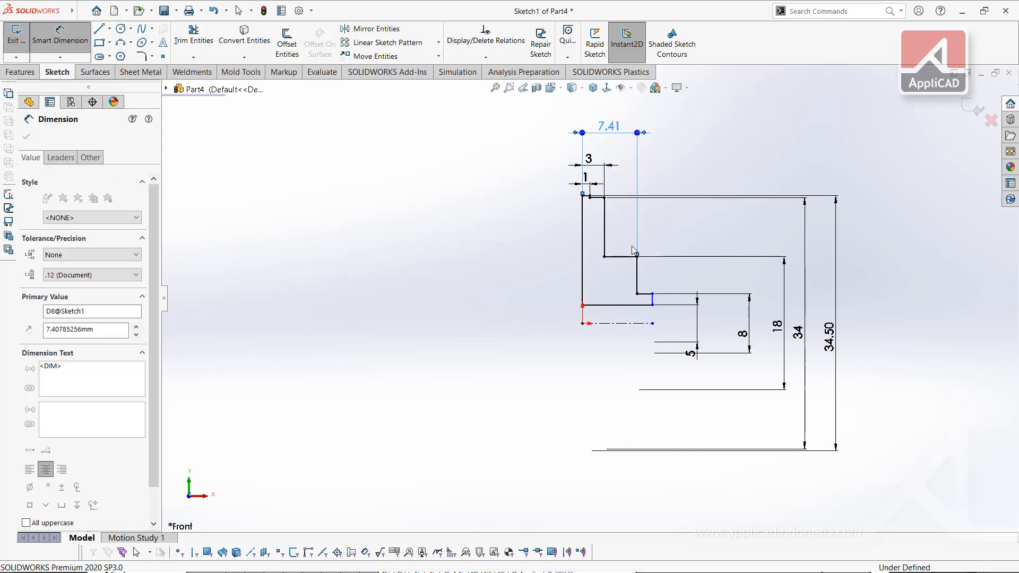
key(Return)
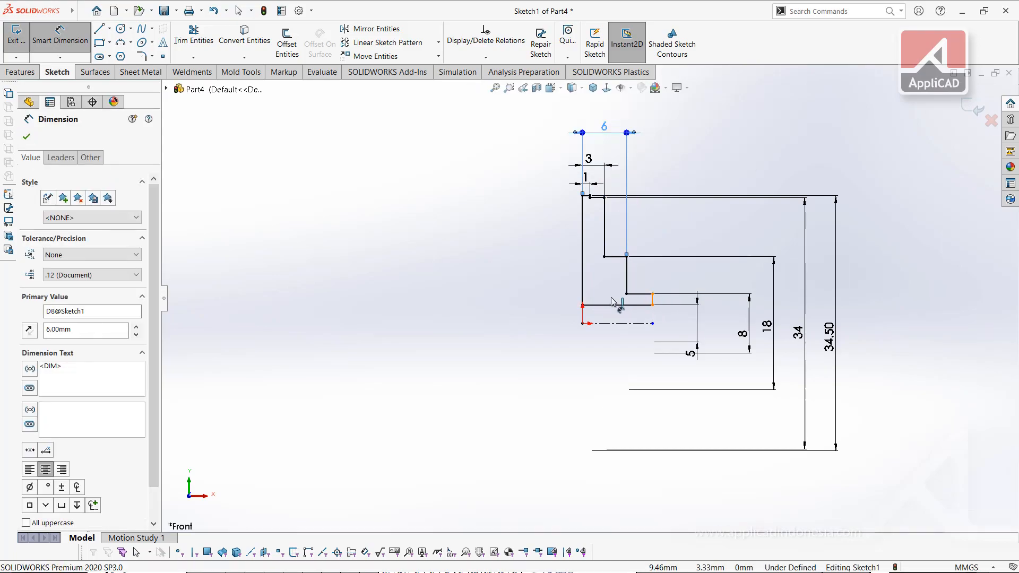
Step: Check the overall length in the drawing and dimension the profile from back edge to hub end as 15 mm
click(583, 298)
click(584, 288)
click(608, 104)
key(alt+Tab)
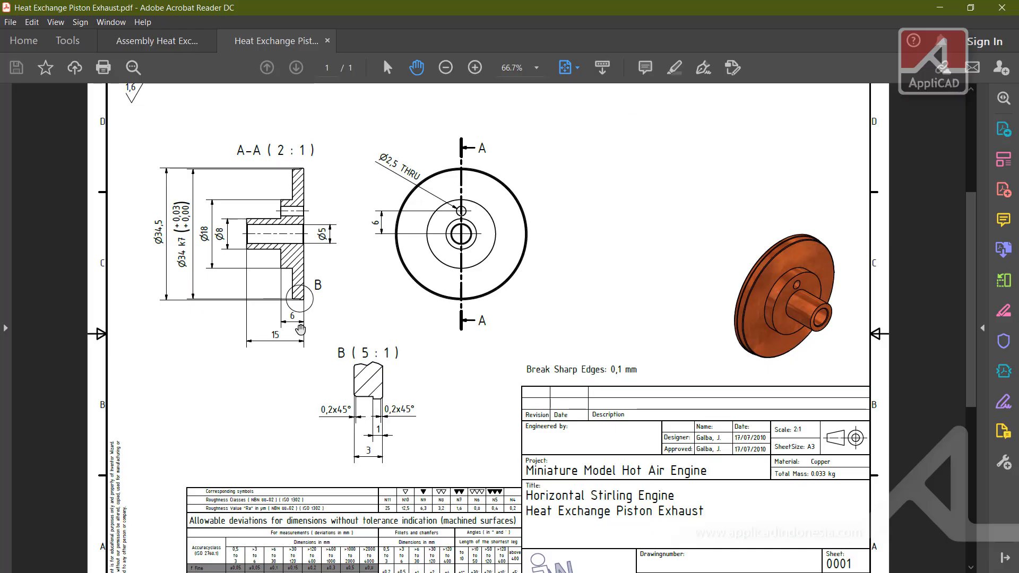
key(alt+Tab)
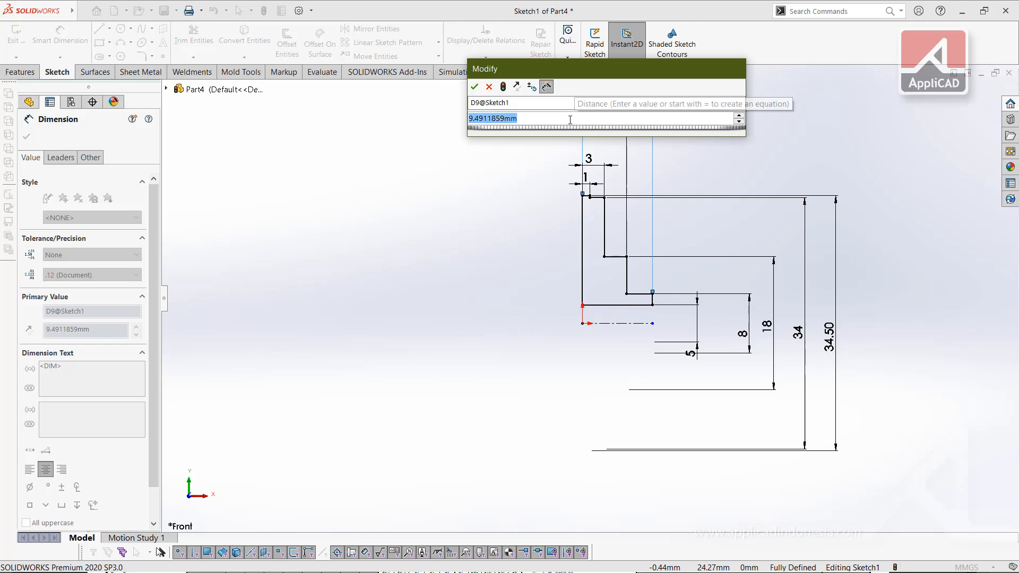
text(15)
key(Return)
scroll(589, 181, up, 2)
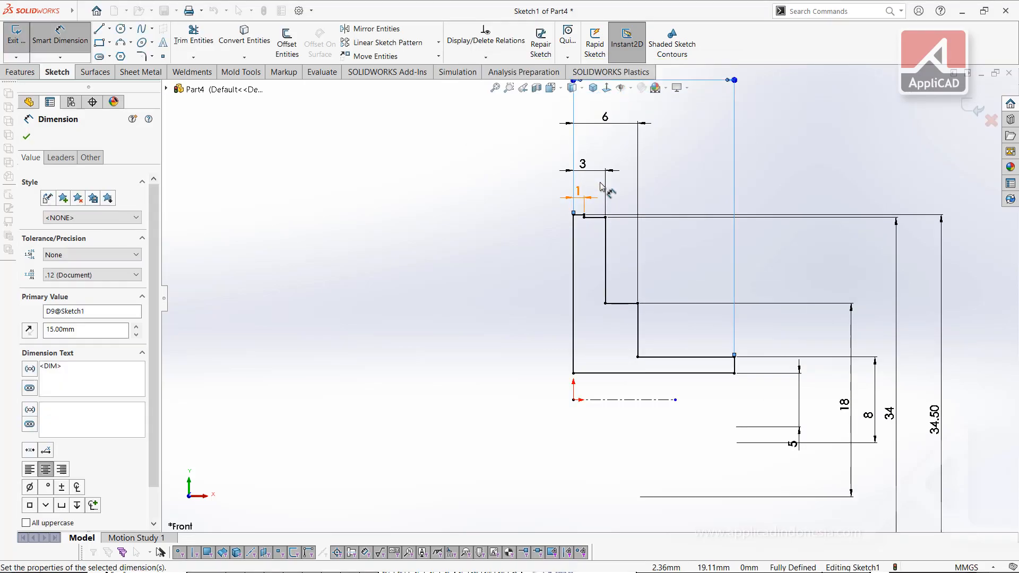
key(Escape)
Step: Reposition the 1 mm rim width dimension farther above the profile so it is easier to read
scroll(597, 195, up, 3)
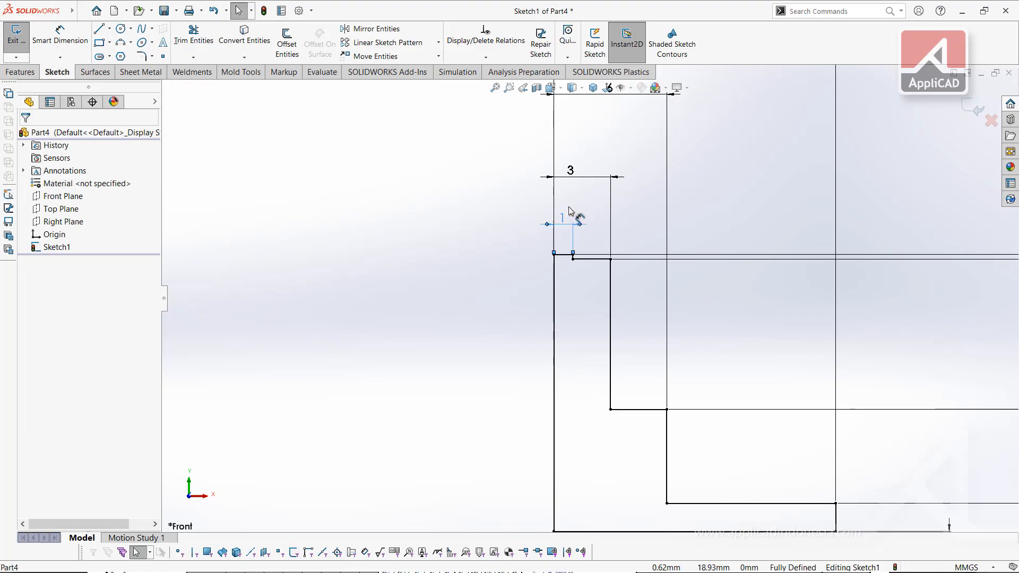
drag(570, 205, 569, 202)
click(428, 223)
key(f)
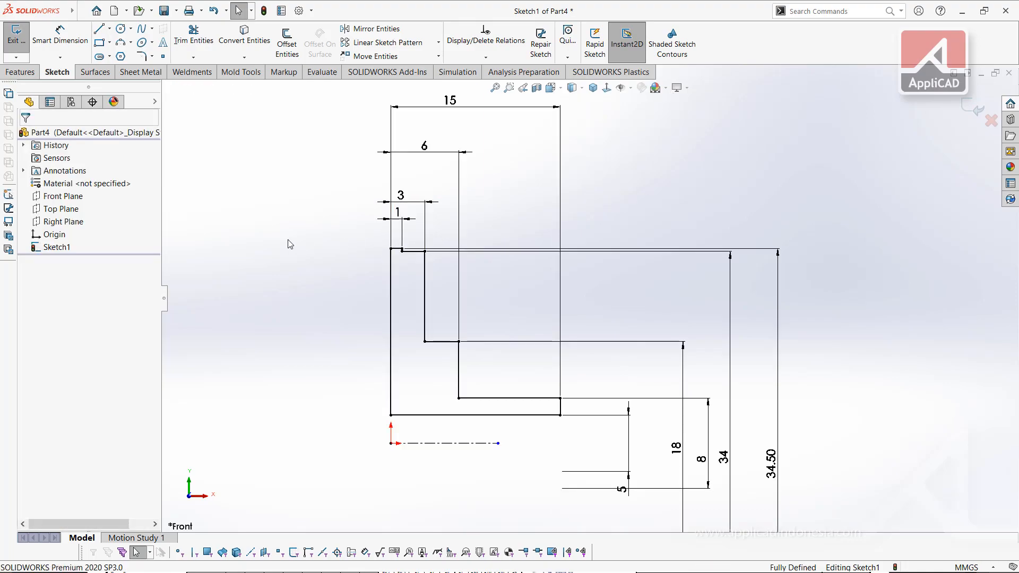
Step: Chamfer the two outer corners of the flange rim with an equal distance of 0.2 mm, following the drawing's detail B
key(alt+Tab)
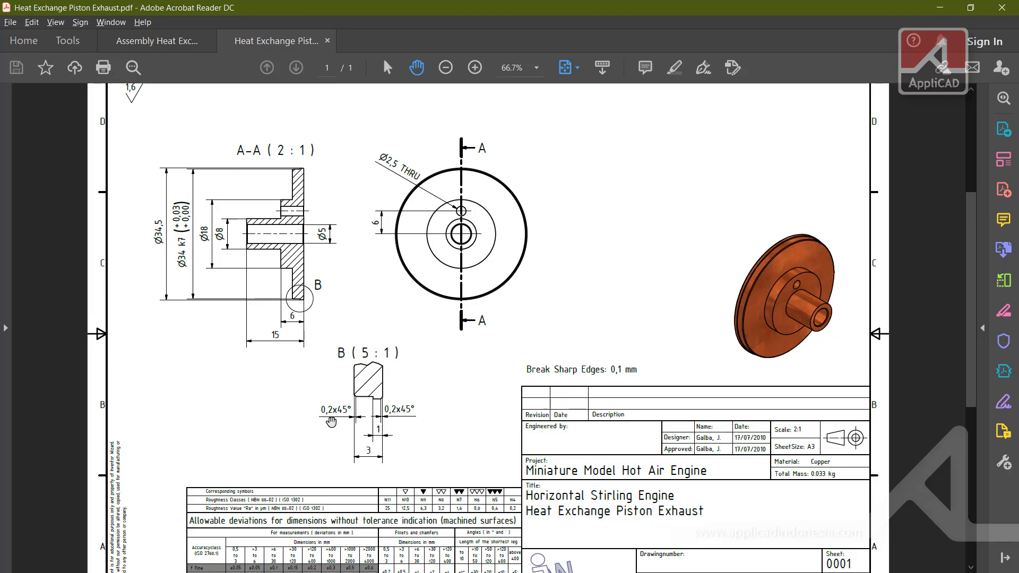
key(alt+Tab)
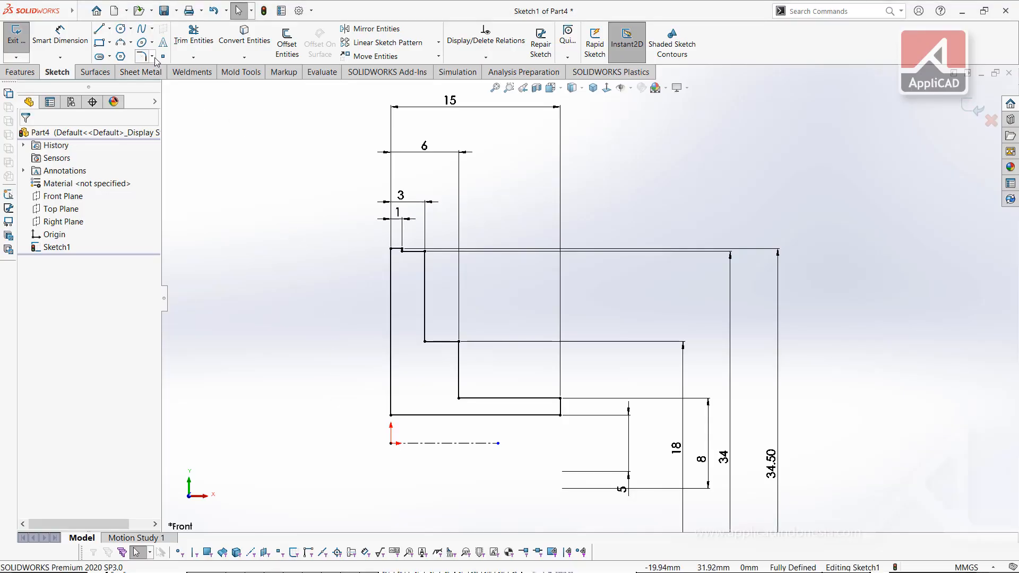
click(152, 57)
click(170, 84)
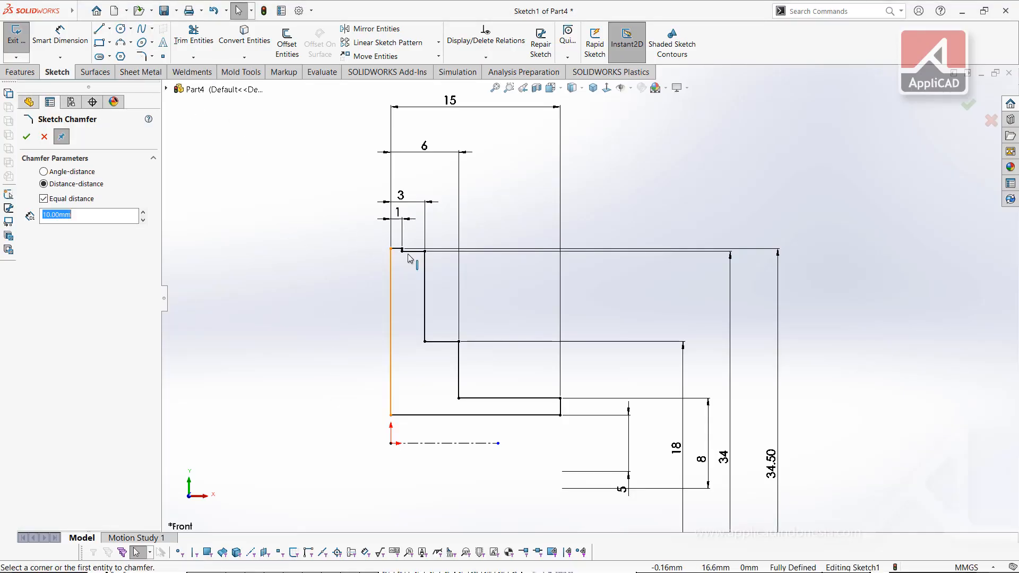
scroll(399, 260, up, 8)
text(.2)
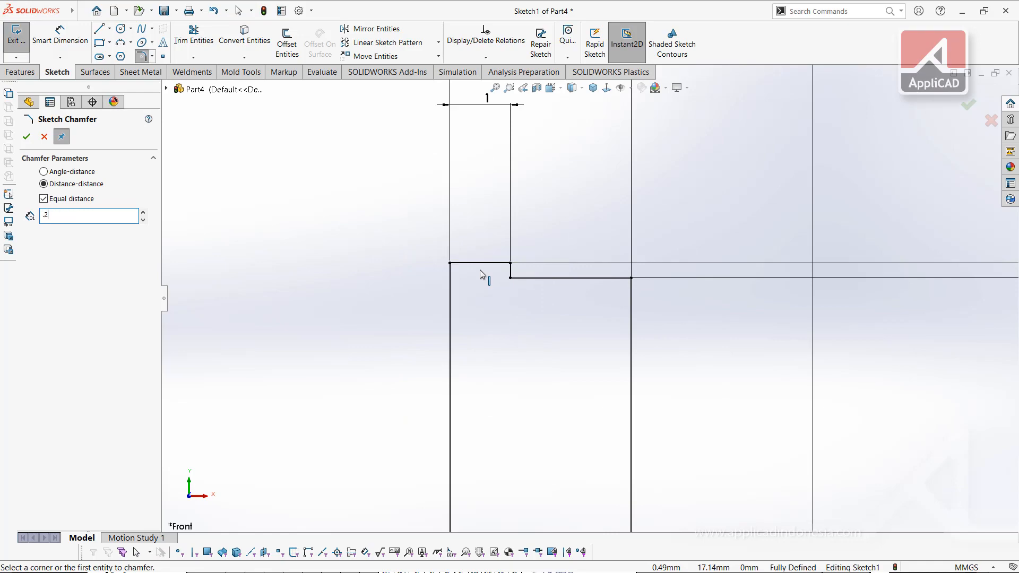
click(451, 264)
key(alt+Tab)
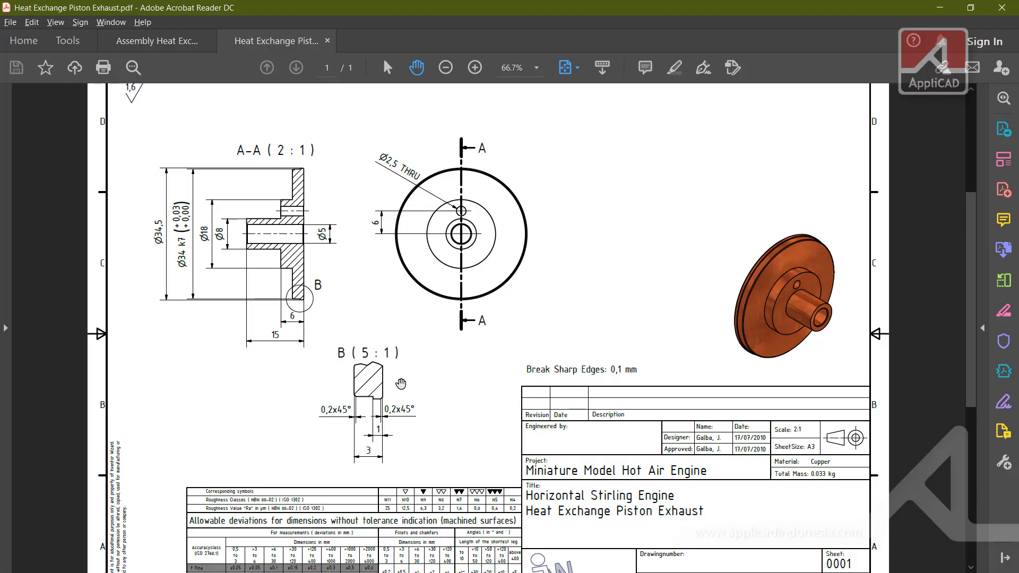
key(alt+Tab)
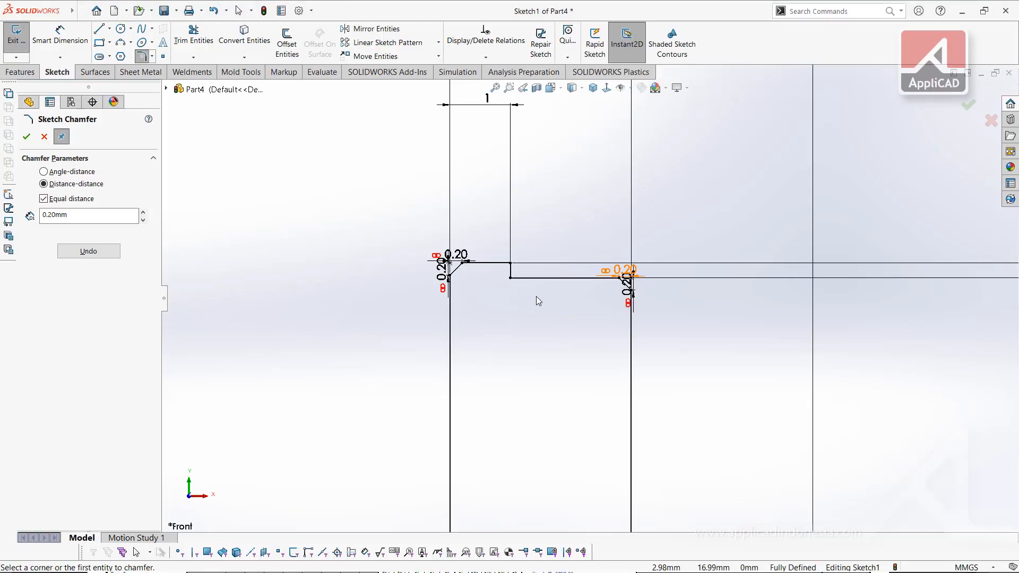
scroll(213, 210, up, 1)
click(26, 137)
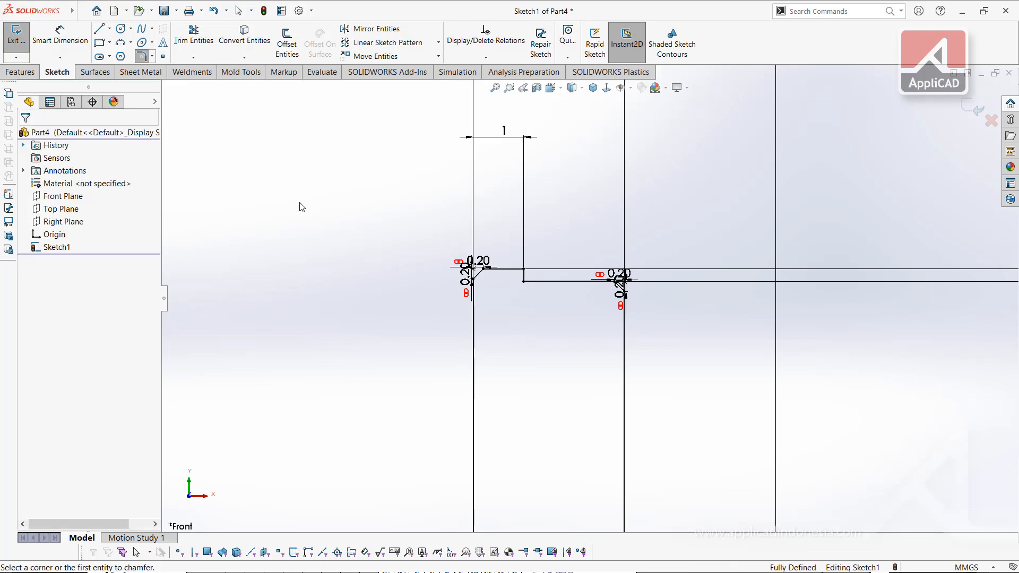
Step: Revolve the profile 360 degrees about the centerline into a solid and show it in isometric view
scroll(300, 203, up, 6)
click(22, 72)
click(63, 38)
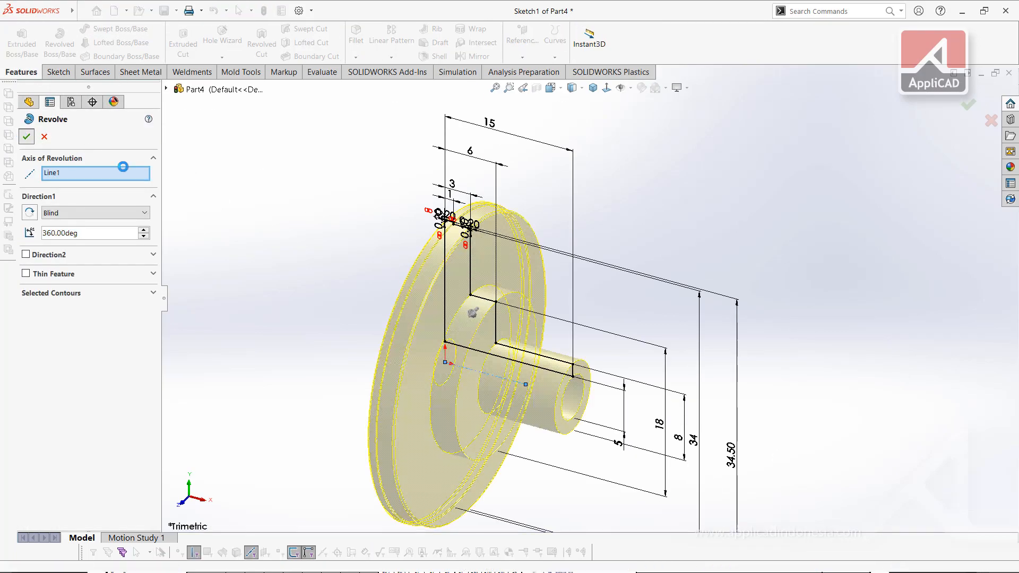
click(26, 137)
middle_drag(309, 223, 459, 197)
click(509, 151)
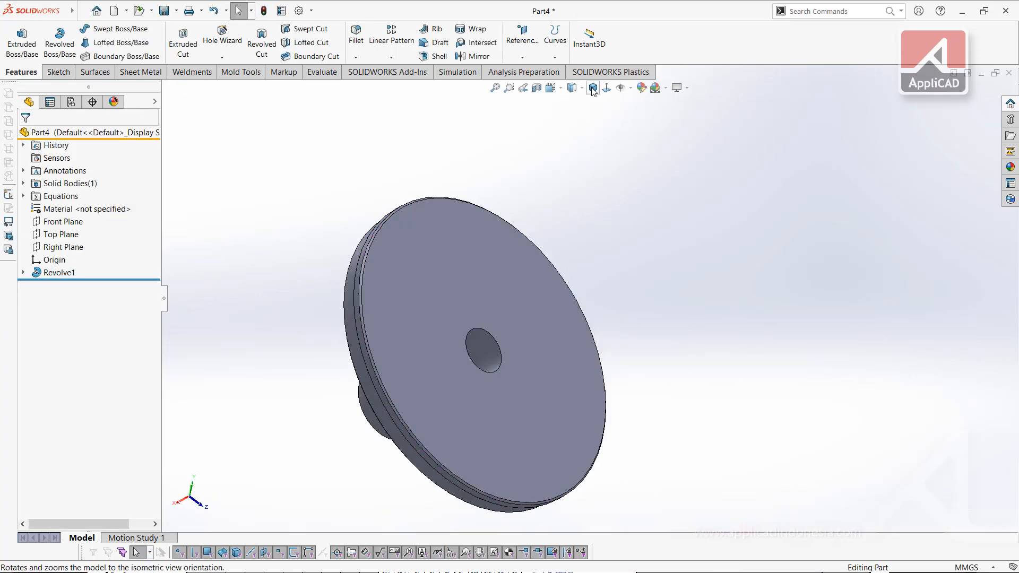
click(592, 89)
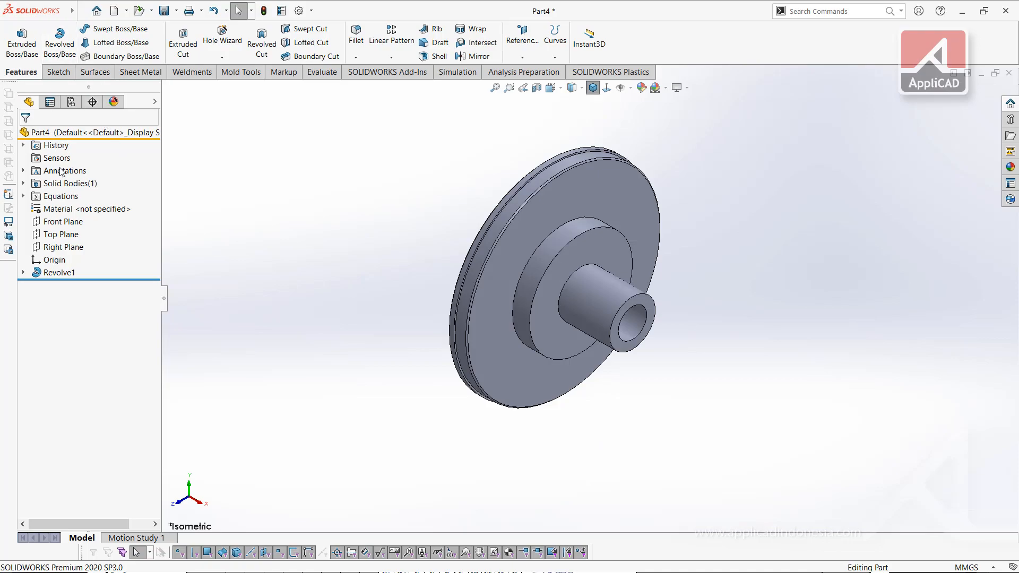
Step: Find Copper in the material library and apply it to the part
right_click(59, 209)
click(102, 218)
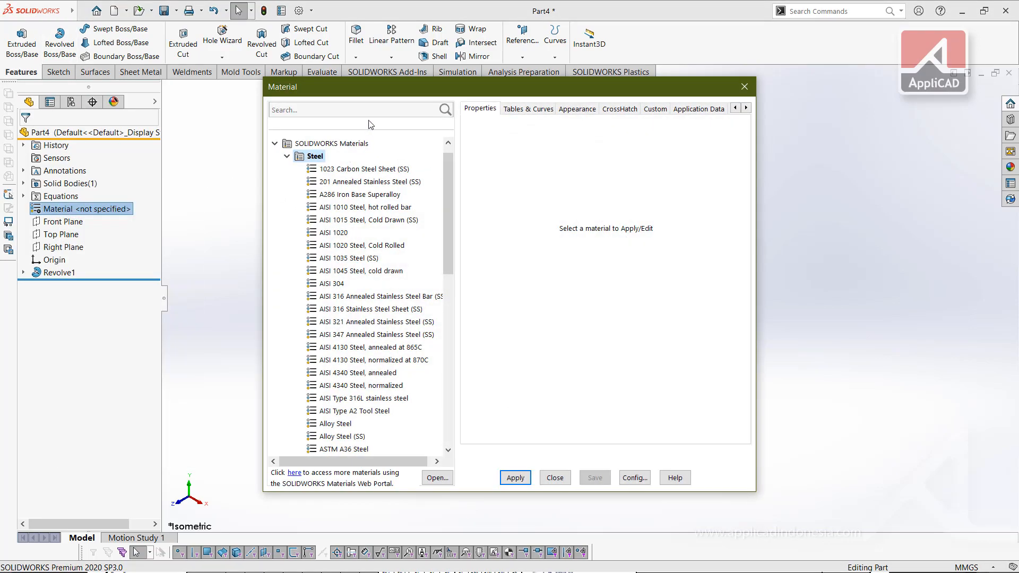
text(cop)
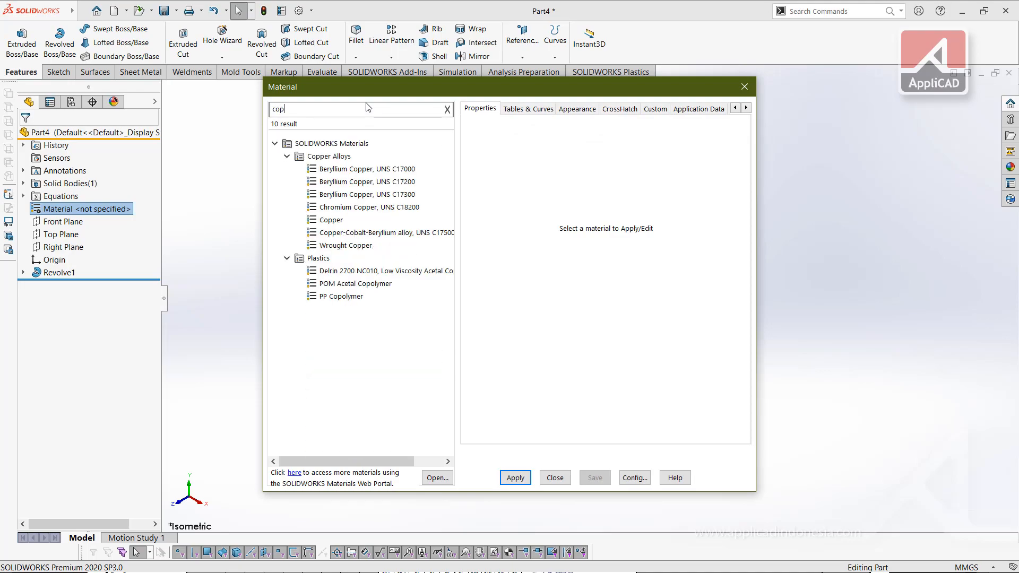
click(331, 220)
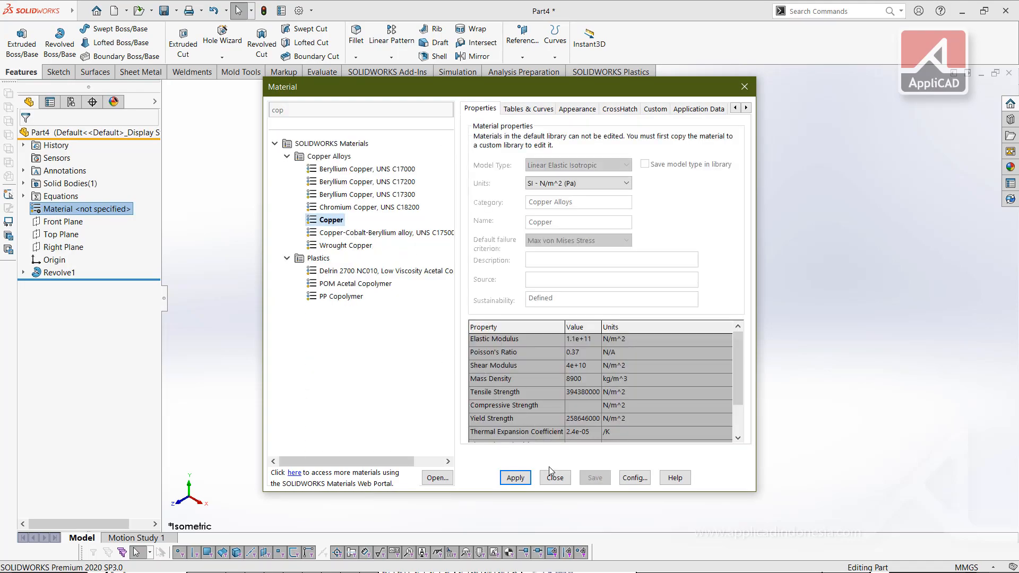
click(514, 477)
click(555, 477)
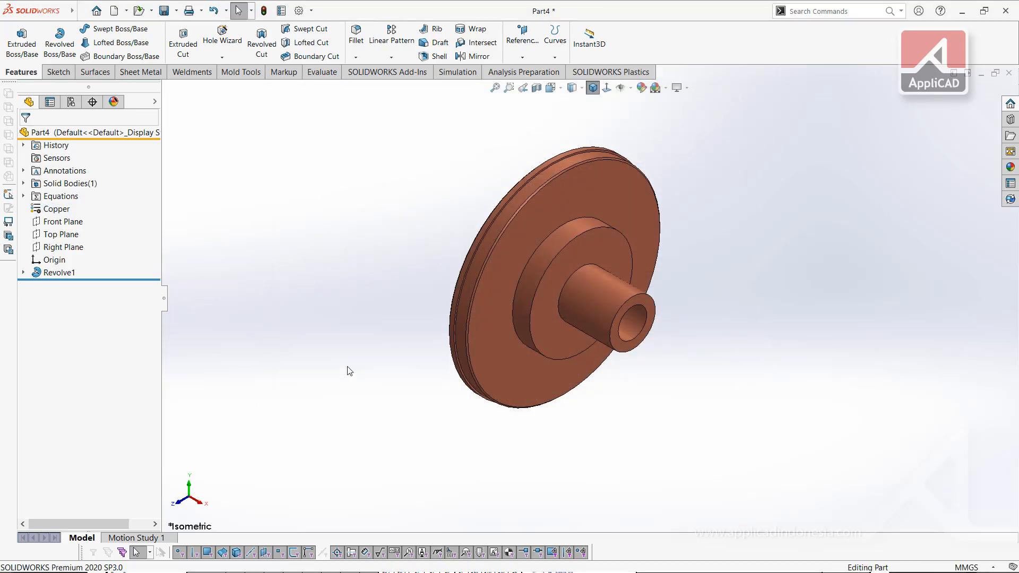
Step: Check the through hole in the drawing, then sketch a circle about 3.64 mm in diameter above the origin on the raised hub's annular face
key(alt+Tab)
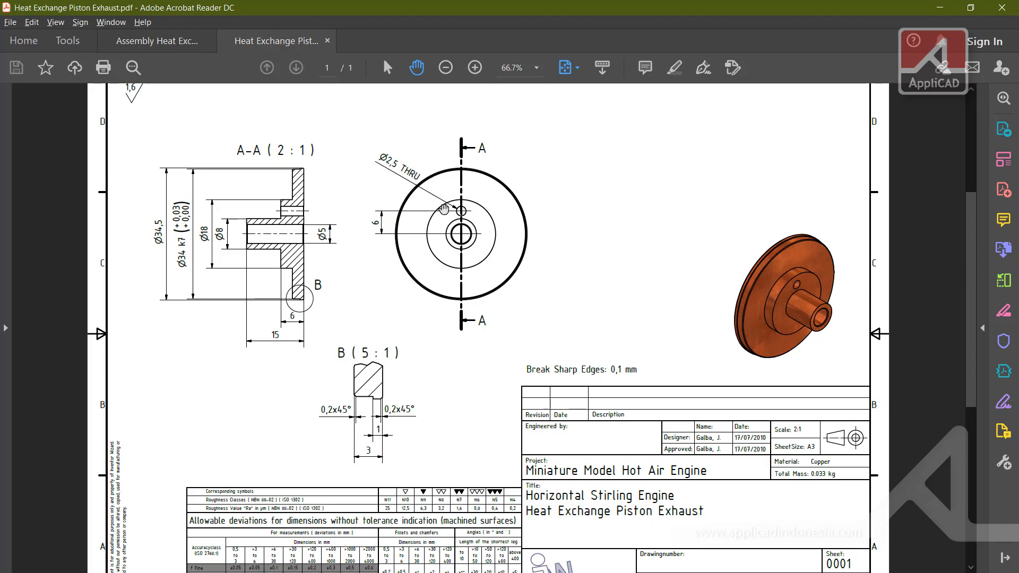
key(alt+Tab)
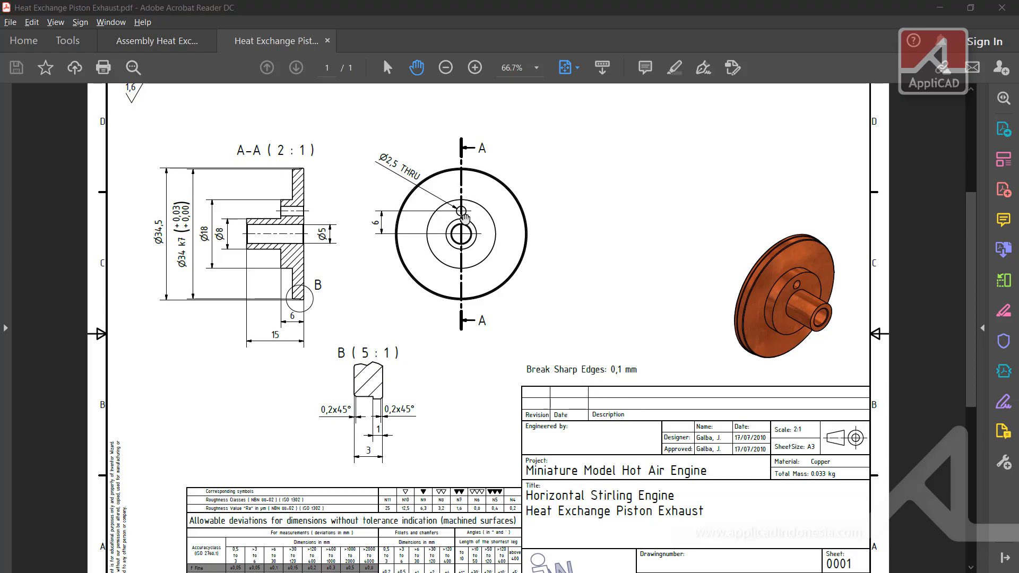
key(alt+Tab)
middle_drag(460, 259, 791, 298)
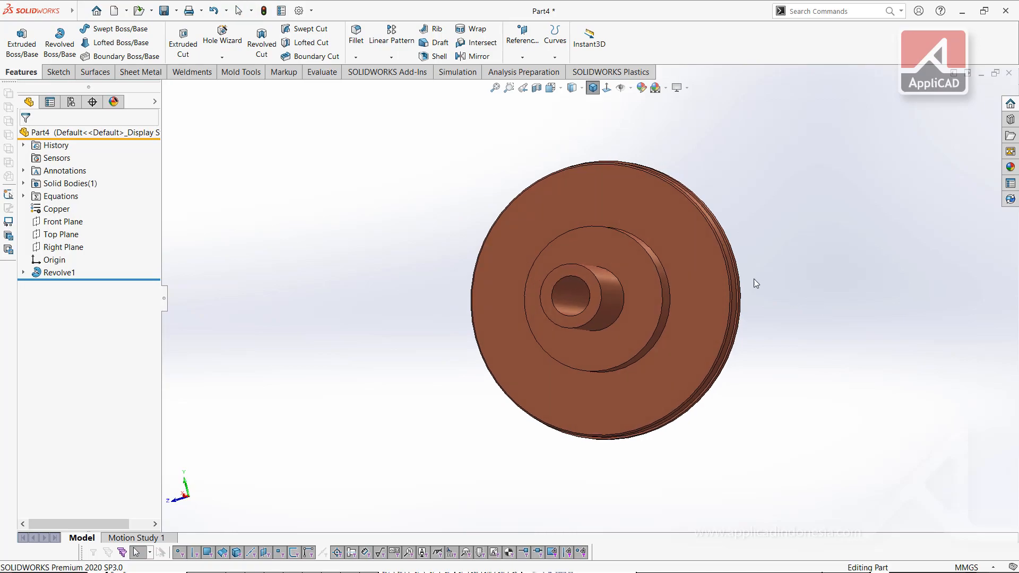
click(591, 246)
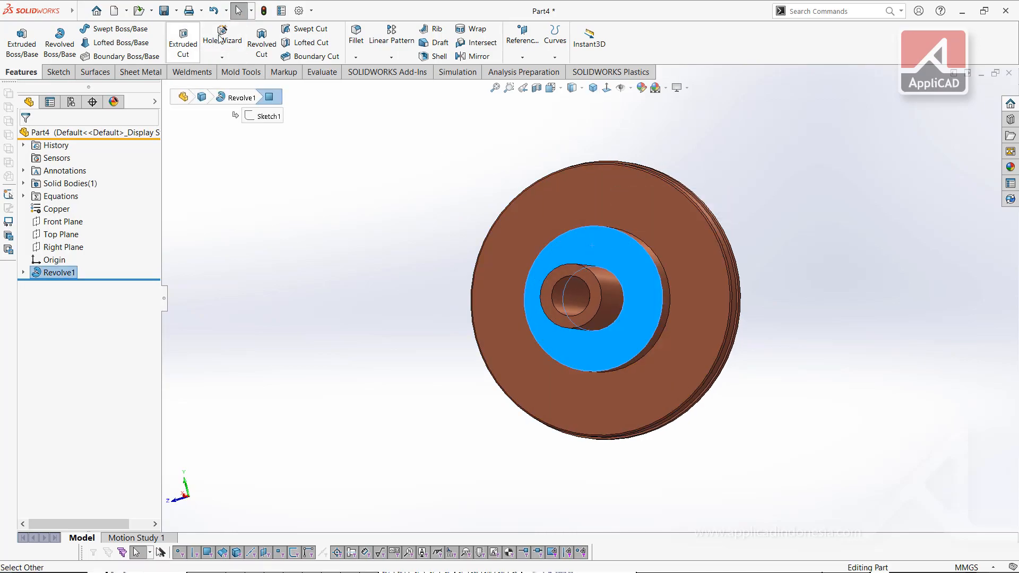
click(646, 225)
click(606, 88)
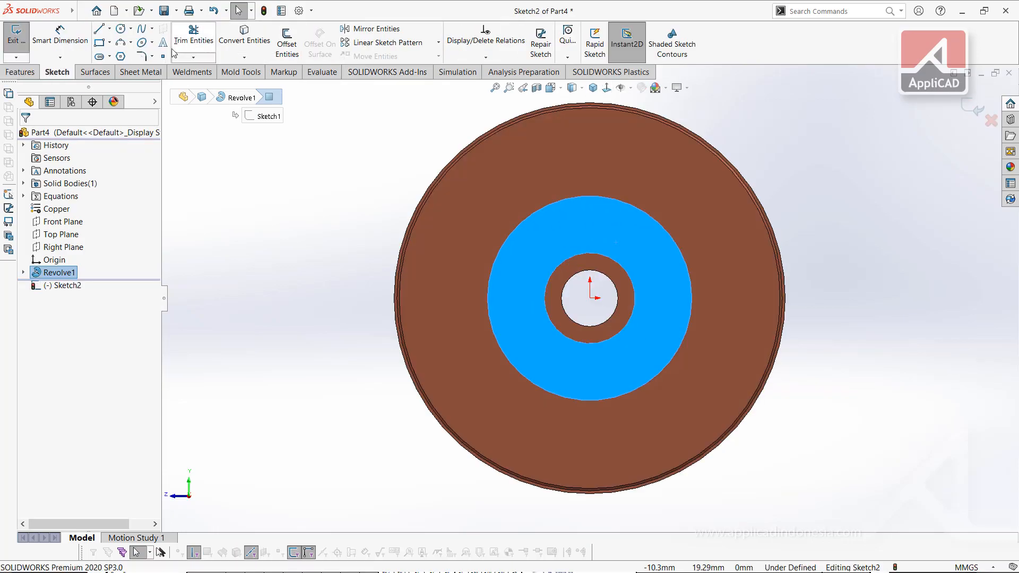
click(591, 228)
click(610, 233)
Step: Dimension the sketched circle's diameter and set it to 2.5 mm
right_drag(625, 239, 629, 133)
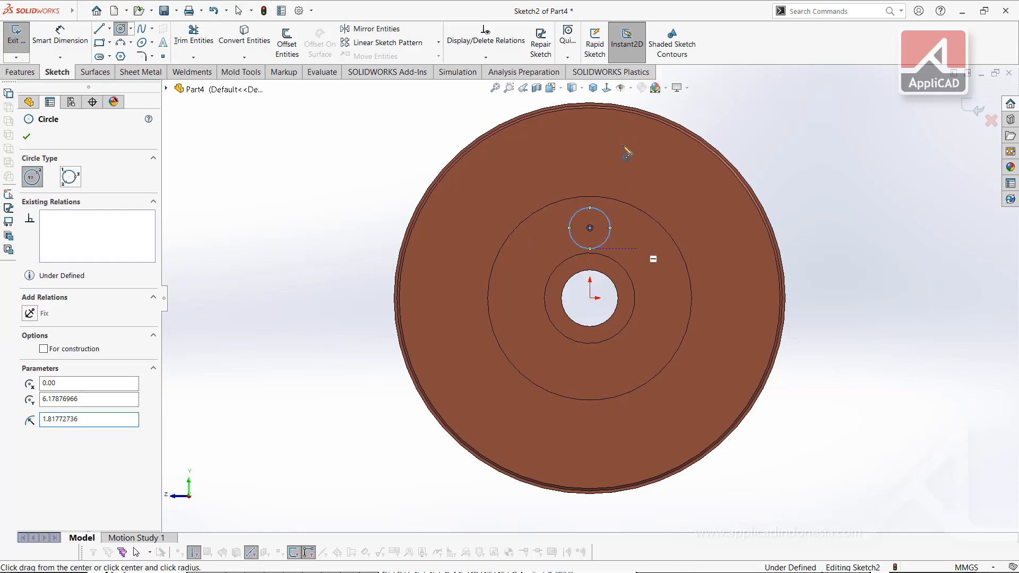
click(603, 216)
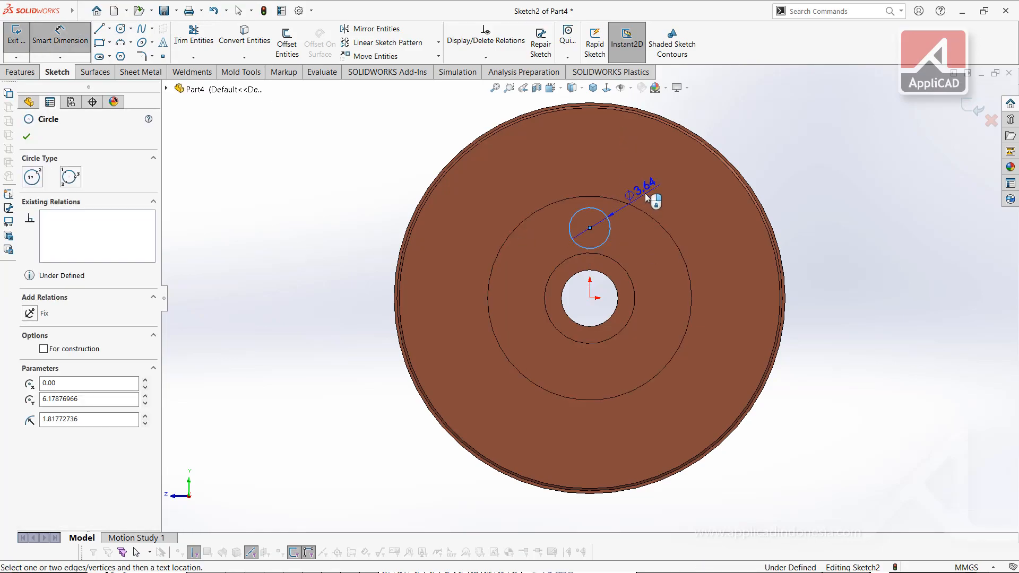
click(645, 193)
text(2.5)
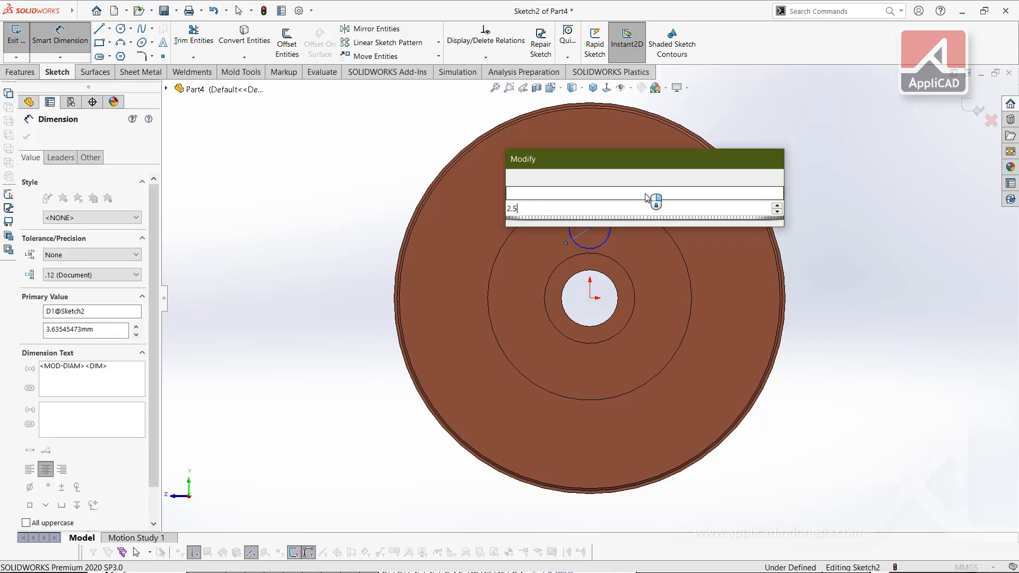
key(Return)
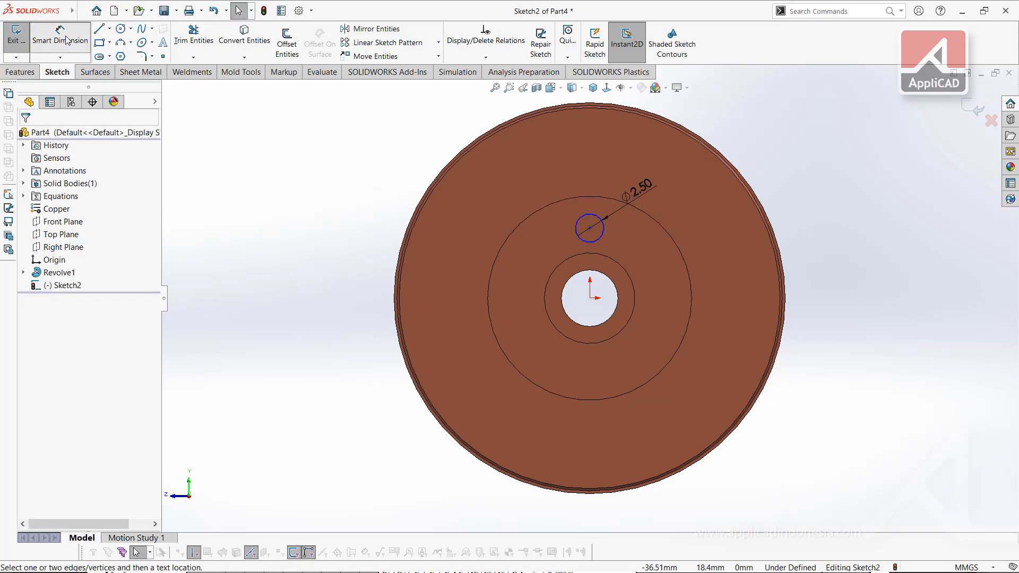
Step: Dimension the vertical distance between the circle's center and the origin, setting it to 6 mm
scroll(564, 238, down, 3)
click(637, 250)
click(622, 344)
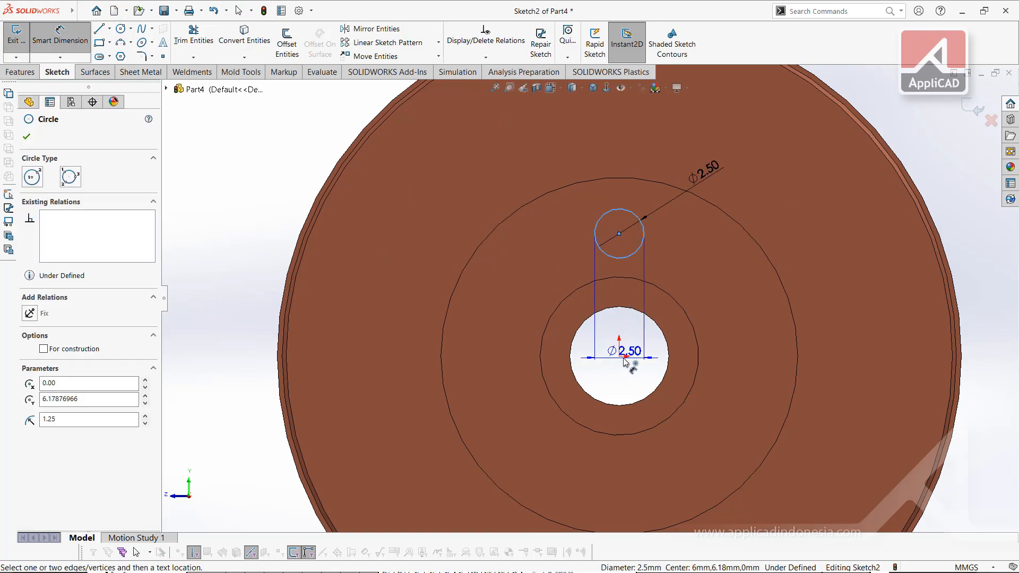
key(Escape)
click(619, 355)
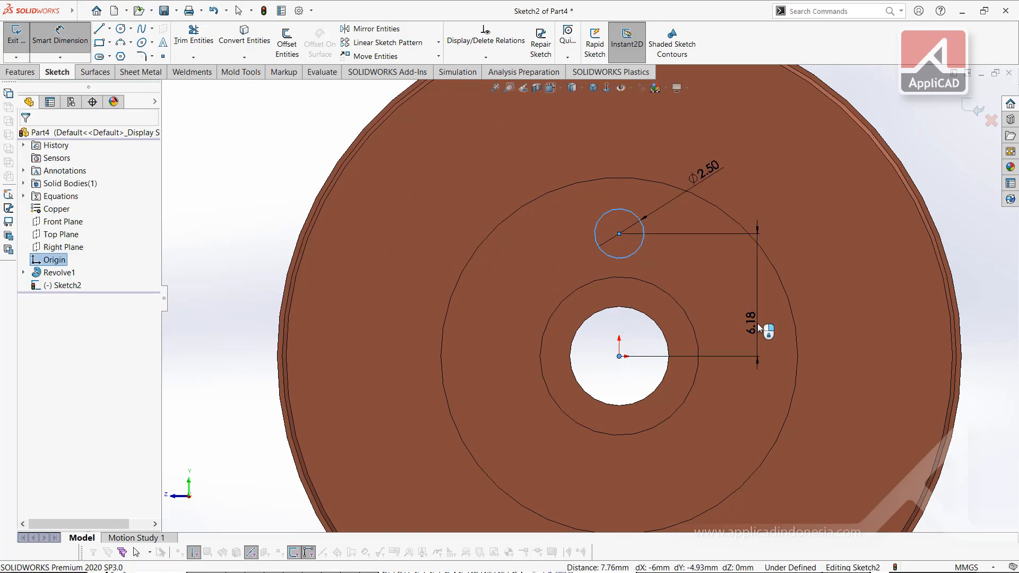
click(756, 323)
text(6)
key(Return)
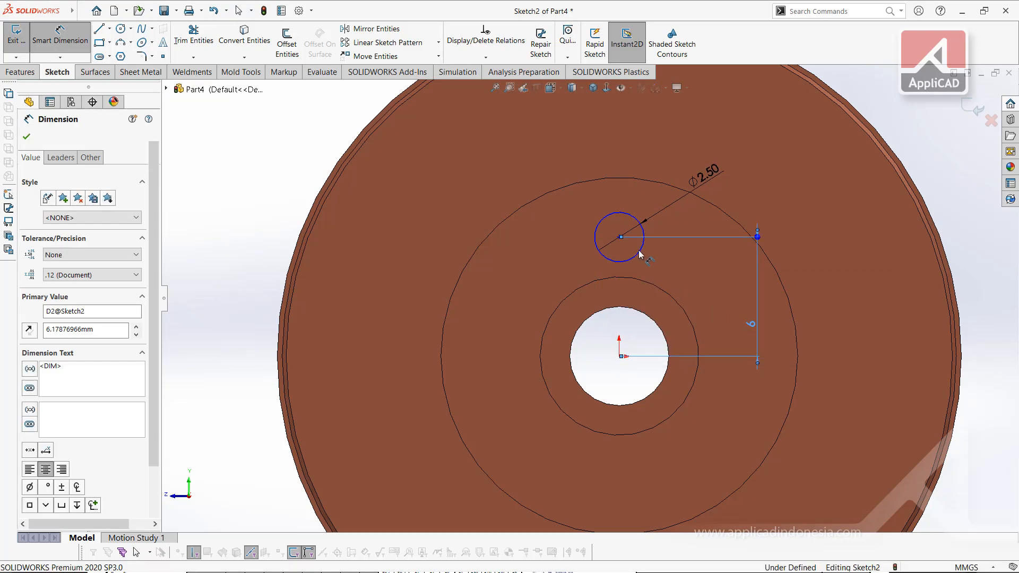
key(Escape)
Step: Add a vertical relation between the circle's center point and the origin to fix its horizontal position
ctrl+click(620, 357)
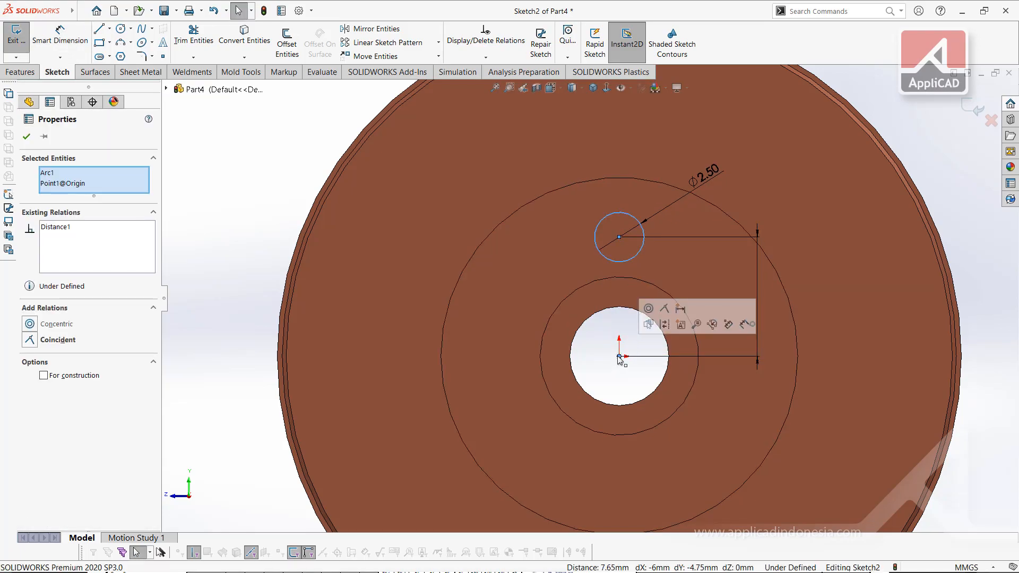
click(240, 326)
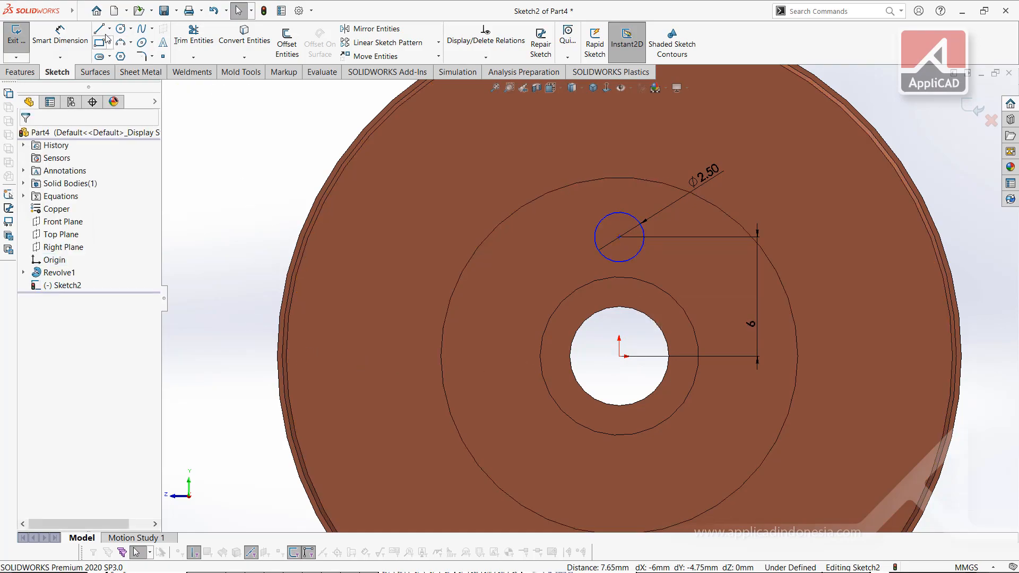
click(618, 238)
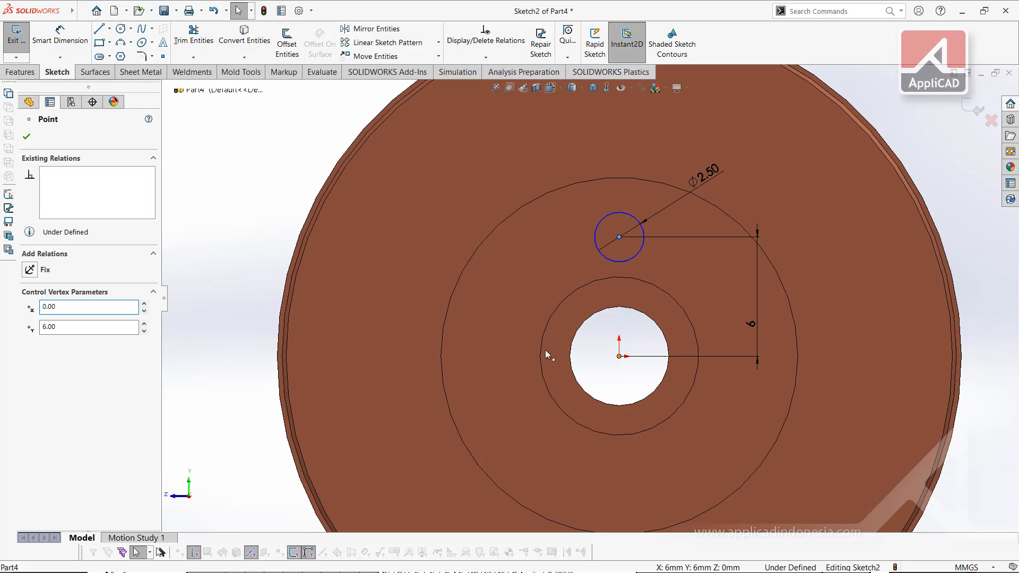
ctrl+click(619, 356)
click(29, 340)
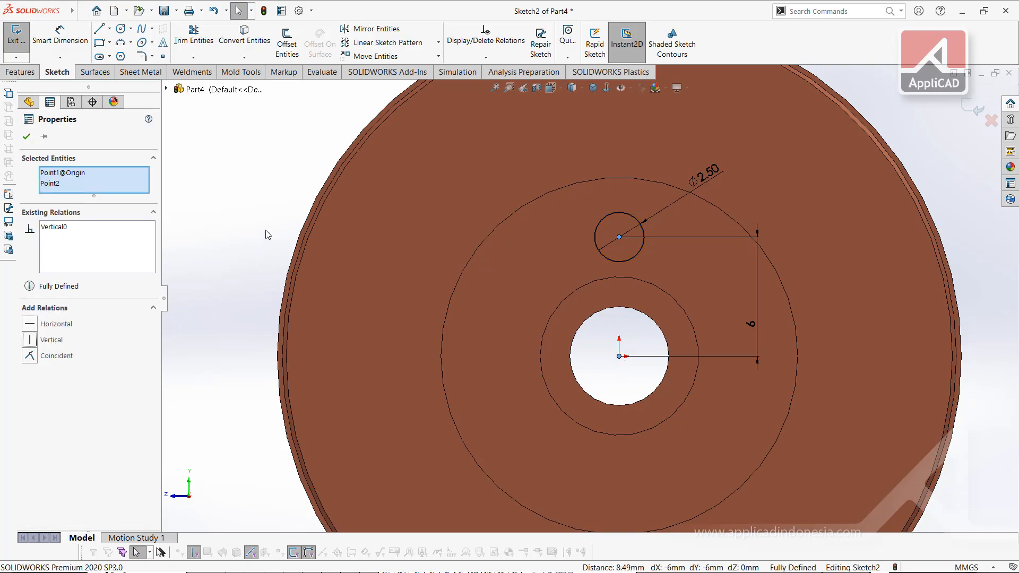
click(27, 137)
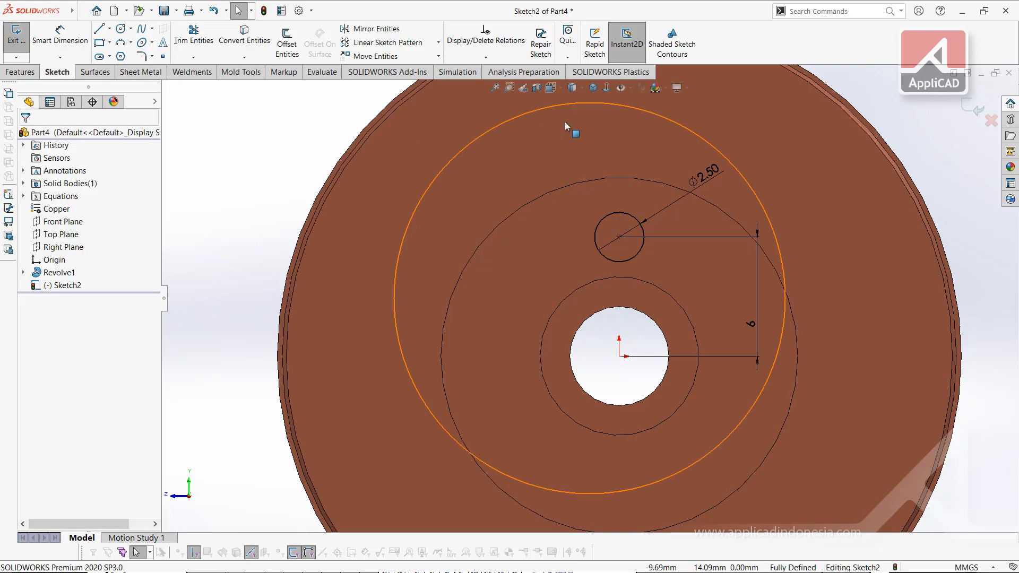
Step: Extrude-cut the 2.5 mm circle with the Through All end condition and show the part in isometric view
key(ctrl+7)
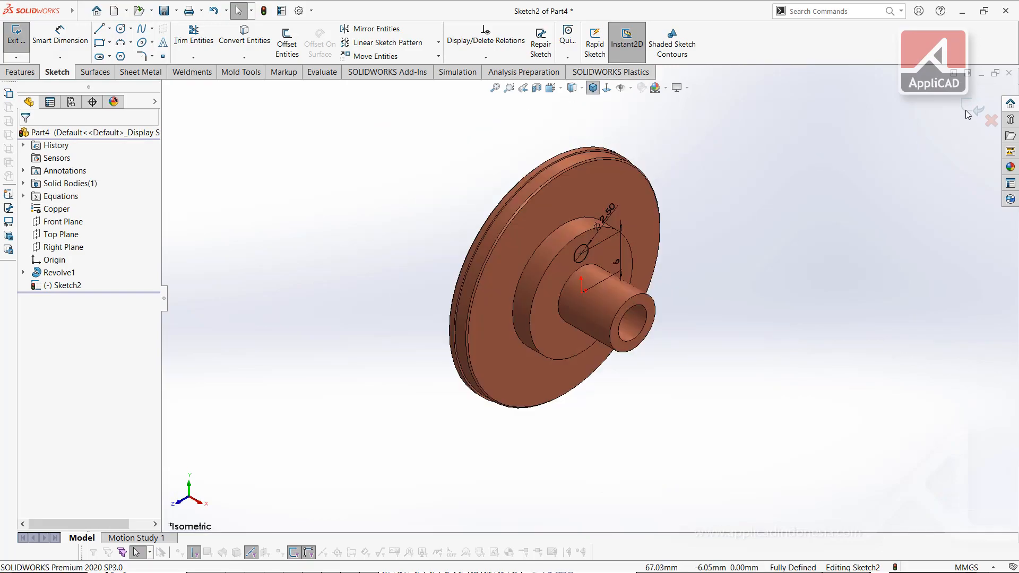
click(19, 74)
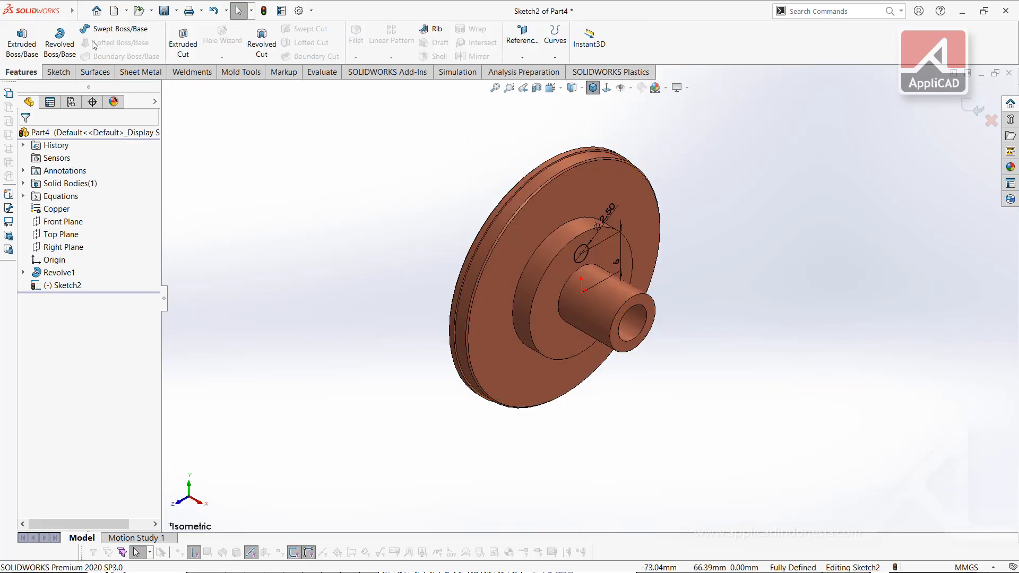
click(184, 46)
click(55, 210)
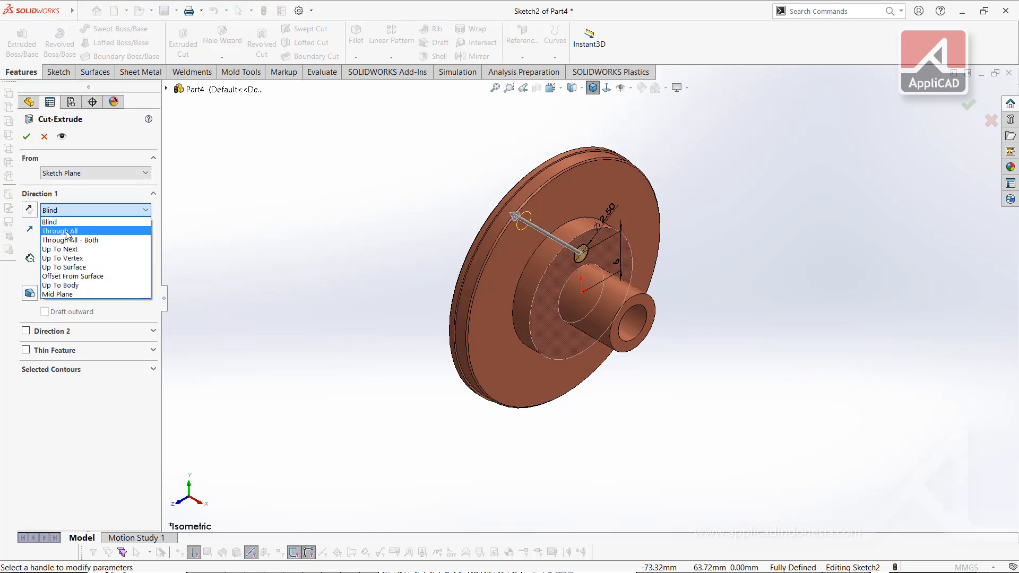
click(67, 232)
middle_drag(353, 223, 371, 230)
click(27, 137)
click(593, 87)
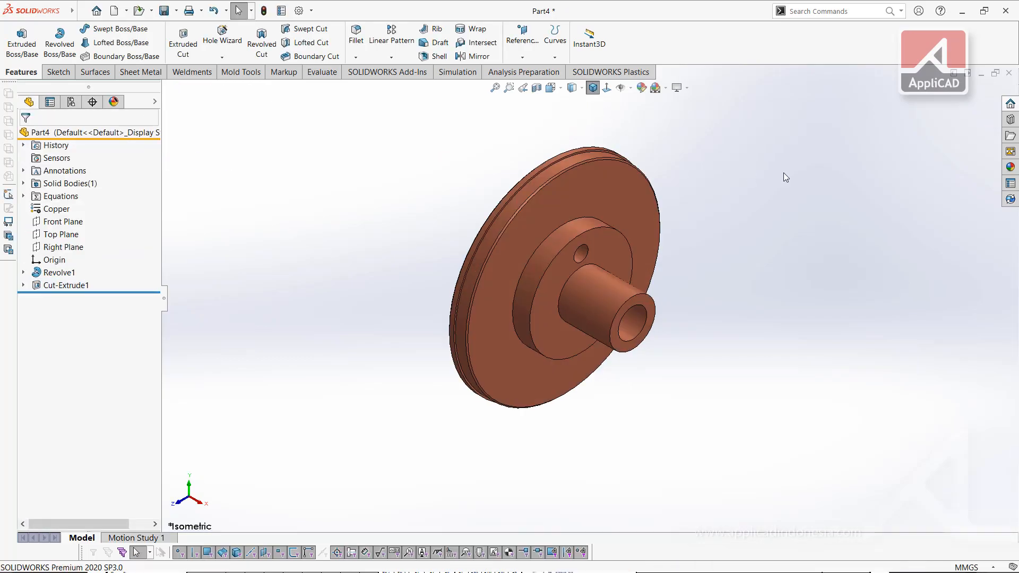
Step: Save the part as Heat Exchange Piston Exhaust in the Sub Assembly Heat Exchange Piston folder
key(ctrl+s)
key(alt+Tab)
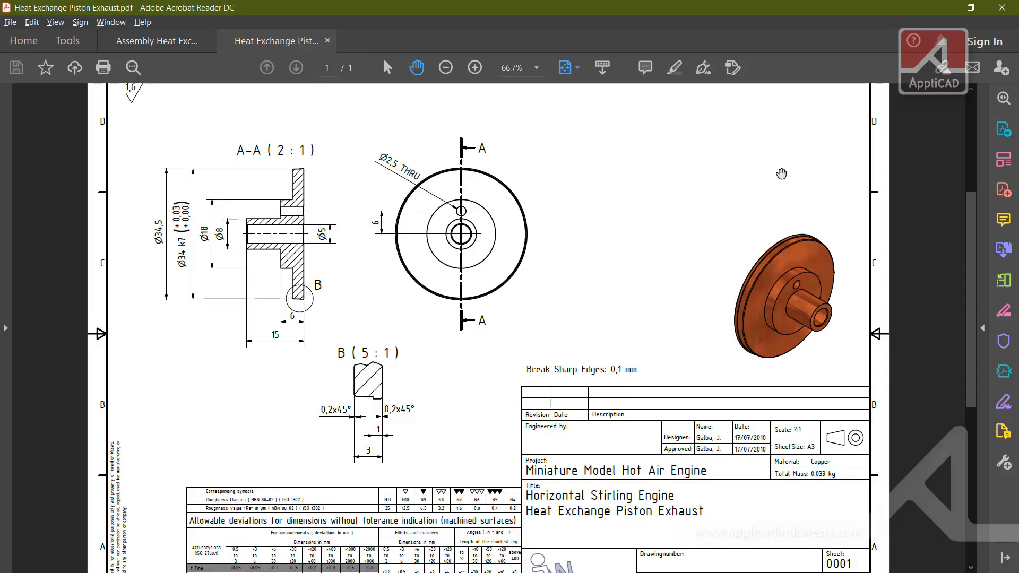
key(alt+Tab)
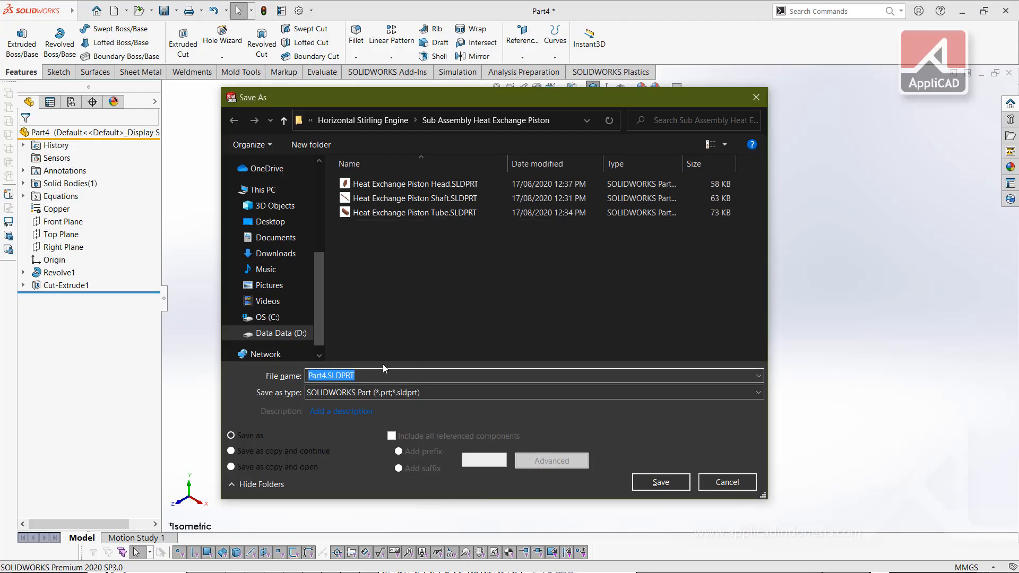
text(Heat Ex)
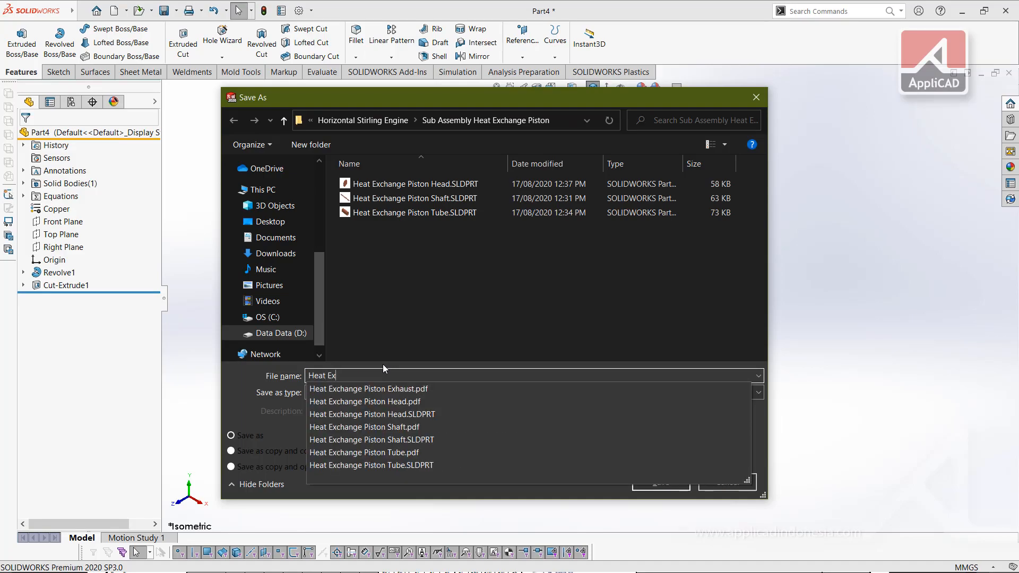
text(change Piston Exhaust)
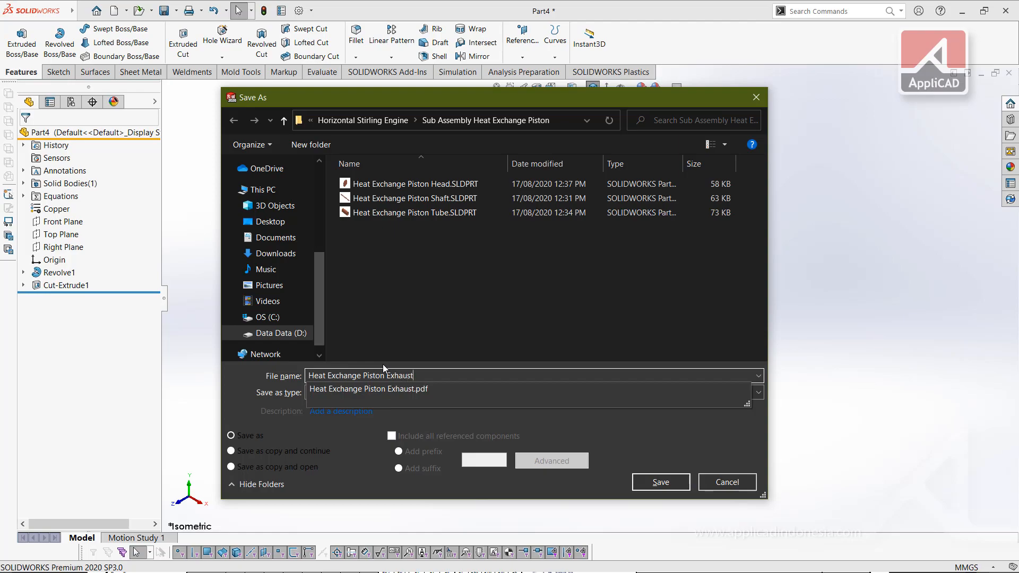
click(482, 313)
click(663, 477)
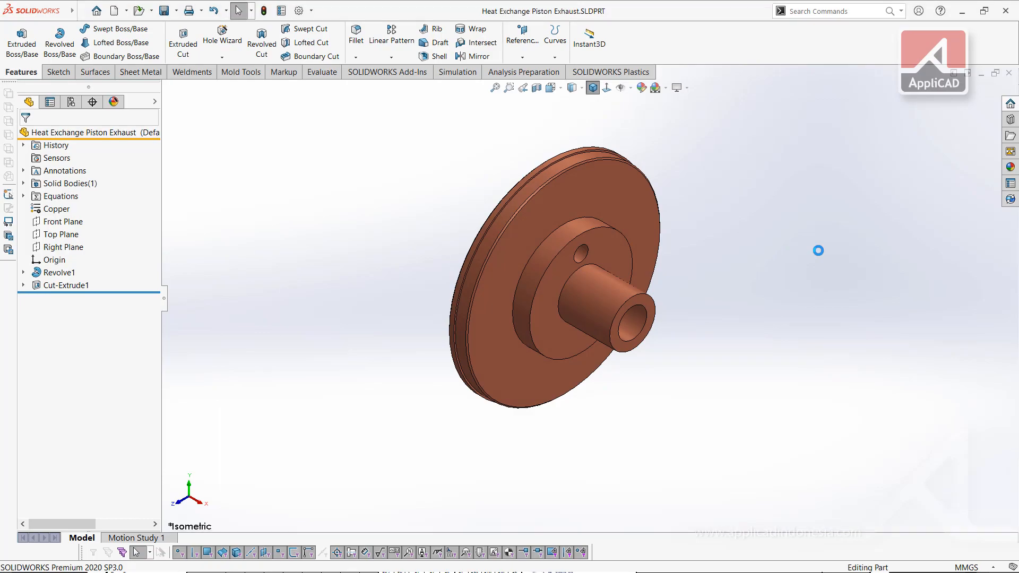
Step: Create a new assembly and insert Heat Exchange Piston Tube at the origin as its first component
key(ctrl+n)
click(405, 179)
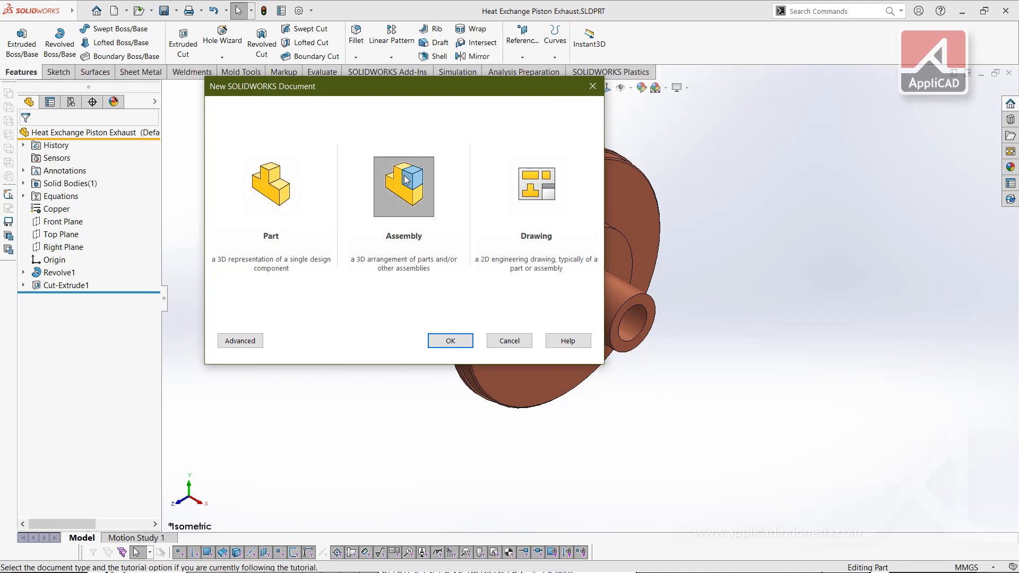
click(459, 342)
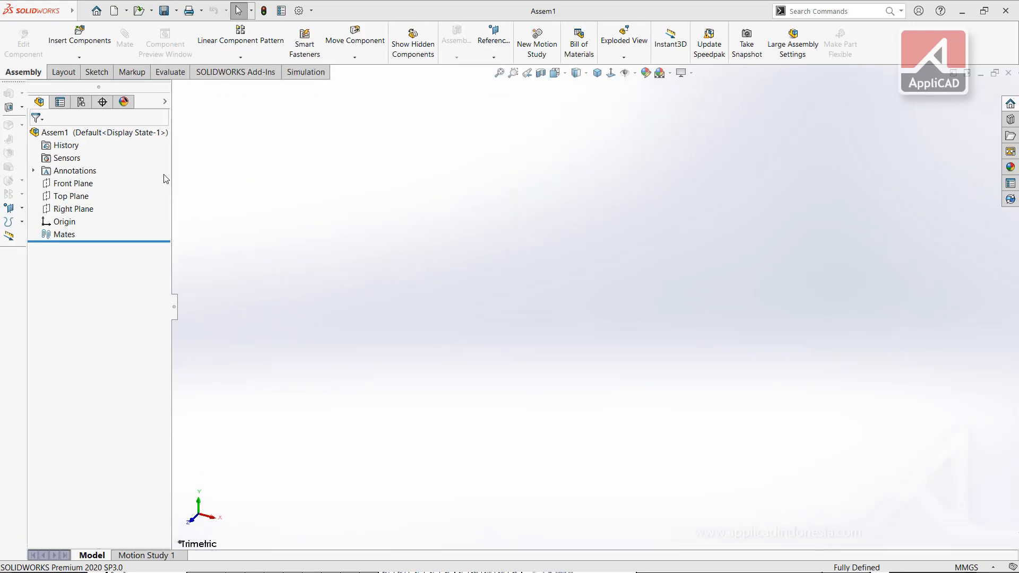
click(73, 41)
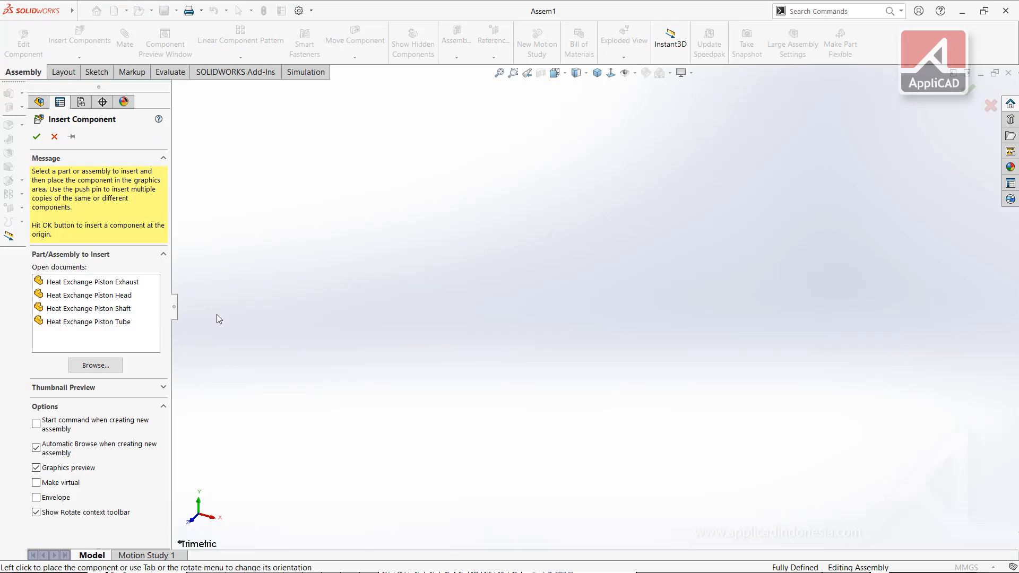
click(93, 321)
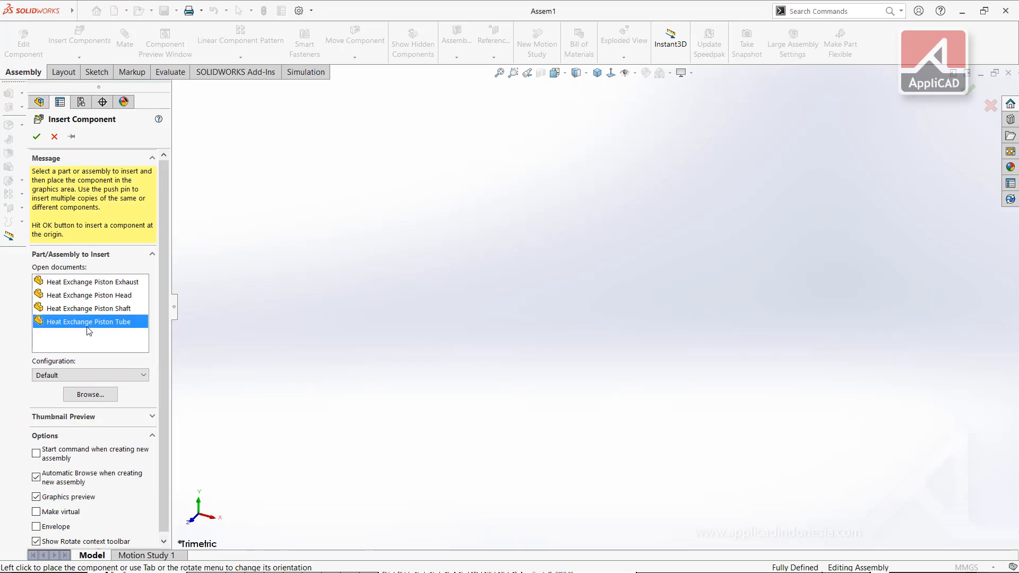
click(36, 139)
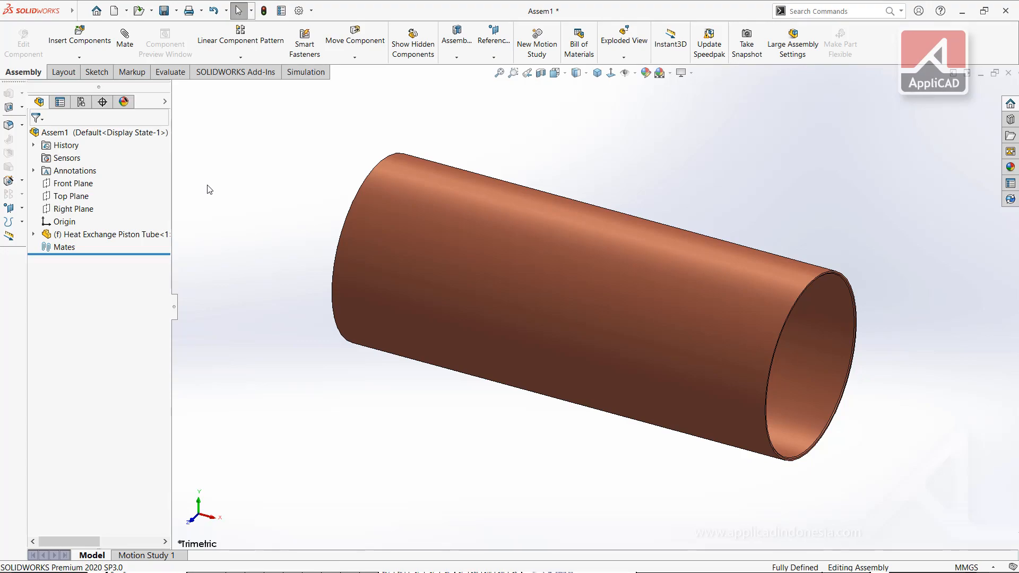
Step: Insert Heat Exchange Piston Head and place it freely beside the far open end of the tube
click(72, 41)
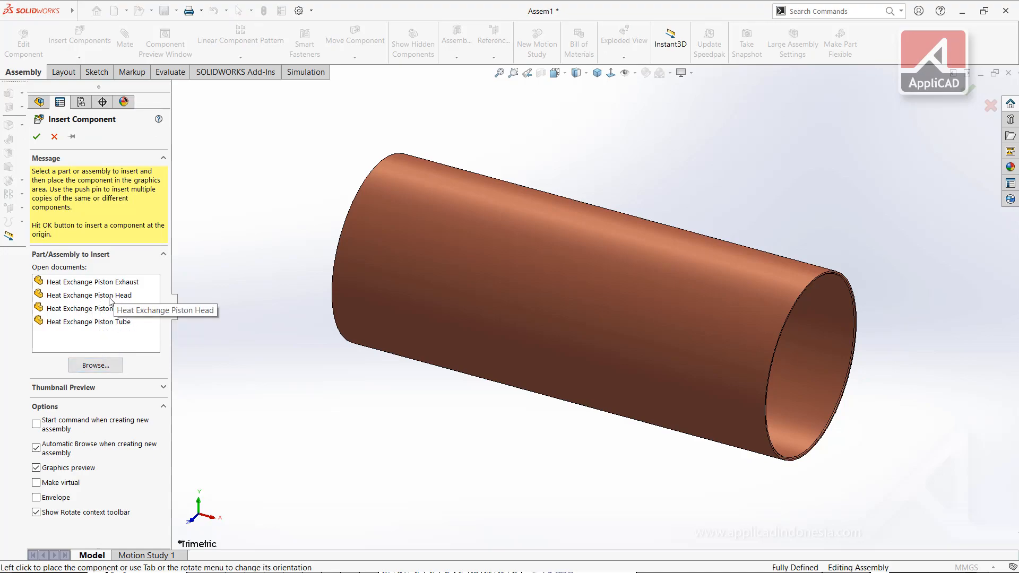
click(87, 295)
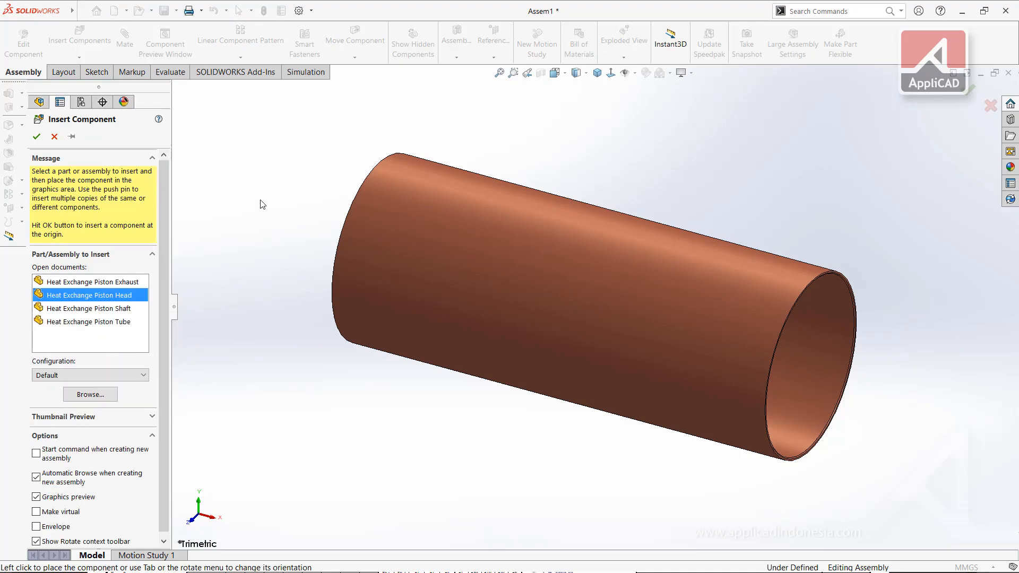
click(286, 210)
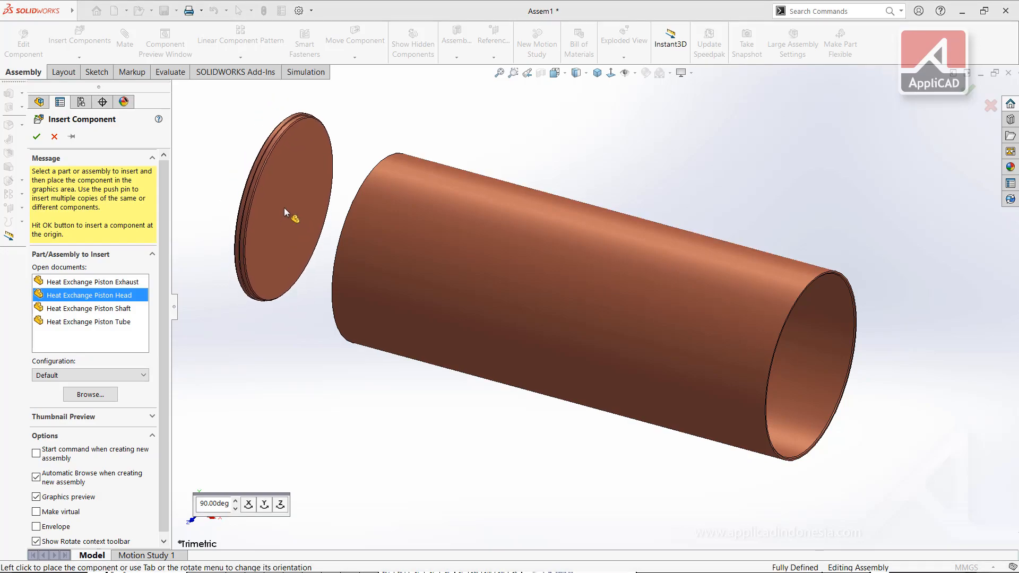
scroll(318, 171, down, 5)
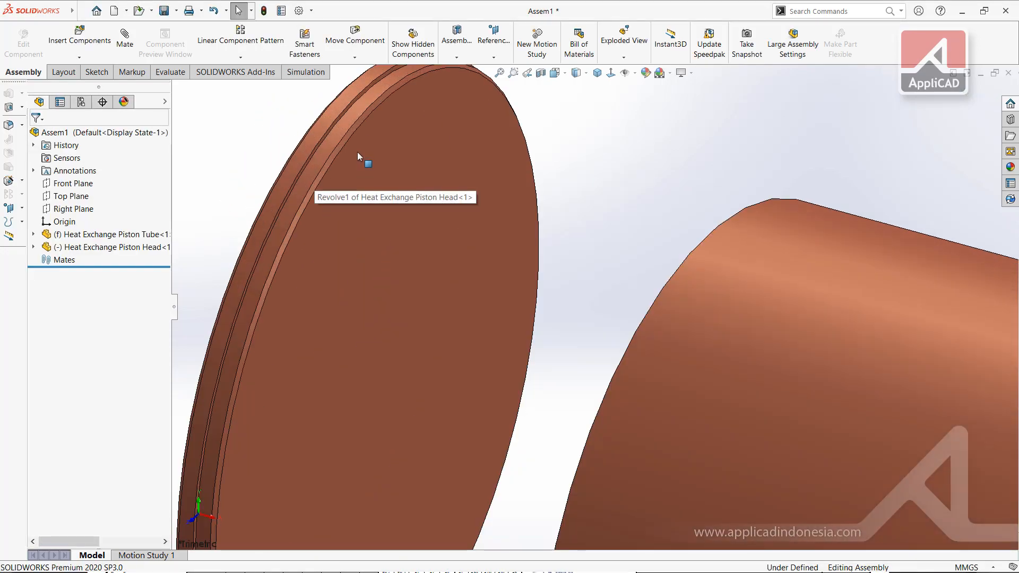
Step: Add a concentric mate between the piston head's stepped cylindrical face and the tube's outer cylindrical face
click(355, 120)
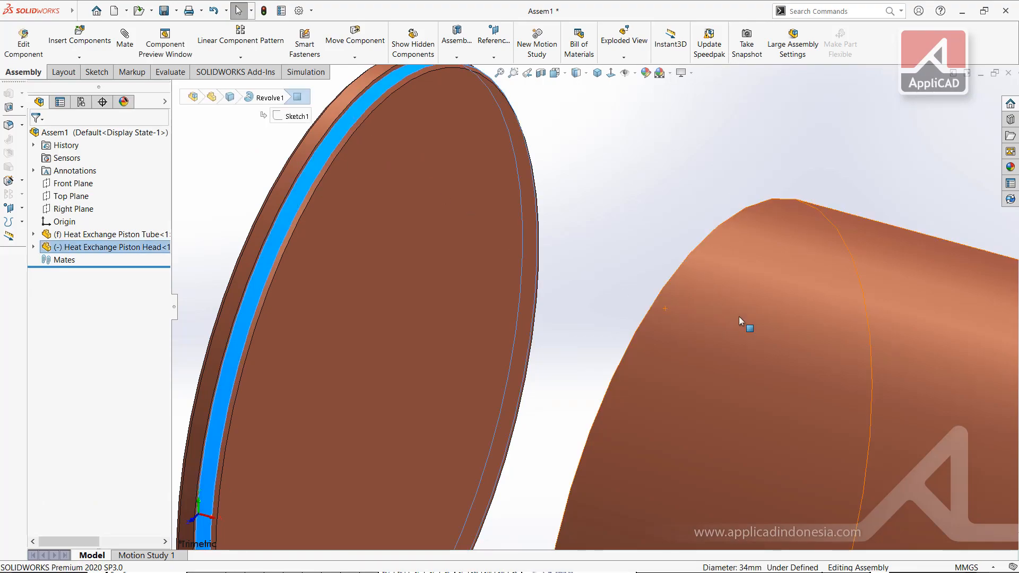
ctrl+click(738, 317)
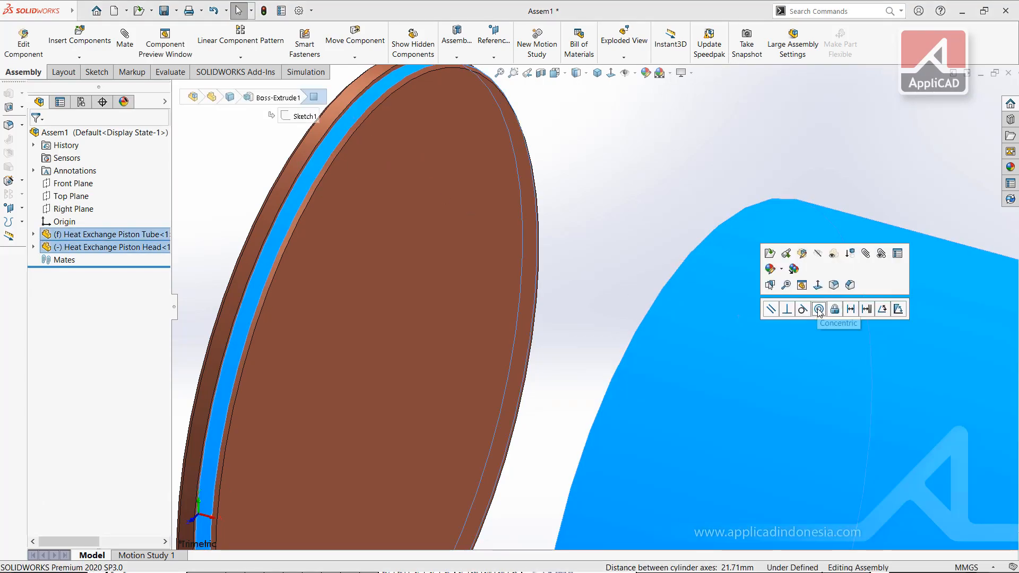
click(820, 310)
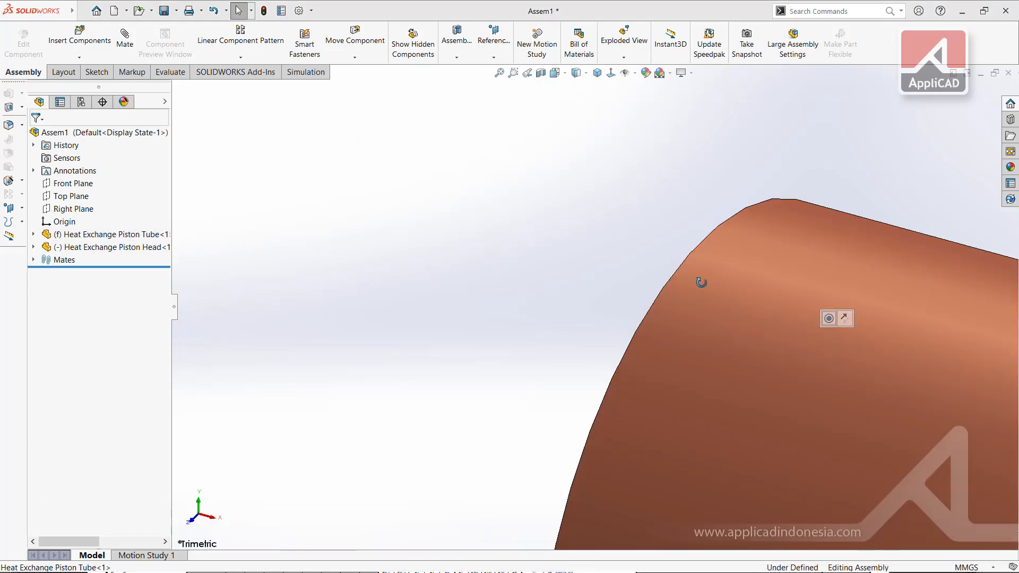
scroll(660, 284, up, 4)
middle_drag(656, 313, 751, 290)
Step: Hide Heat Exchange Piston Tube to expose the rim of the piston head in isometric view
click(562, 347)
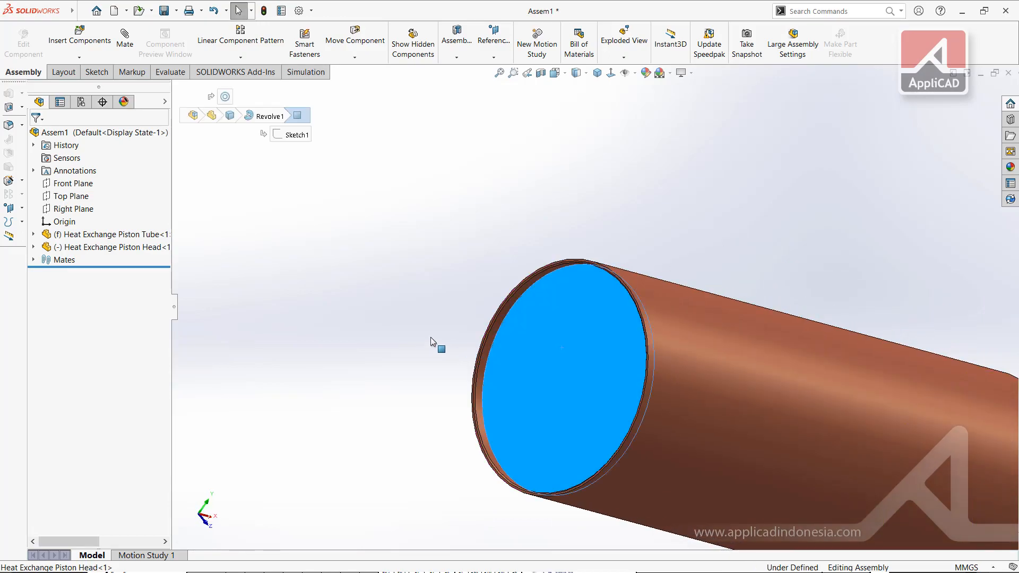
scroll(569, 317, down, 6)
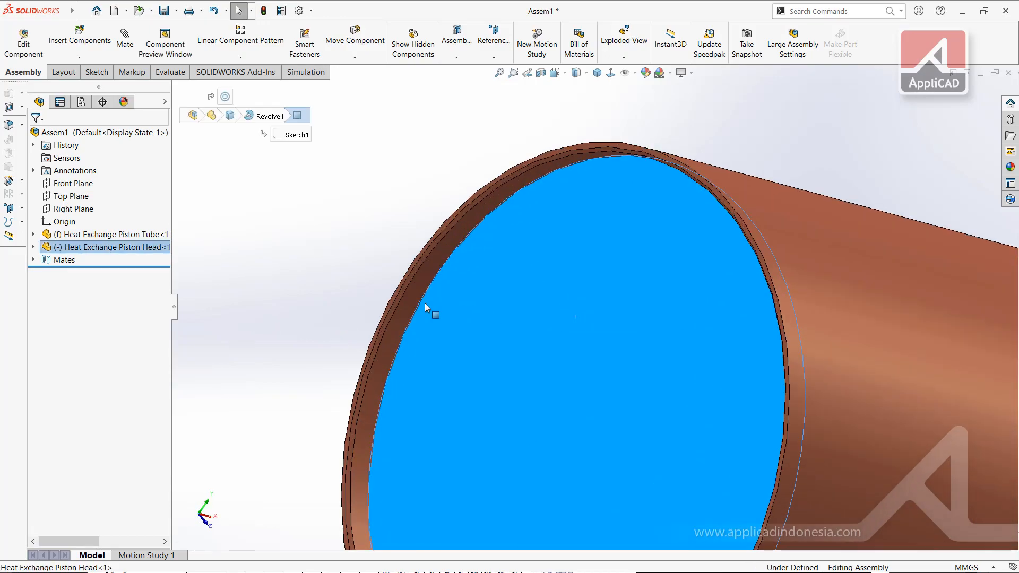
click(597, 73)
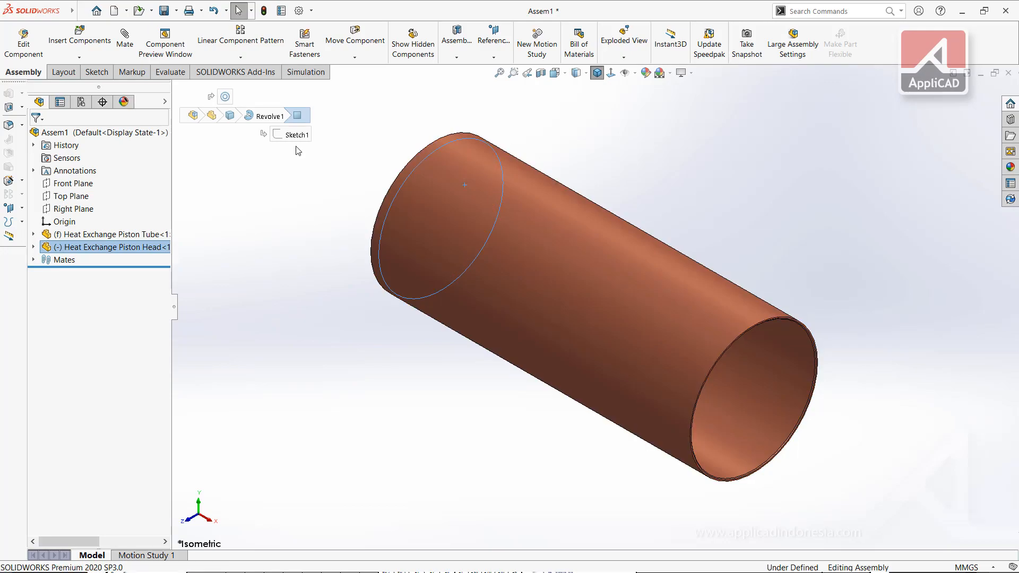
click(449, 217)
click(619, 157)
key(Tab)
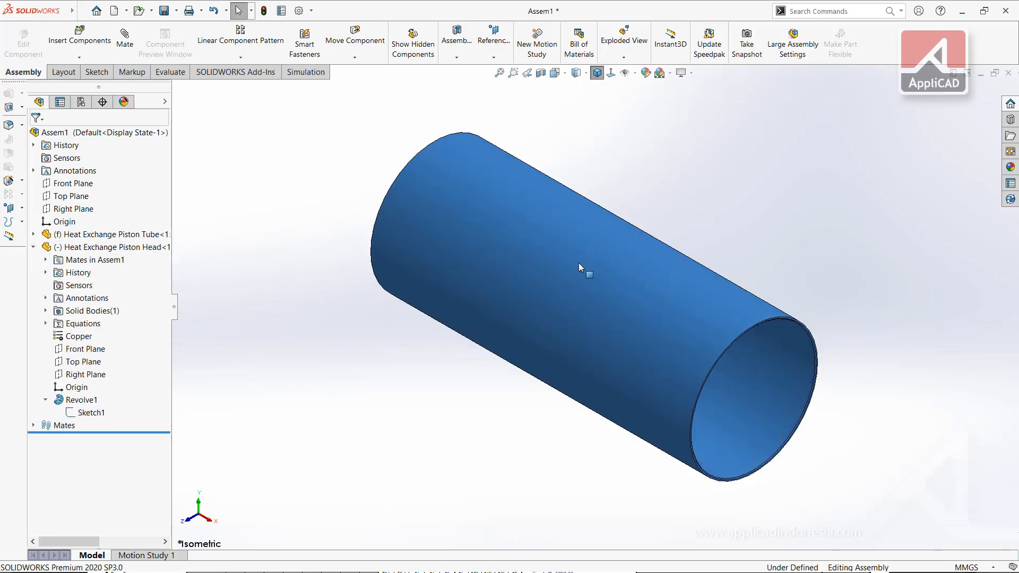
scroll(456, 164, down, 10)
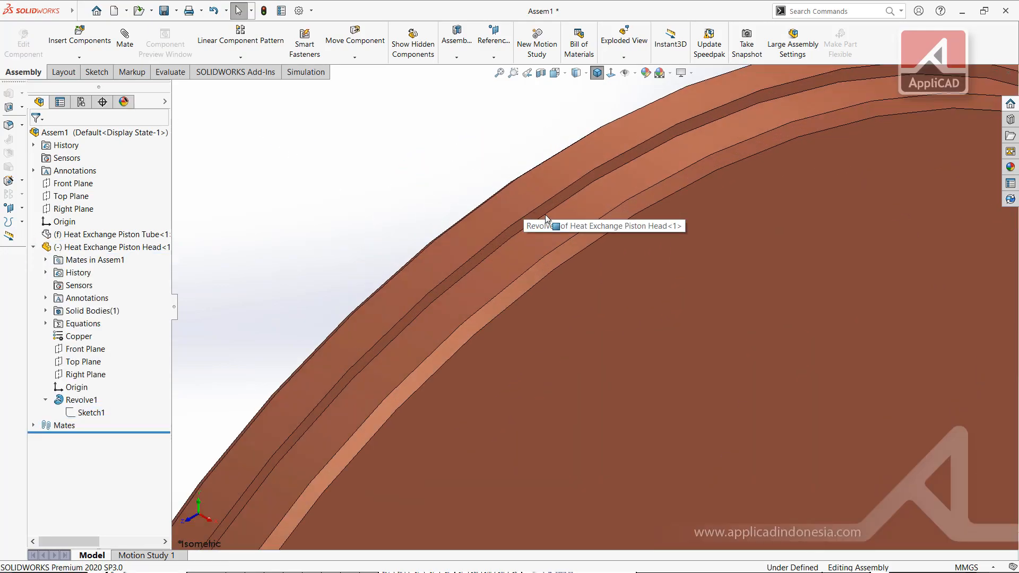
click(120, 45)
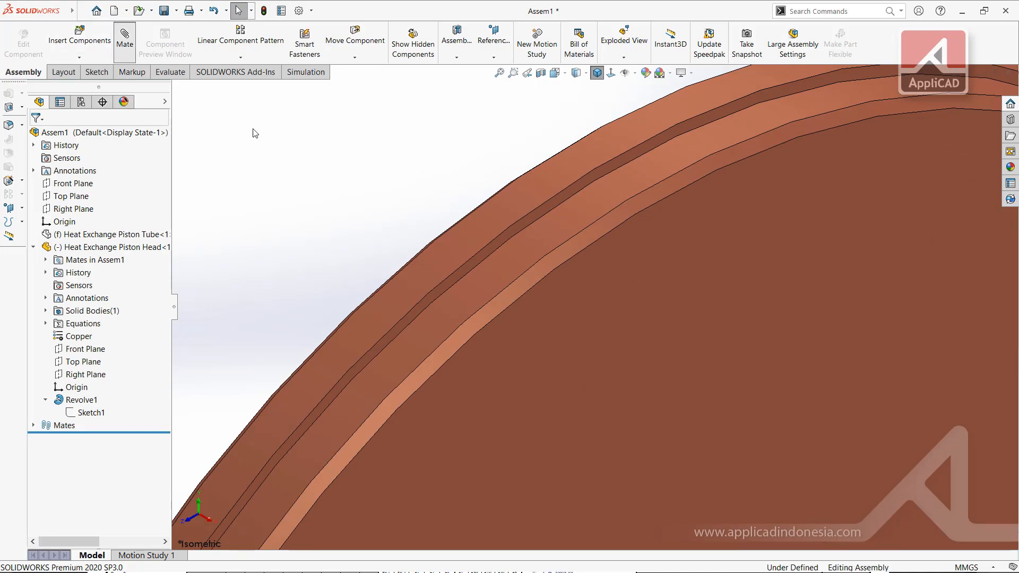
click(587, 184)
scroll(586, 197, up, 8)
scroll(608, 272, up, 4)
key(alt+Tab)
key(alt+Tab)
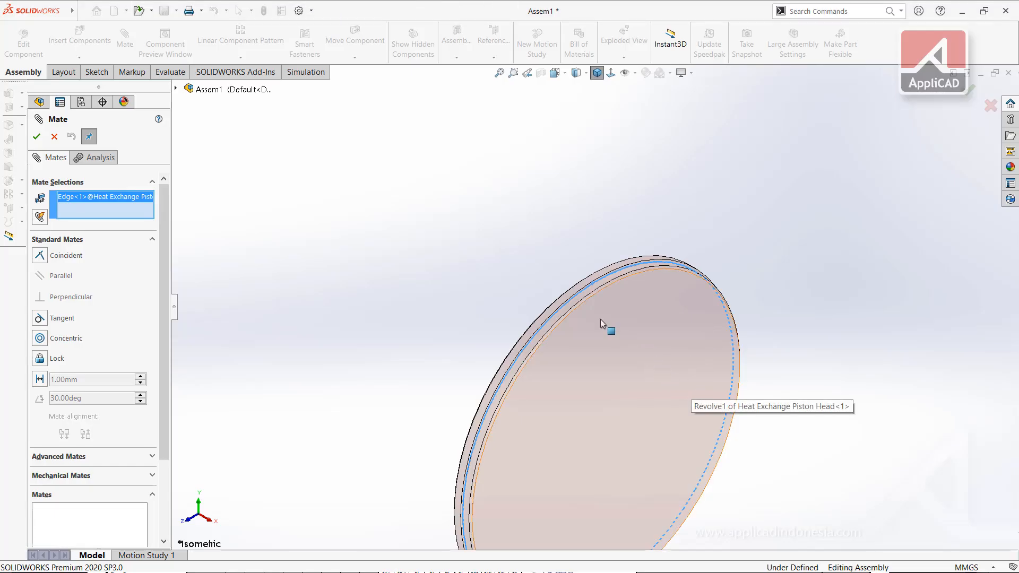
click(55, 137)
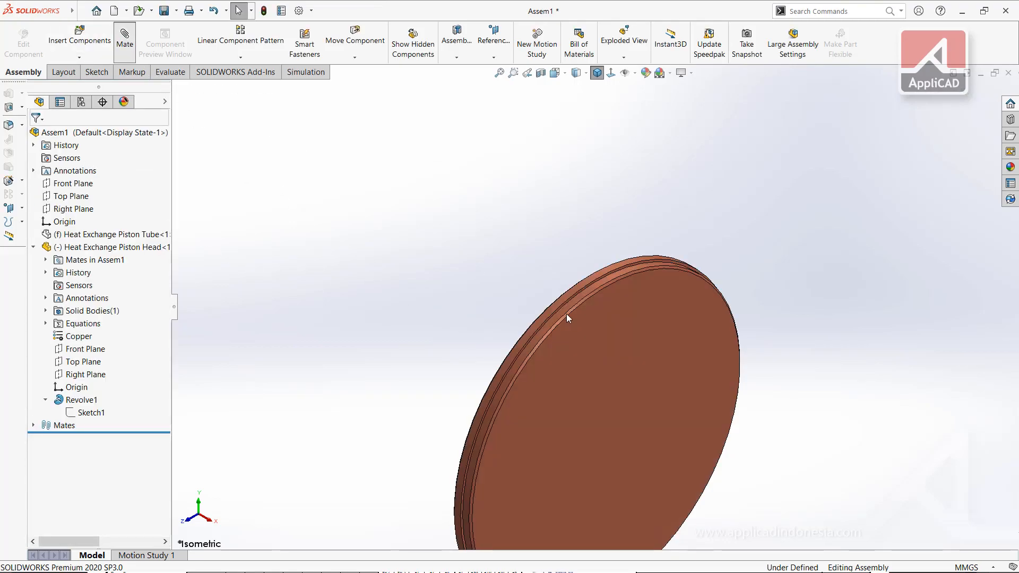
scroll(562, 308, down, 10)
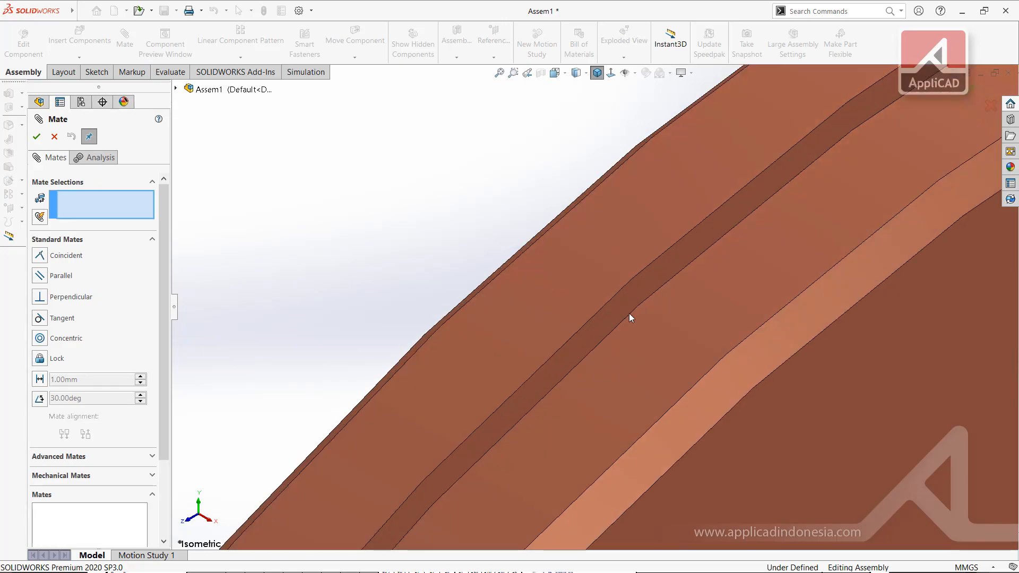
click(626, 300)
scroll(614, 366, up, 10)
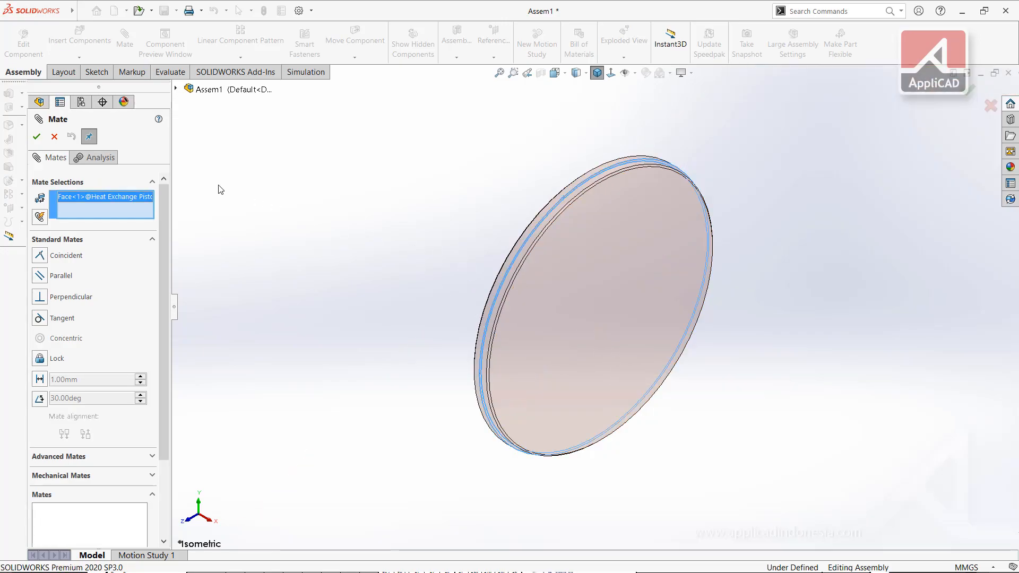
key(Escape)
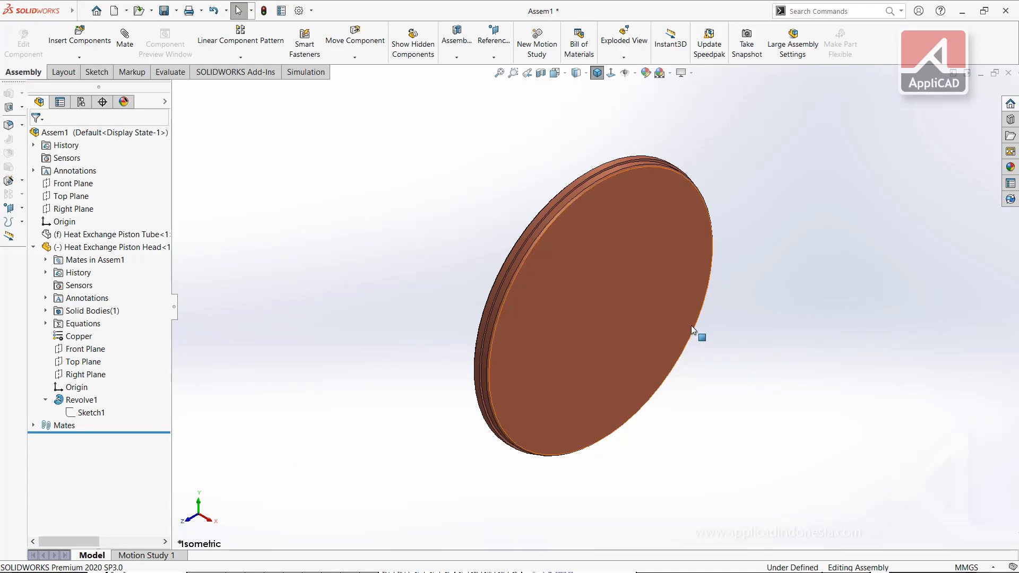
Step: Show the tube again and try to mate faces at the tube's end and the piston head's rim
key(shift+Tab)
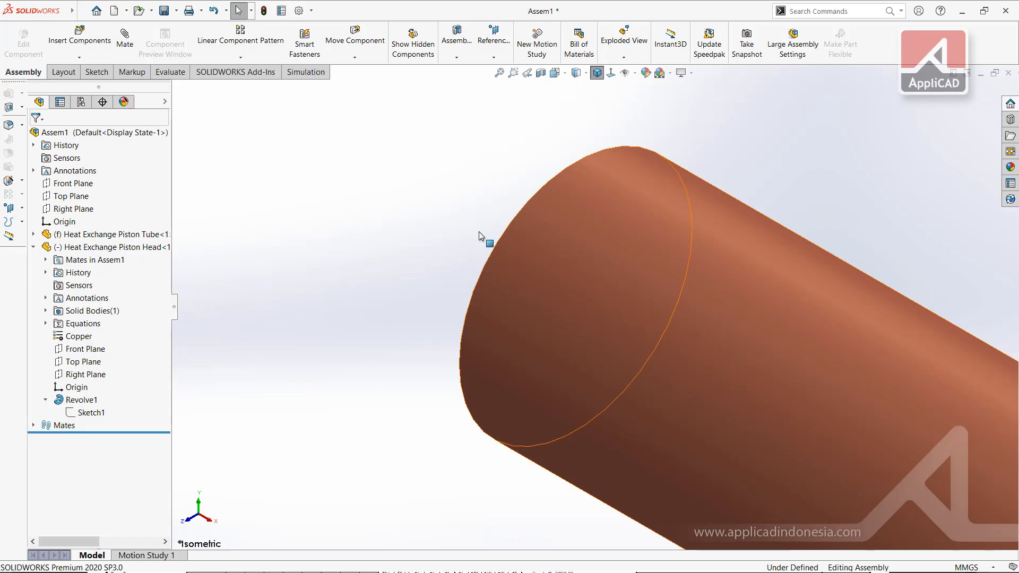
click(124, 40)
scroll(604, 160, down, 5)
middle_drag(593, 173, 639, 202)
scroll(584, 172, down, 3)
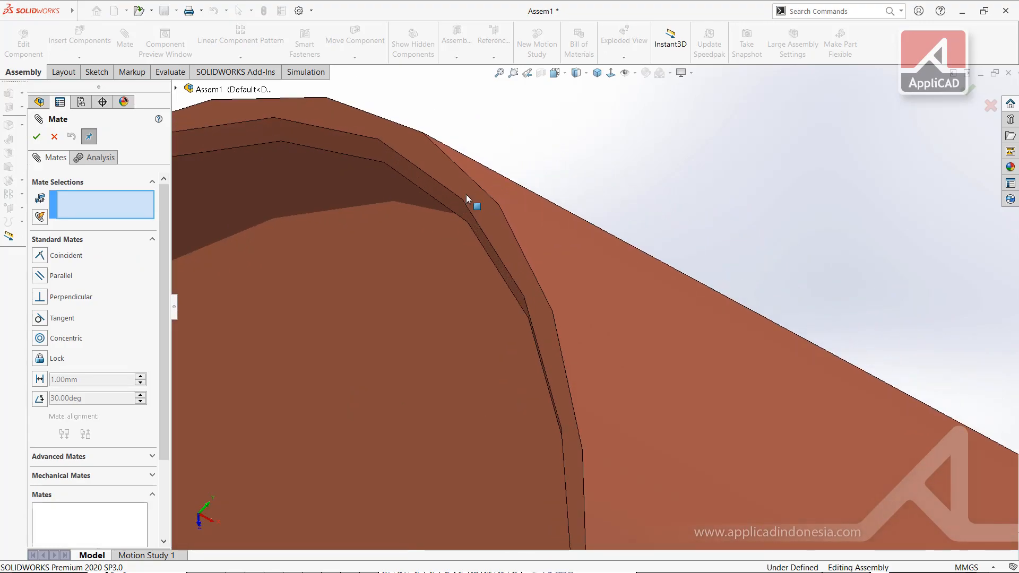
click(466, 193)
middle_drag(467, 193, 384, 196)
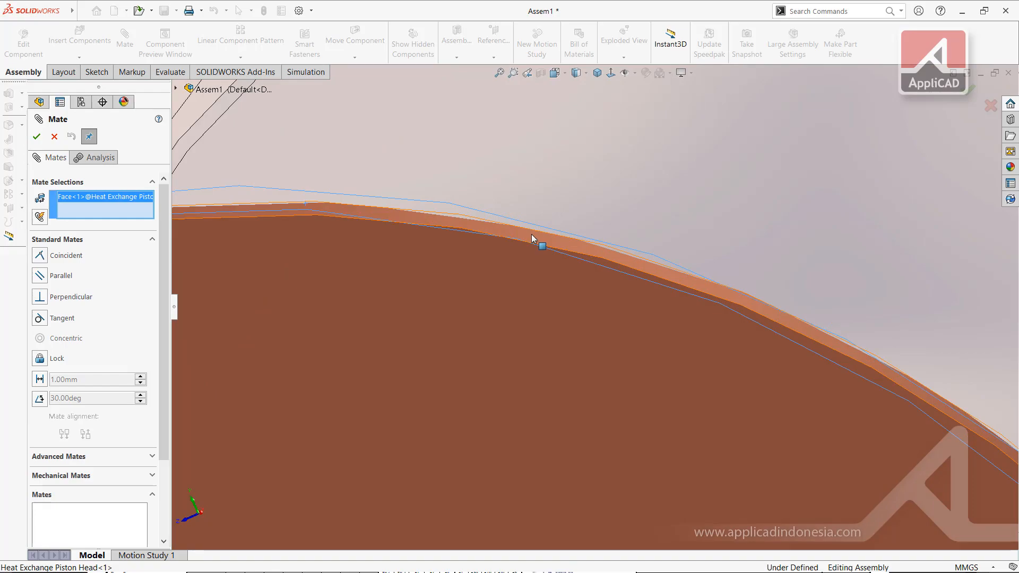
click(530, 235)
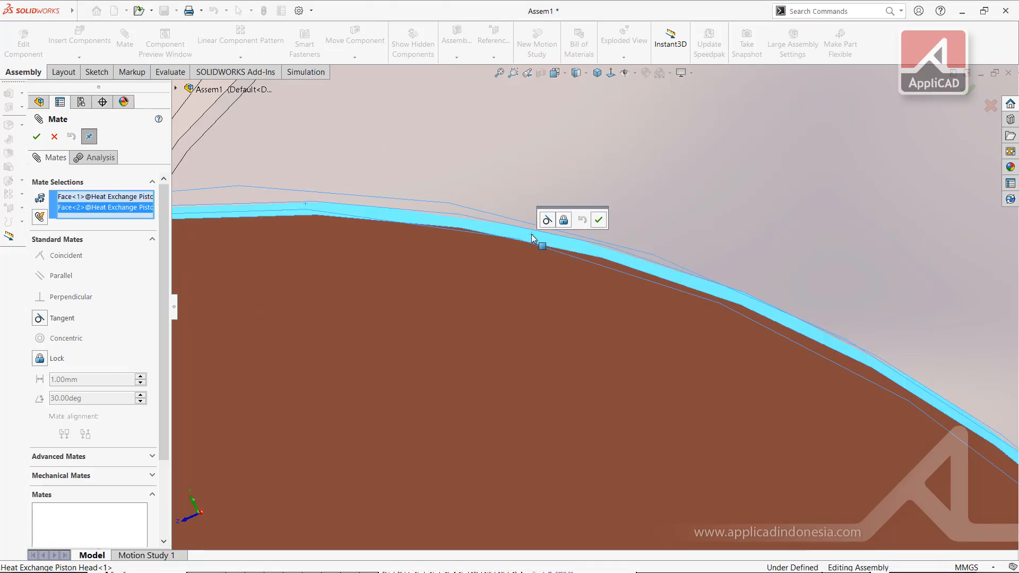
scroll(532, 237, up, 8)
middle_drag(498, 250, 668, 318)
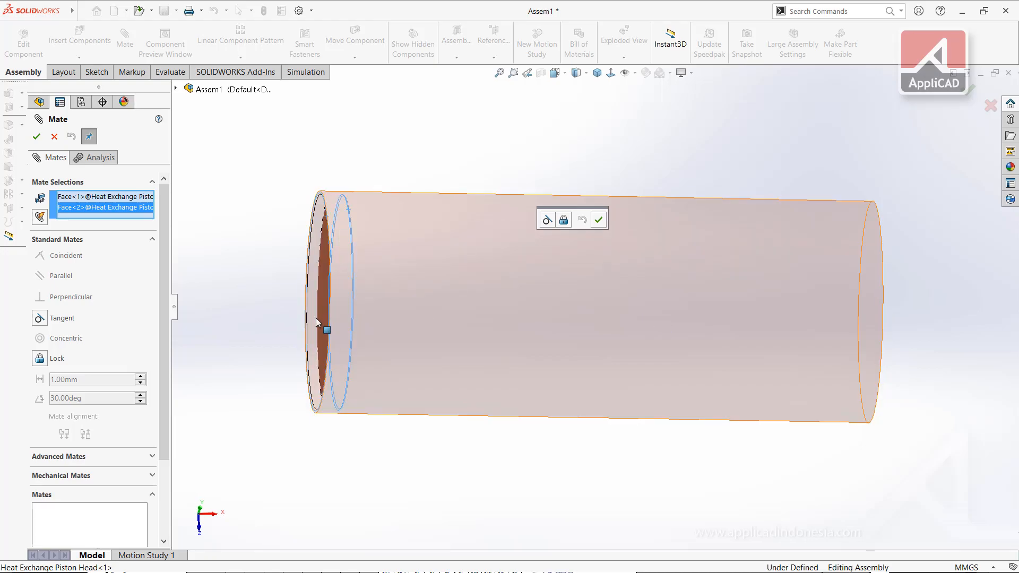
mouse_move(207, 269)
middle_down()
mouse_move(257, 271)
mouse_move(202, 266)
middle_up()
key(Escape)
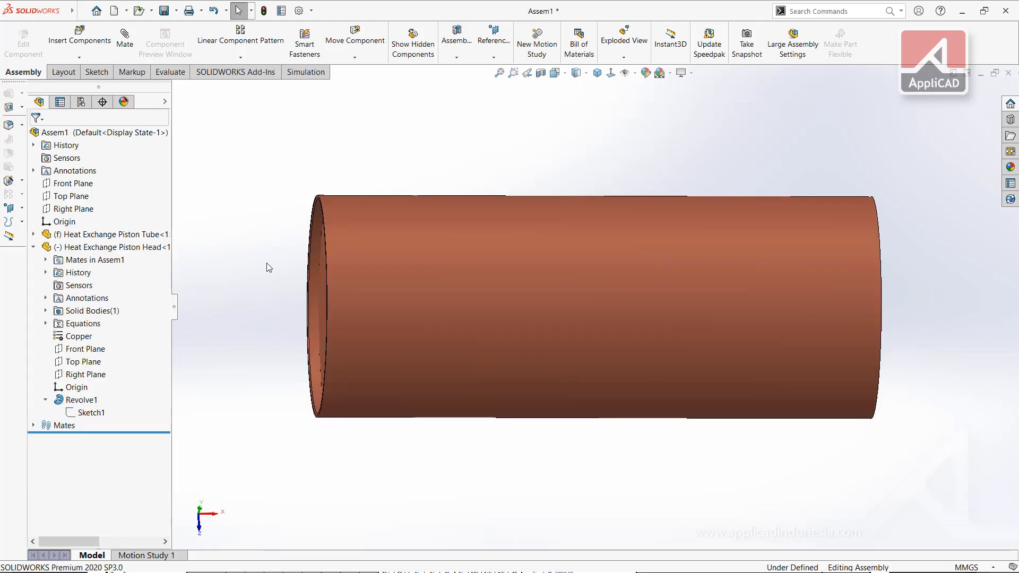
Step: Try to pull the piston head out of the tube and delete the extra Heat Exchange Piston Head copy
middle_drag(364, 302, 415, 301)
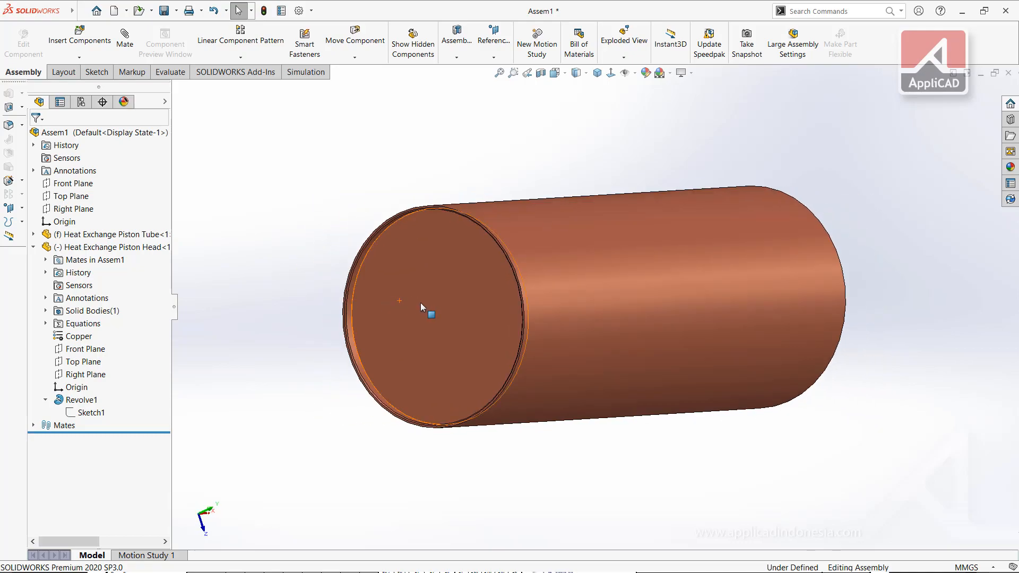
drag(415, 301, 368, 313)
alt+drag(417, 291, 432, 318)
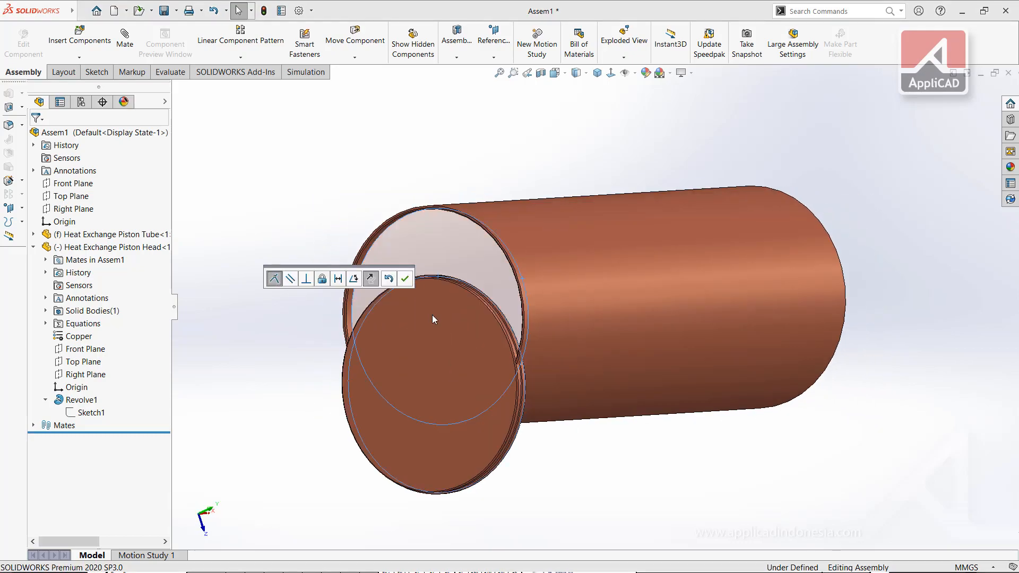
click(419, 352)
key(Delete)
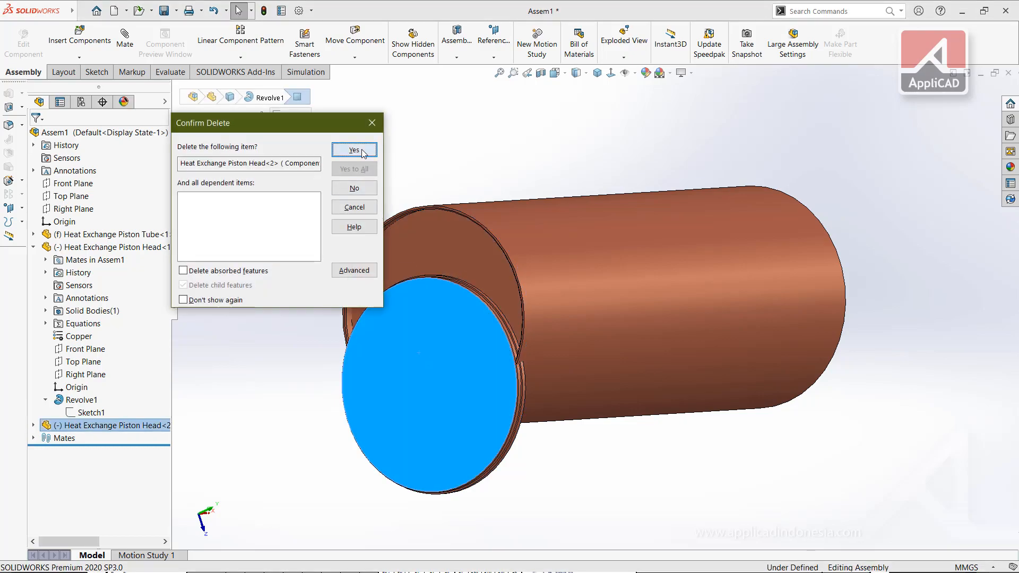
click(354, 150)
click(377, 289)
click(437, 312)
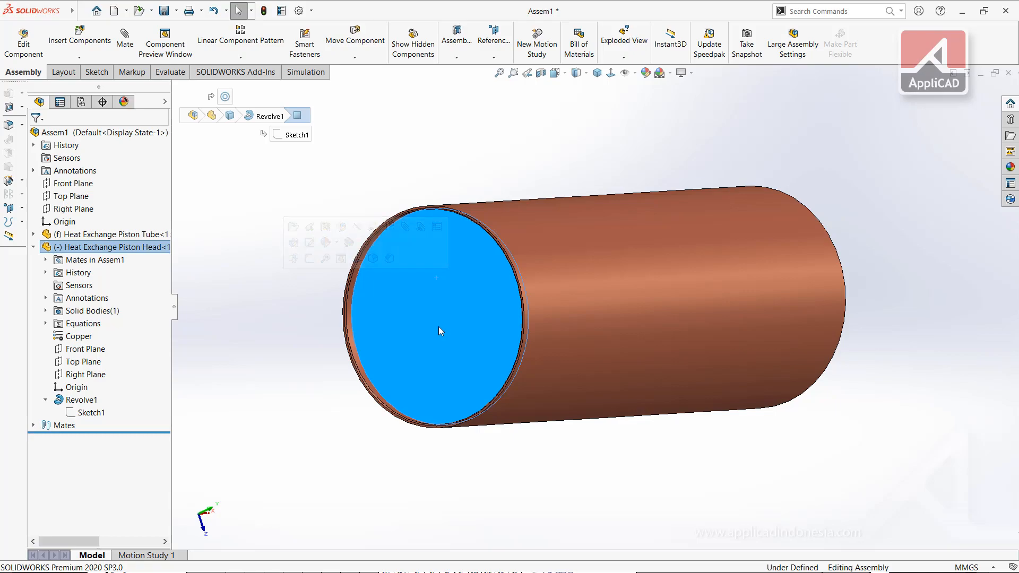
click(240, 298)
Step: Search the commands for "move", run Move Component, and pull the piston head out clear of the tube's end
key(ctrl+7)
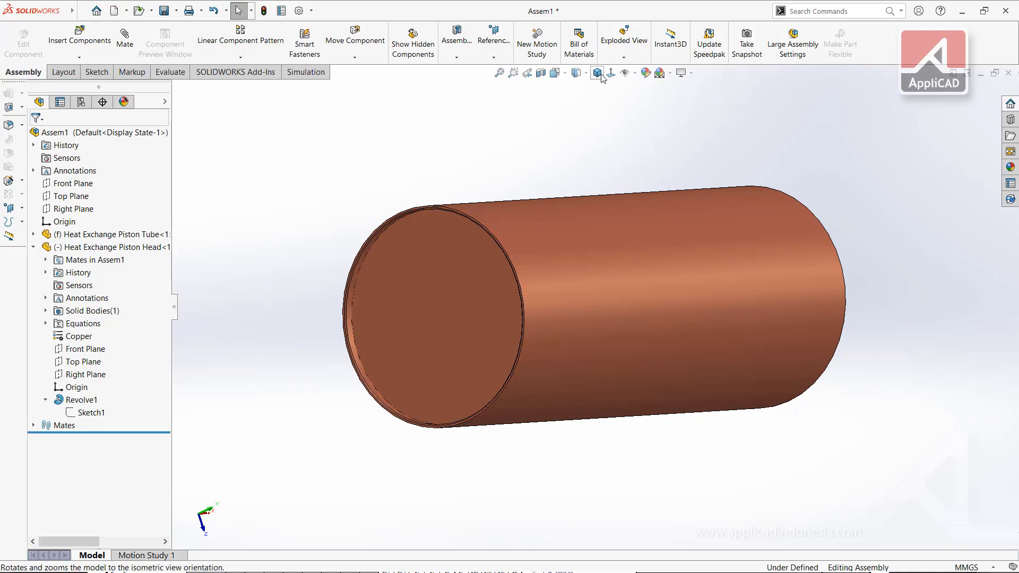
middle_drag(511, 262, 605, 281)
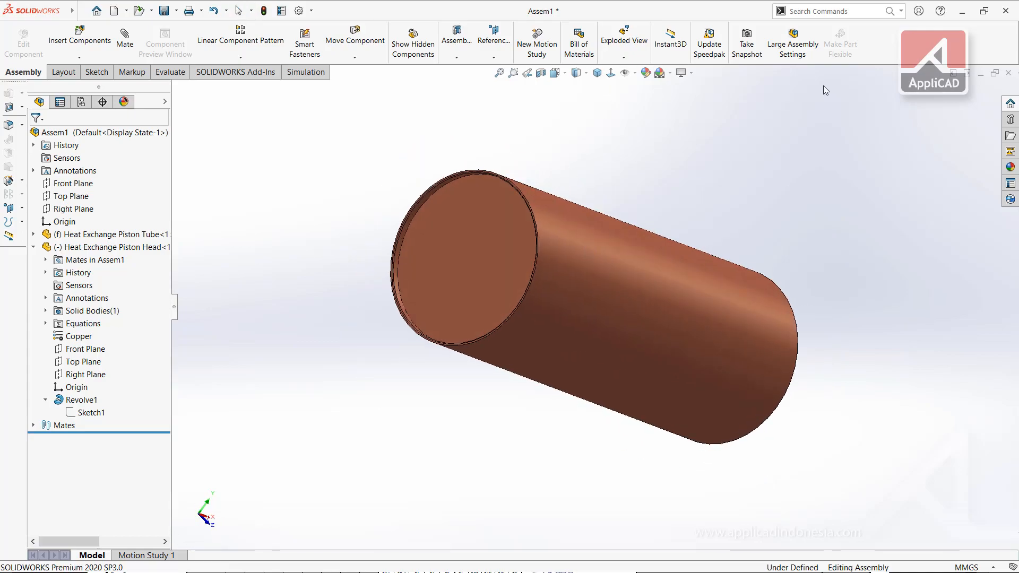
click(838, 10)
text(move)
click(828, 37)
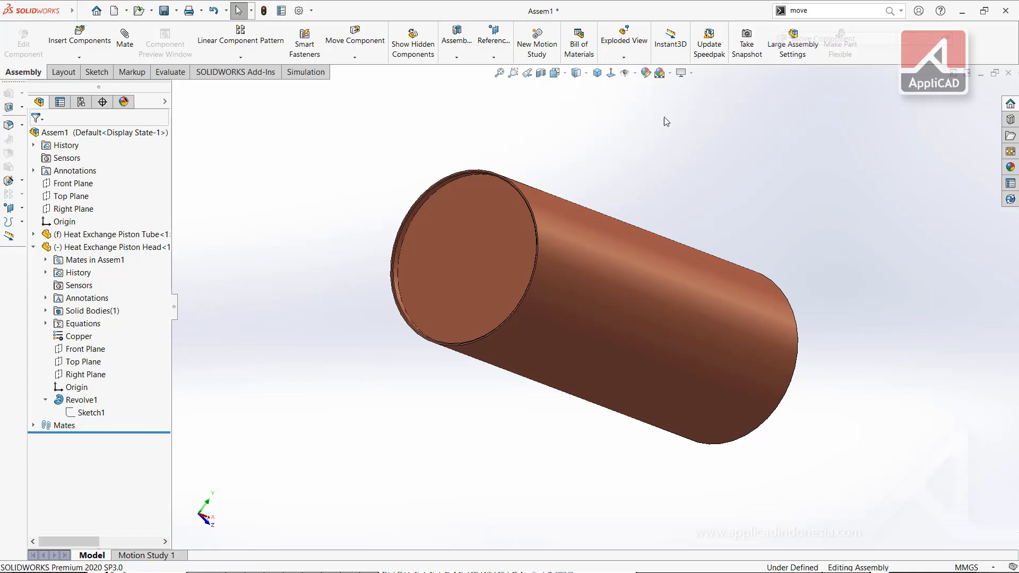
drag(450, 247, 291, 250)
key(Escape)
middle_drag(357, 277, 240, 278)
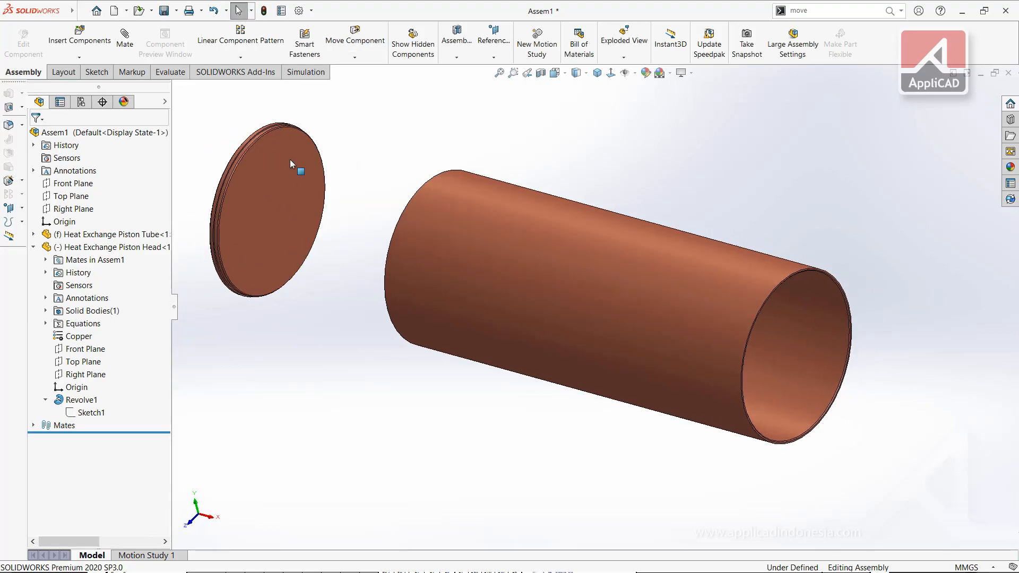
Step: Add a coincident mate between the piston head's flat shoulder face and the tube's annular end face
scroll(264, 149, down, 3)
scroll(345, 149, down, 5)
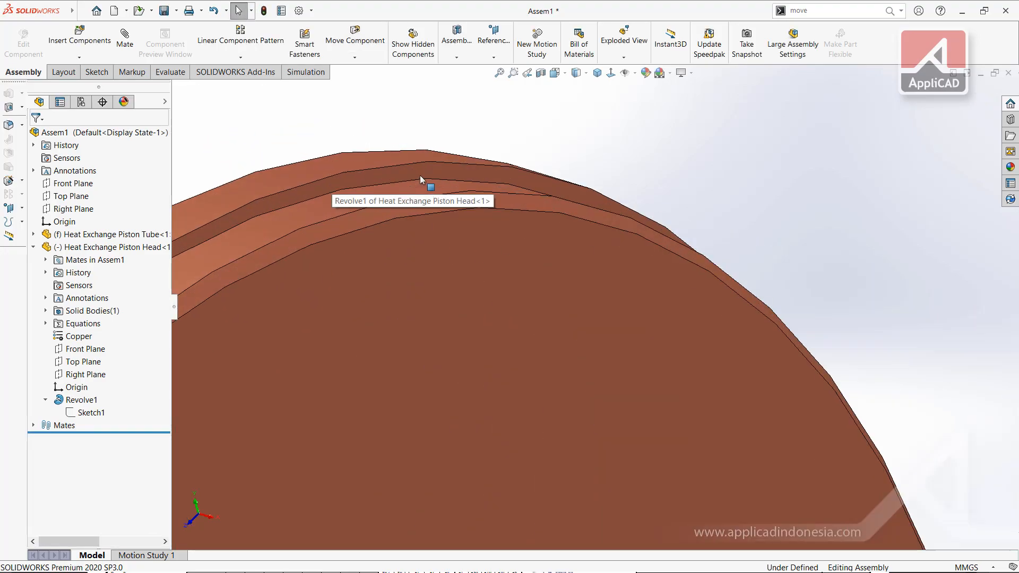
click(439, 175)
scroll(660, 227, up, 8)
mouse_move(748, 335)
middle_down()
mouse_move(712, 354)
mouse_move(752, 355)
middle_up()
scroll(707, 352, down, 8)
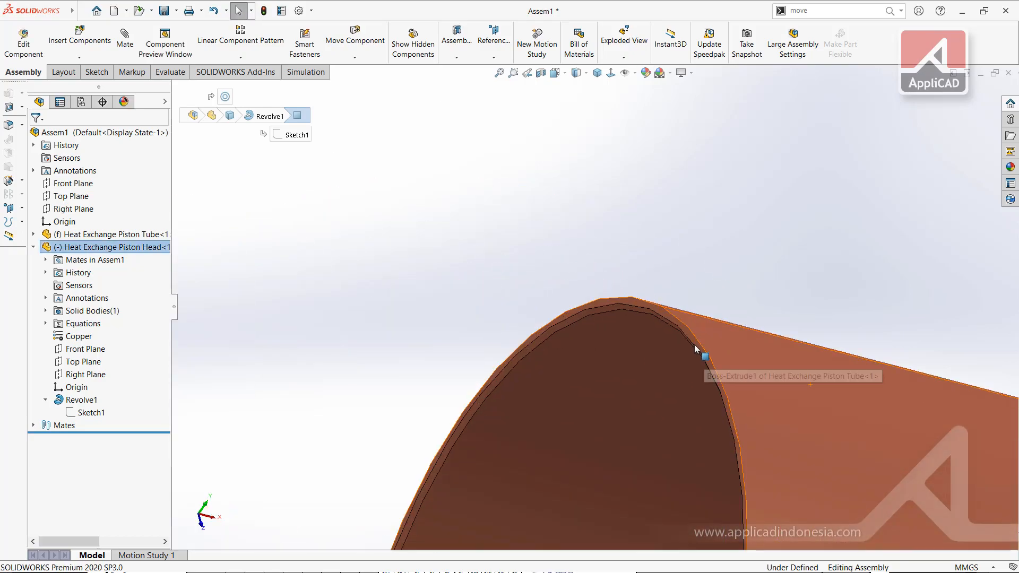
scroll(654, 305, down, 3)
ctrl+click(660, 308)
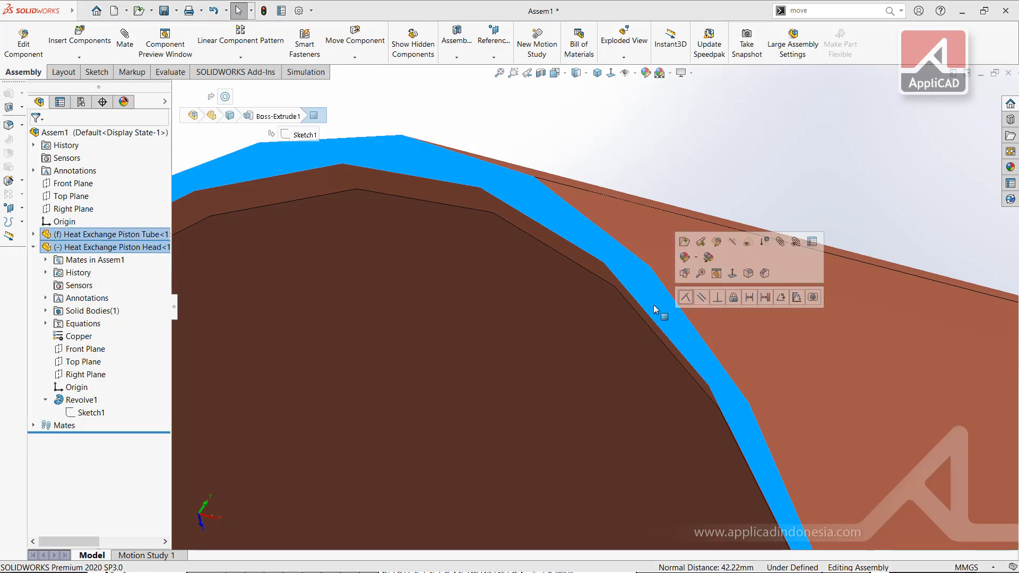
click(686, 297)
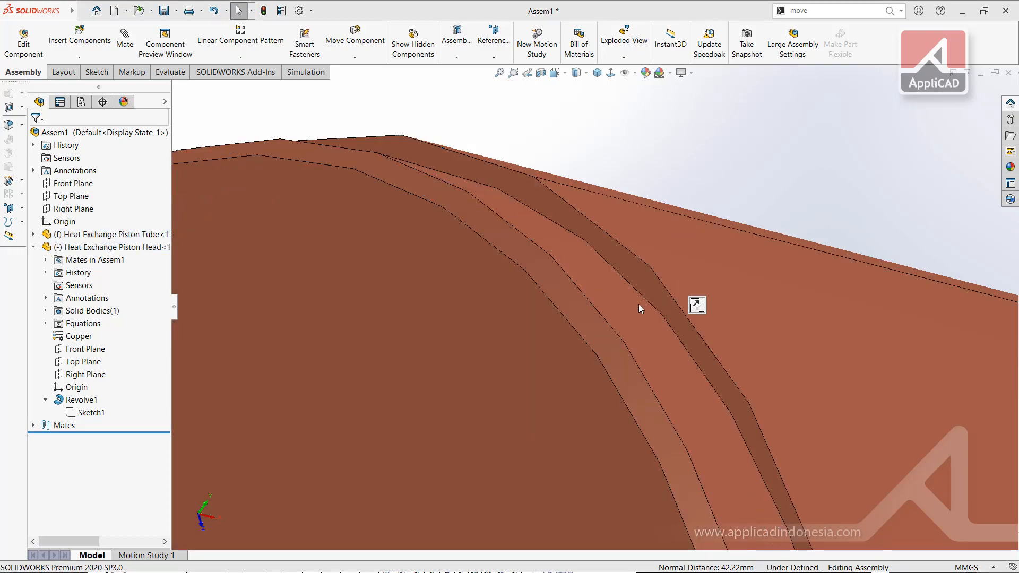
scroll(525, 242, up, 5)
middle_drag(515, 343, 480, 295)
Step: Show the assembly in isometric view and apply a planar section view on the Front Plane
click(597, 73)
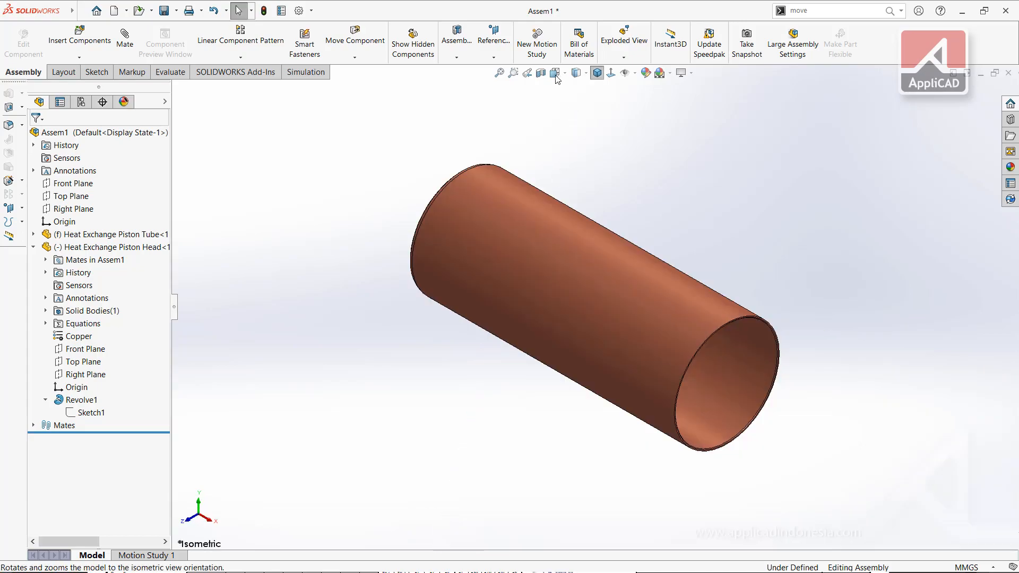
click(540, 74)
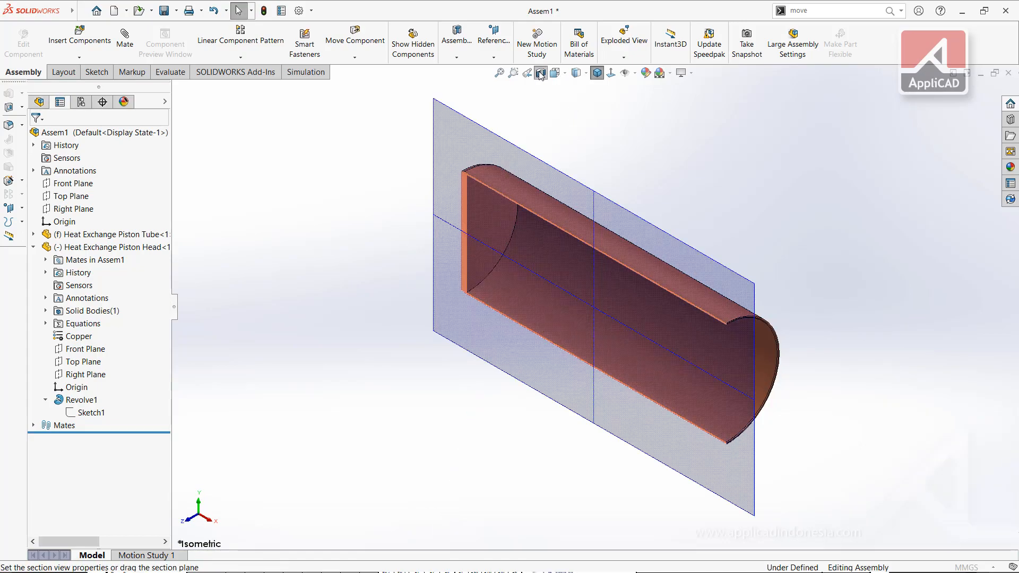
click(968, 93)
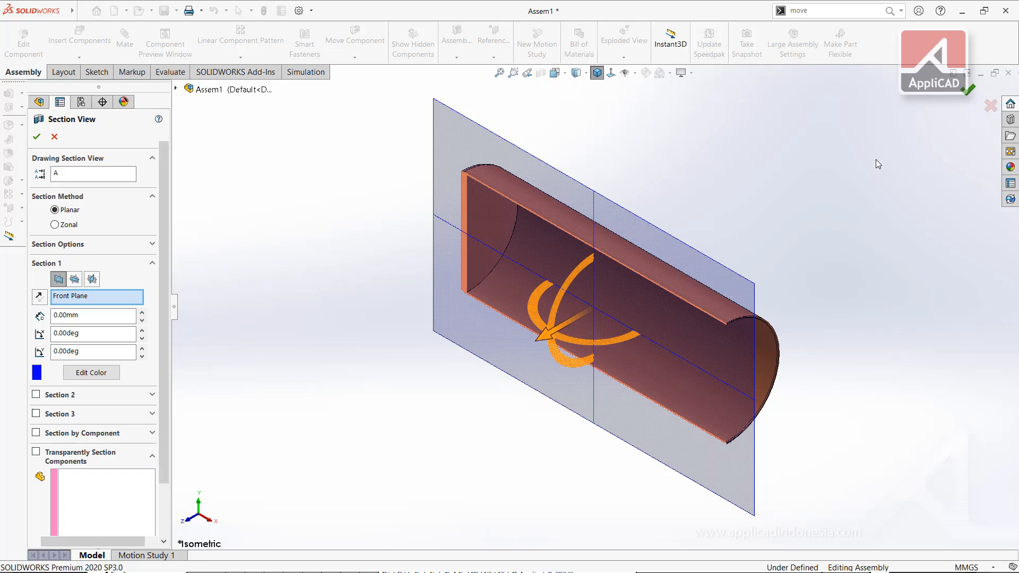
Step: Examine the sectioned joint between the piston head and tube end in front view, then close the section and restore the isometric view
click(555, 73)
click(570, 117)
scroll(400, 223, down, 6)
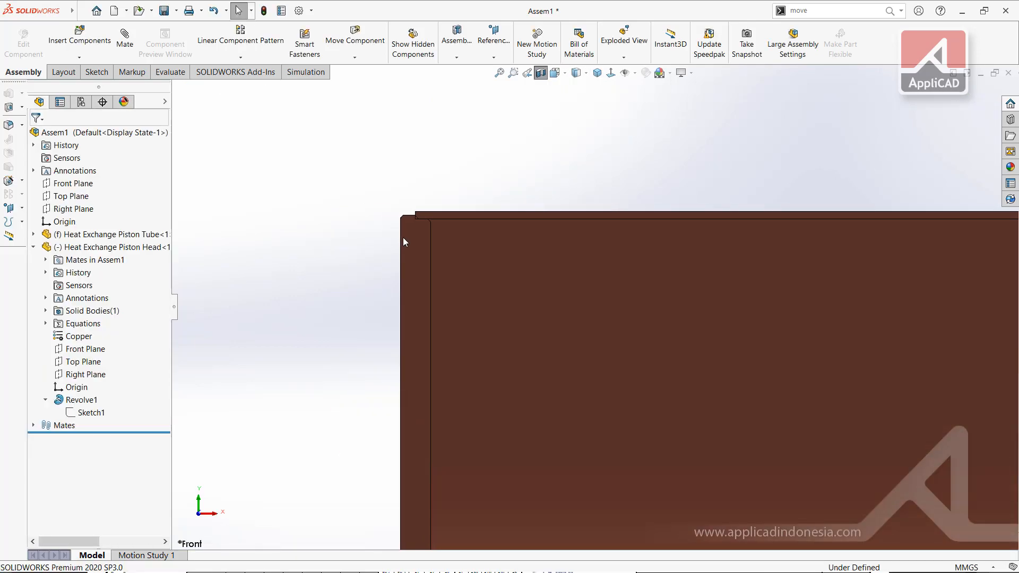
scroll(503, 247, down, 4)
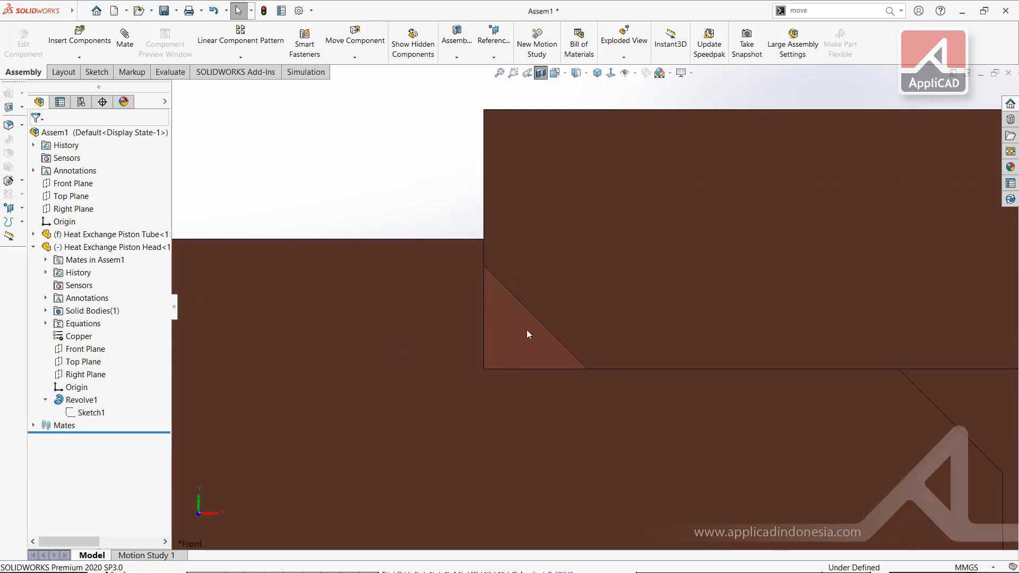
scroll(533, 333, up, 2)
scroll(591, 373, up, 4)
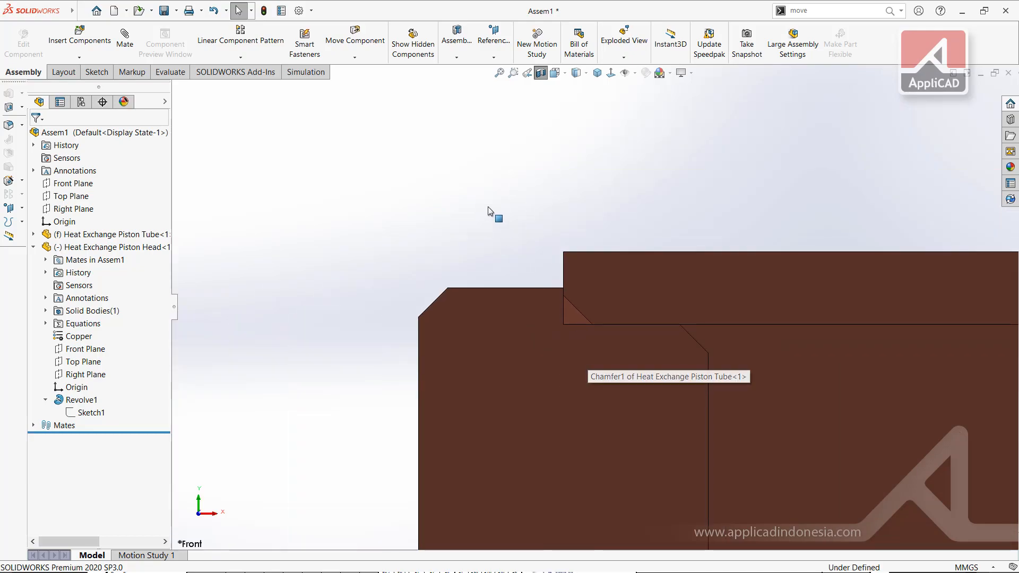
key(f)
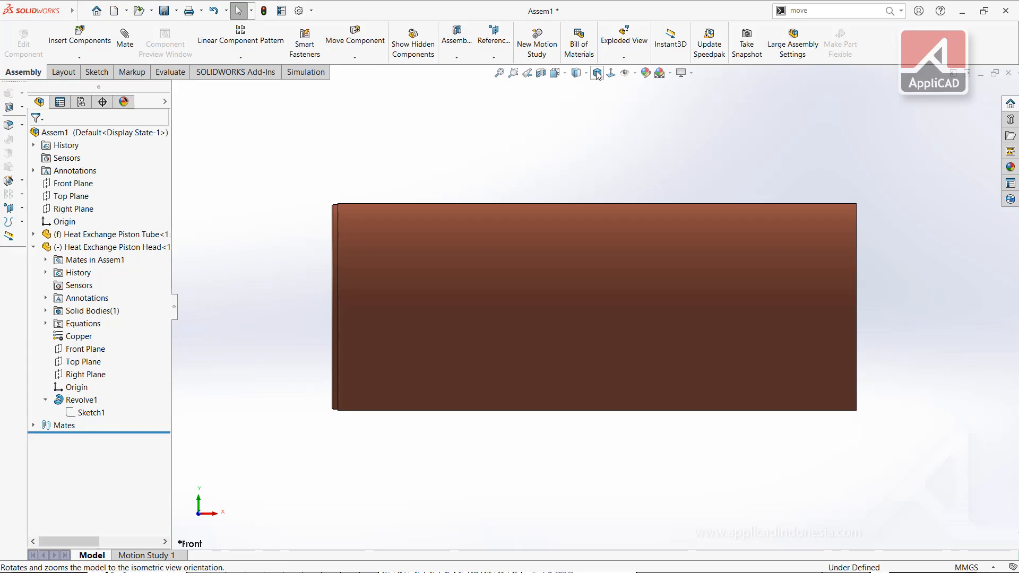
click(597, 73)
Step: Insert the Heat Exchange Piston Exhaust part into the assembly, placing it freely beyond the tube's open end
click(101, 41)
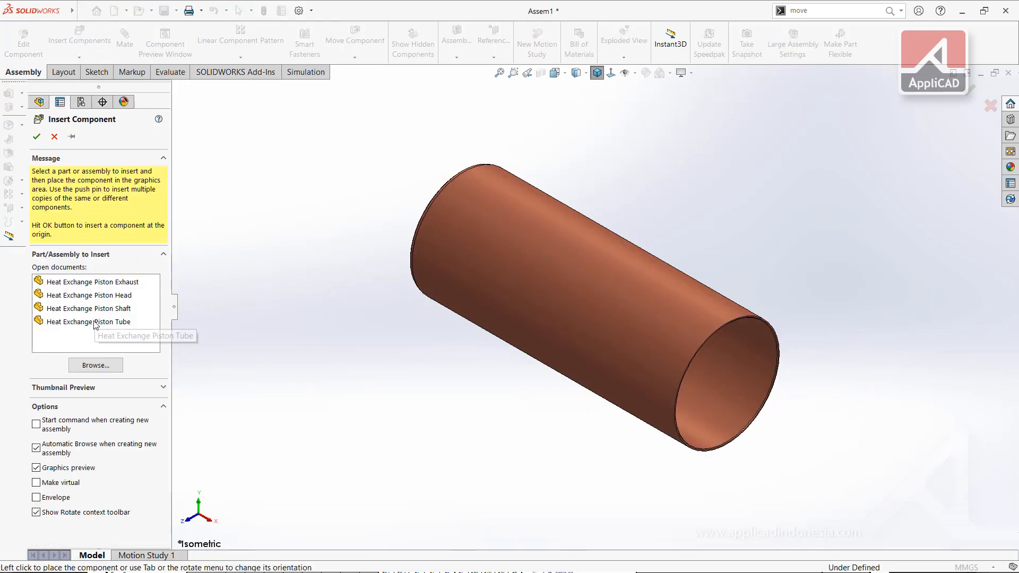
click(98, 286)
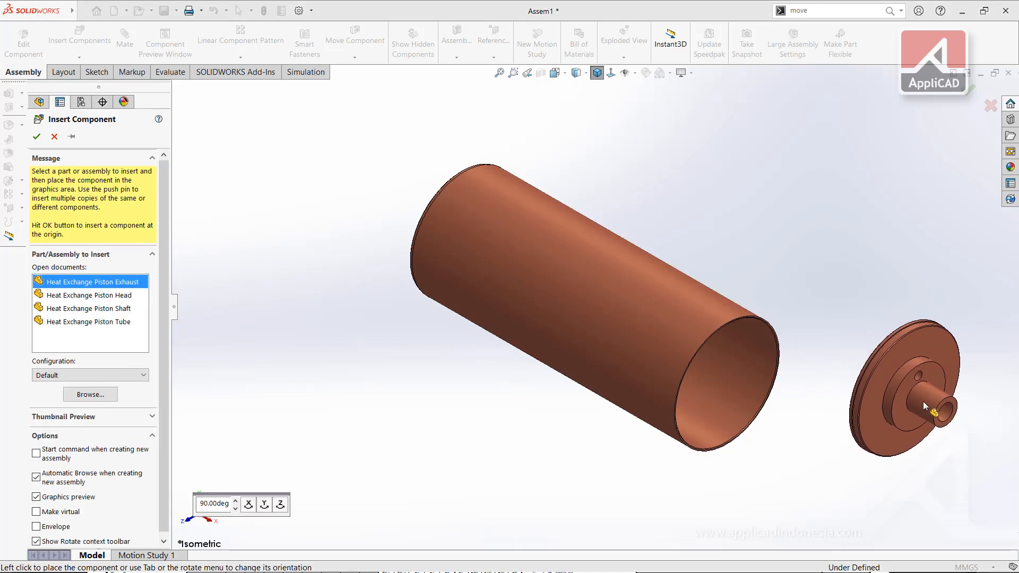
click(924, 402)
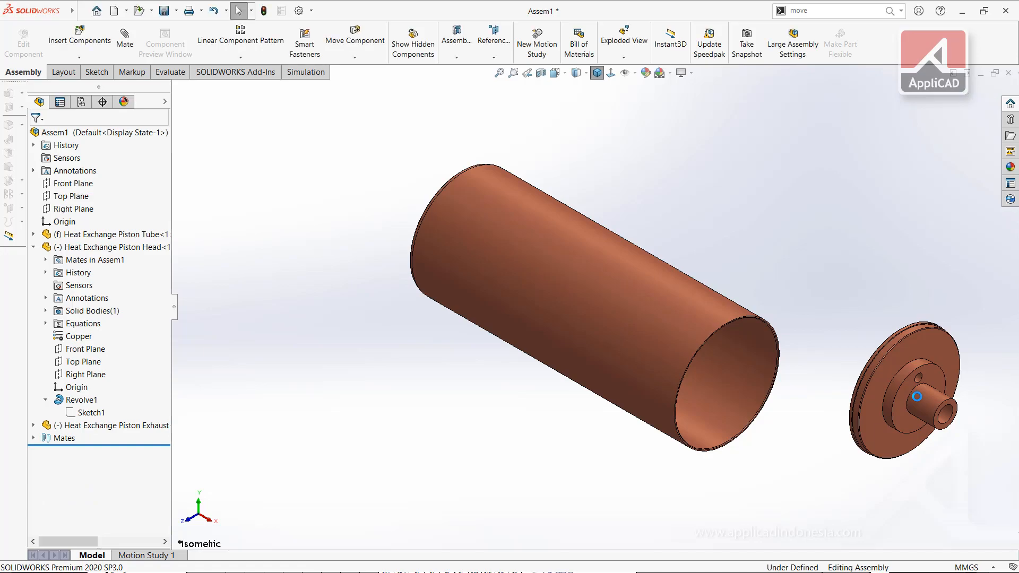
scroll(909, 340, down, 5)
scroll(771, 320, up, 5)
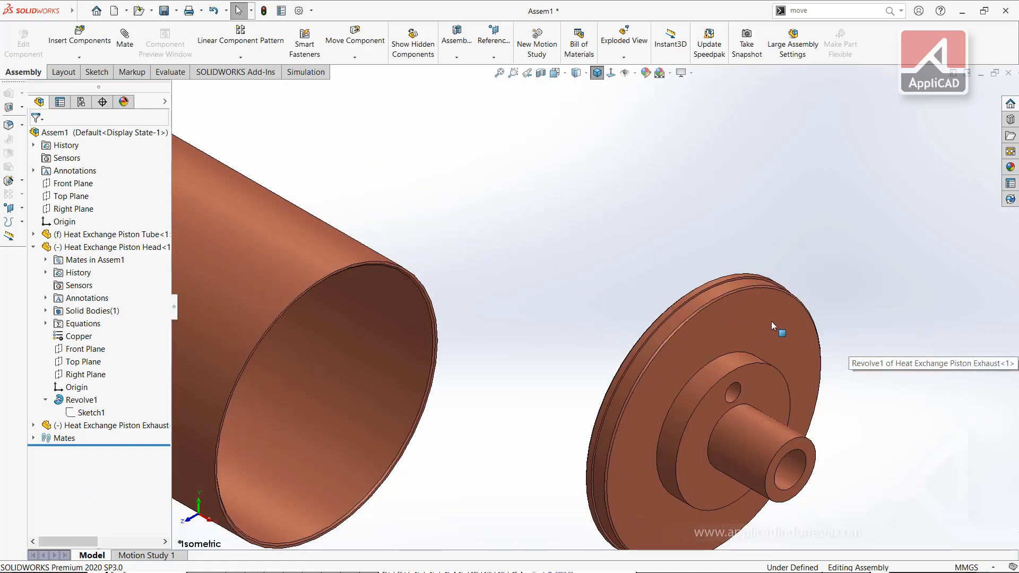
Step: Switch to Adobe Acrobat Reader, check the exhaust's orientation in the Assembly Heat Exchange Piston drawing, and return to the SOLIDWORKS assembly
key(alt+Tab)
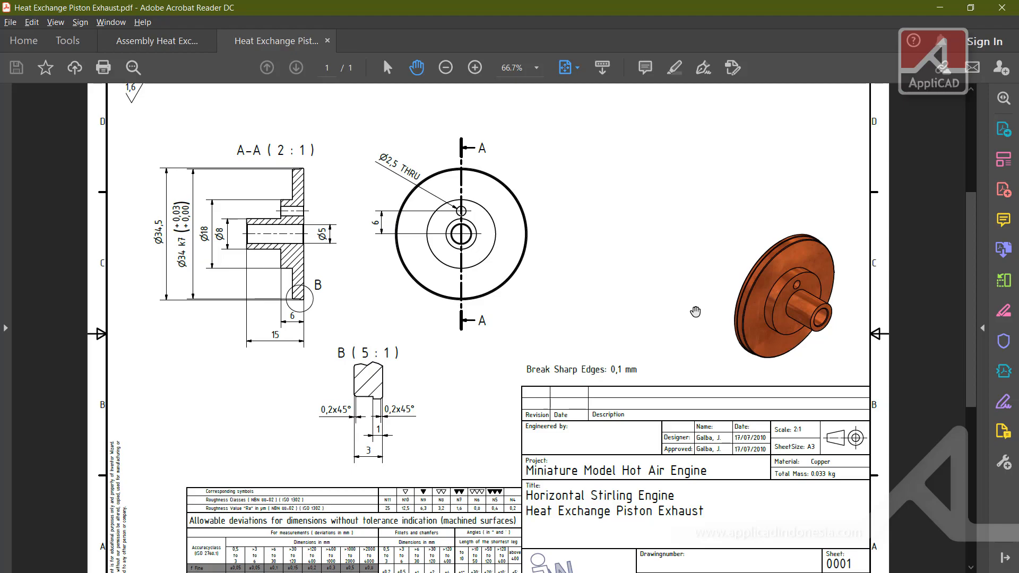
key(alt+Tab)
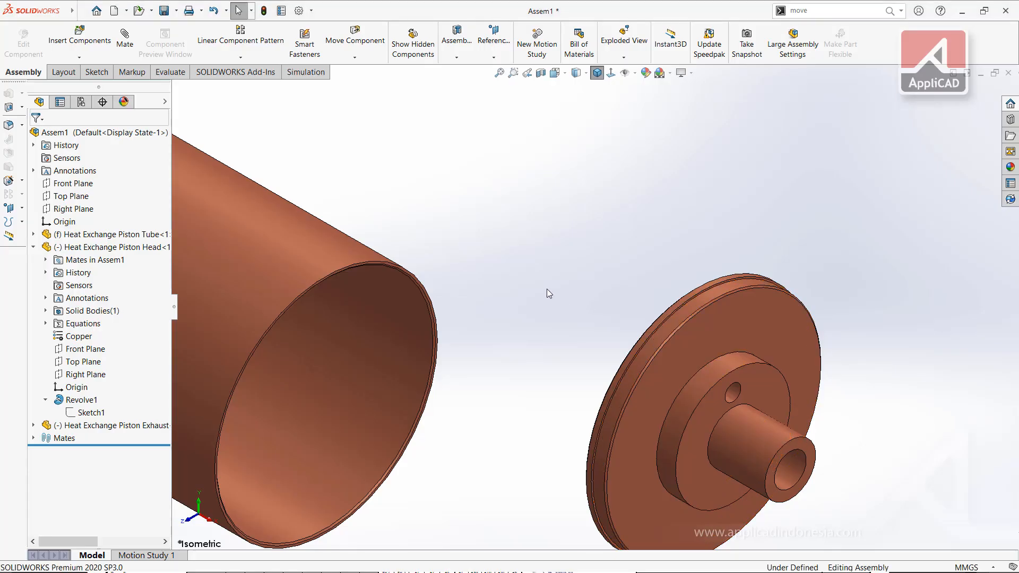
key(alt+Tab)
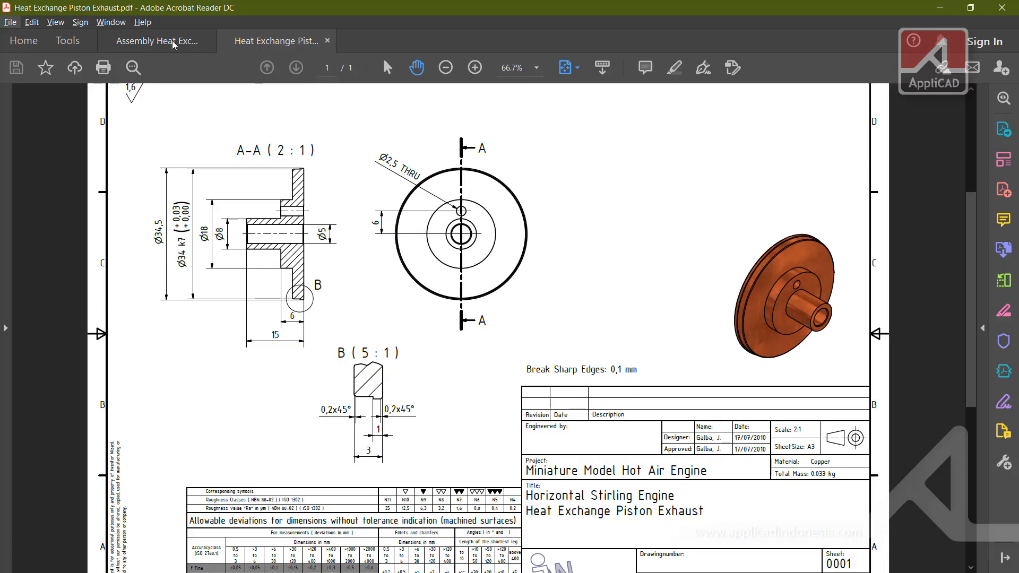
click(173, 43)
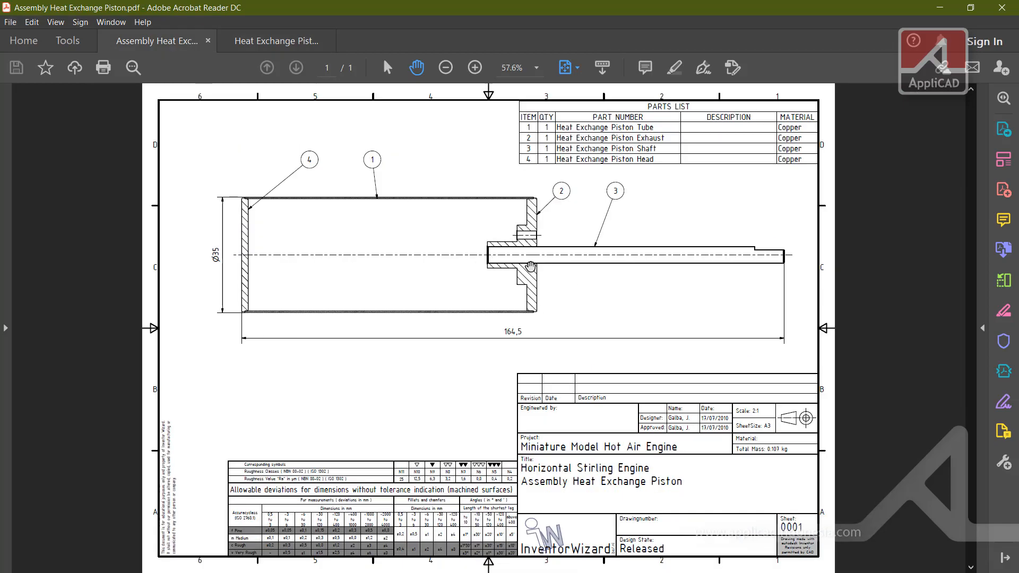
key(alt+Tab)
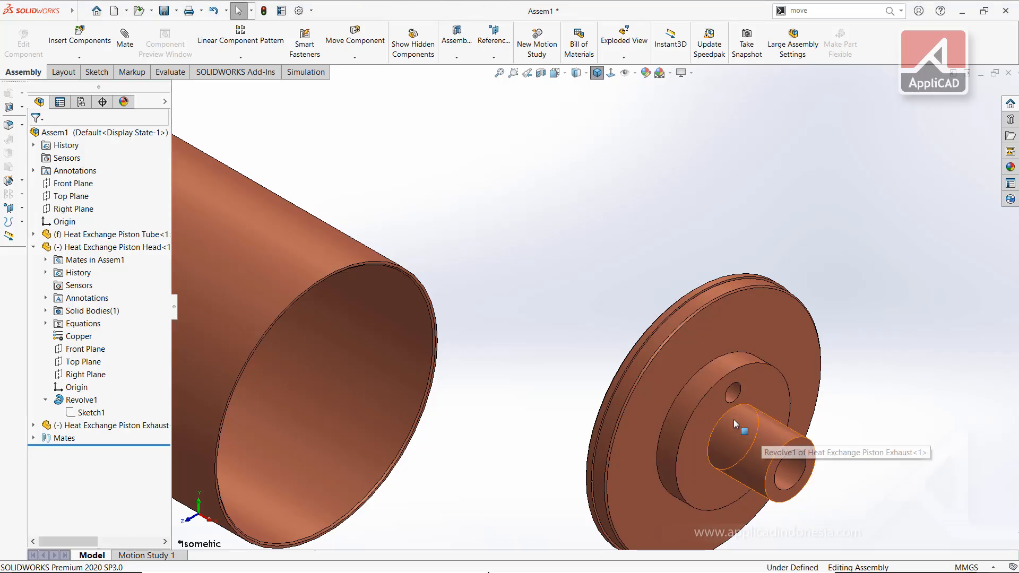
click(752, 390)
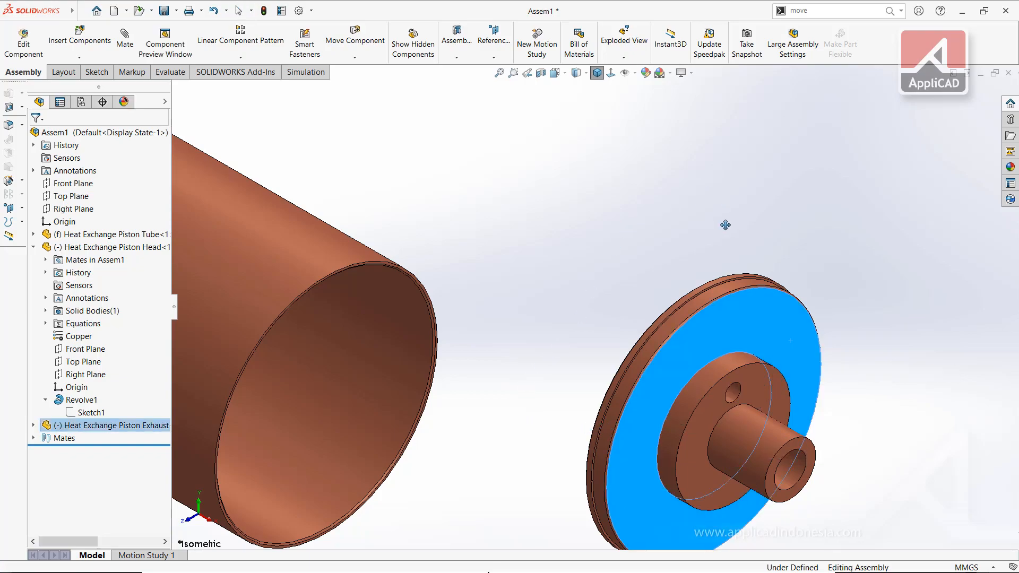
key(Escape)
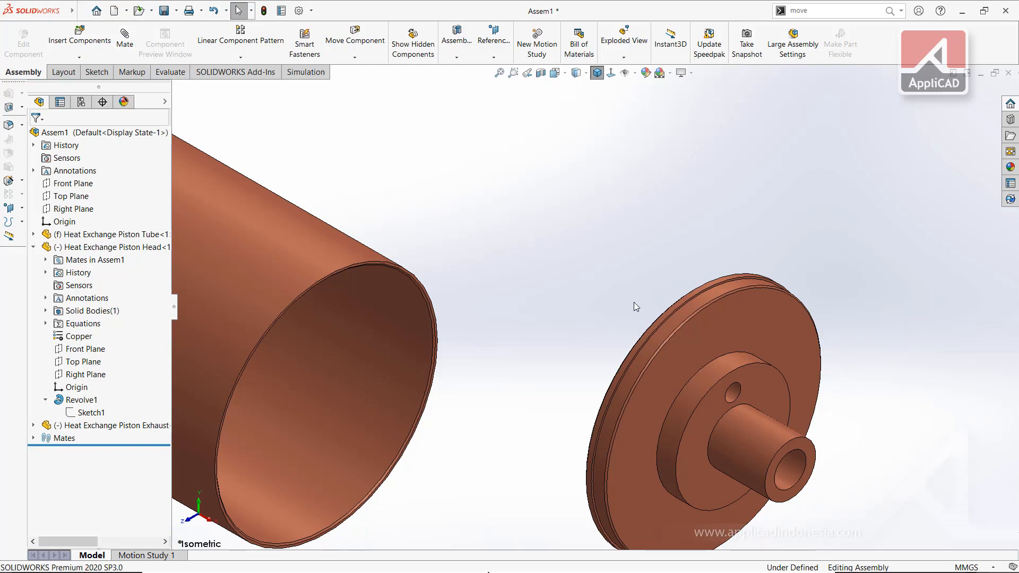
Step: Add a coincident mate between the exhaust's flat shoulder face and the tube's open annular end face, flipping the mate alignment
scroll(752, 304, down, 5)
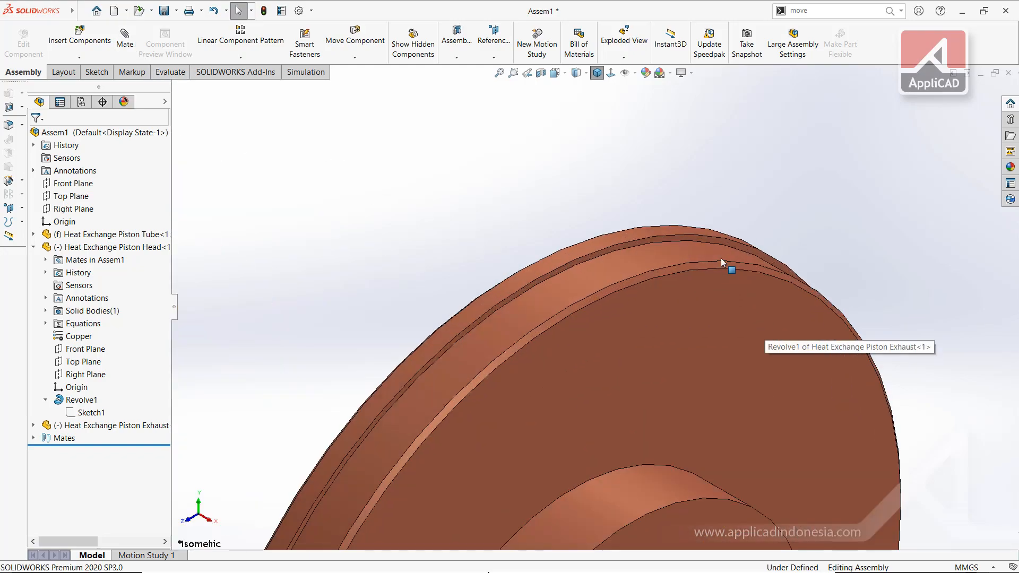
click(653, 226)
scroll(257, 284, up, 3)
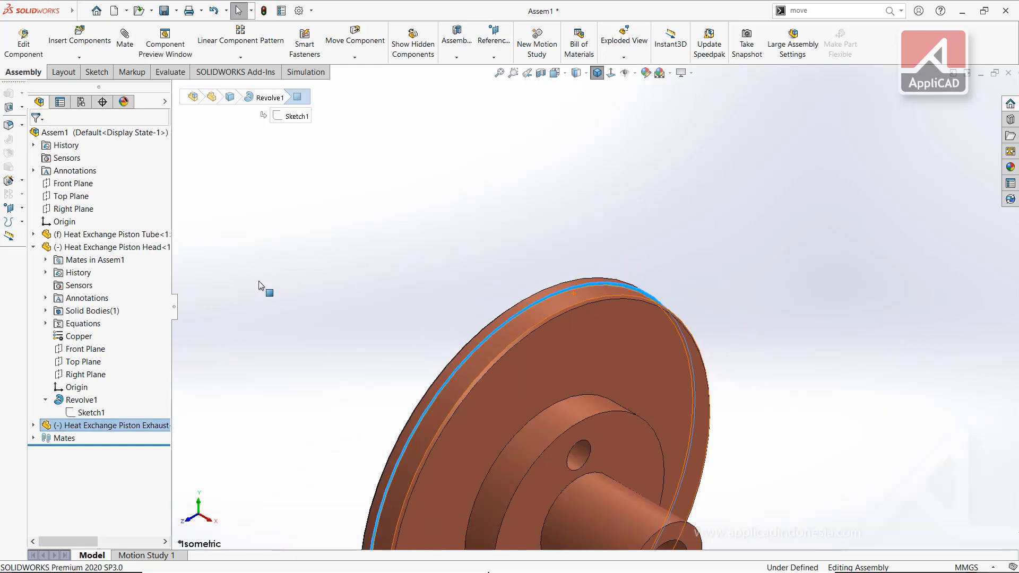
scroll(393, 297, up, 3)
scroll(371, 286, down, 10)
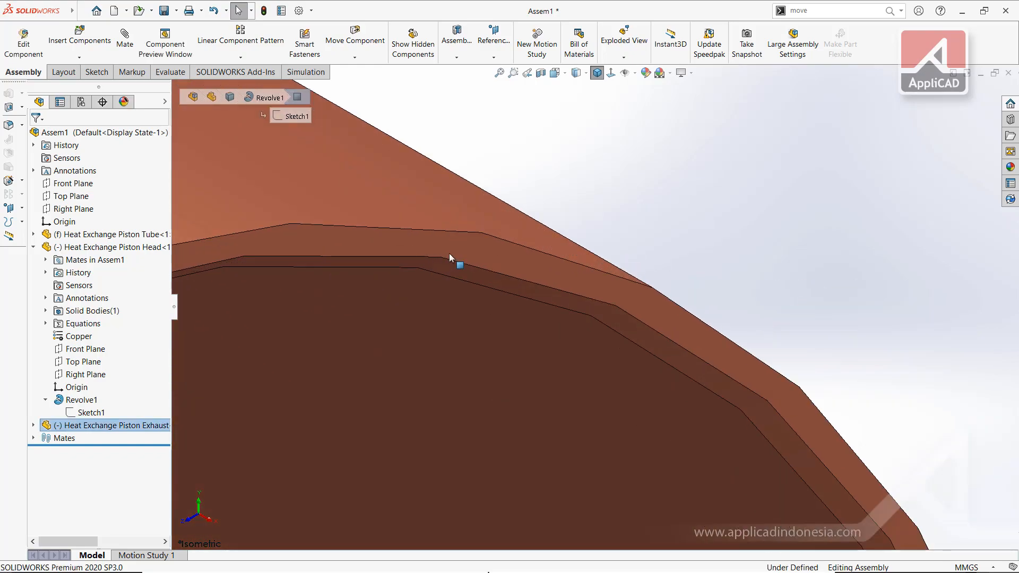
click(455, 247)
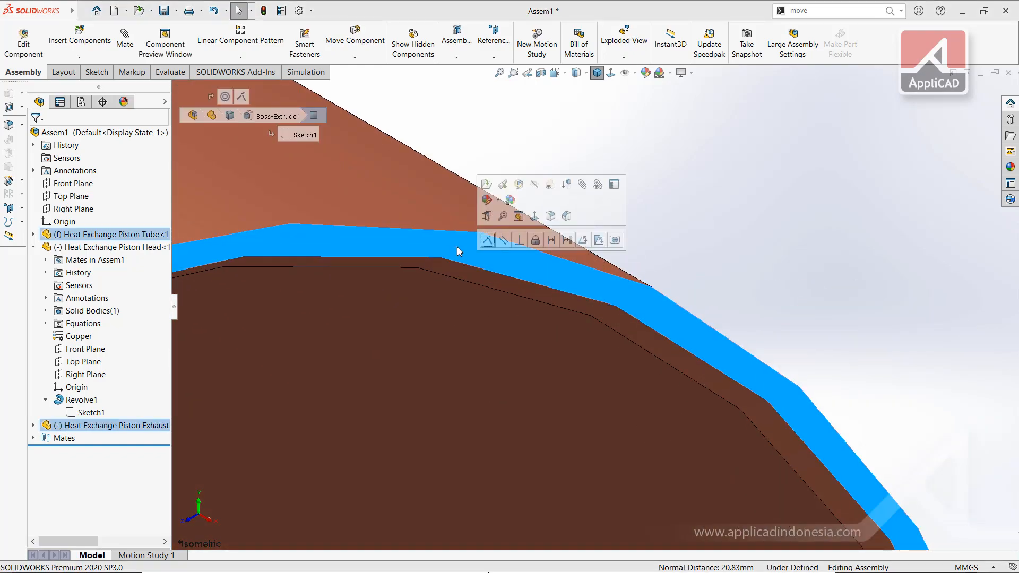
click(487, 240)
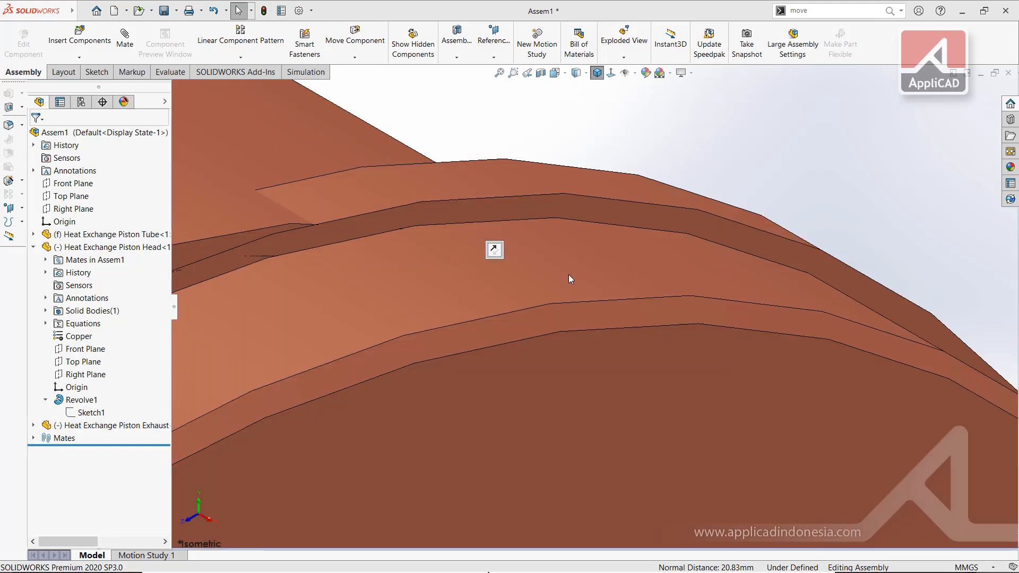
click(496, 251)
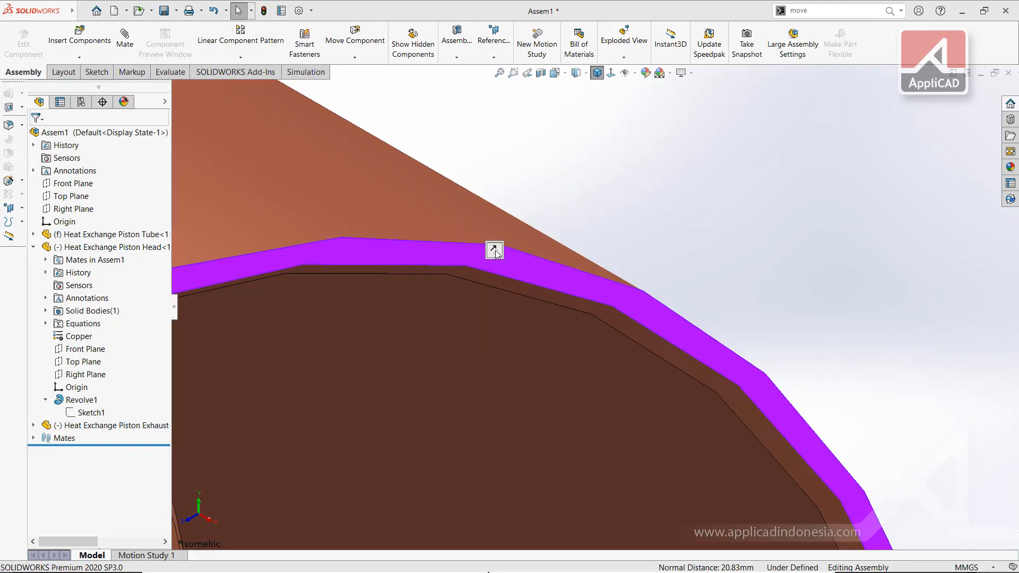
Step: Add a concentric mate between the exhaust's 34 mm cylindrical face and the tube's outer cylindrical face
scroll(644, 277, up, 6)
scroll(644, 276, up, 4)
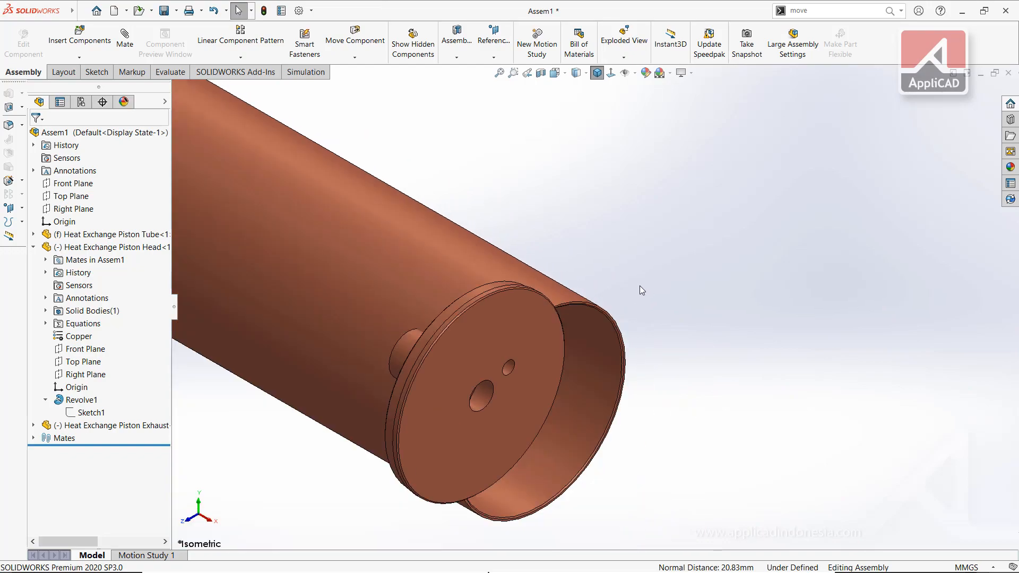
scroll(525, 308, down, 8)
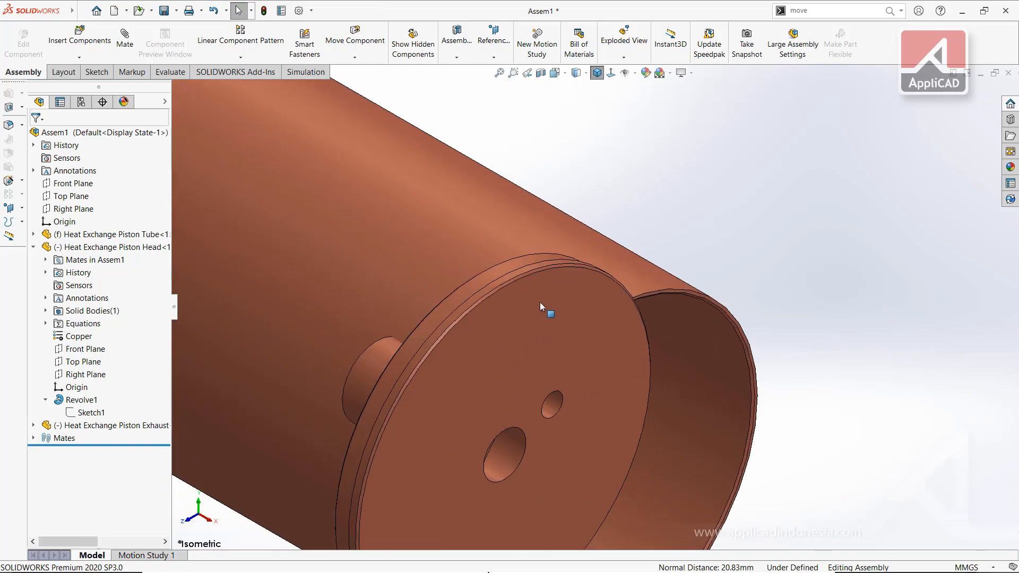
click(439, 259)
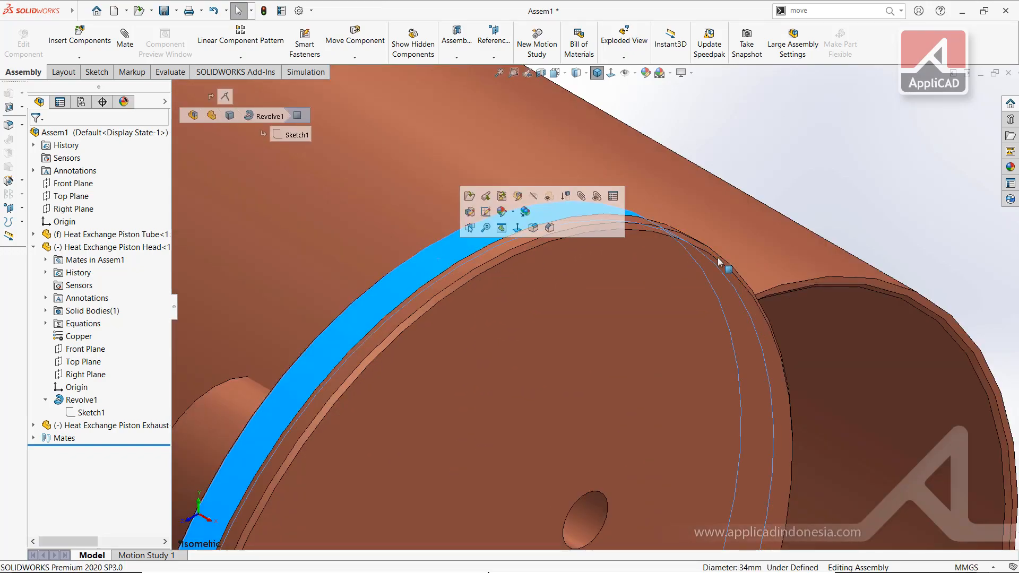
ctrl+click(775, 253)
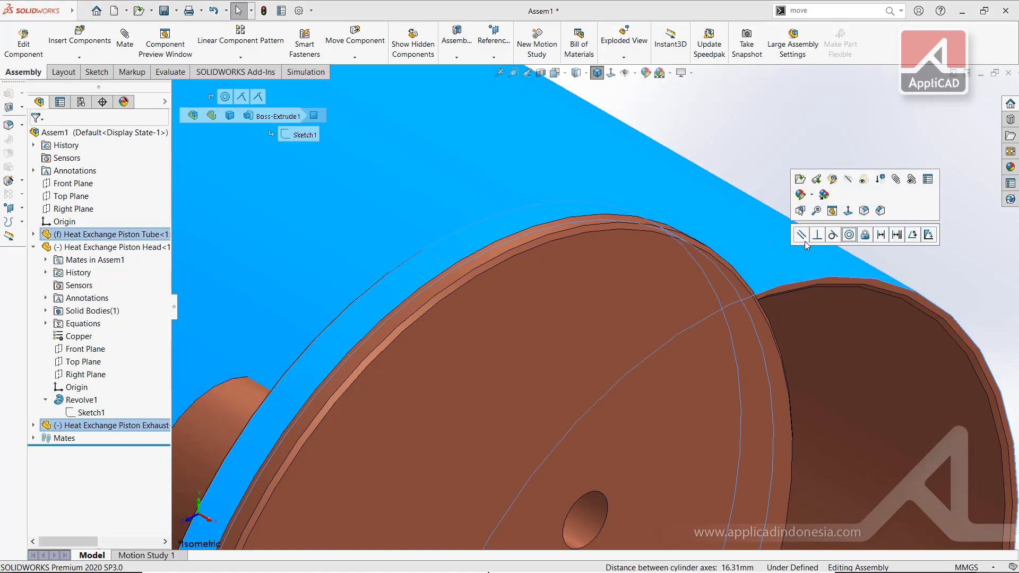
click(848, 234)
scroll(637, 297, up, 3)
scroll(630, 276, down, 5)
click(629, 255)
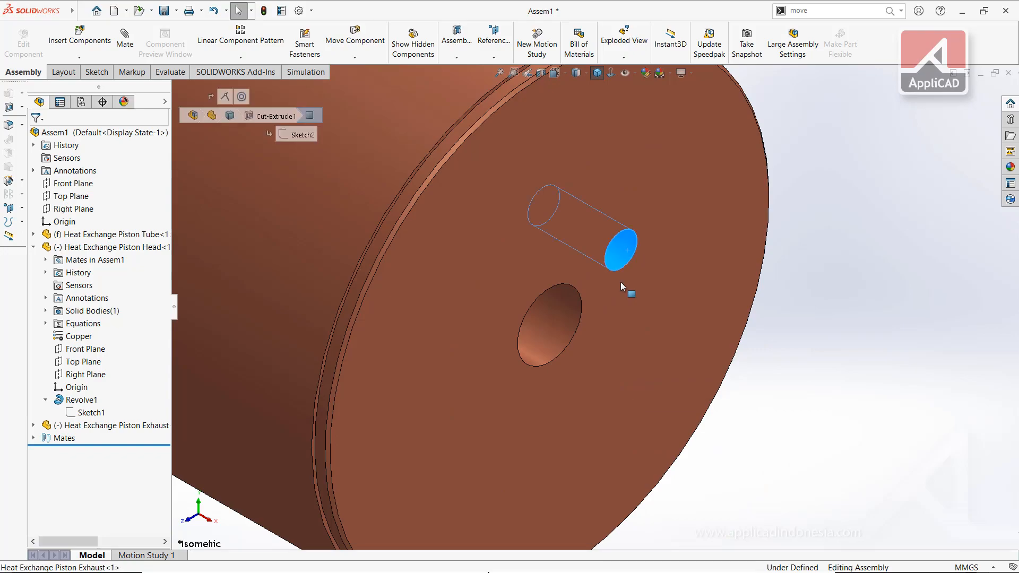
scroll(648, 345, up, 5)
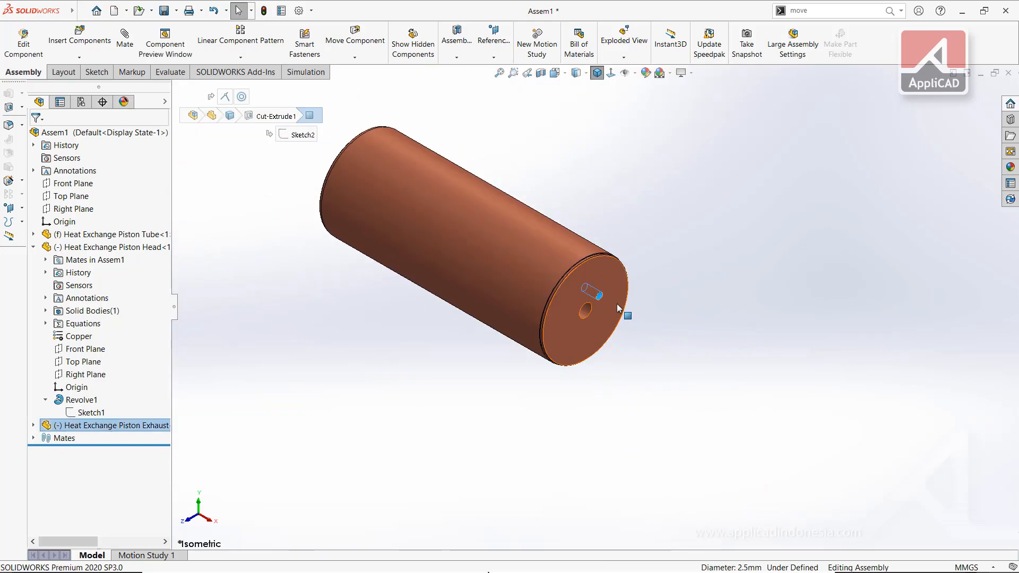
click(608, 275)
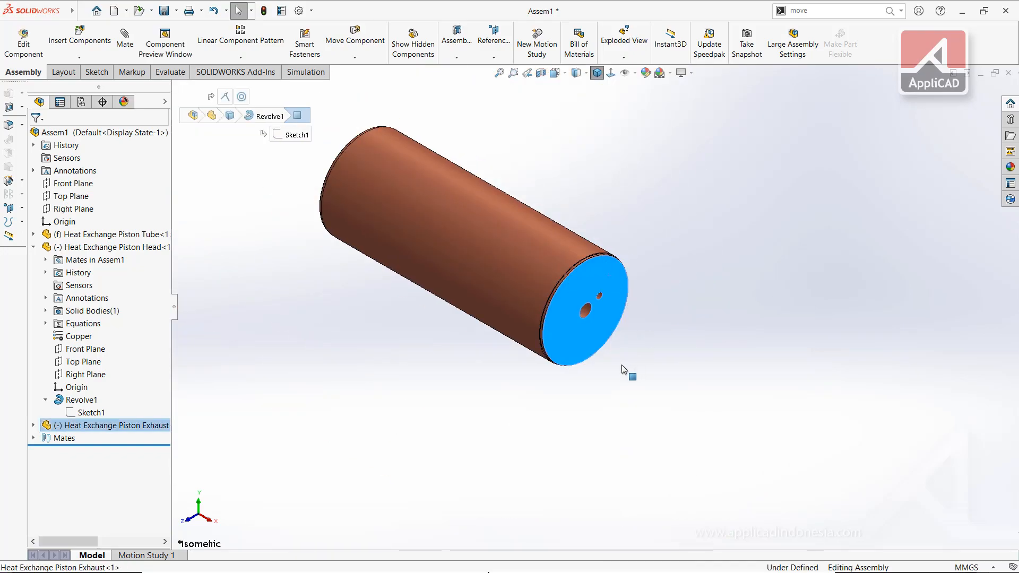
click(686, 353)
Step: Add a coincident mate between the exhaust's Front Plane and the assembly's Front Plane to lock its rotation
scroll(601, 311, down, 5)
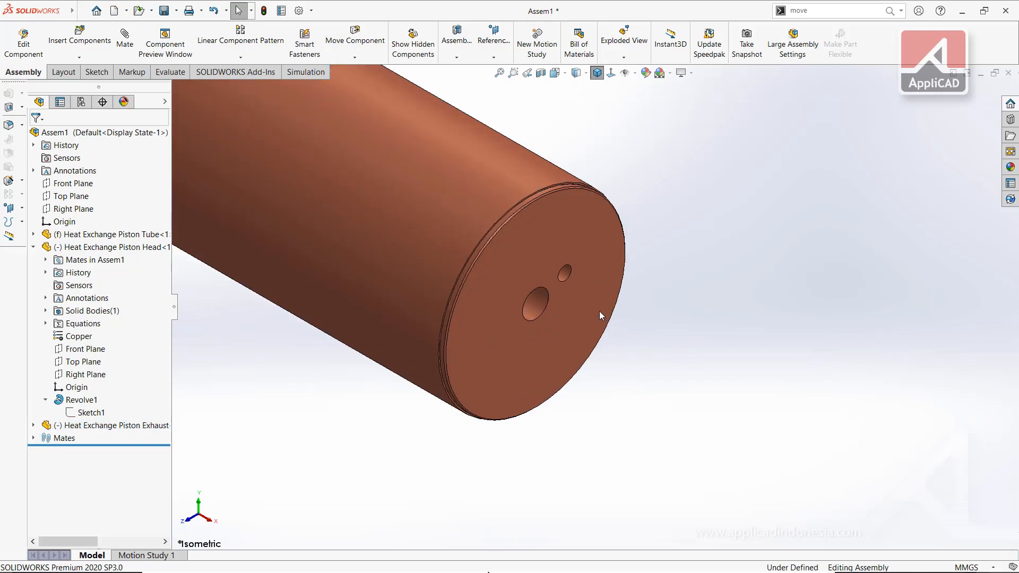
click(33, 425)
click(79, 465)
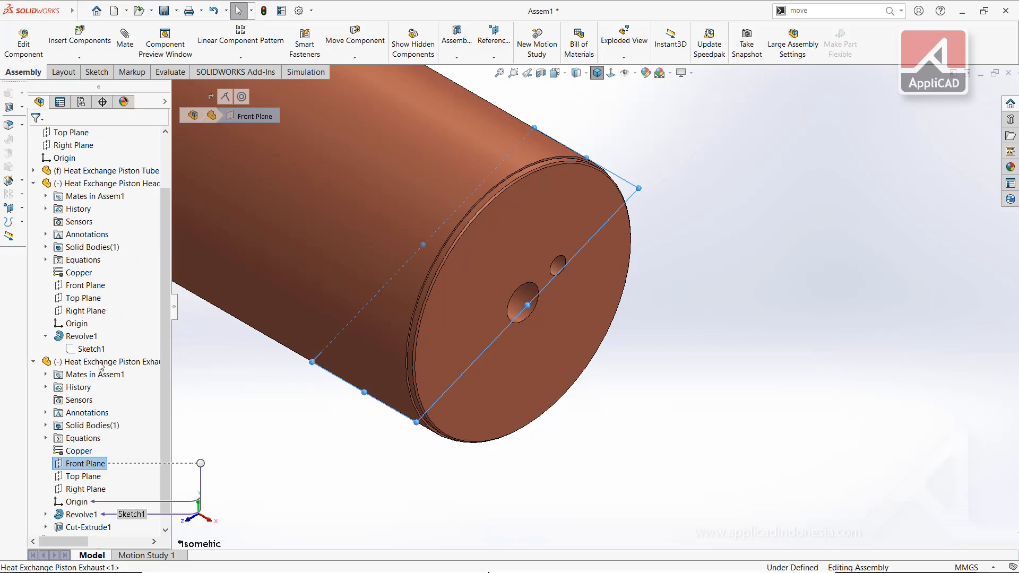
scroll(67, 252, up, 2)
ctrl+click(62, 183)
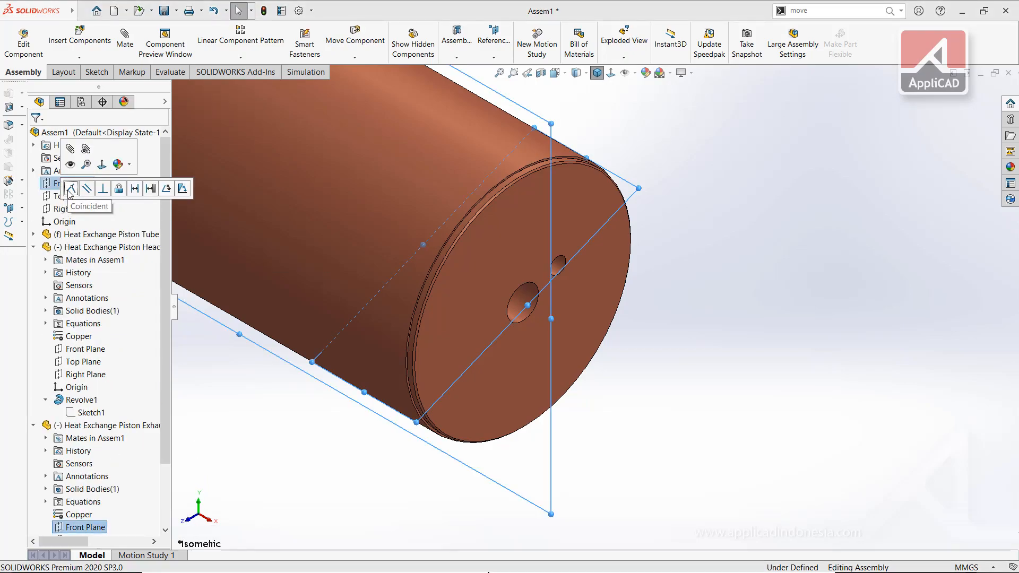
click(71, 189)
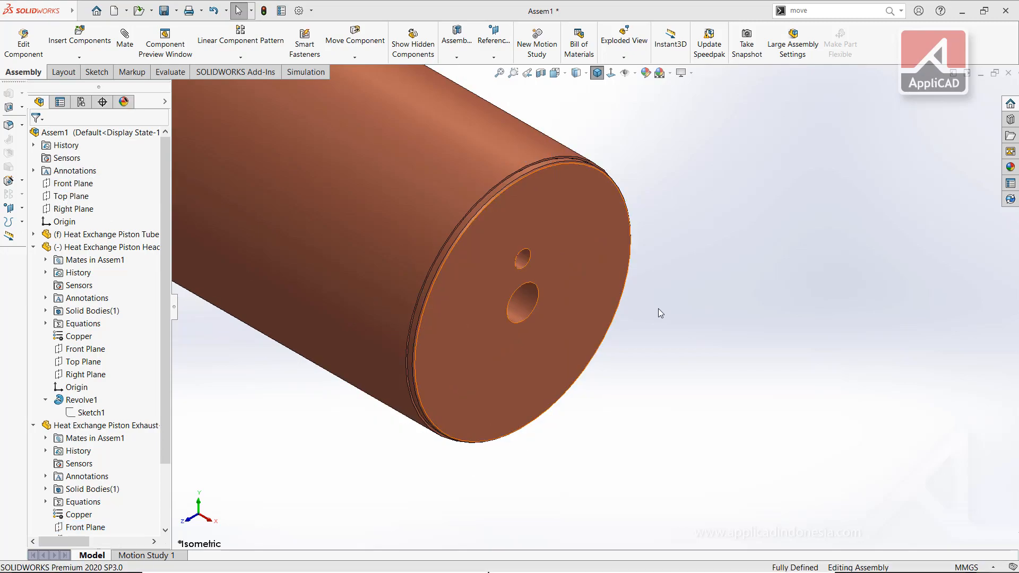
Step: Section the assembly with the mated exhaust along the Front Plane in isometric view
scroll(674, 242, up, 7)
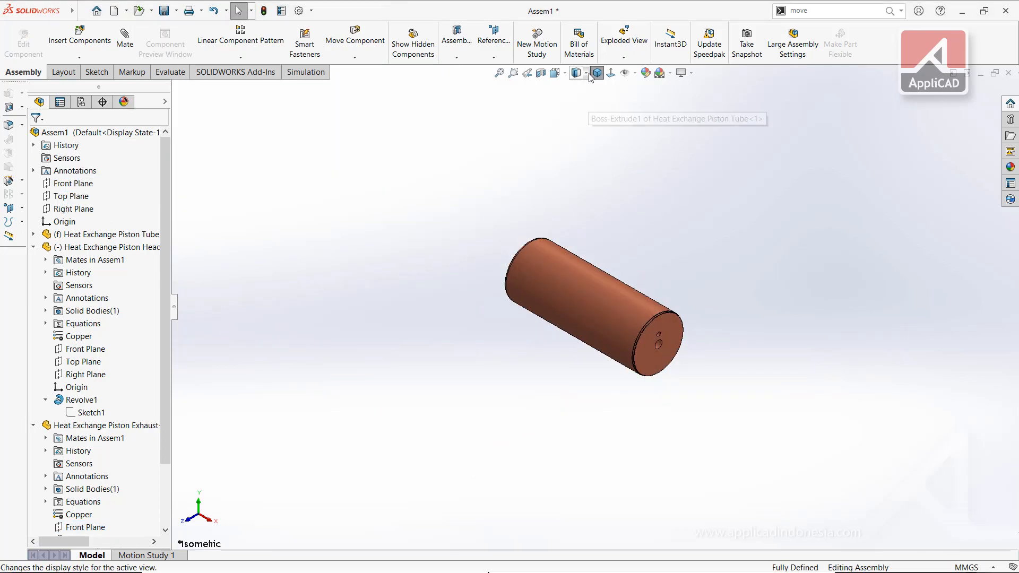
click(597, 73)
click(540, 73)
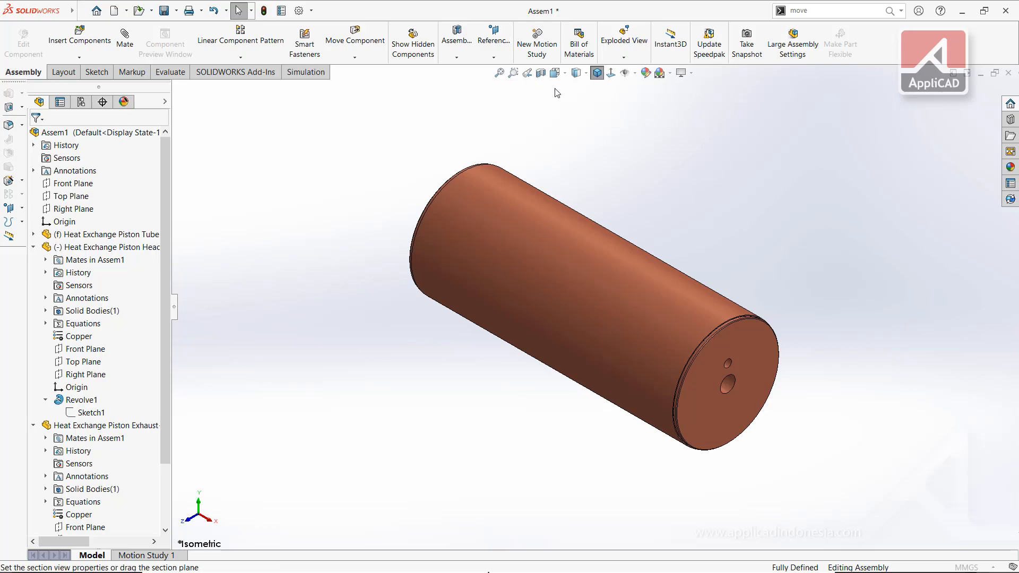
click(966, 91)
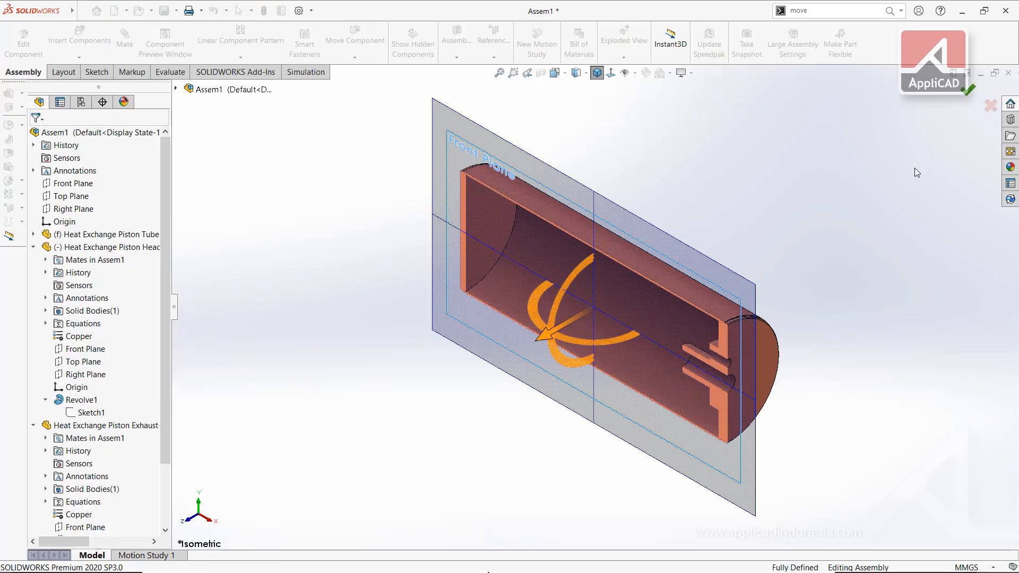
Step: Check the assembly drawing and insert the Heat Exchange Piston Shaft, placing it freely beside the tube's exhaust end
key(alt+Tab)
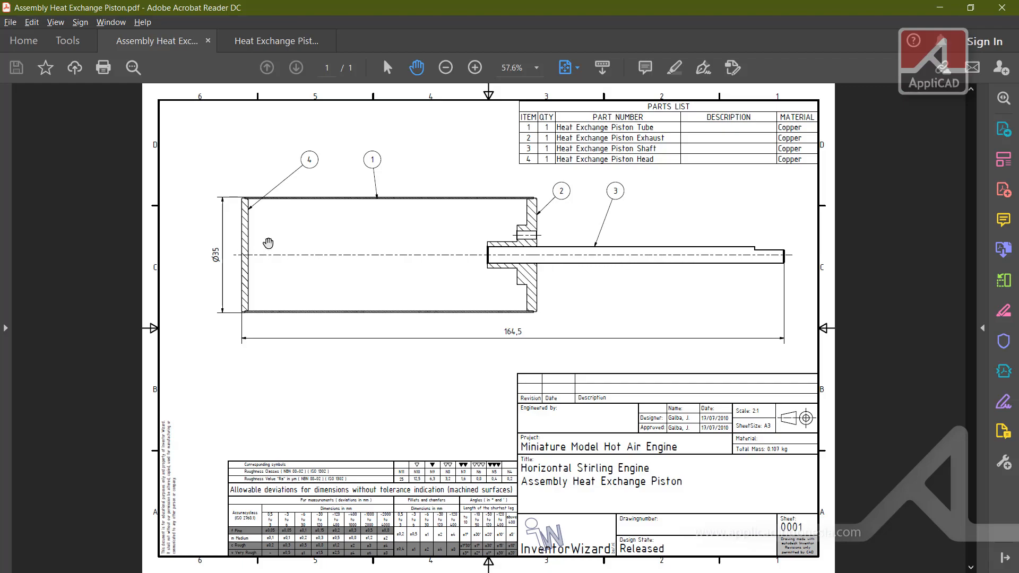
key(alt+Tab)
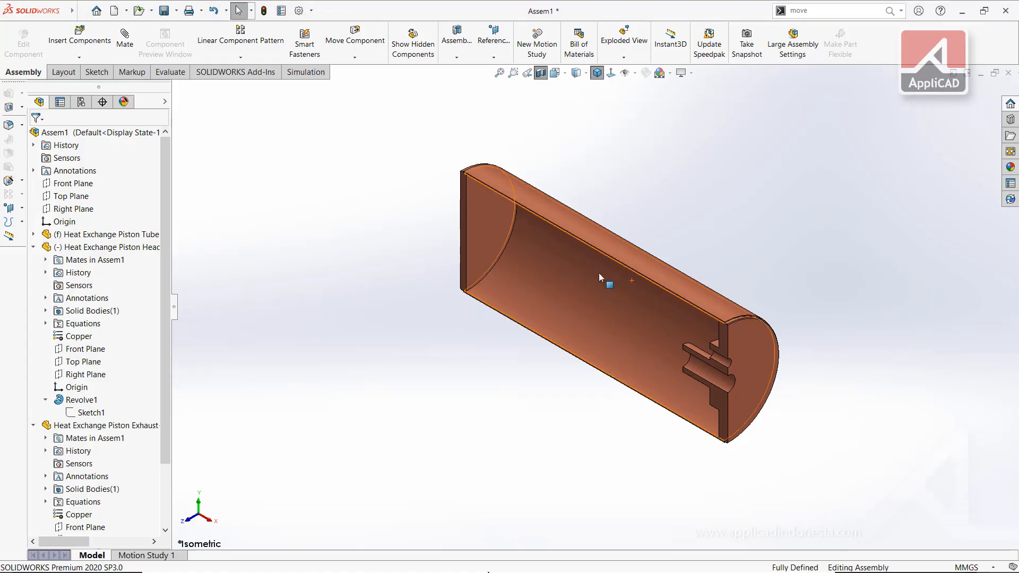
click(79, 35)
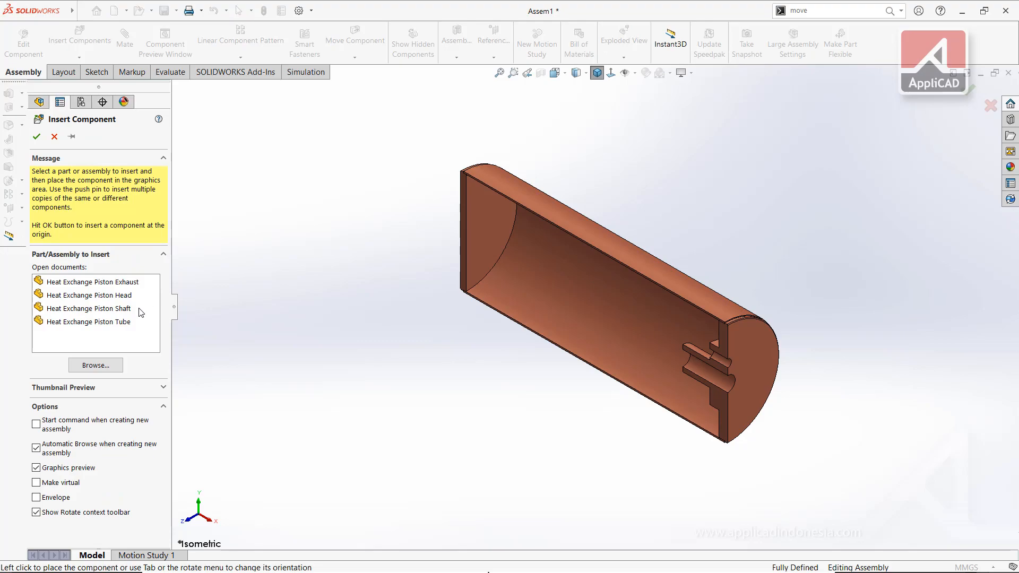
click(120, 313)
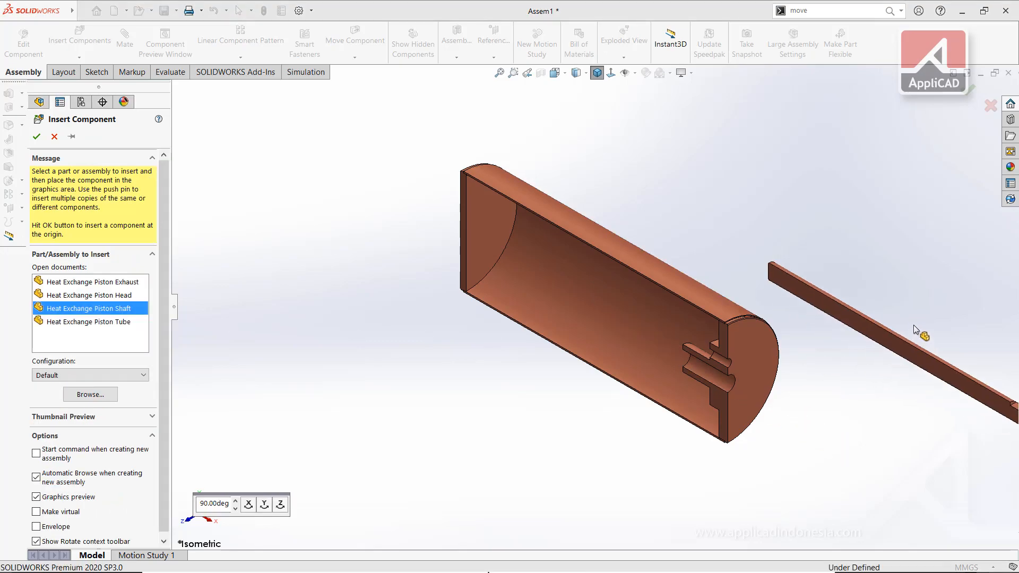
click(914, 306)
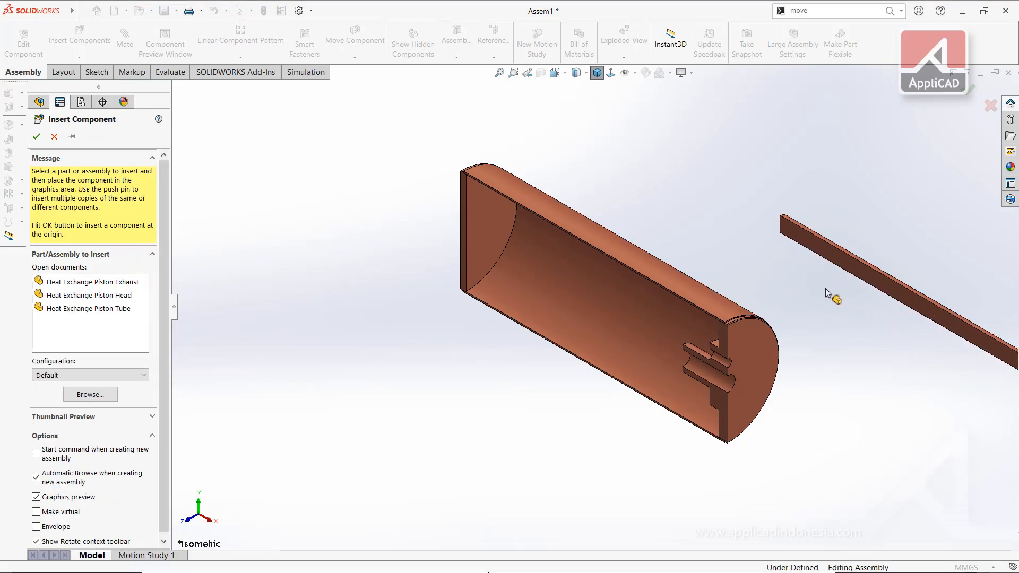
Step: Add a coincident mate between the shaft's plain round end face and the inner annular face of the exhaust's hub
scroll(826, 293, up, 1)
scroll(812, 289, down, 9)
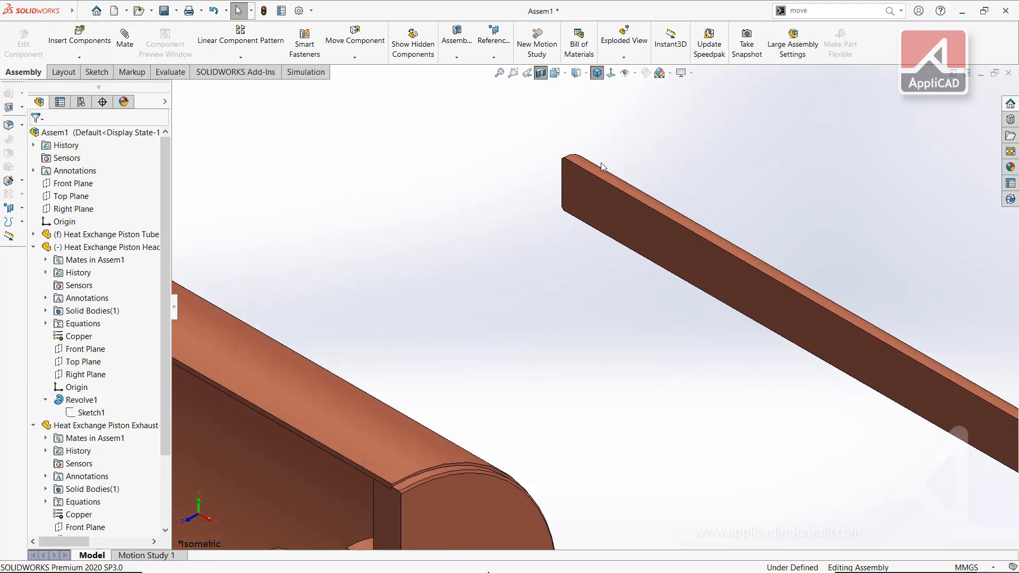
middle_drag(614, 188, 553, 183)
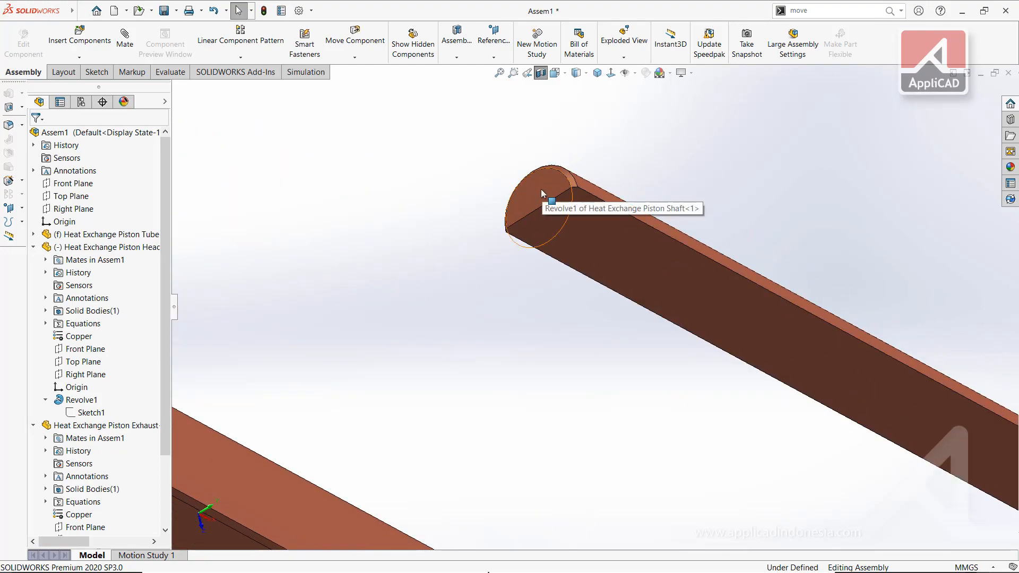
click(541, 189)
scroll(599, 372, up, 5)
scroll(543, 329, down, 8)
scroll(542, 329, down, 3)
click(552, 306)
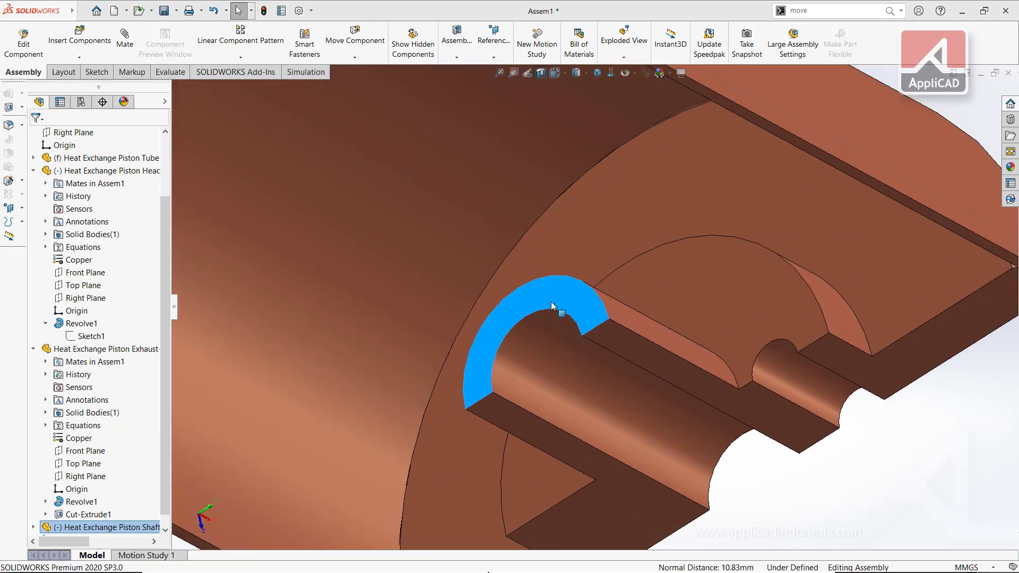
click(583, 293)
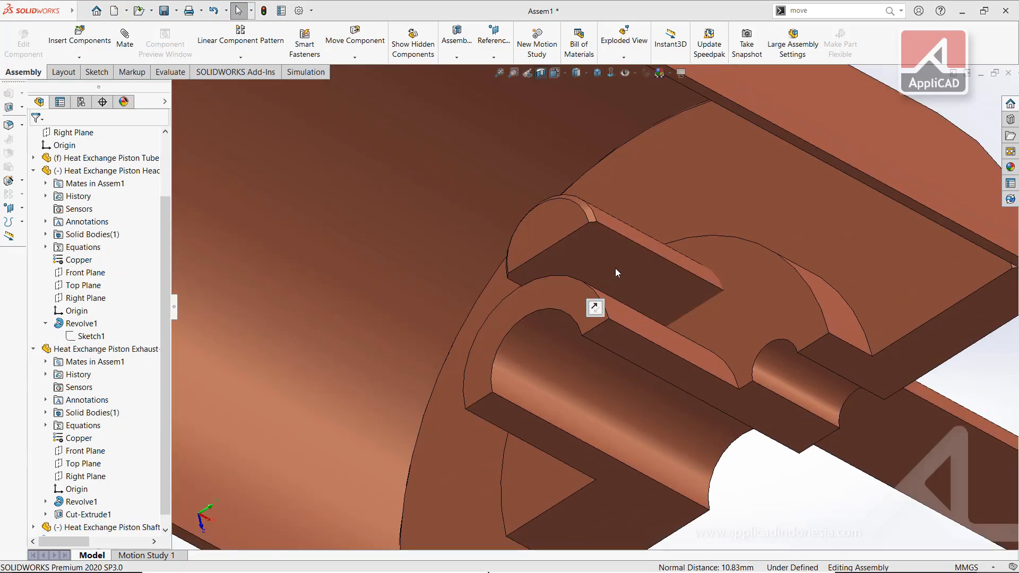
Step: Add a concentric mate between the shaft's cylindrical face and the exhaust hub's central bore
click(619, 228)
ctrl+click(554, 363)
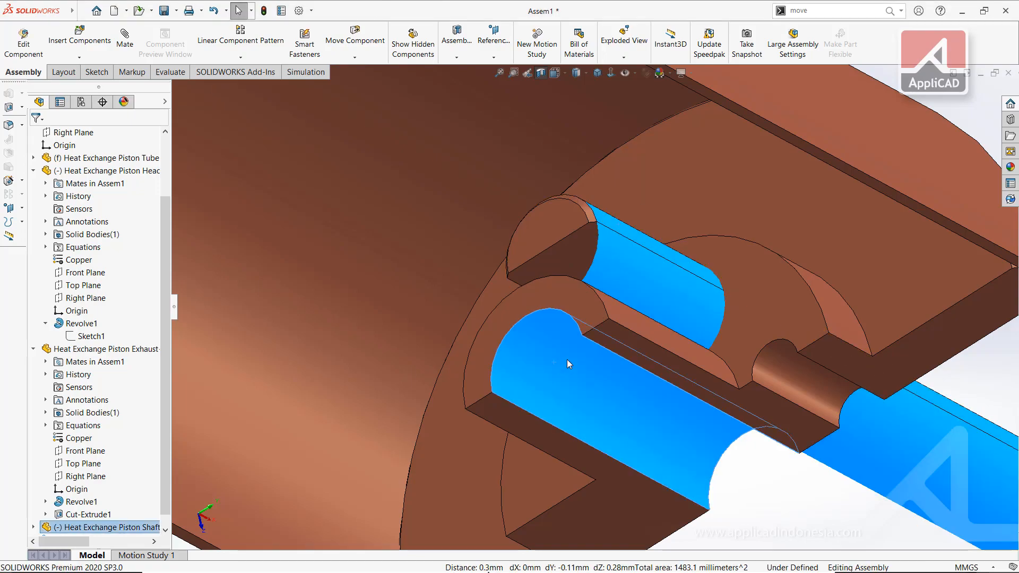
click(633, 354)
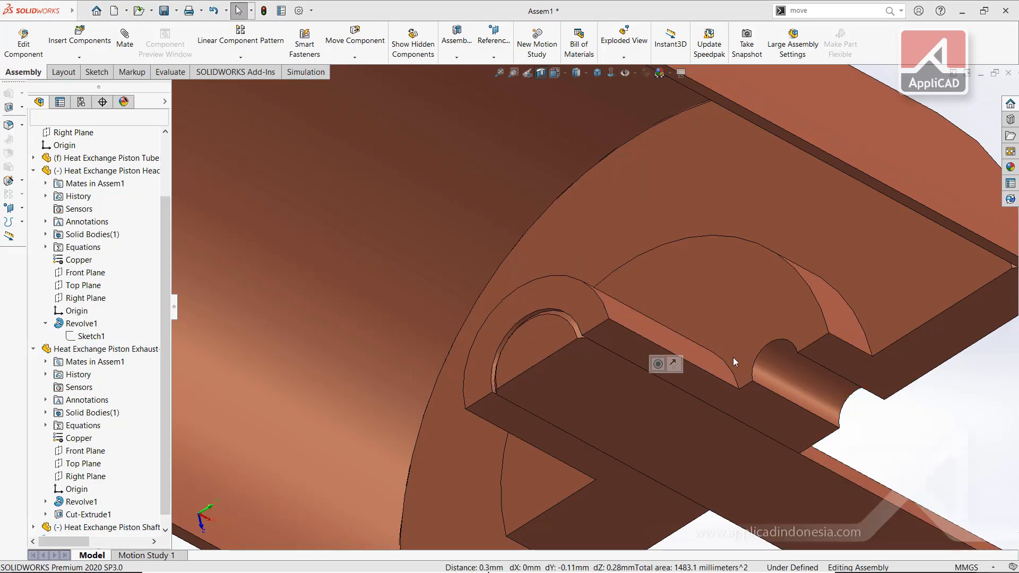
Step: Add a coincident mate between the shaft's Front Plane and the assembly's Front Plane in isometric view
key(f)
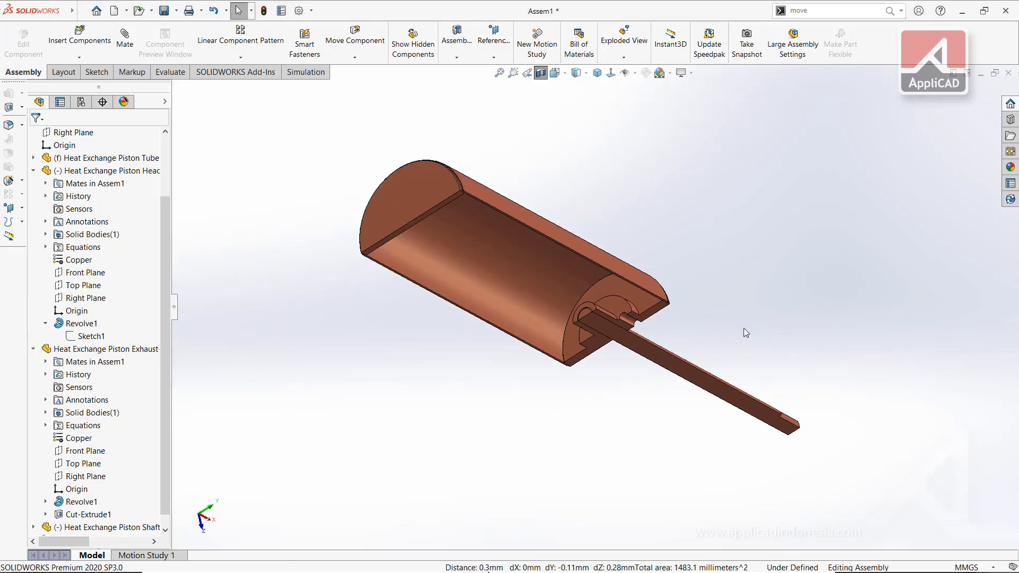
click(597, 72)
scroll(77, 432, down, 1)
scroll(45, 509, down, 4)
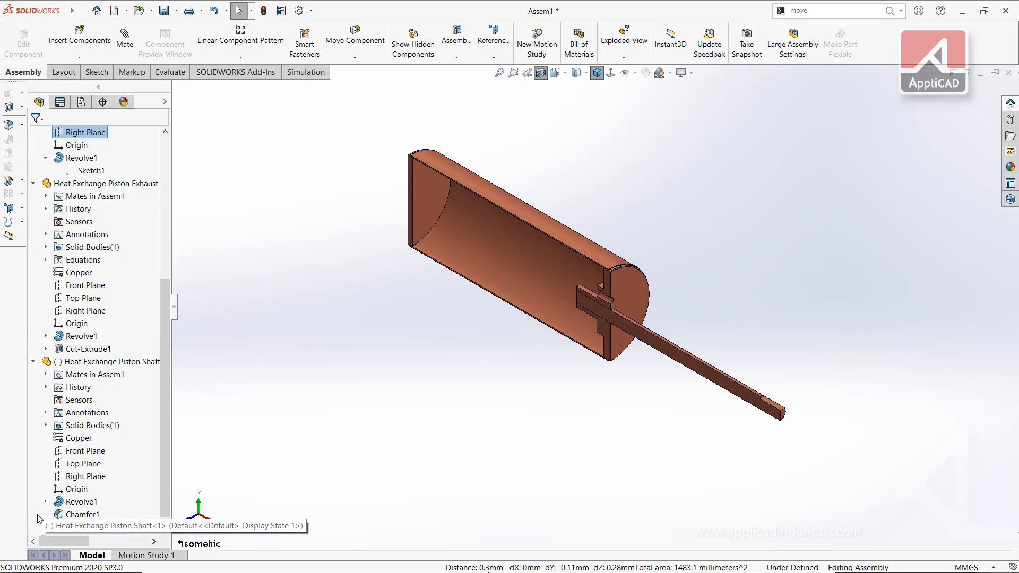
click(74, 451)
scroll(73, 371, up, 6)
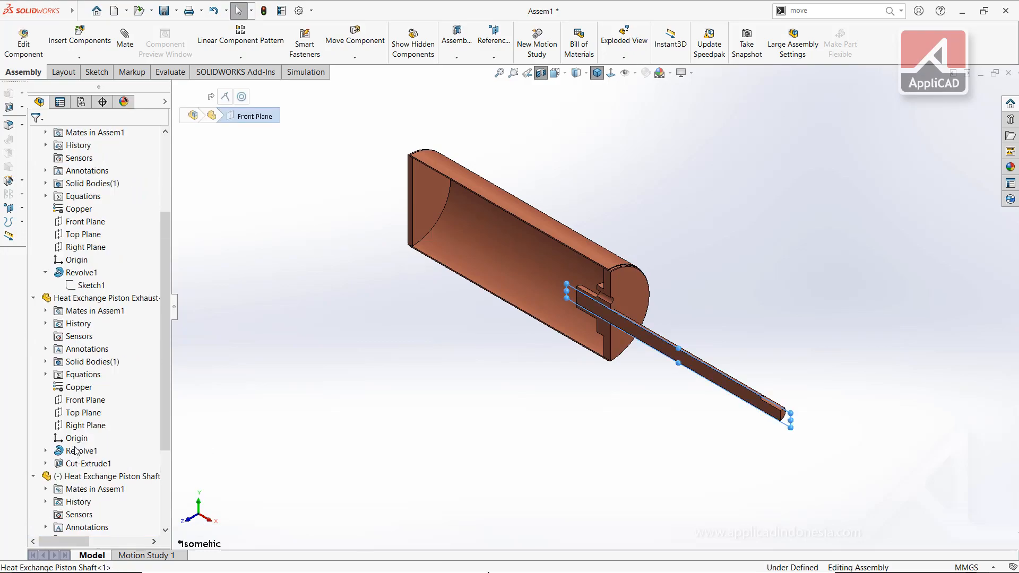
ctrl+click(72, 184)
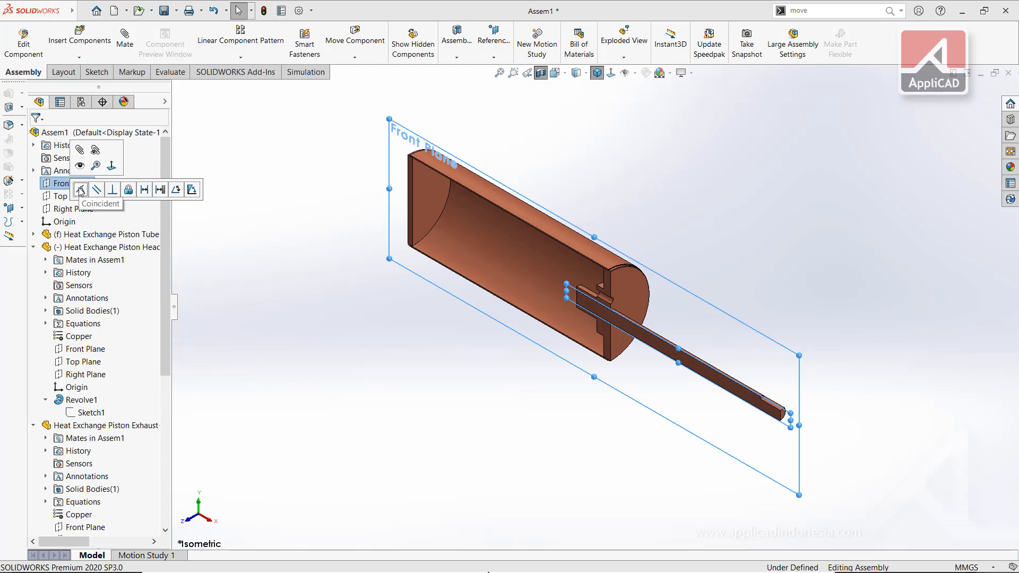
click(79, 190)
Step: Collapse the expanded head, exhaust and shaft components in the tree and turn off the section view
click(34, 247)
click(33, 260)
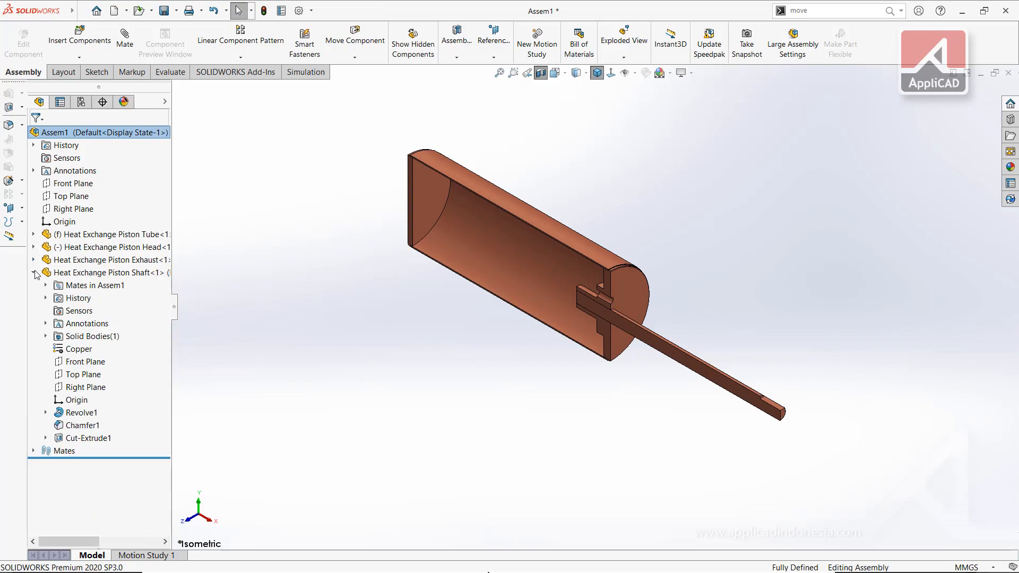
click(34, 272)
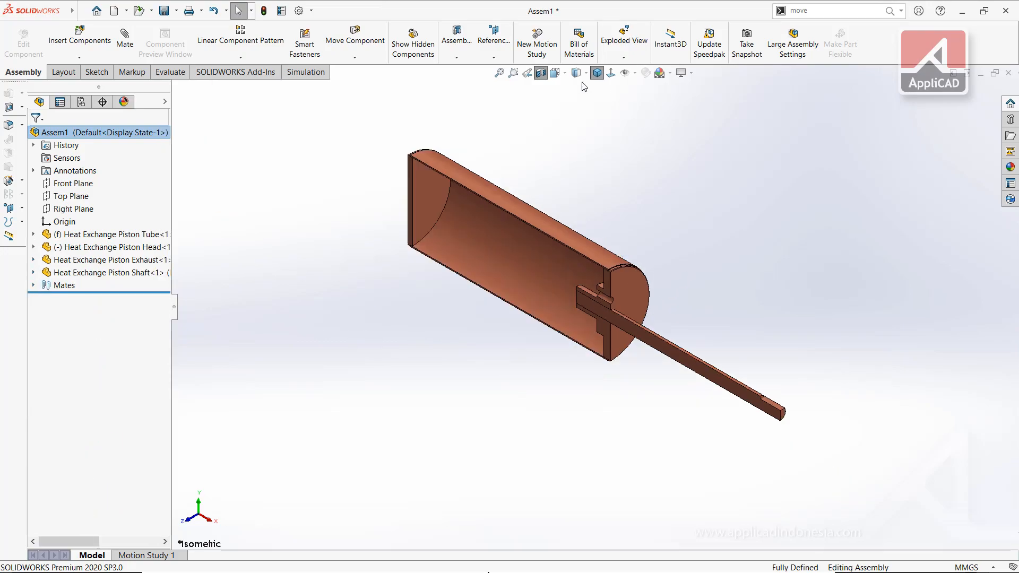
click(541, 73)
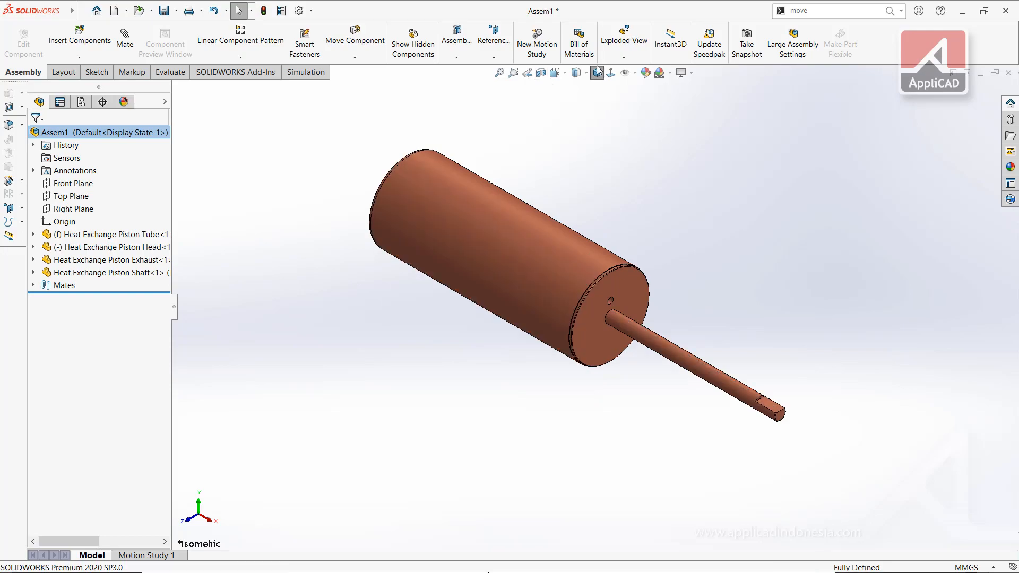
Step: Save the assembly as "Assembly Heat Exchange Piston" in the Sub Assembly Heat Exchange Piston folder and compare it with the assembly drawing
key(alt+Tab)
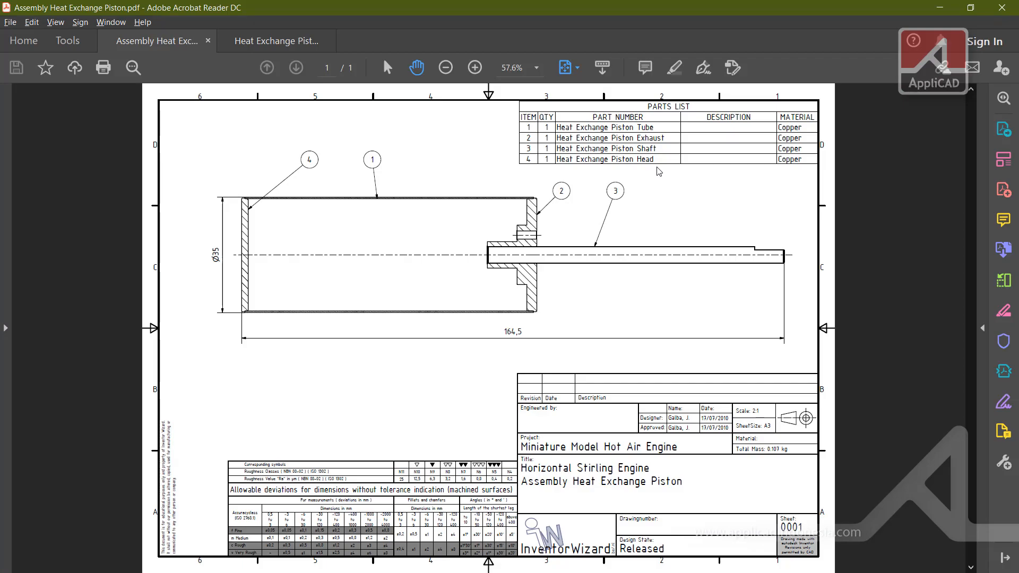
key(alt+Tab)
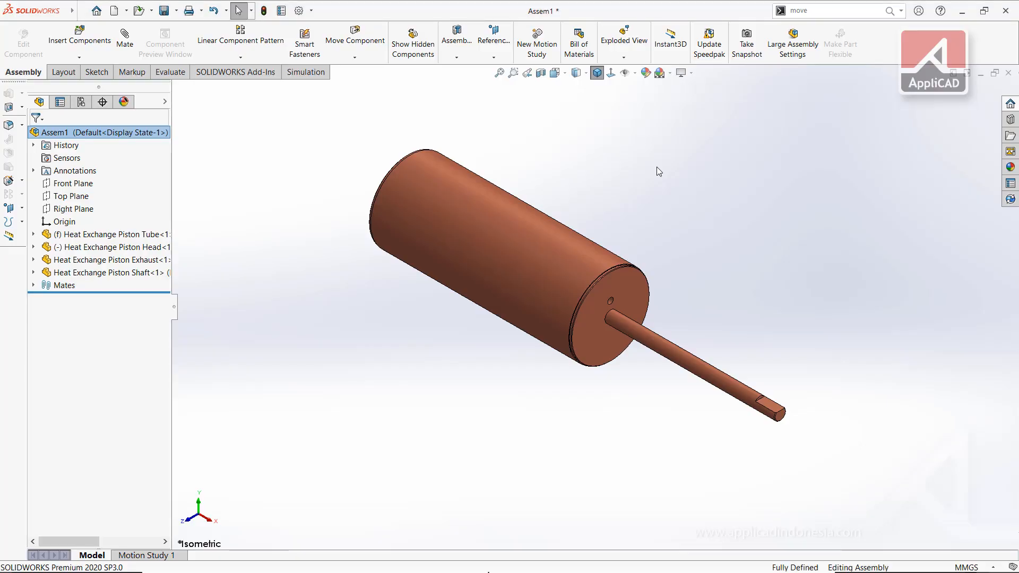
key(ctrl+s)
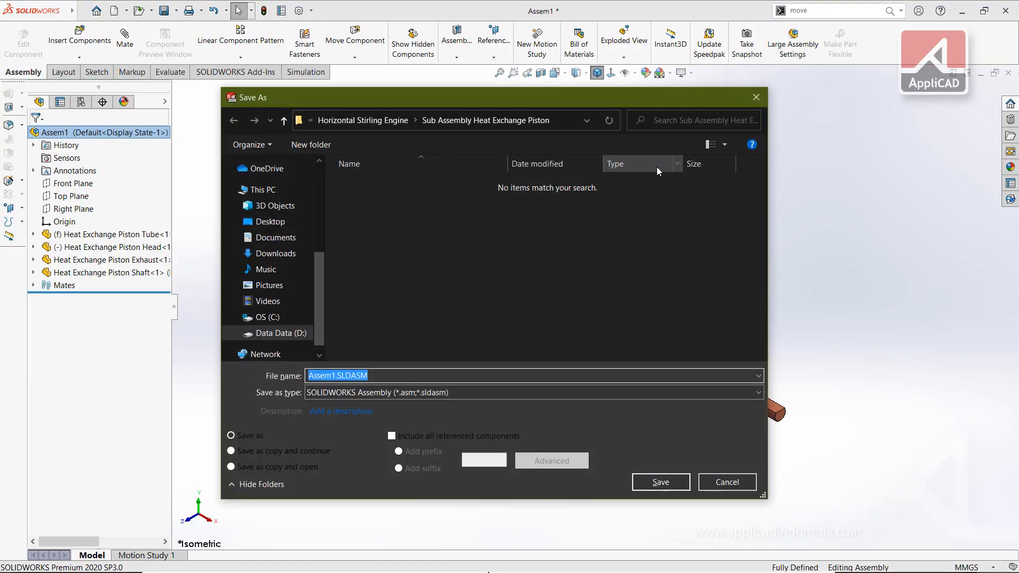
text(A)
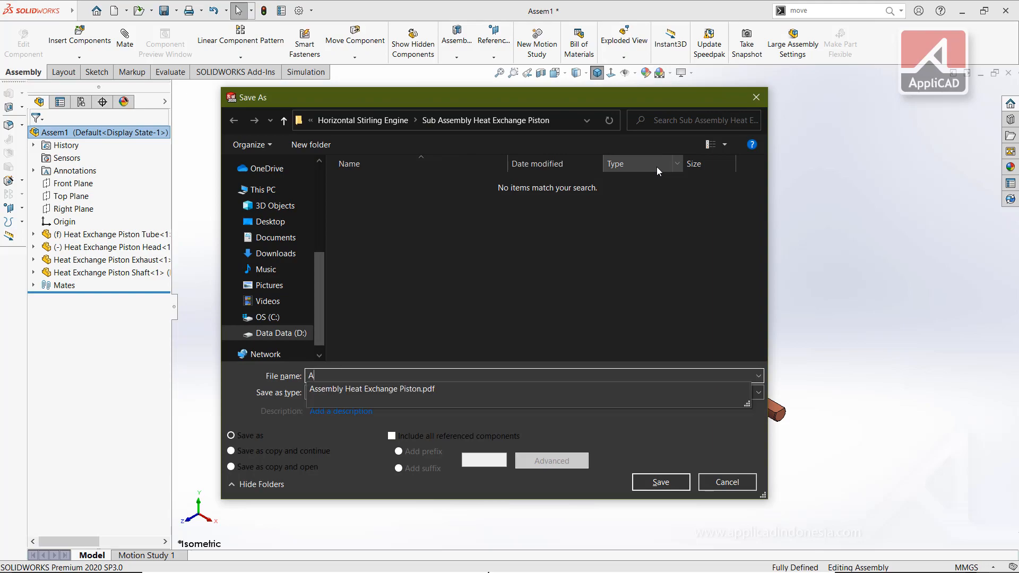
text(ssemblu)
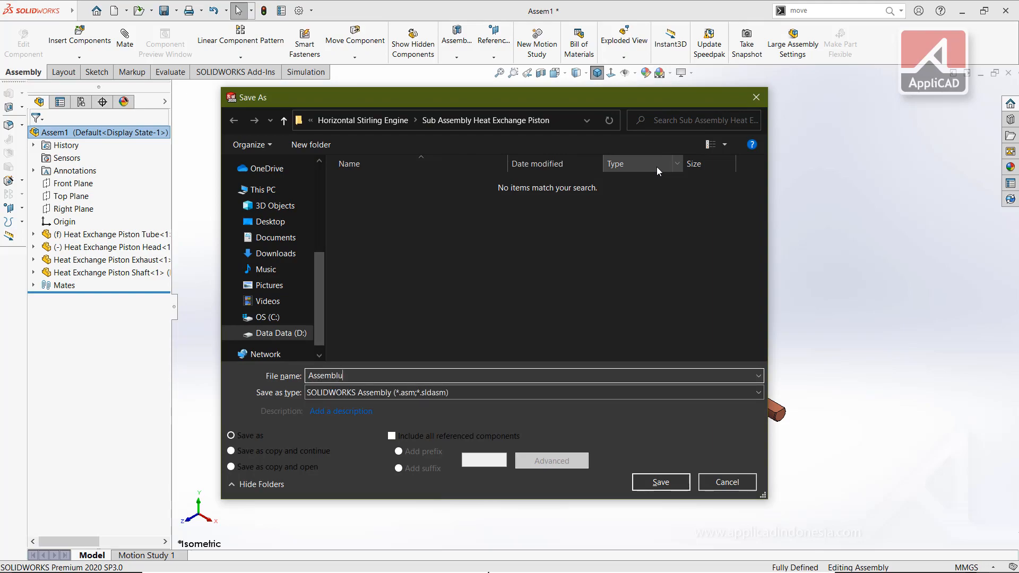
key(BackSpace)
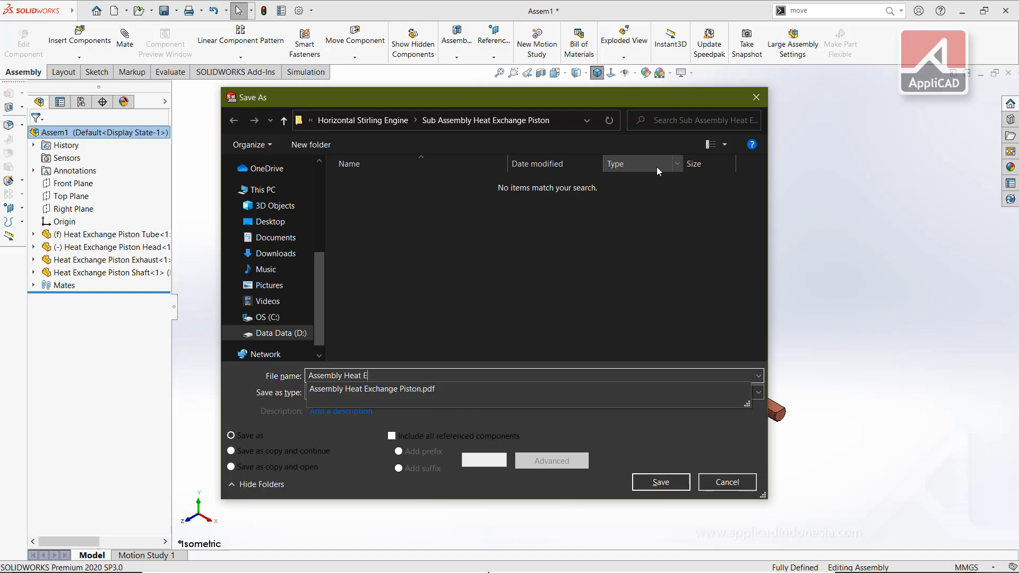
text(y Heat Exchange Piston)
key(Return)
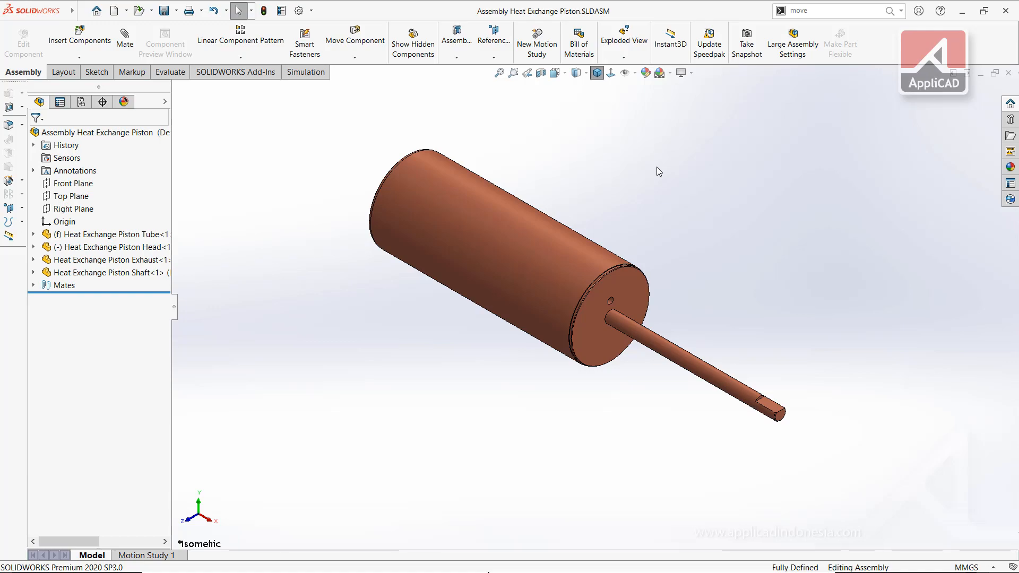
key(alt+Tab)
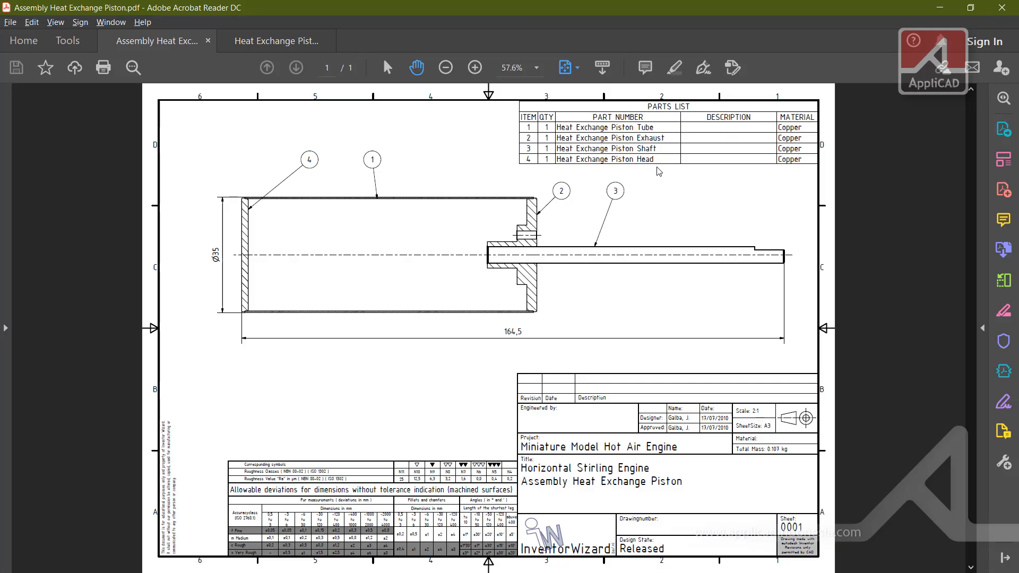
key(alt+Tab)
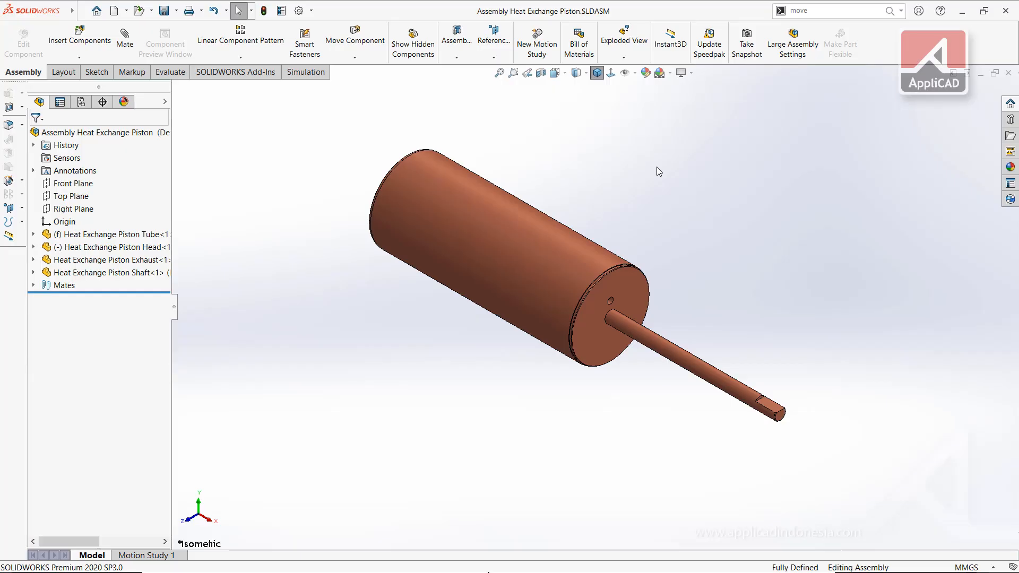